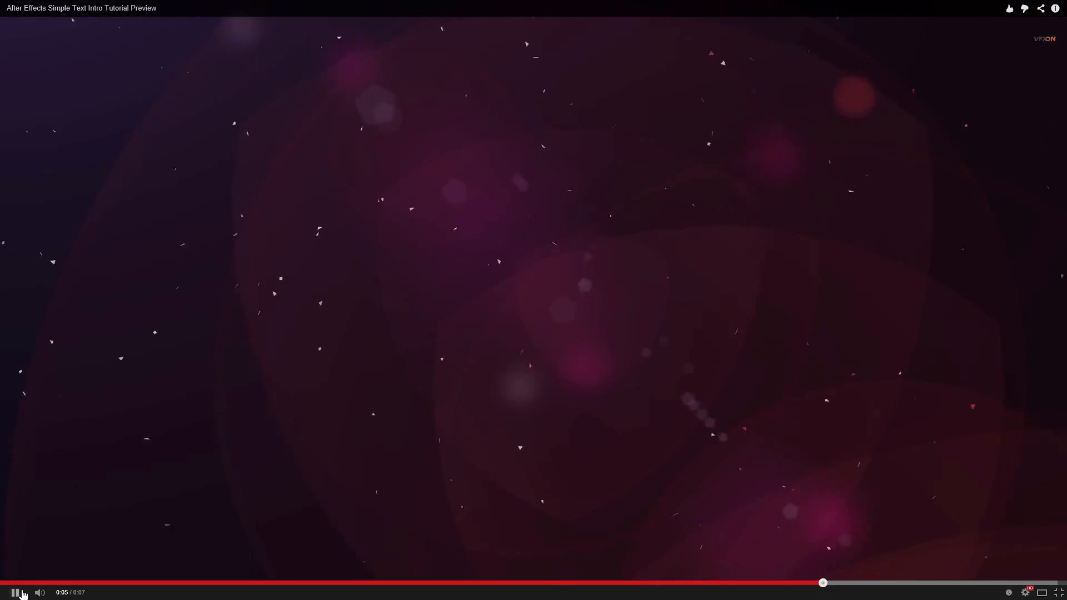
left_click(16, 592)
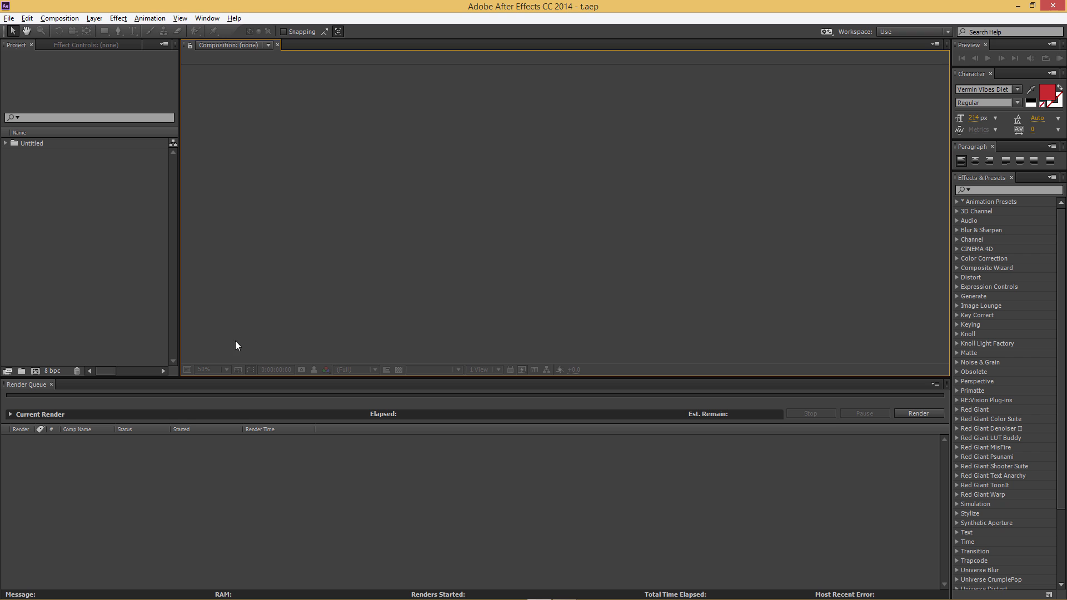
Create a new HDTV 1080 29.97 composition named Main with a duration of 0;00;20;00
left_click(34, 371)
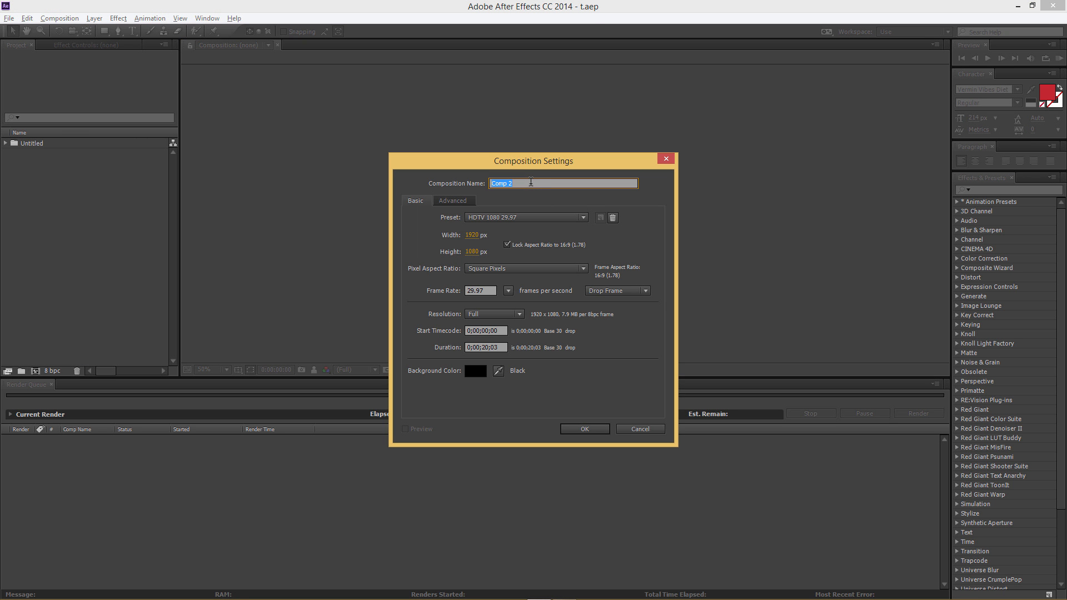
type("Main")
left_click(498, 347)
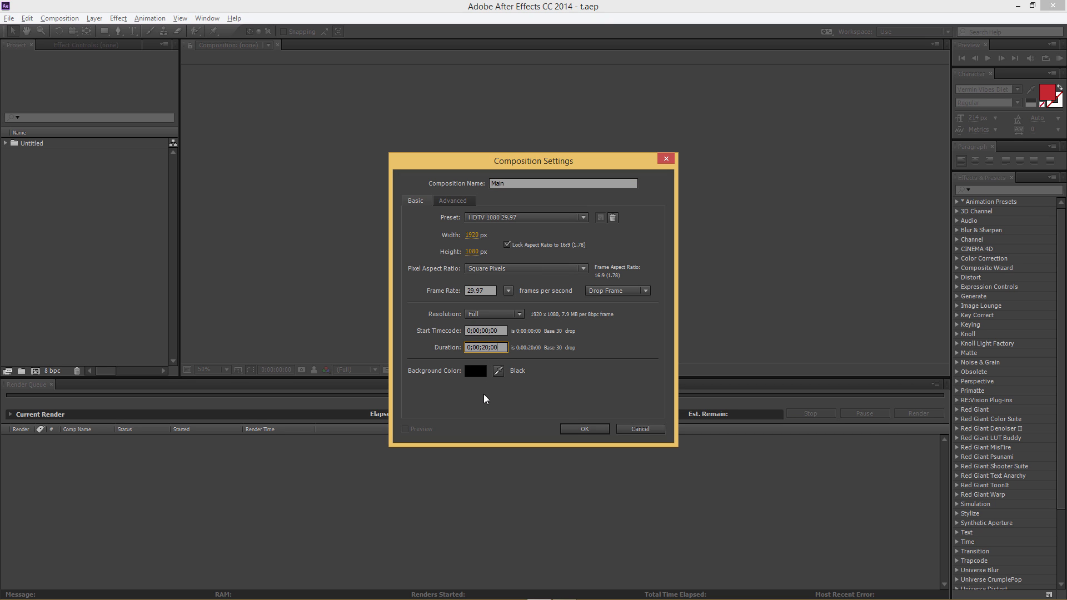
left_click(587, 430)
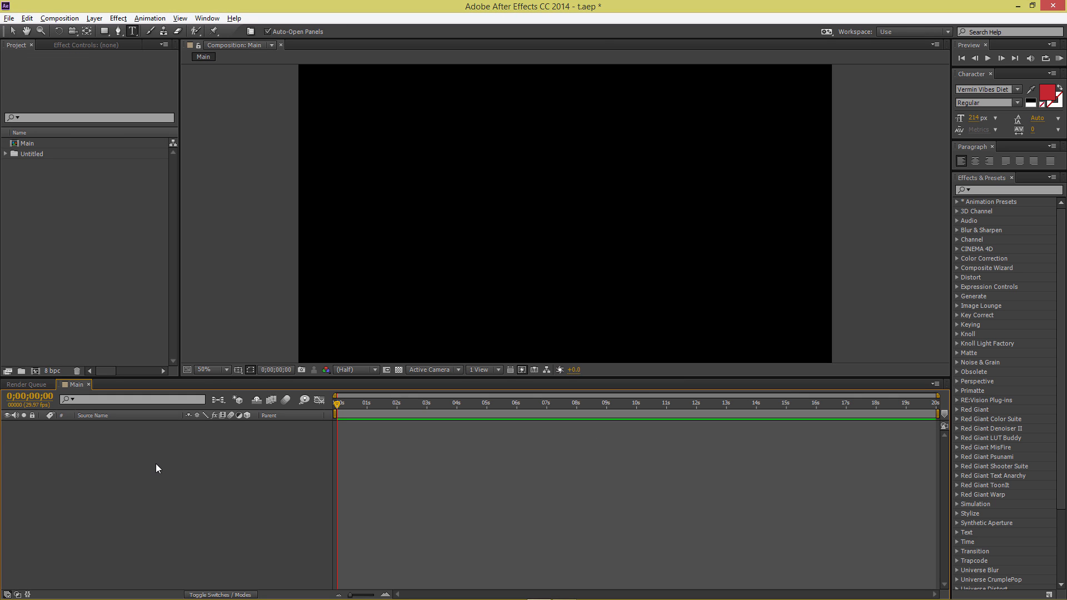
Add a black solid layer named BG at composition size to the Main composition
right_click(156, 469)
mouse_move(252, 472)
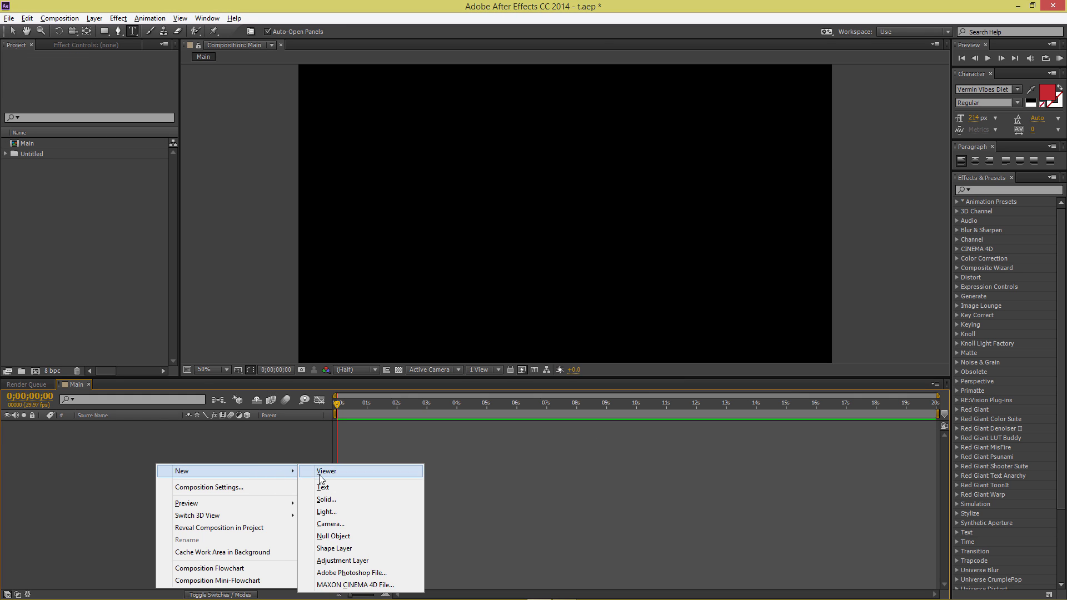
left_click(328, 501)
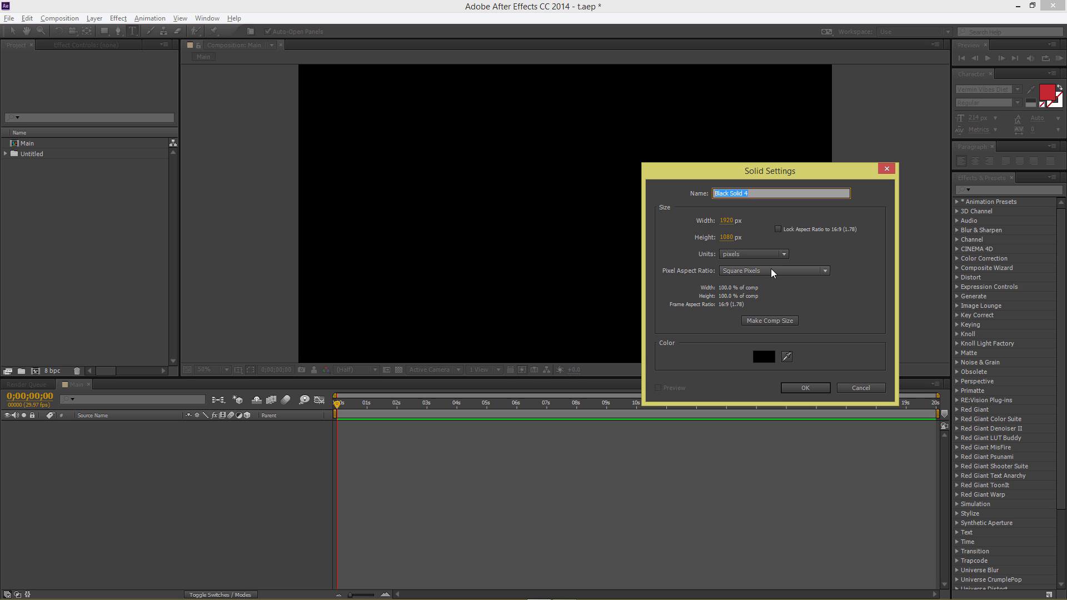
type("BG")
left_click(804, 388)
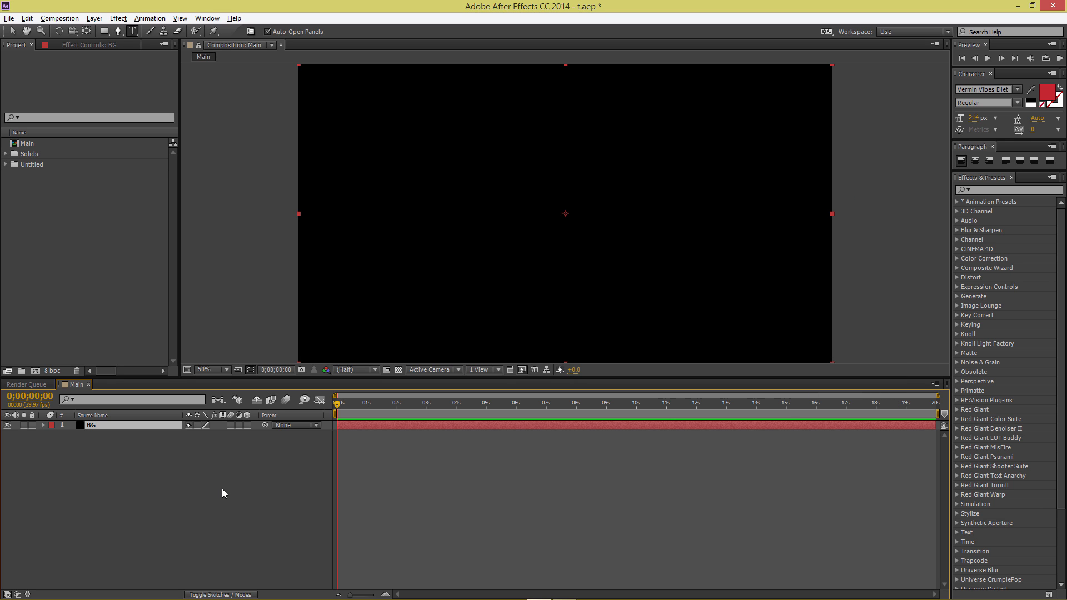
Add a text layer reading VFXON in the composition
right_click(190, 463)
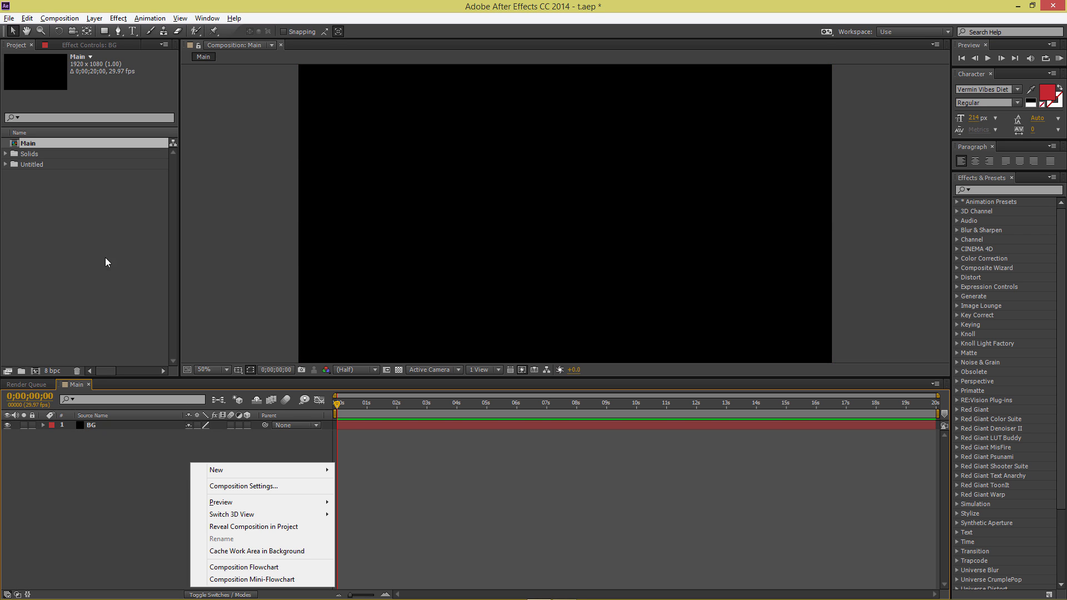
left_click(134, 32)
left_click(414, 202)
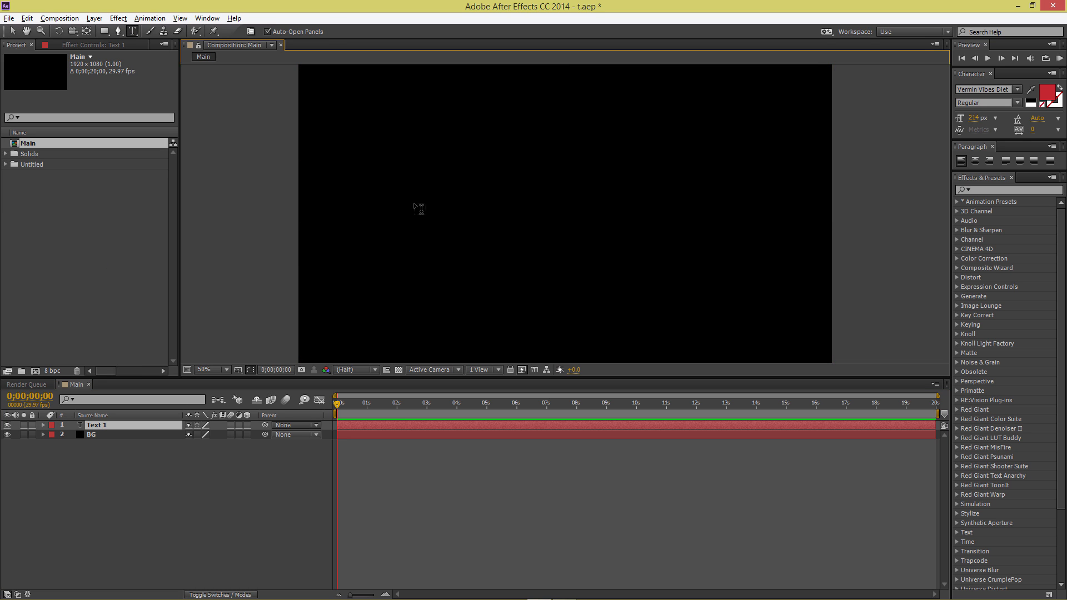
type("FXON")
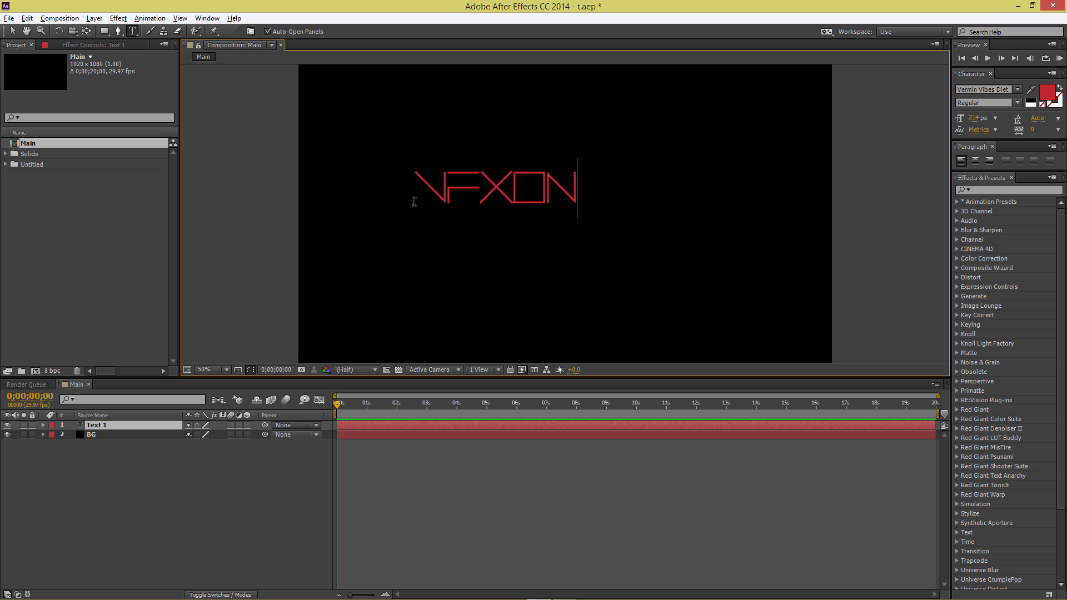
Change the font of the whole VFXON text to Gang Wolfik
key("ctrl+a")
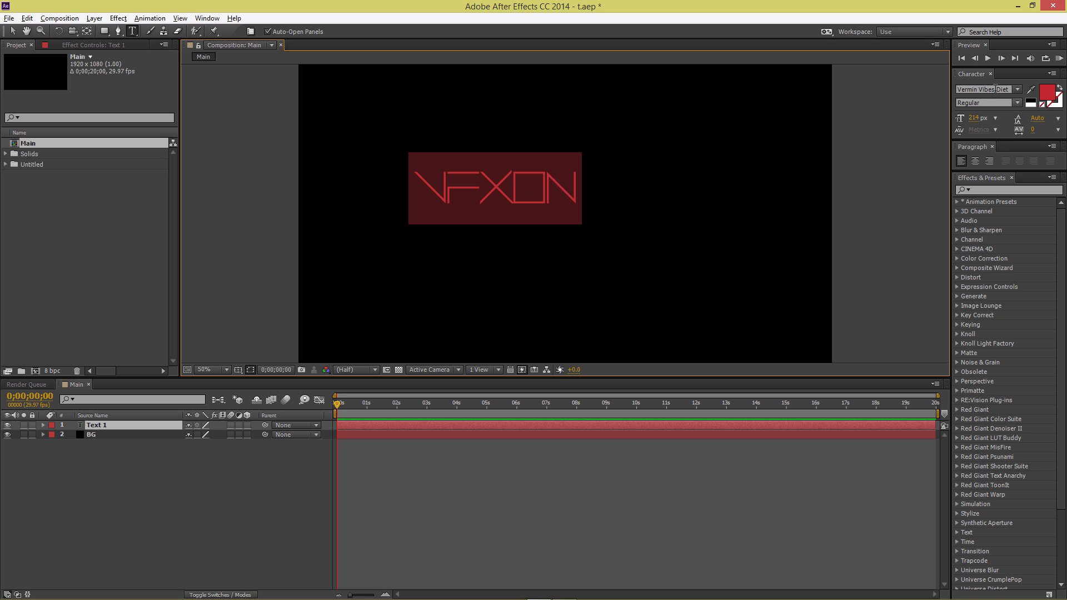
left_click(994, 89)
scroll(995, 88, "up", 5)
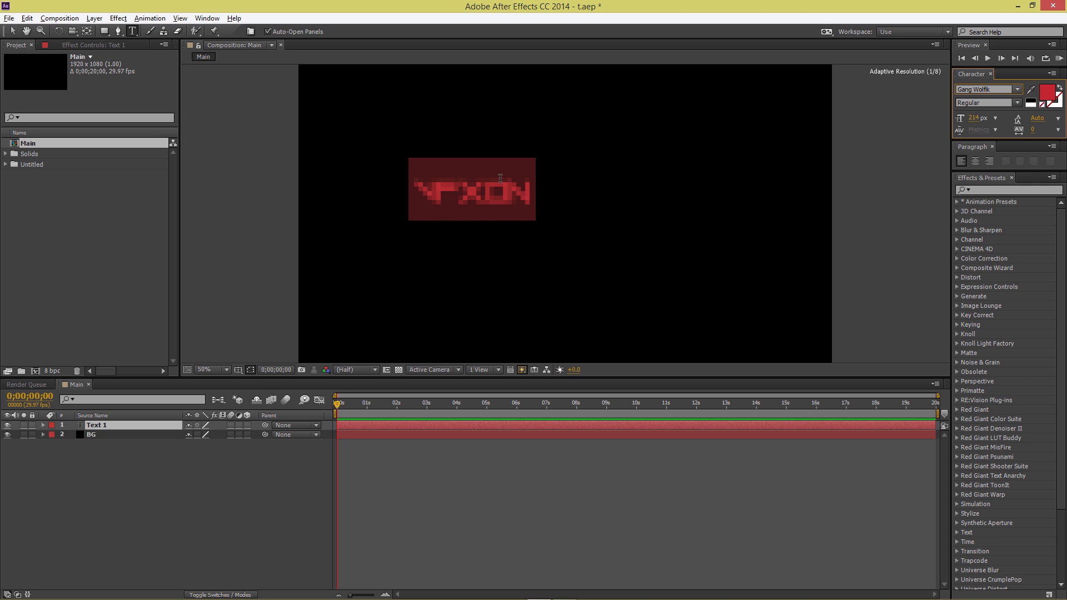
Colour the letters VFX white, leaving ON red, and finish editing the text
left_click_drag(531, 195, 493, 195)
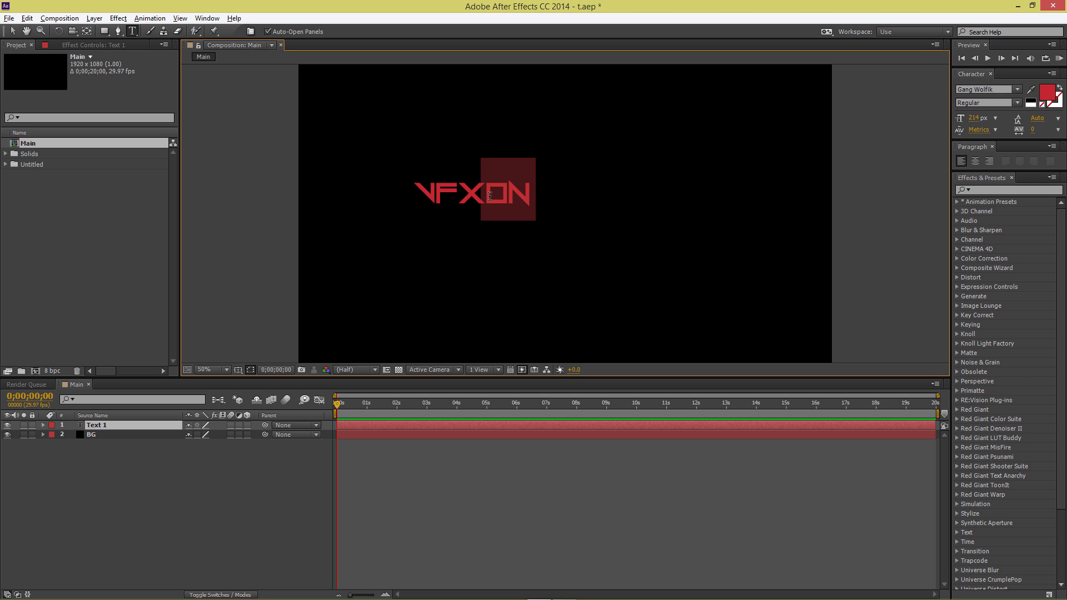
left_click(489, 196)
left_click_drag(433, 192, 410, 193)
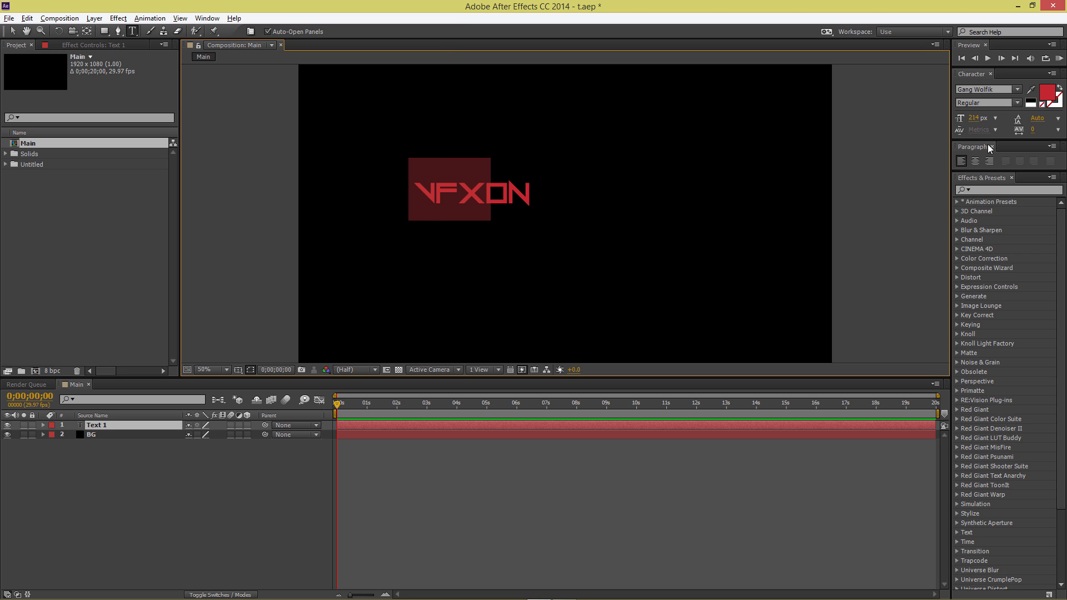
left_click(1047, 92)
left_click(489, 302)
left_click_drag(489, 302, 375, 273)
left_click(696, 288)
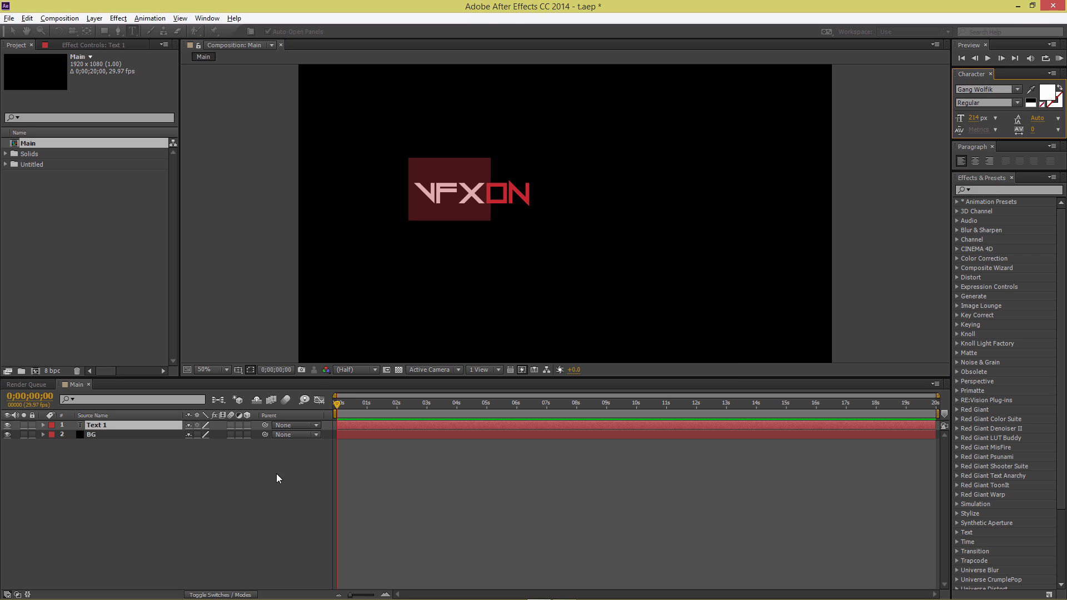
left_click(278, 478)
Show the title/action safe guides and move the VFXON text to the centre of the frame
key("v")
left_click(435, 192)
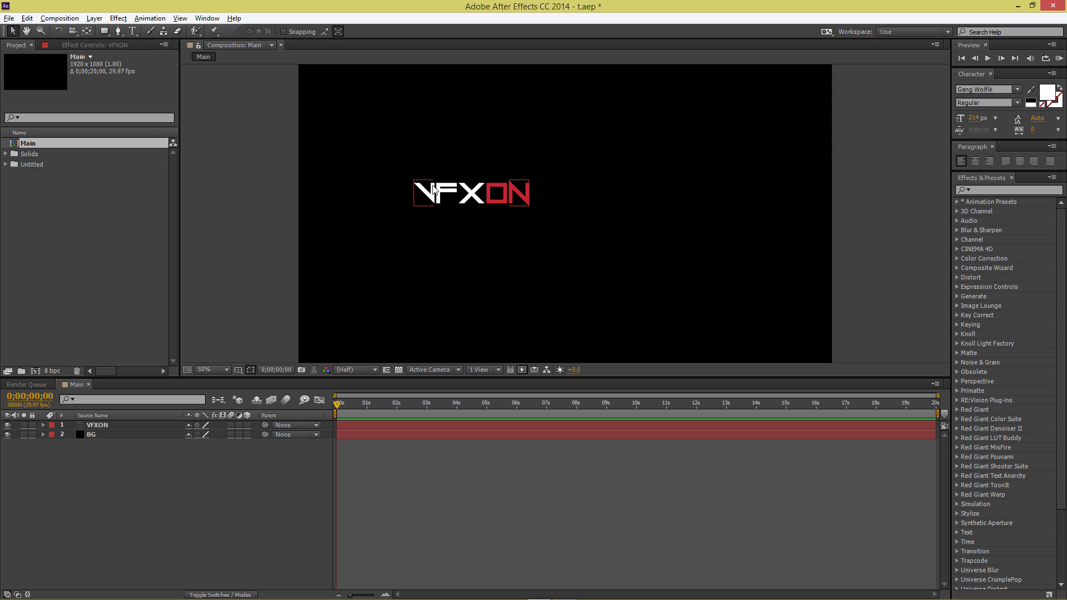
left_click_drag(507, 199, 588, 218)
left_click(238, 369)
left_click(289, 382)
left_click(142, 481)
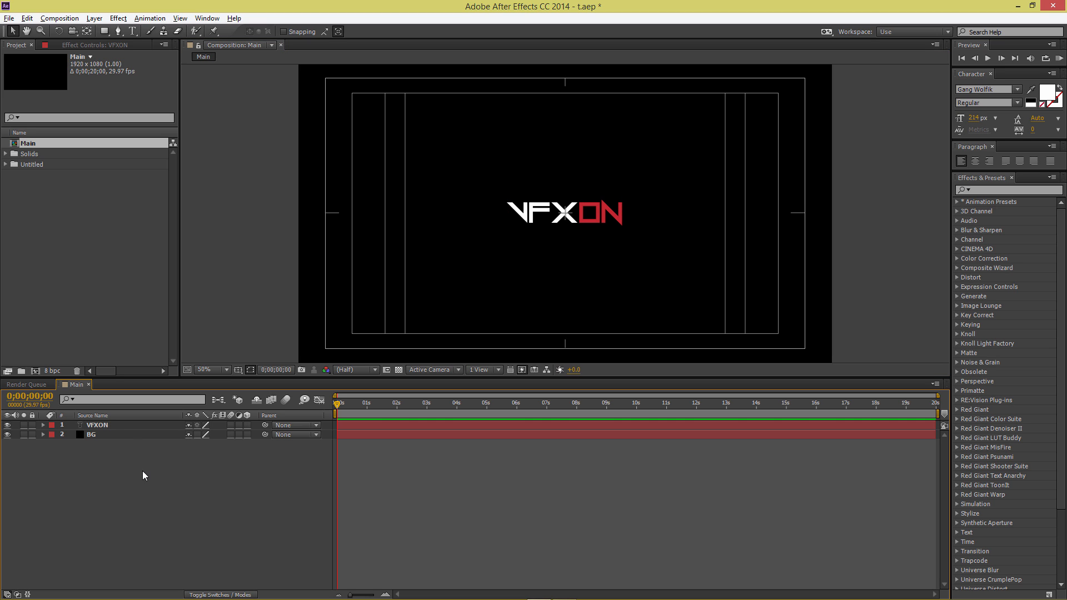
Find the CC Scatterize effect and apply it to the VFXON text layer
left_click(117, 417)
left_click(118, 424)
left_click(1001, 191)
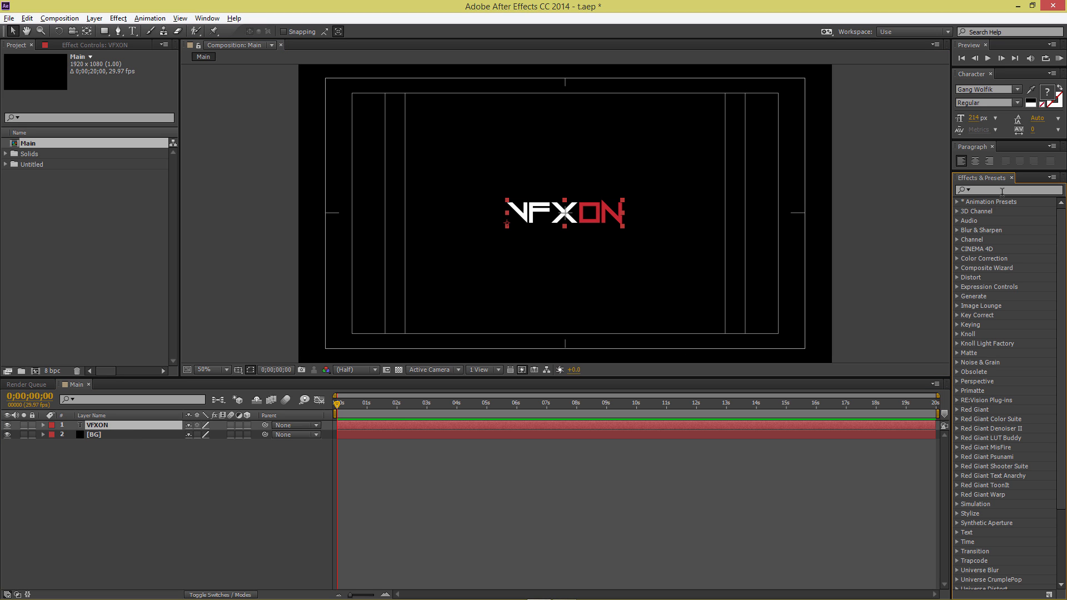
type("CC sc")
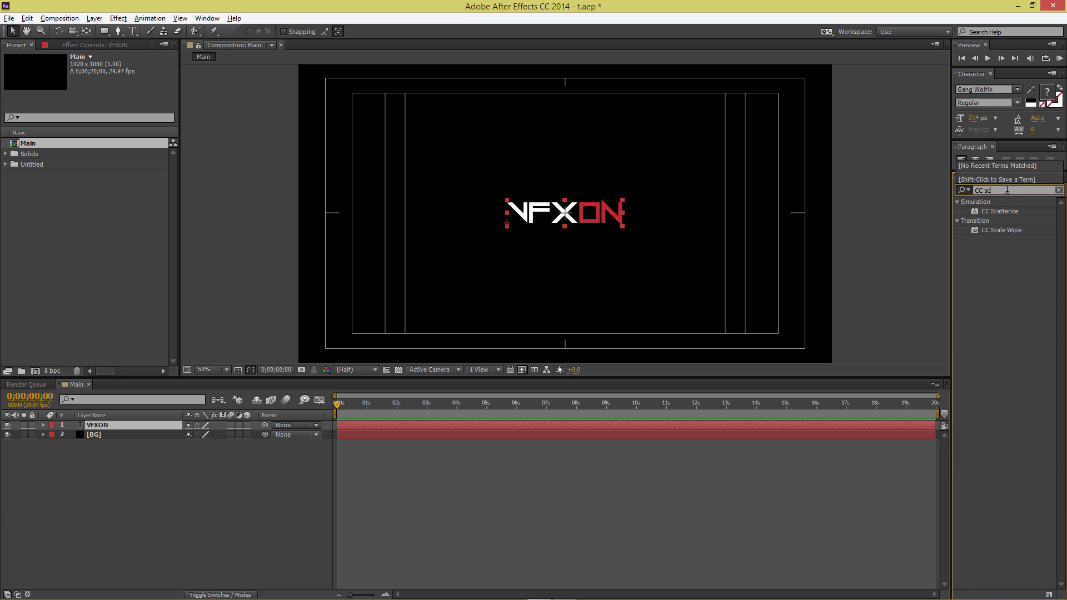
double_click(1000, 211)
left_click_drag(257, 209, 135, 424)
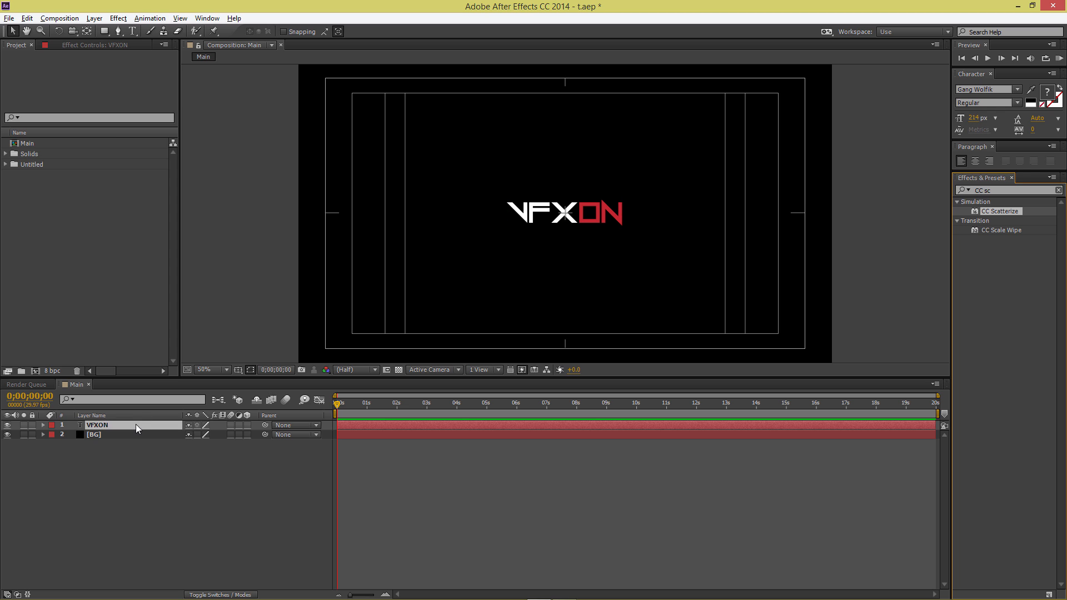
left_click(158, 479)
Set the font size of the whole VFXON text to 314 px
left_click(135, 31)
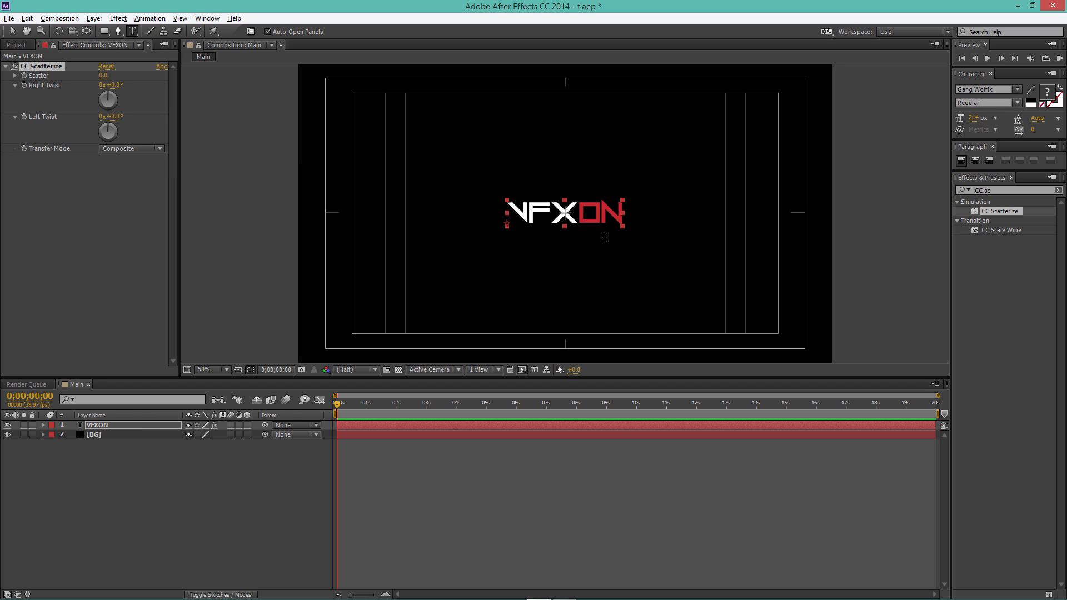
left_click(607, 219)
key("ctrl+a")
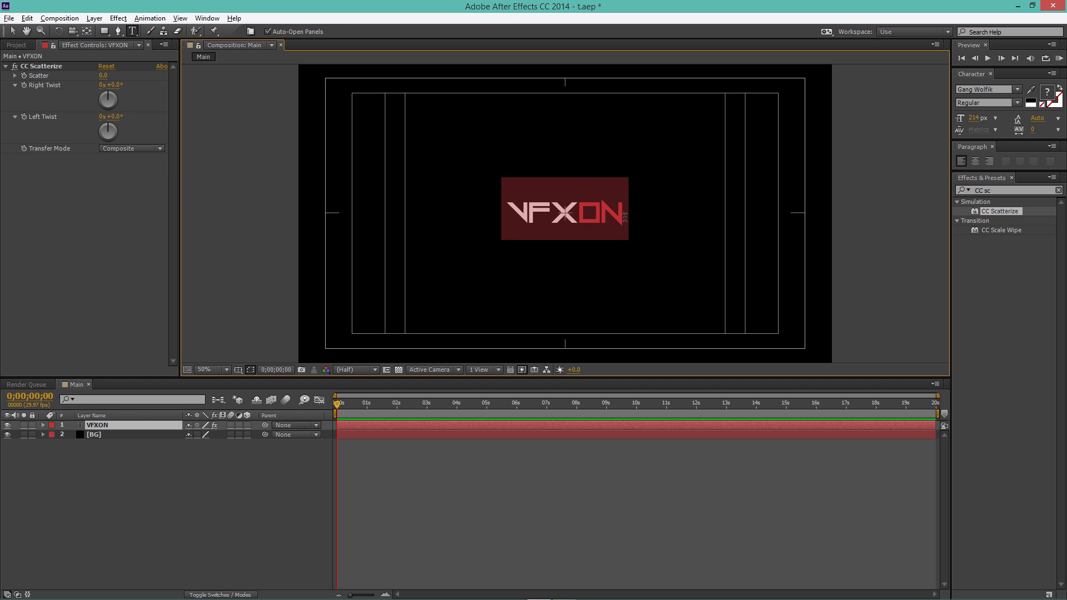
left_click(969, 118)
type("200")
key("Return")
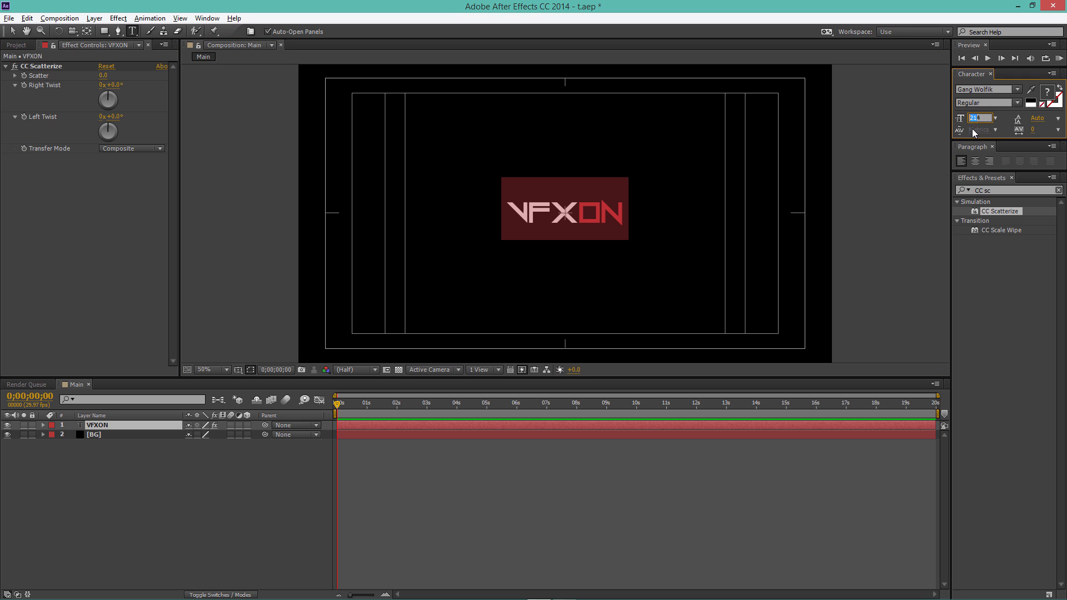
left_click(975, 118)
type("314")
key("Return")
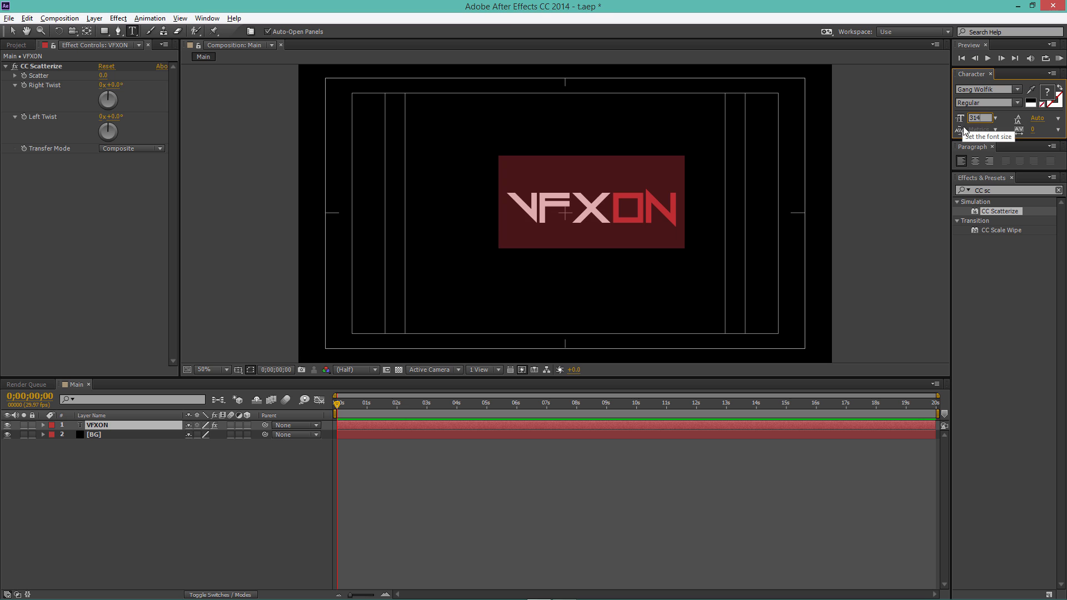
left_click(995, 269)
Reposition the enlarged VFXON text so it is centred on the safe guides' centre mark
left_click(12, 30)
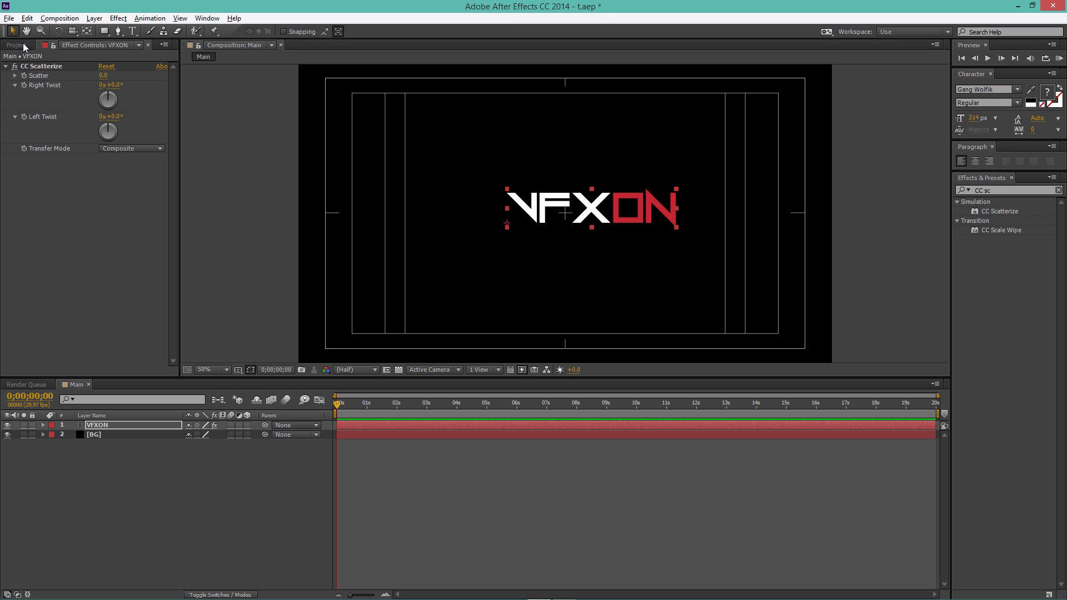
left_click_drag(609, 211, 591, 213)
left_click(53, 211)
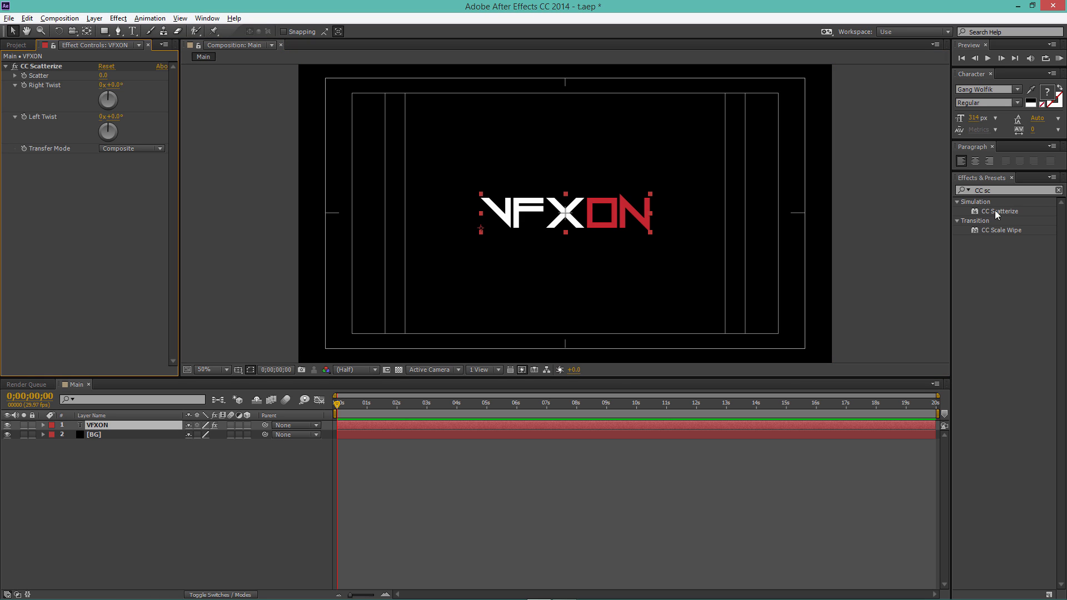
Find the Polar Coordinates effect and apply it to the VFXON layer below CC Scatterize
left_click(961, 179)
type("polar")
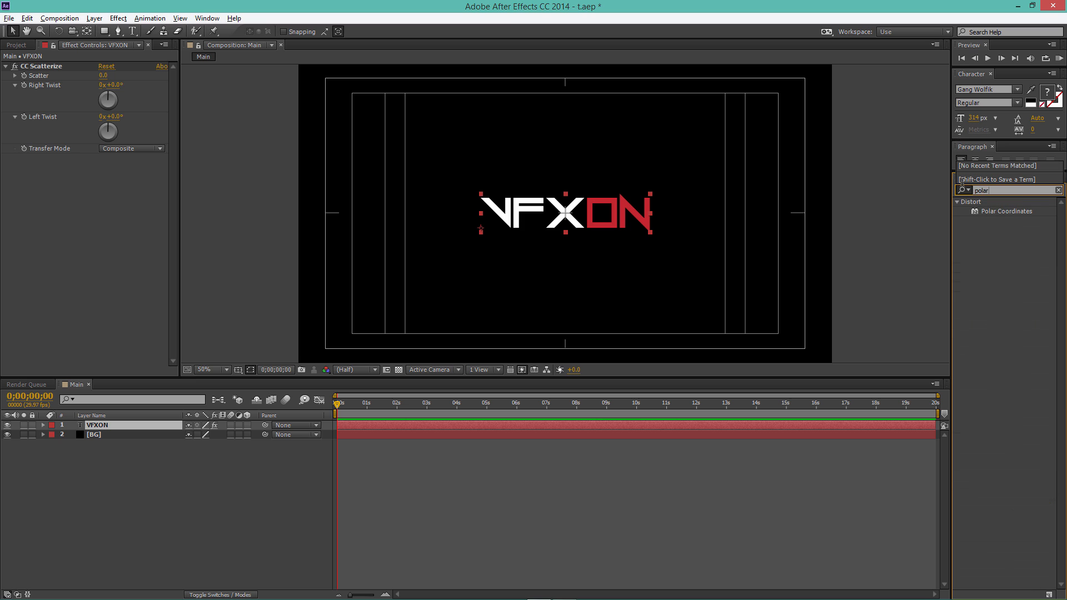
left_click(1011, 213)
left_click_drag(1011, 216, 55, 196)
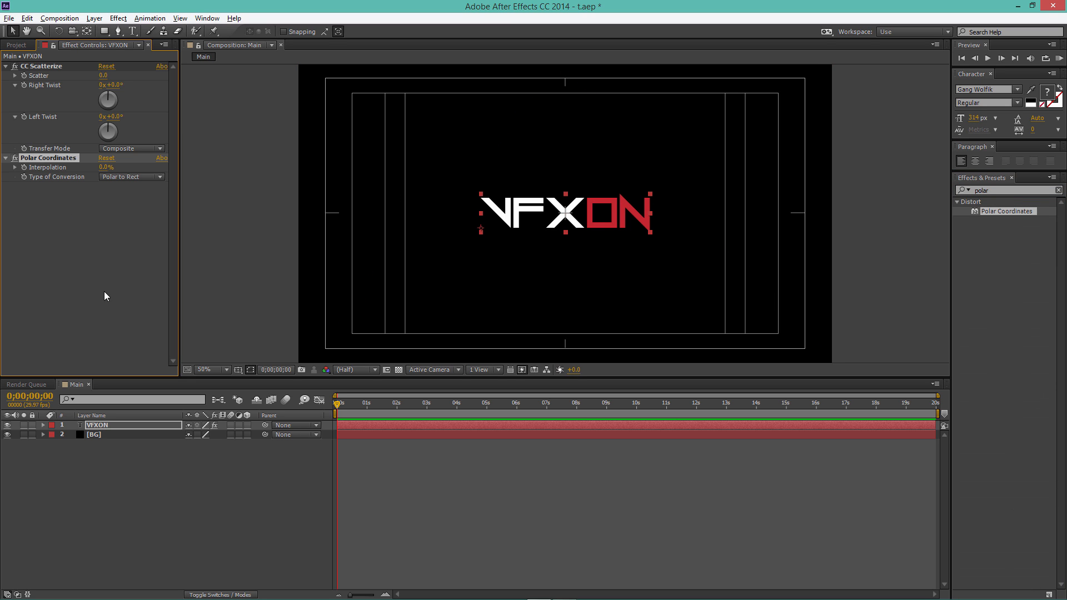
Find the Spherize effect and add it to the VFXON layer below Polar Coordinates
left_click(1005, 188)
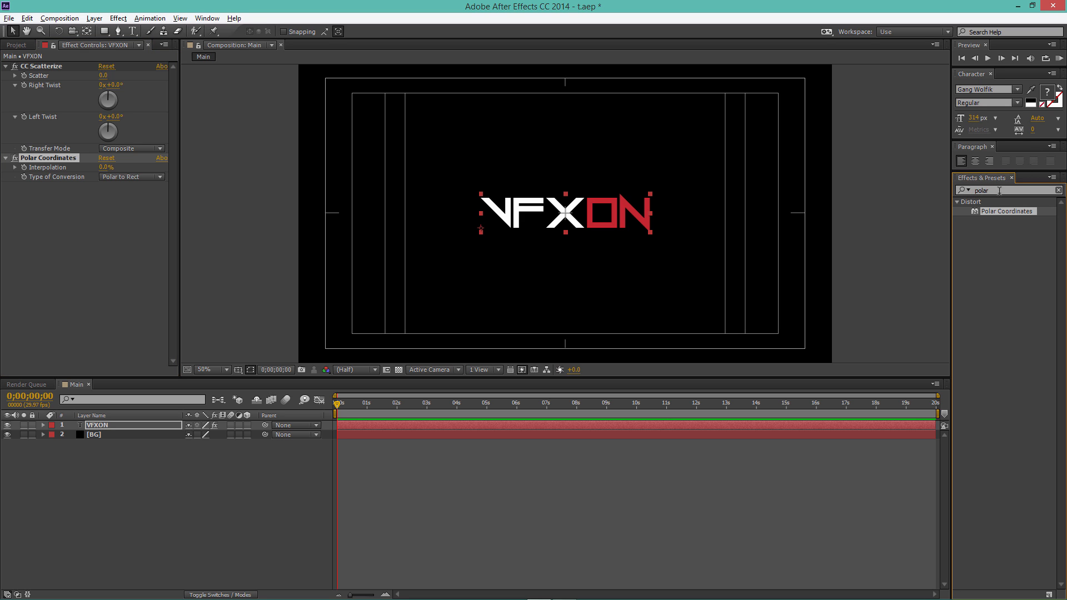
left_click_drag(996, 191, 974, 191)
type("spher")
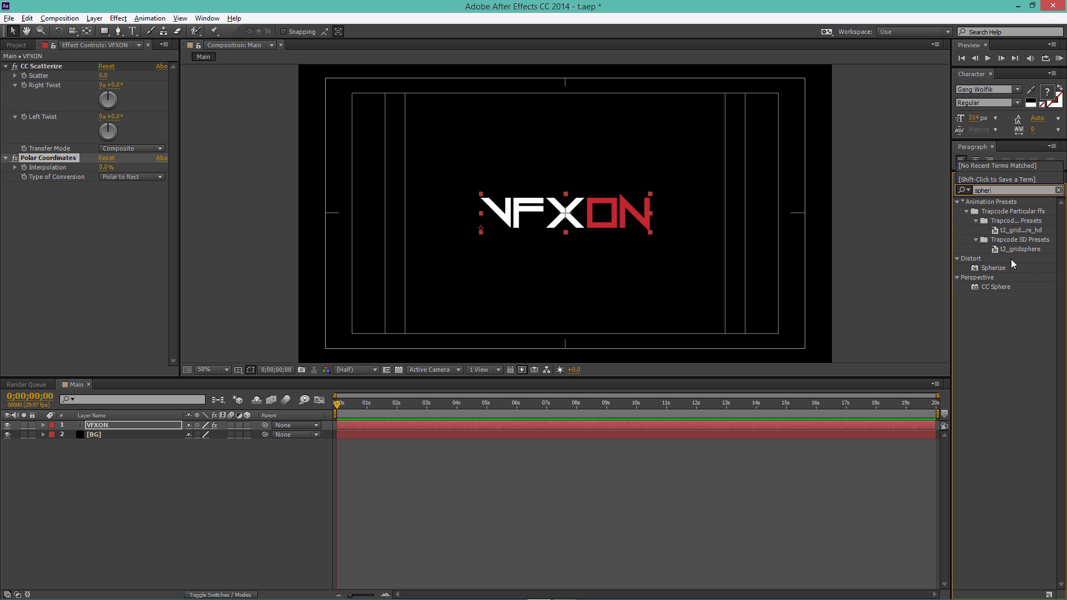
left_click(998, 268)
left_click_drag(1001, 269, 97, 254)
Find the CC Twister effect and add it to the VFXON layer below Spherize
left_click(965, 192)
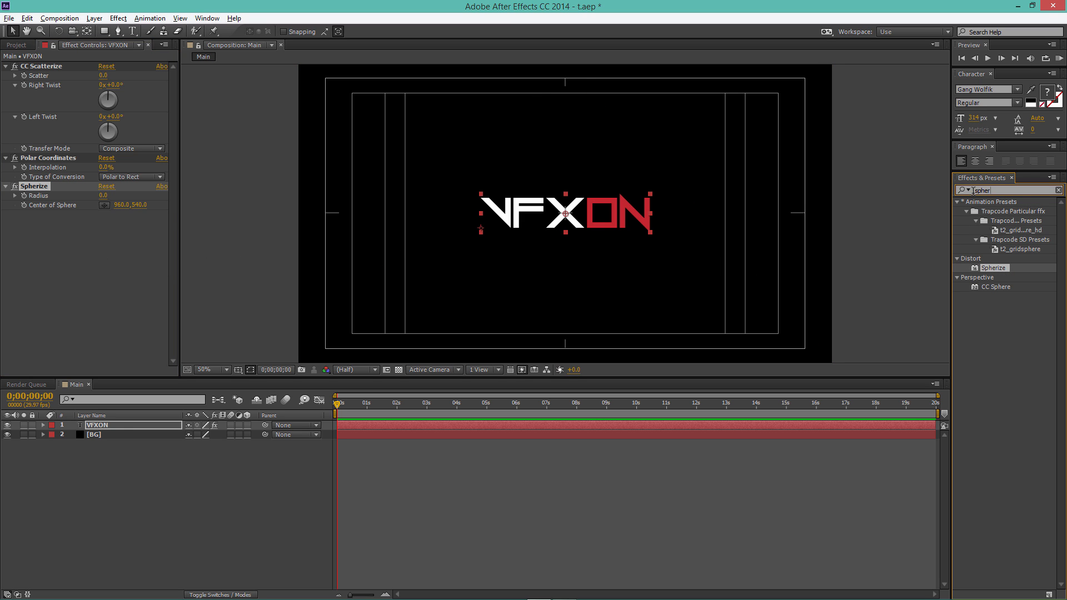
type("cc tw")
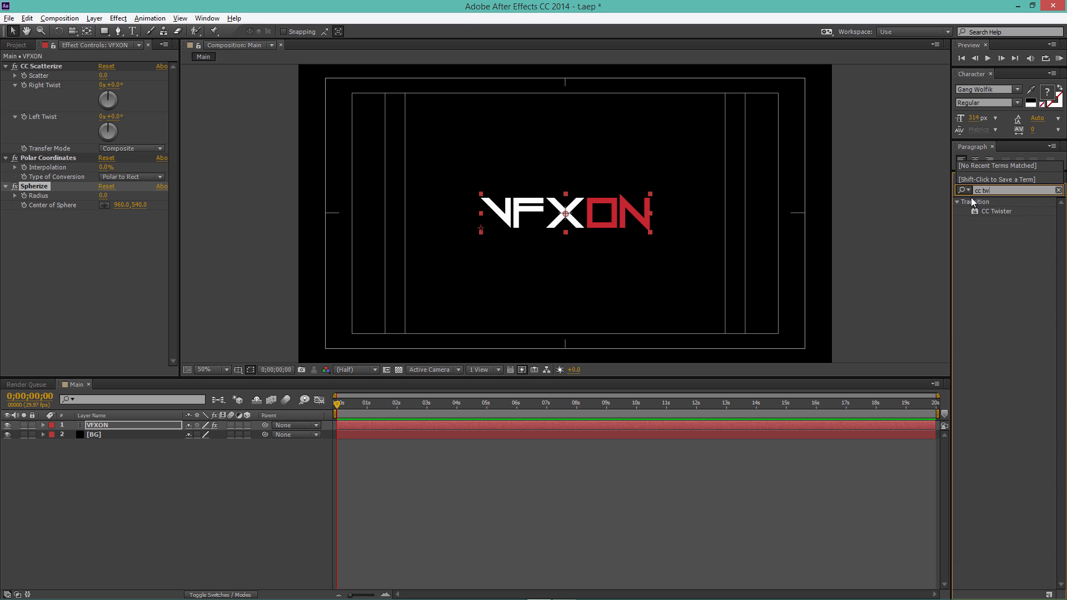
left_click_drag(1008, 210, 107, 295)
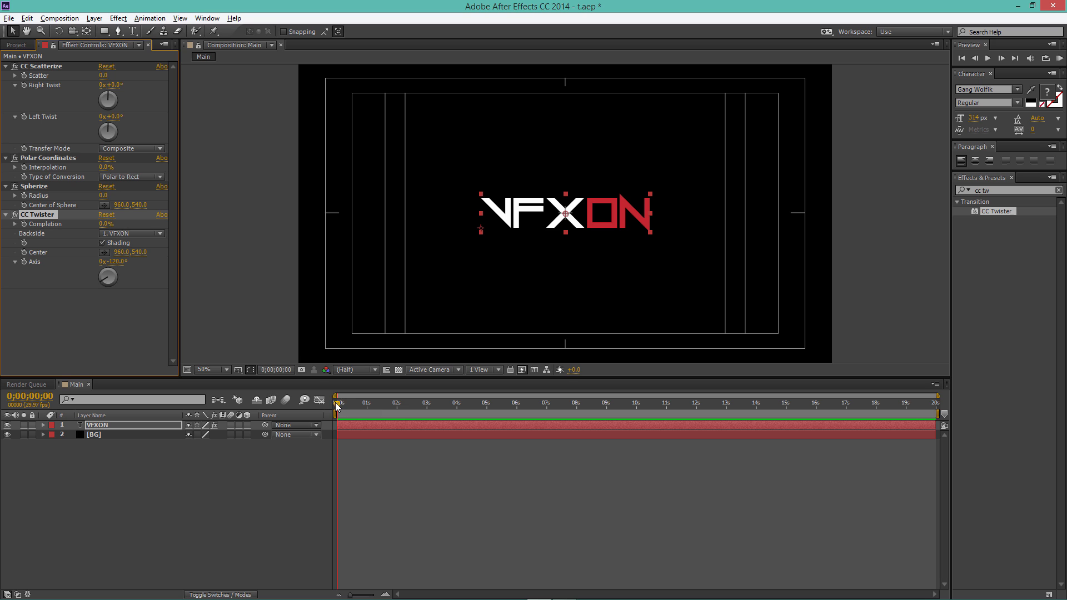
Move to 1 second on the timeline and disable the Polar Coordinates, Spherize and CC Twister effects on the VFXON layer
left_click_drag(338, 405, 369, 406)
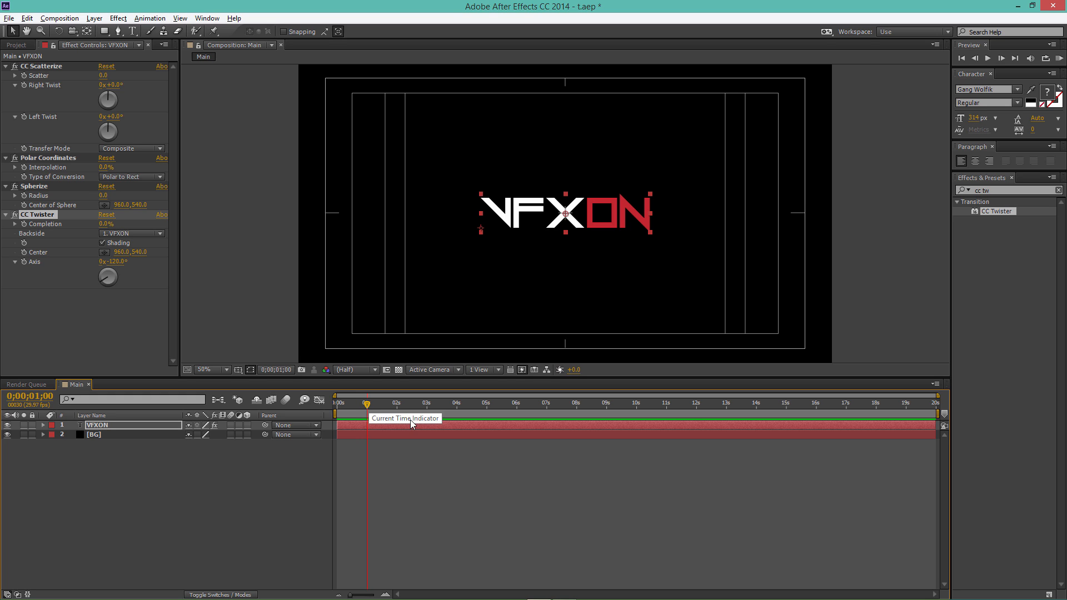
left_click(15, 157)
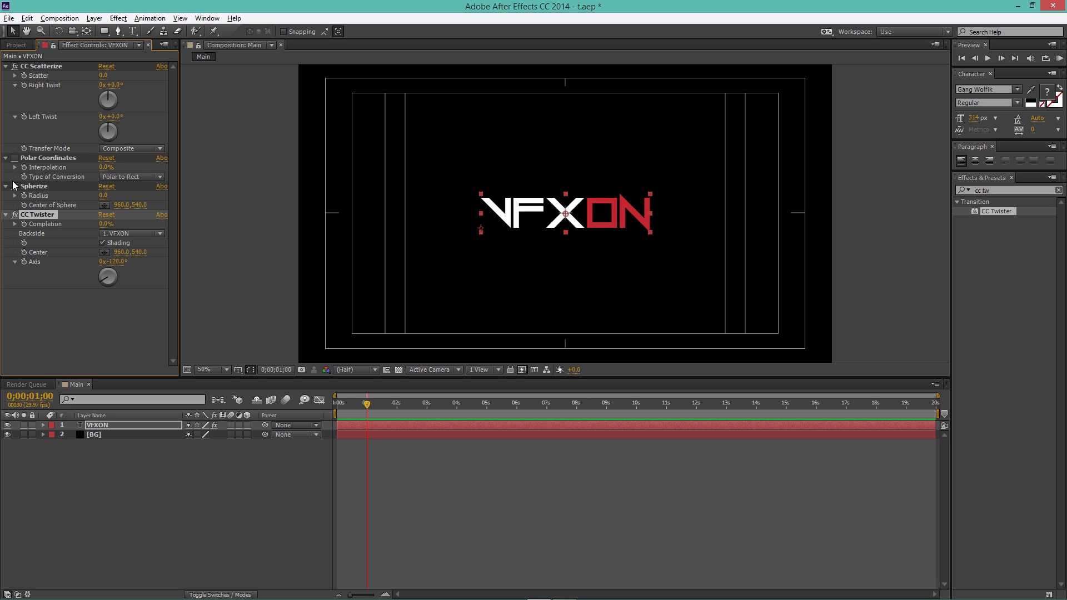
left_click(15, 186)
left_click(14, 215)
Enable keyframing for CC Scatterize's Scatter, Right Twist and Left Twist at 1 second, setting Scatter to -73 and Right Twist to -165°
left_click(44, 66)
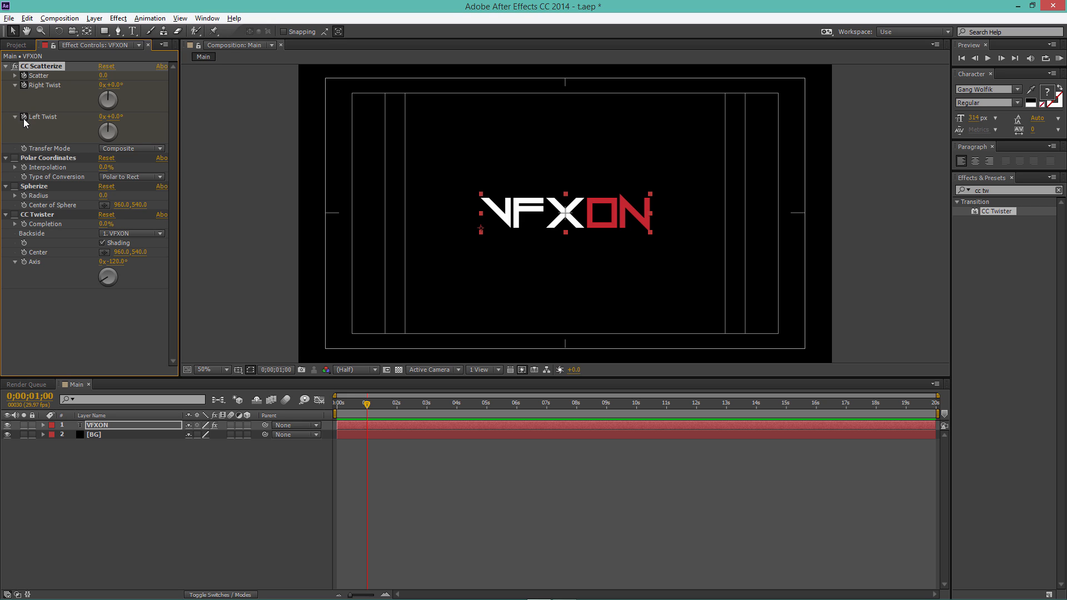
left_click(103, 76)
type("-73")
key("Return")
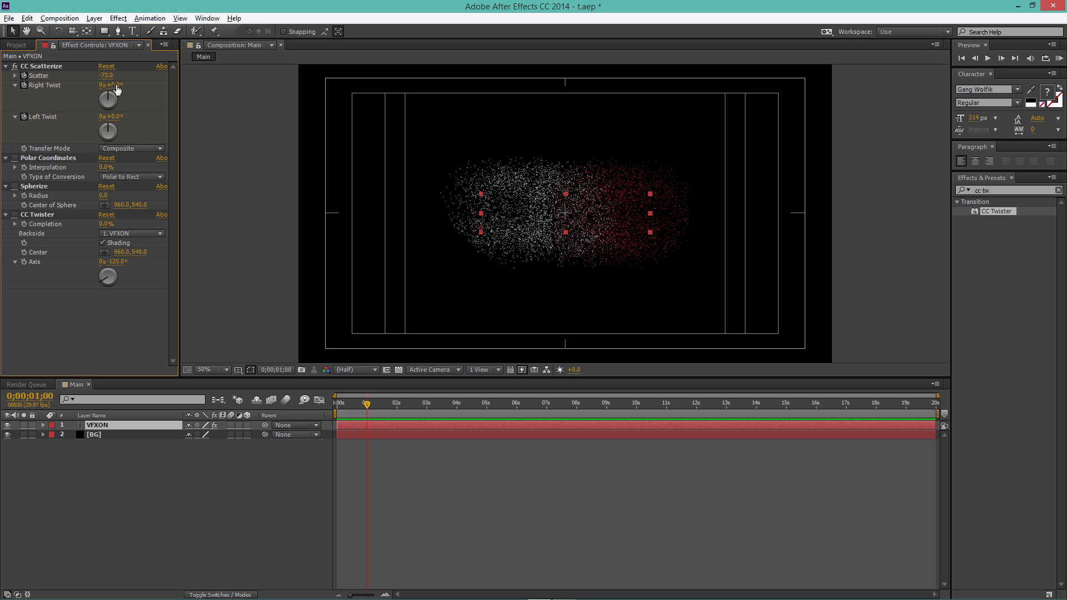
left_click(122, 85)
type("-165")
key("Return")
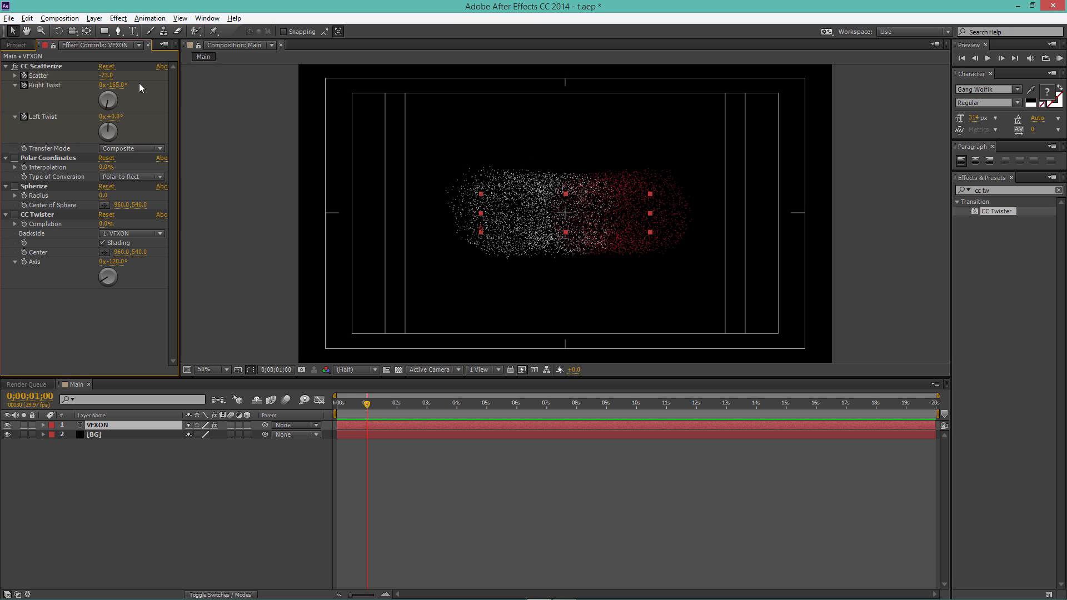
Set CC Scatterize's Left Twist to 2 revolutions plus 236° at 1 second
left_click(114, 118)
type("236")
key("Return")
left_click(102, 118)
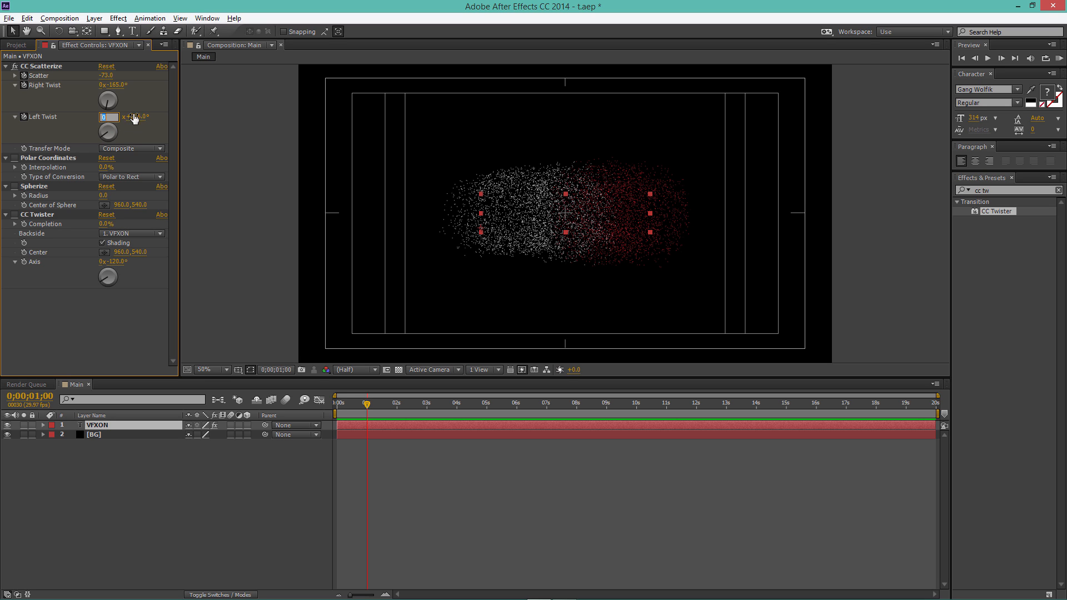
type("2")
key("Return")
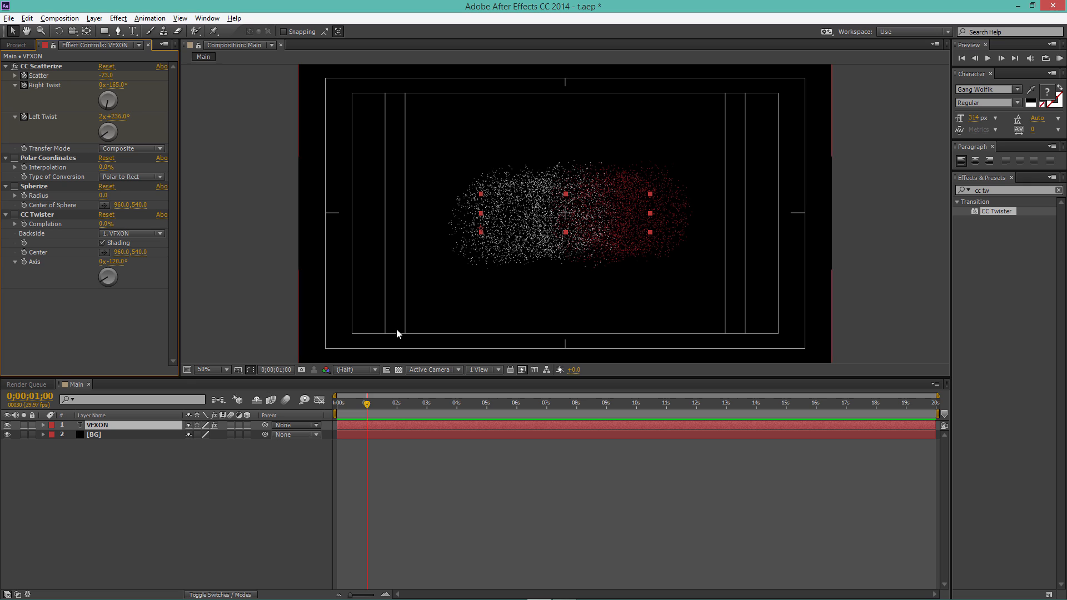
At 3 seconds, keyframe CC Scatterize's Scatter, Right Twist and Left Twist to 0 so the text is undistorted
left_click_drag(367, 404, 412, 413)
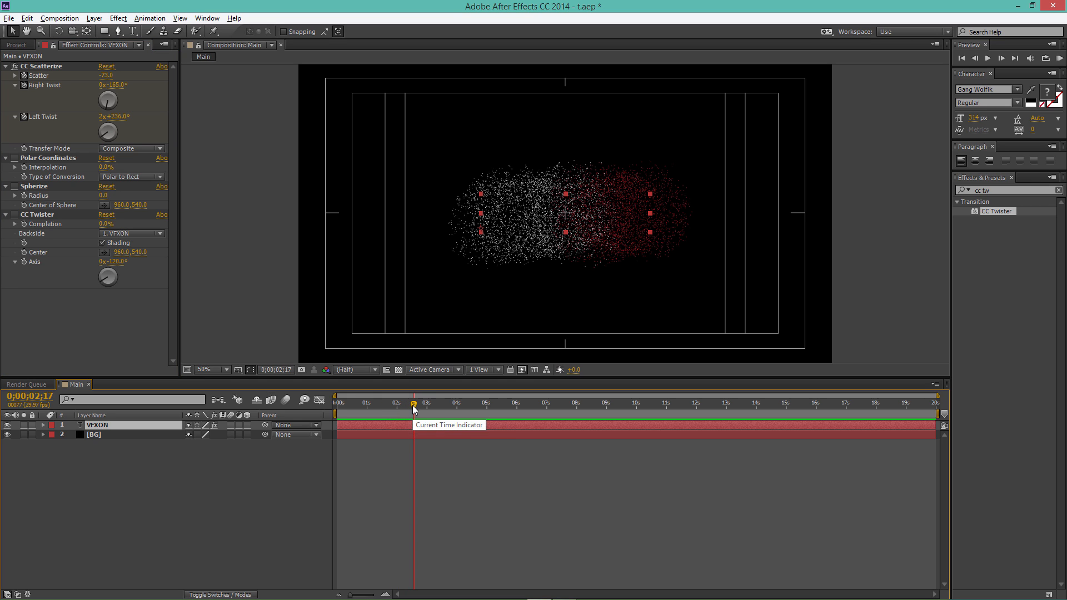
left_click_drag(414, 406, 427, 407)
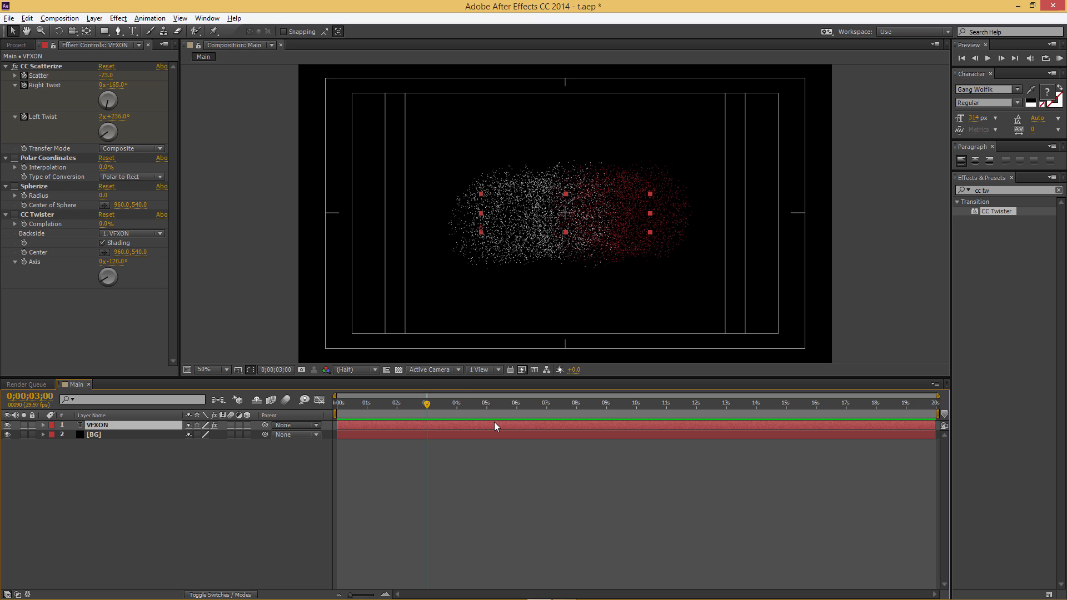
left_click(105, 76)
key("Return")
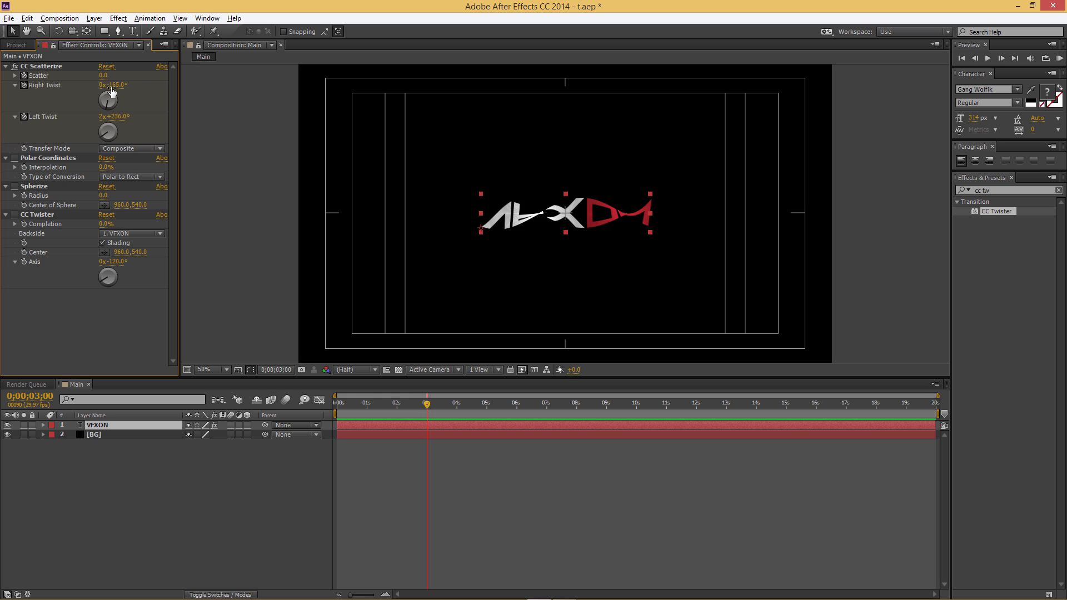
left_click(118, 85)
type("0")
key("Return")
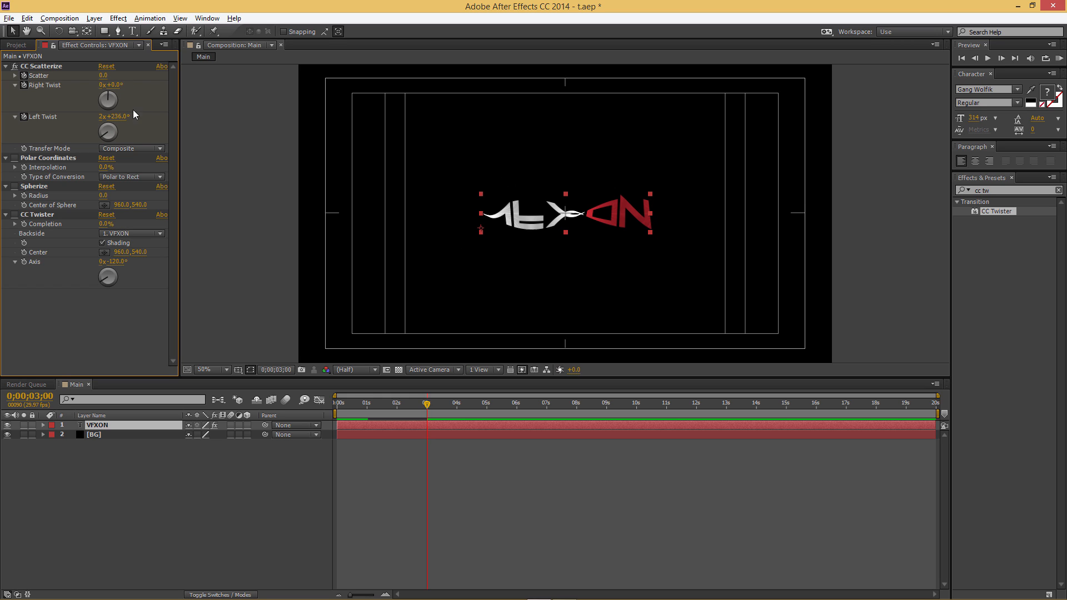
left_click(118, 117)
type("0")
key("Return")
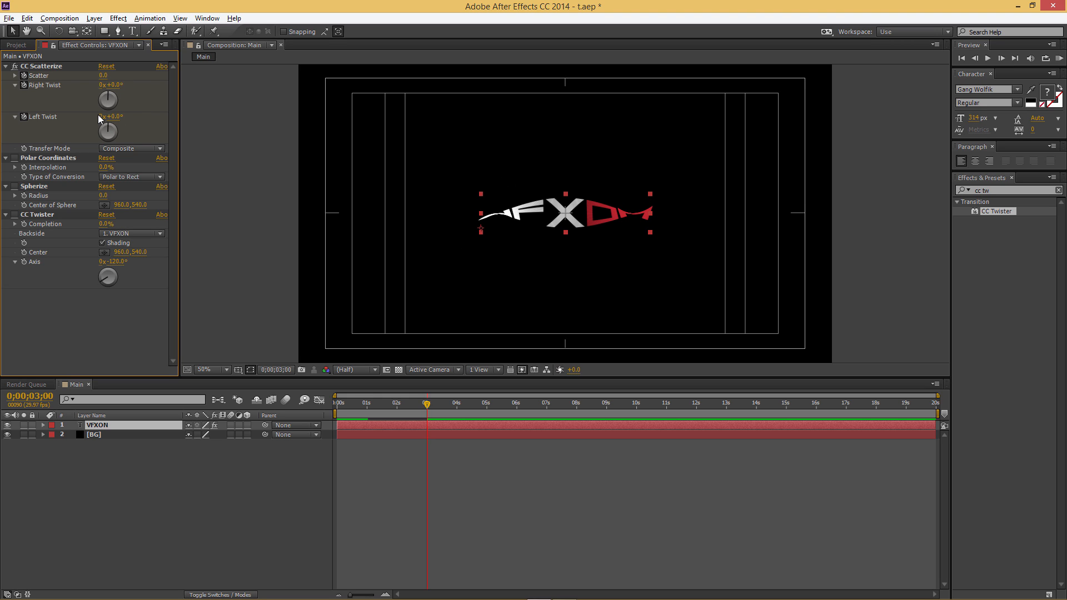
type("0")
key("Return")
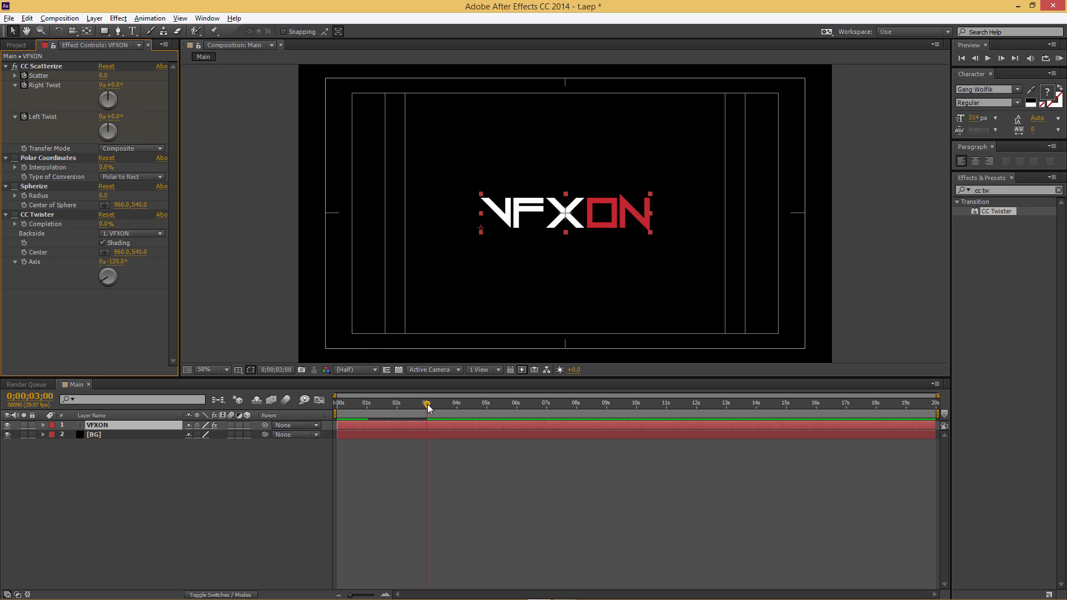
Scrub through the scatter animation between 1 and 3 seconds and reveal the VFXON layer's keyframed properties
mouse_move(428, 408)
left_mouse_down()
mouse_move(364, 401)
mouse_move(411, 392)
mouse_move(393, 408)
mouse_move(365, 408)
mouse_move(428, 410)
left_mouse_up()
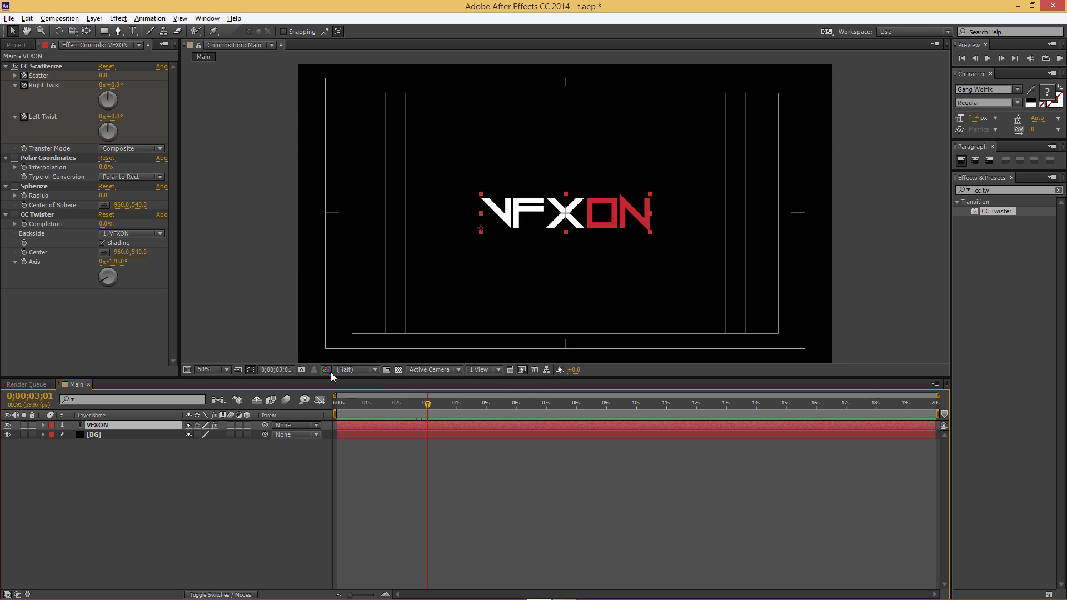
key("u")
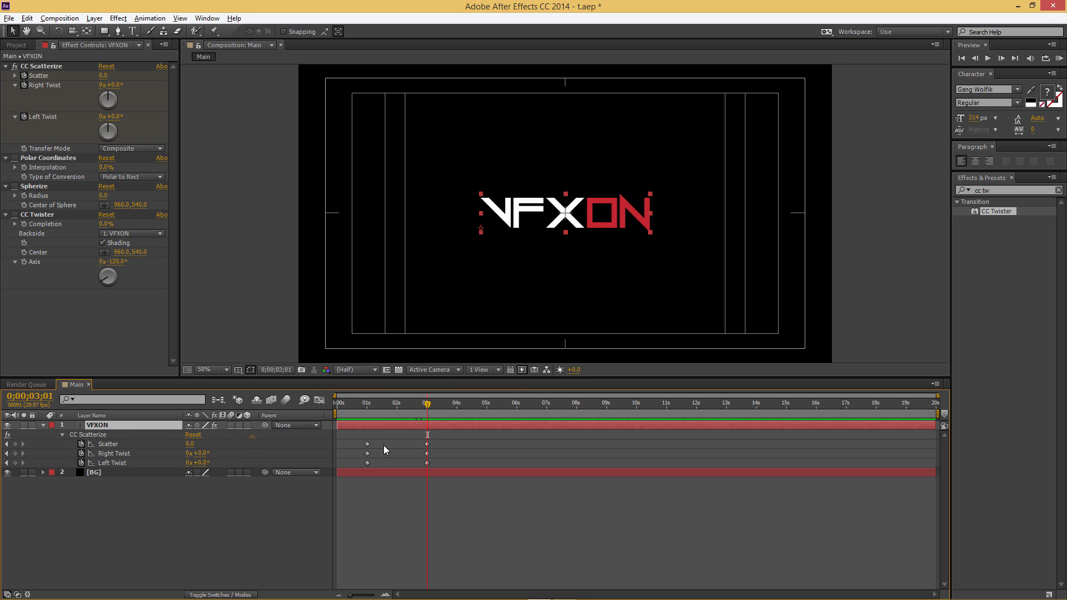
left_click_drag(388, 403, 367, 413)
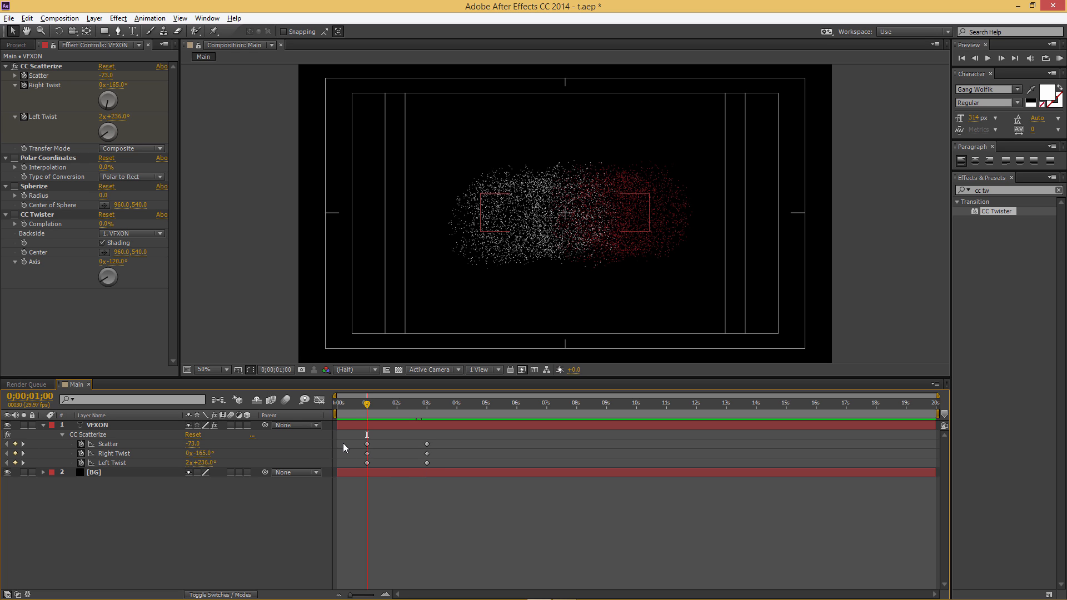
Re-enable Polar Coordinates with CC Scatterize disabled, and set its Interpolation to 24% at 1 second
left_click(15, 158)
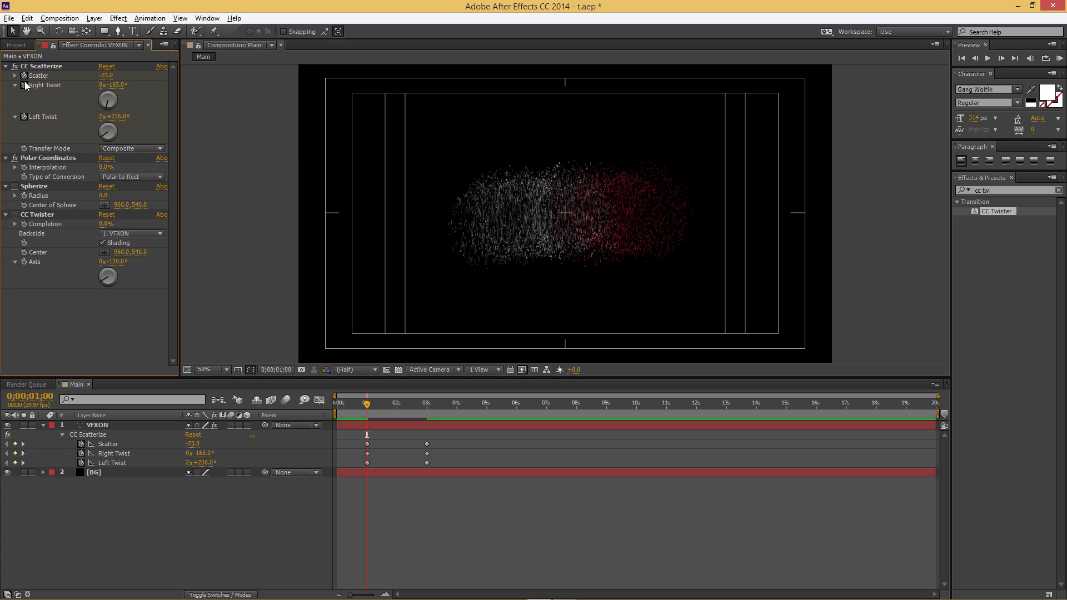
left_click(15, 66)
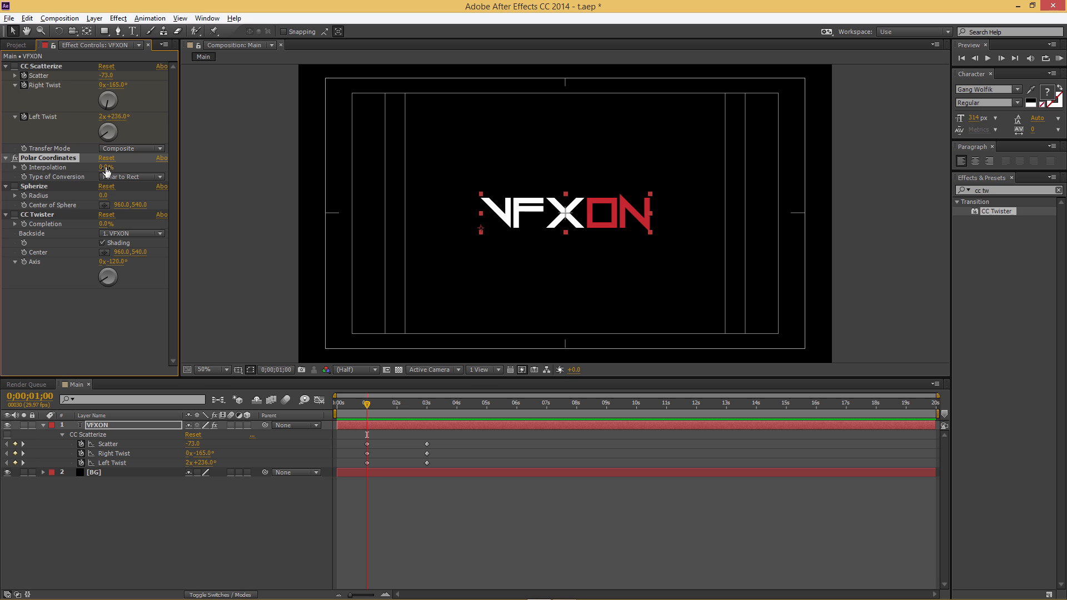
left_click_drag(106, 168, 119, 167)
left_click_drag(114, 169, 144, 168)
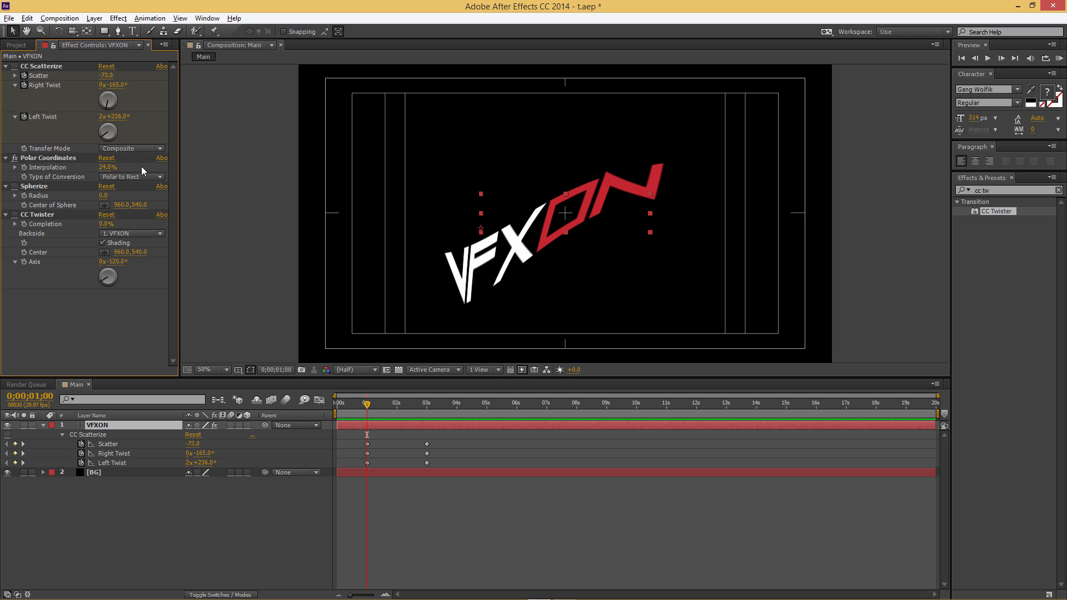
Re-enable Spherize and start keyframing Polar Coordinates' Interpolation and Spherize's Radius at 1 second
left_click(15, 187)
left_click(58, 159)
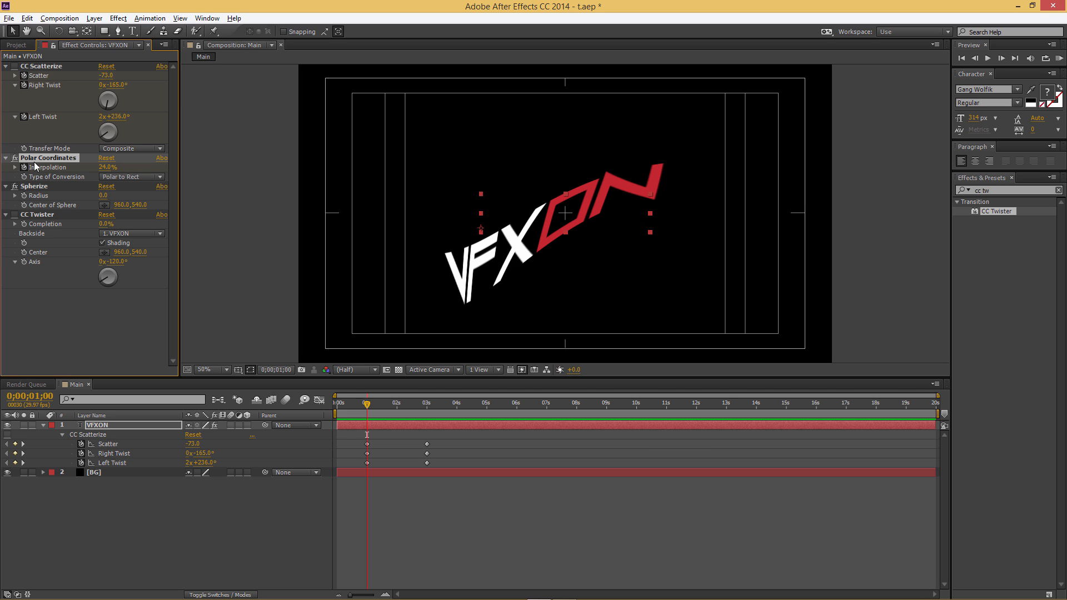
left_click(25, 196)
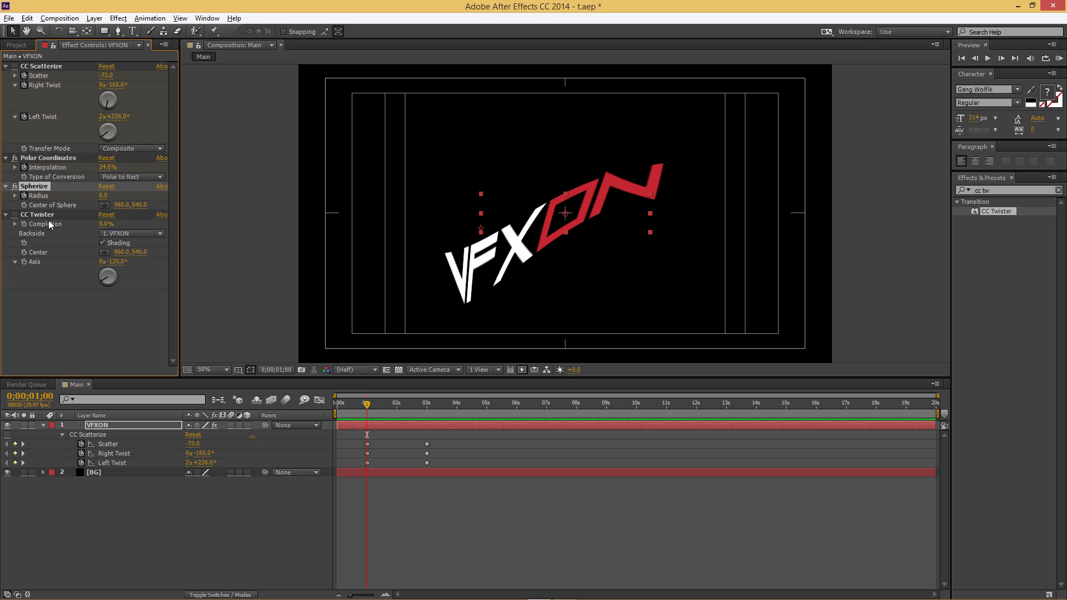
Re-enable CC Twister, keyframe its Completion at 100% at 1 second, and turn CC Scatterize back on
left_click(15, 216)
left_click_drag(105, 229, 183, 223)
left_click(113, 425)
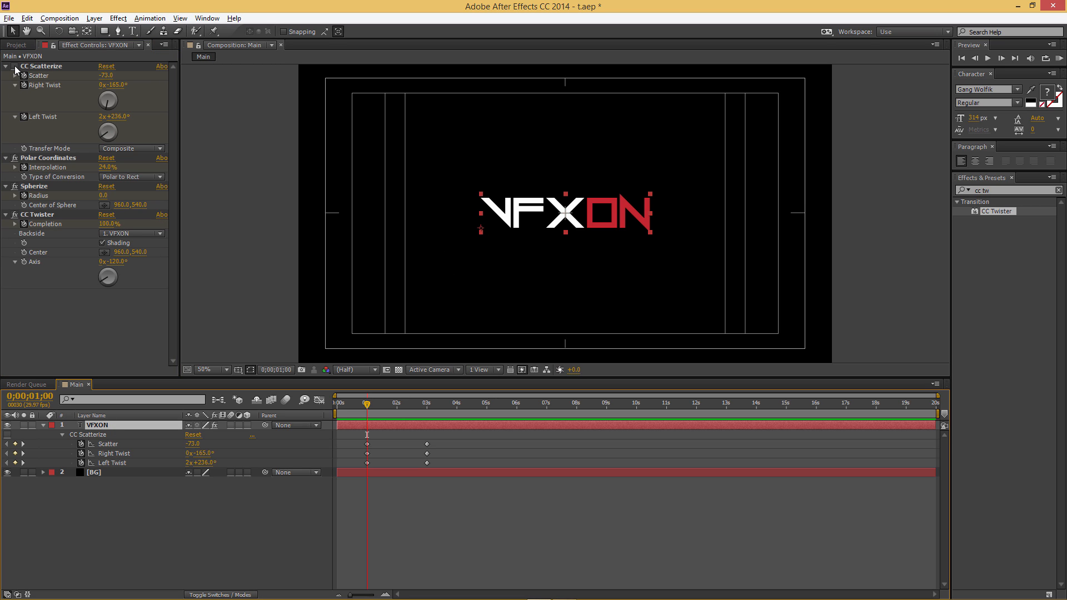
left_click(73, 306)
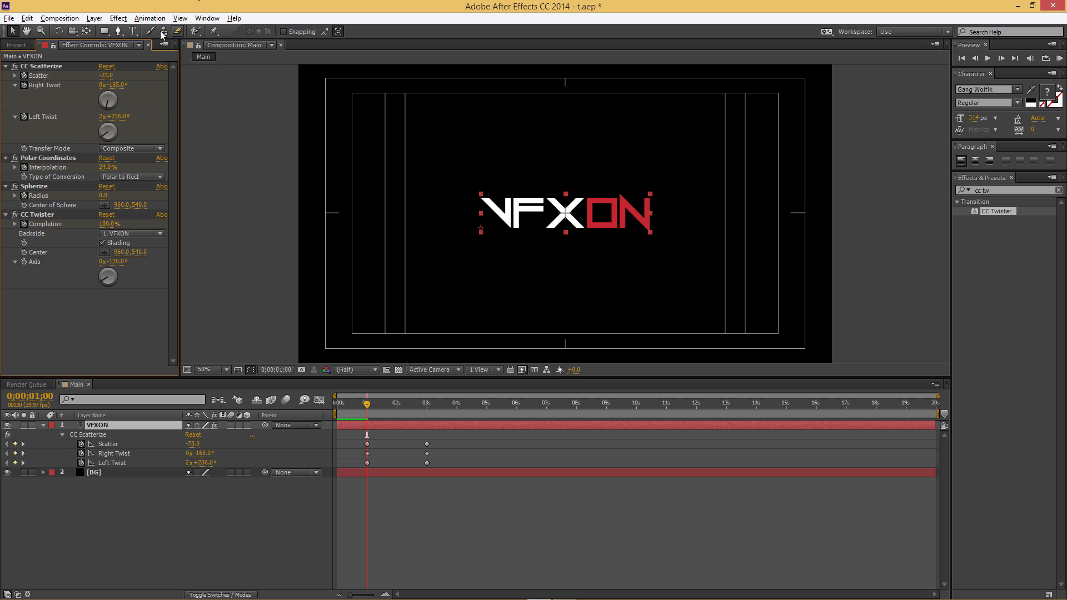
Create an empty text layer and place it between the VFXON and BG layers
left_click(132, 31)
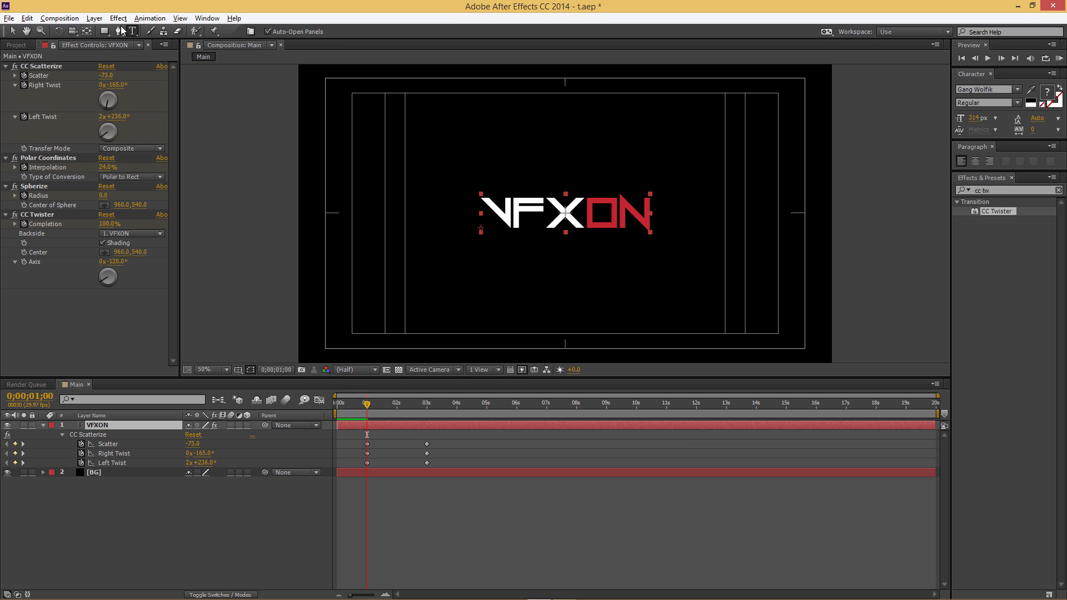
left_click(676, 140)
left_click(13, 31)
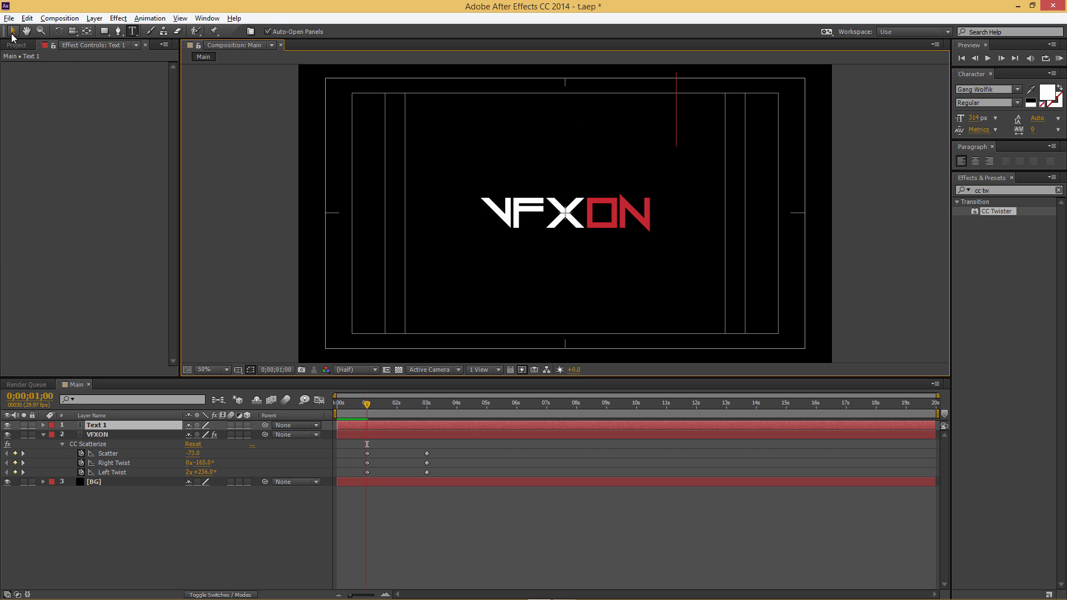
left_click(105, 434)
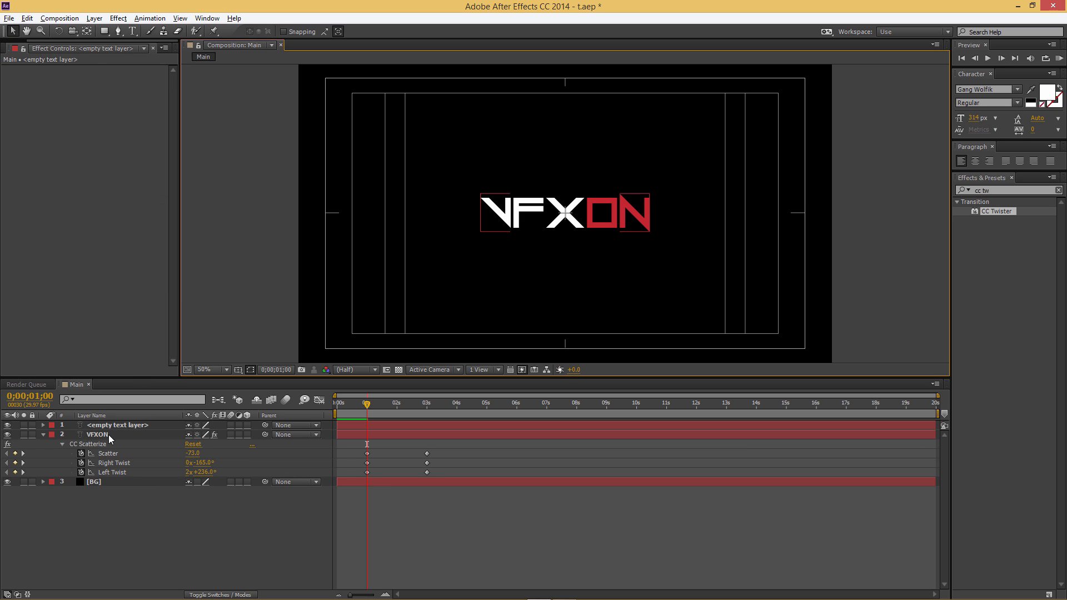
left_click_drag(118, 427, 128, 478)
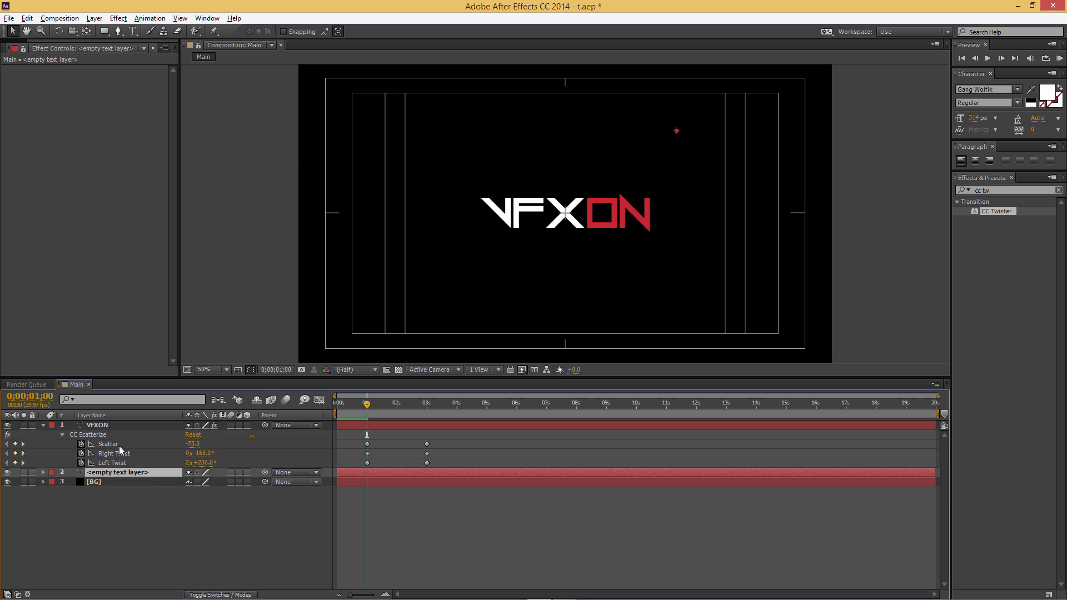
Set the Backside of the VFXON layer's CC Twister effect to the empty text layer
left_click(106, 425)
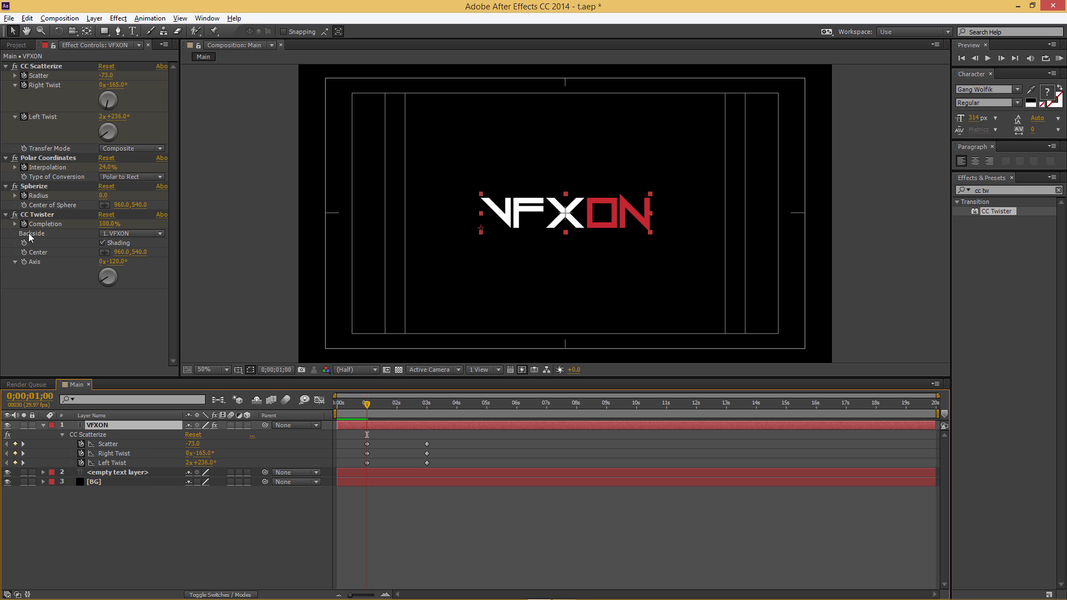
left_click(106, 233)
left_click(139, 275)
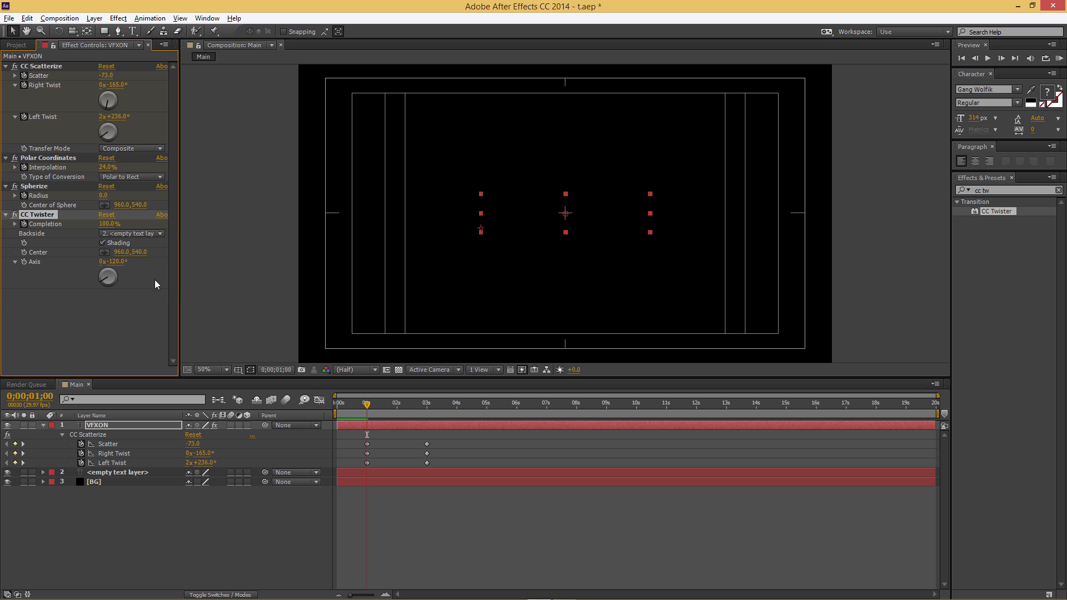
At 3 seconds, keyframe CC Twister's Completion and Polar Coordinates' Interpolation to 0%
left_click_drag(368, 405, 429, 409)
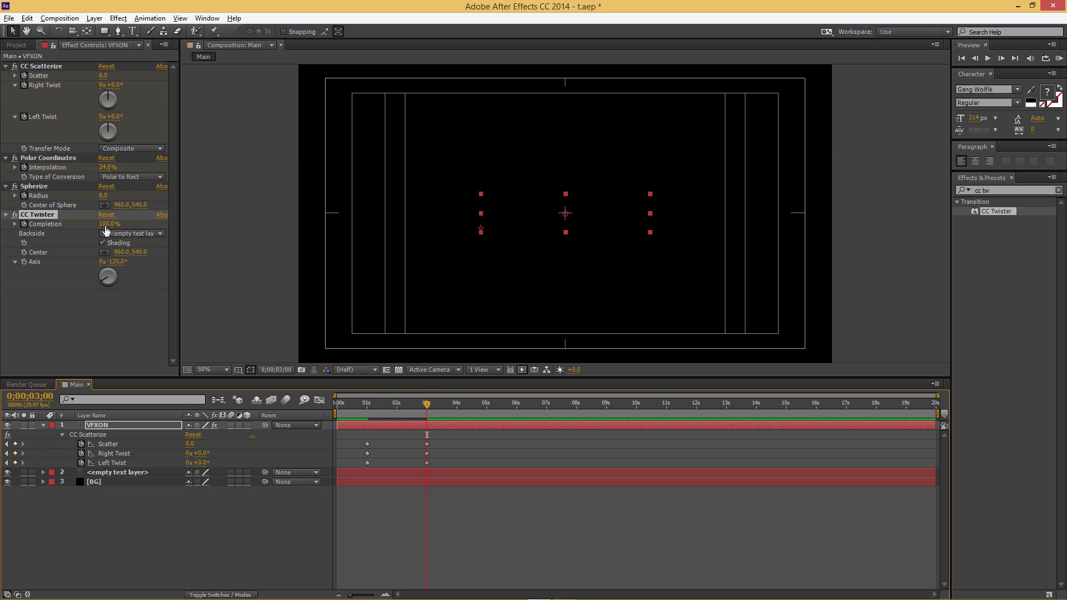
left_click_drag(106, 225, 47, 228)
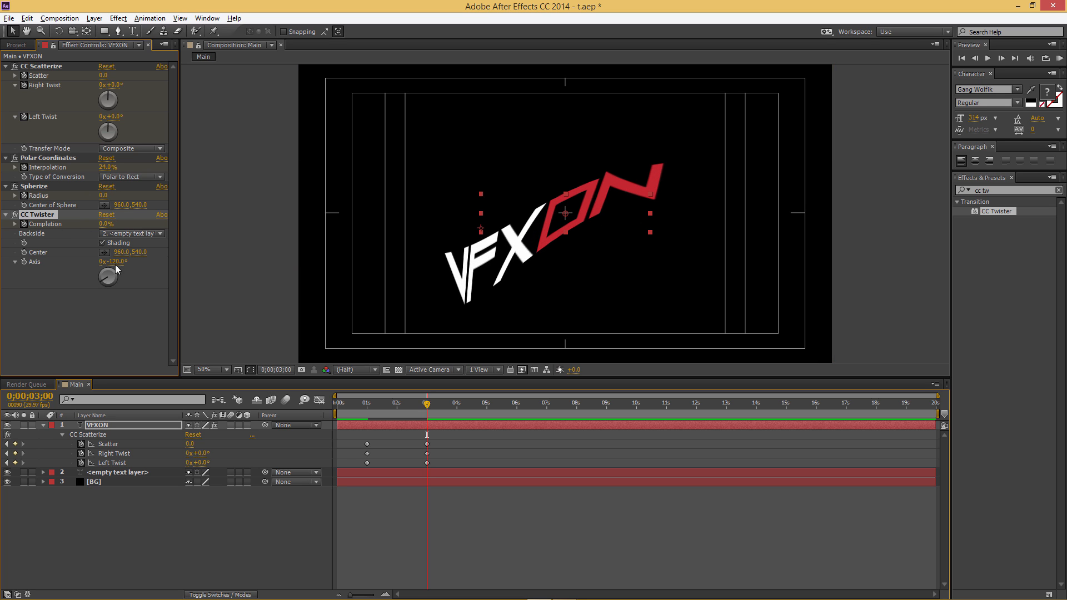
mouse_move(422, 401)
left_mouse_down()
mouse_move(371, 400)
mouse_move(427, 400)
left_mouse_up()
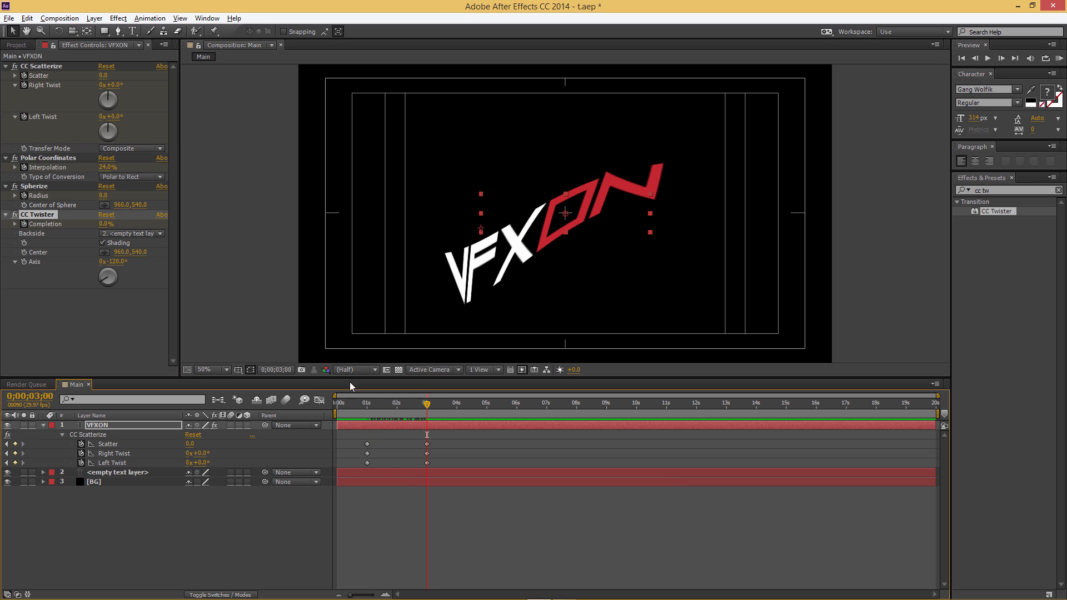
left_click_drag(106, 167, 85, 165)
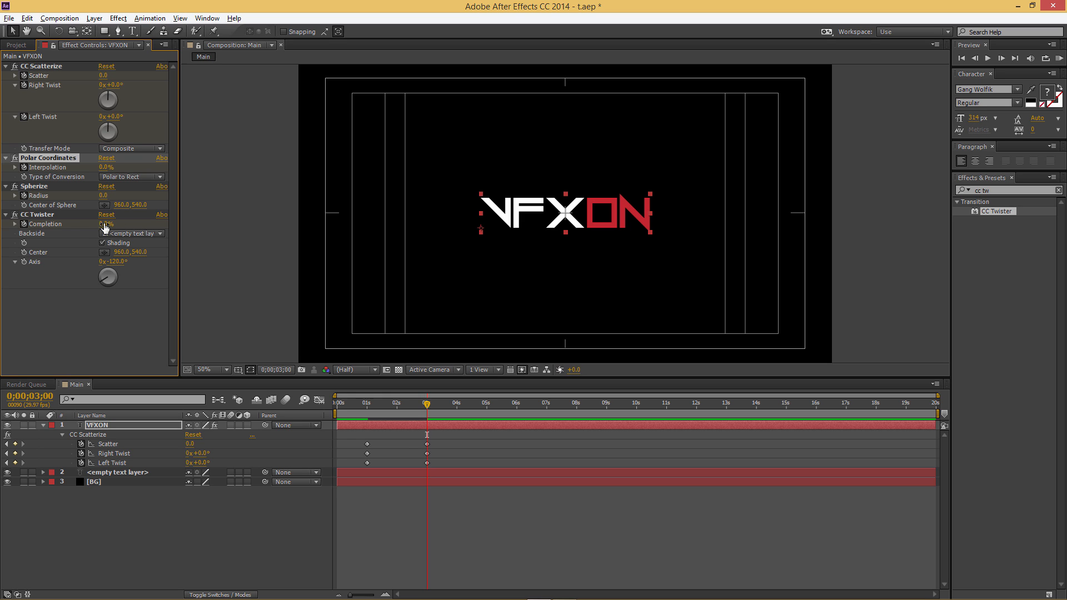
left_click(98, 324)
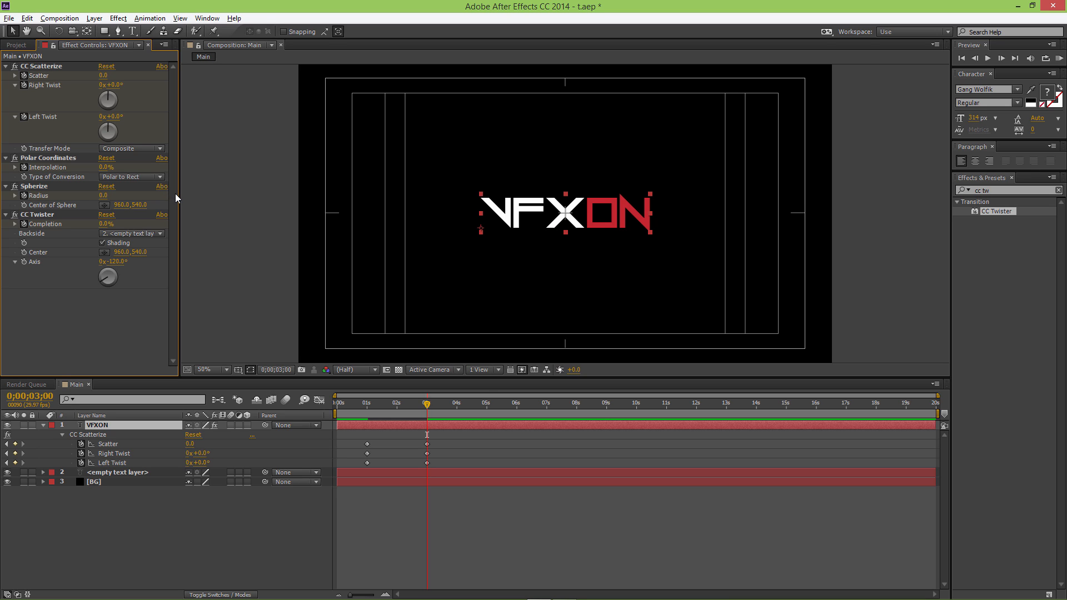
At 0;00;03;02, keyframe the Spherize Radius of the VFXON layer at 107
key("Page_Down")
left_click(437, 405)
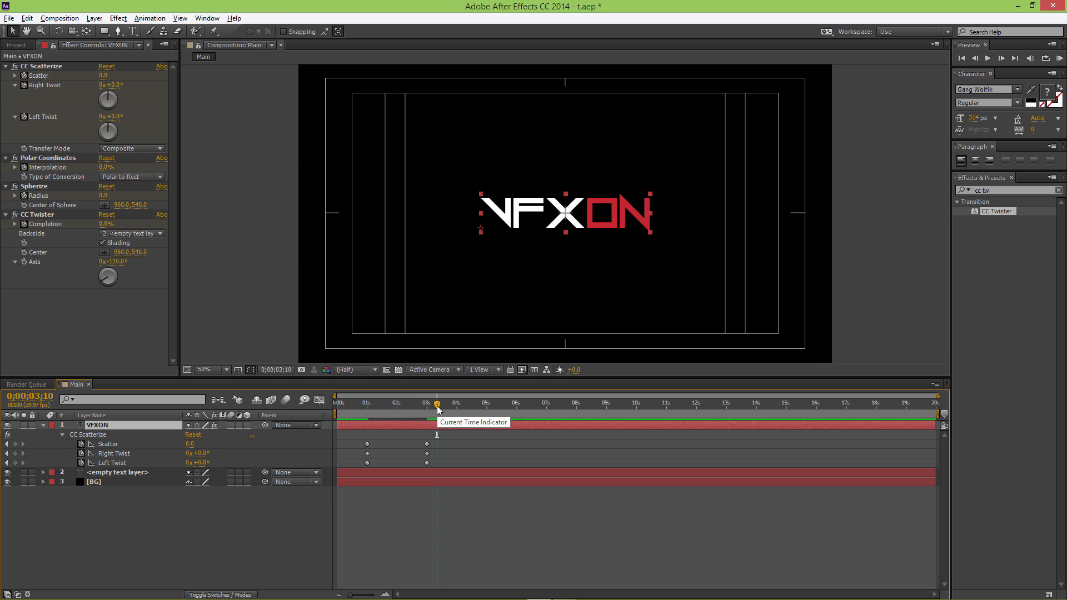
left_click_drag(438, 406, 430, 406)
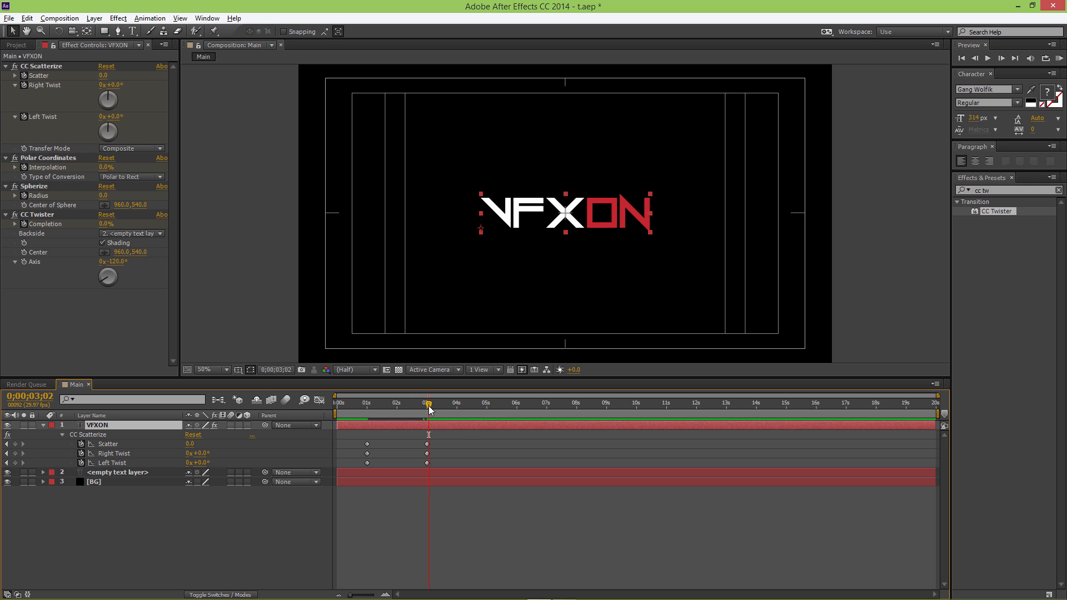
left_click(103, 196)
type("10")
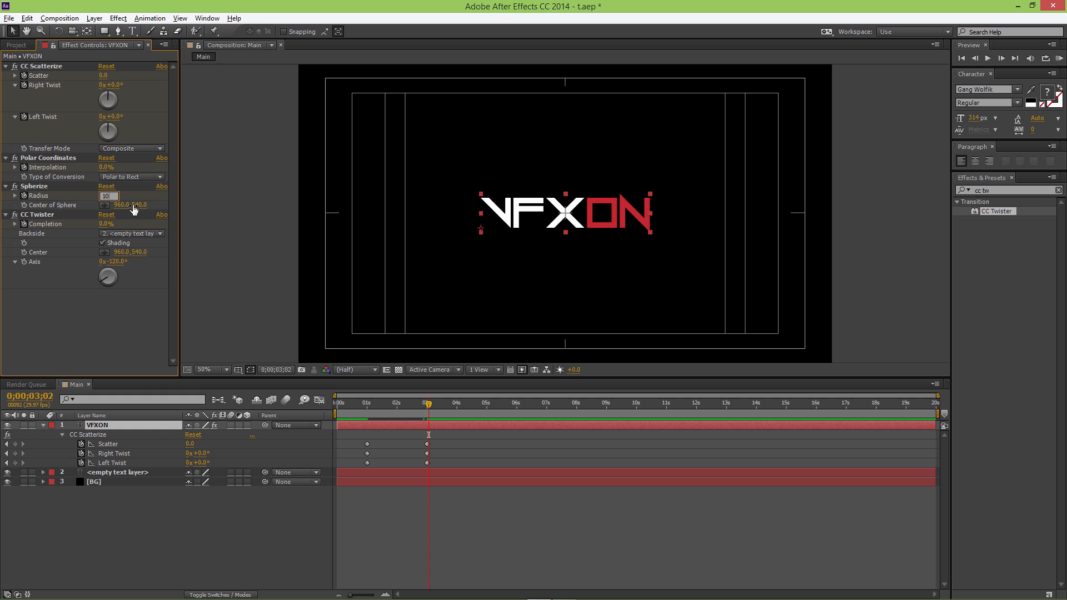
type("7")
key("Return")
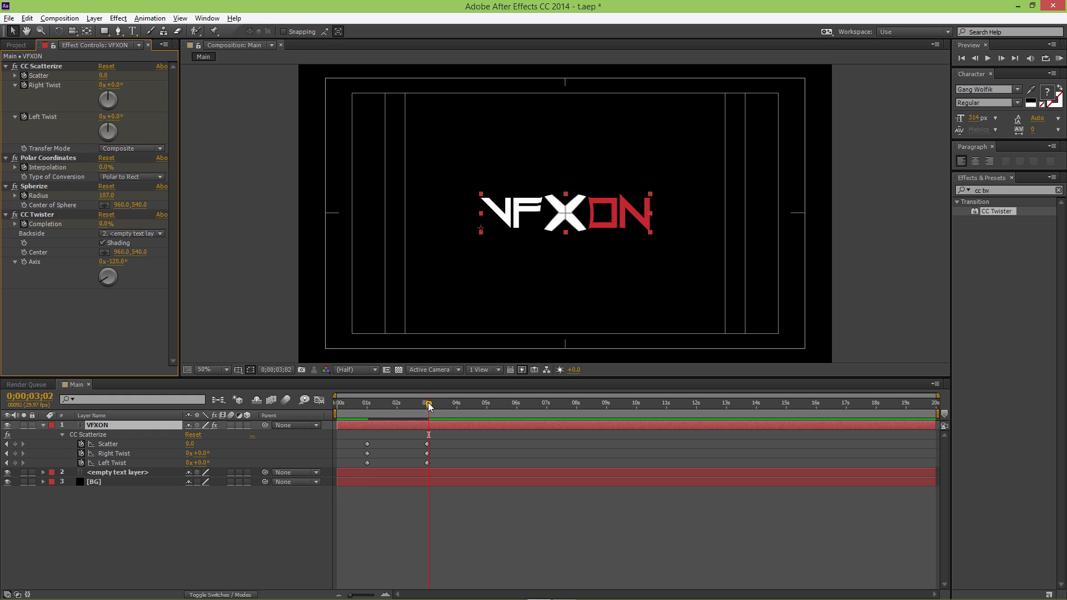
At 0;00;03;17, keyframe the VFXON layer's Spherize Radius at 2500
left_click_drag(428, 406, 444, 406)
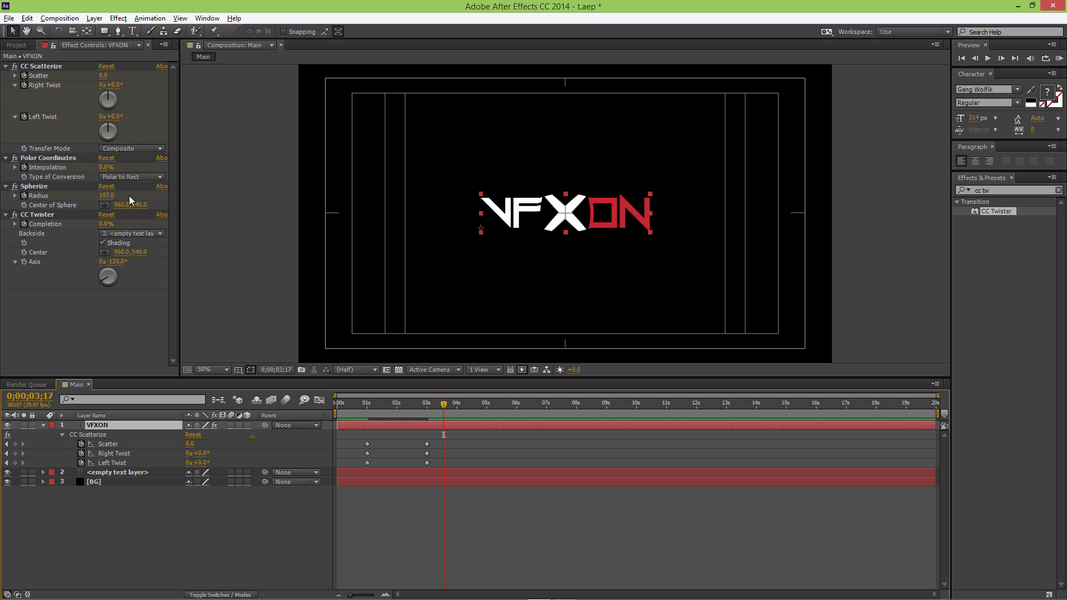
left_click_drag(106, 196, 845, 198)
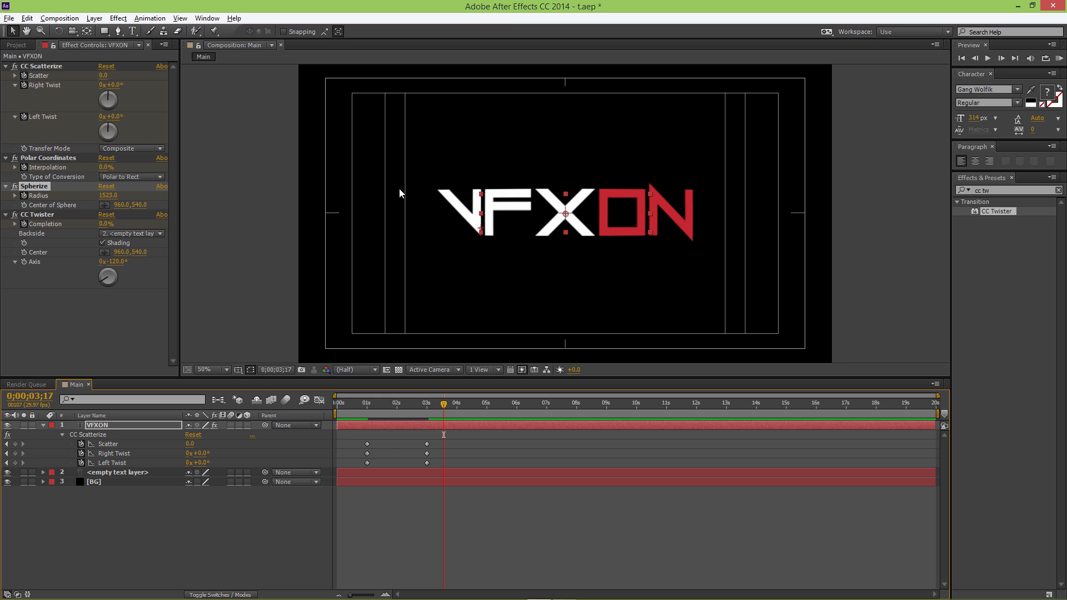
left_click_drag(114, 196, 786, 215)
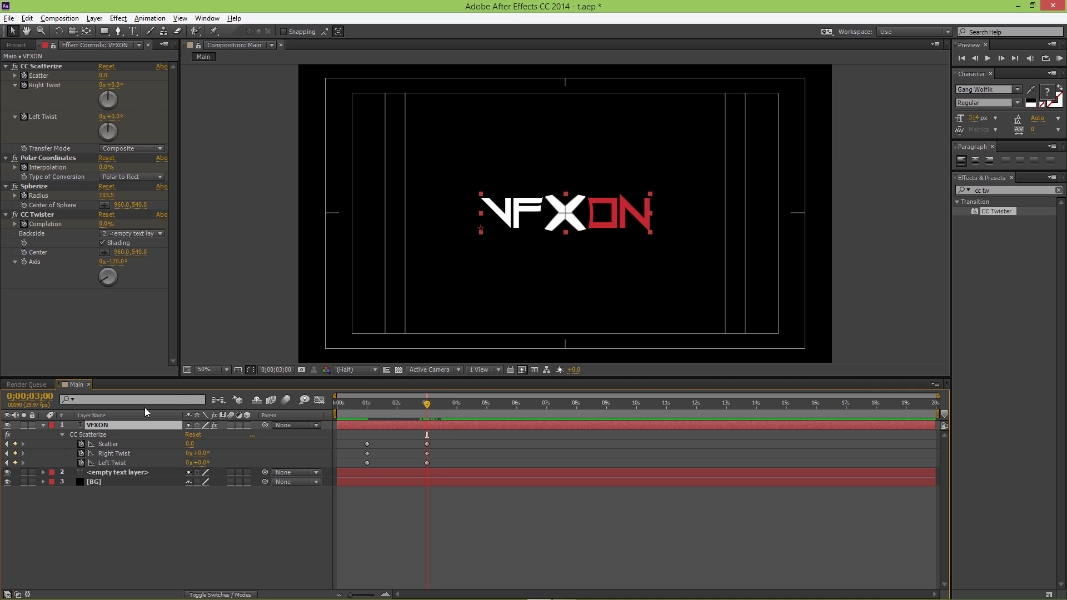
Show the VFXON layer's transform properties and add an Opacity keyframe of 100% at 0;00;03;07
key("u")
key("u")
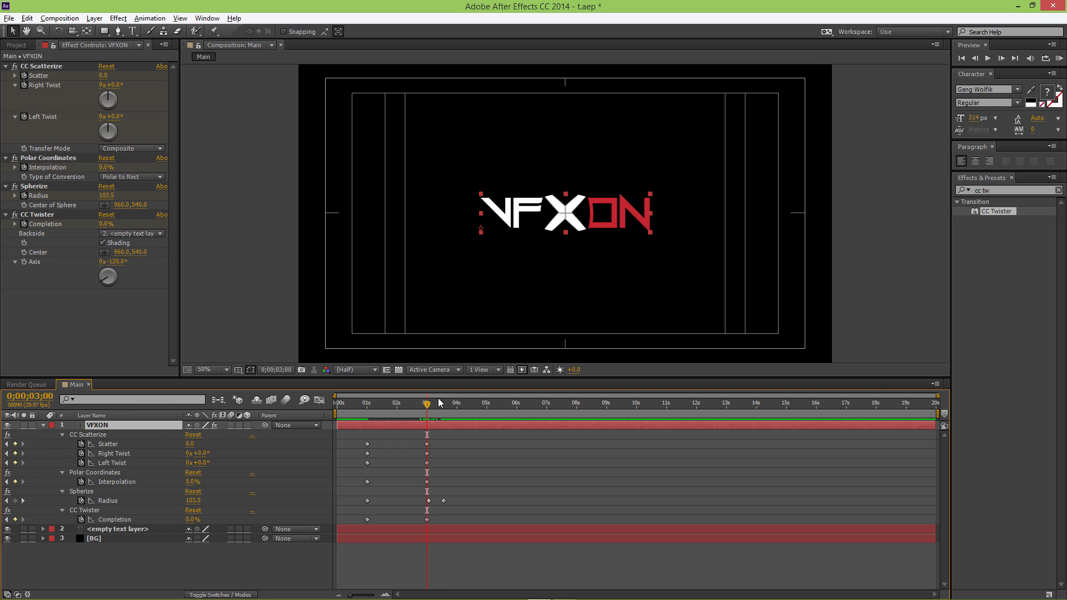
left_click_drag(427, 408, 429, 409)
left_click_drag(431, 408, 436, 408)
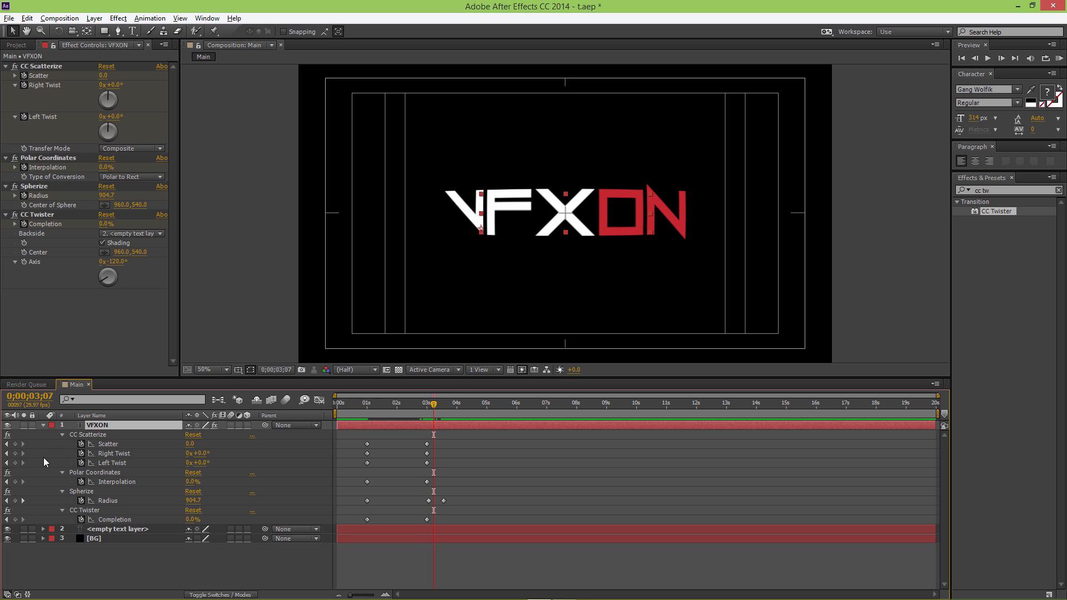
left_click(44, 425)
left_click(43, 425)
scroll(96, 558, "down", 3)
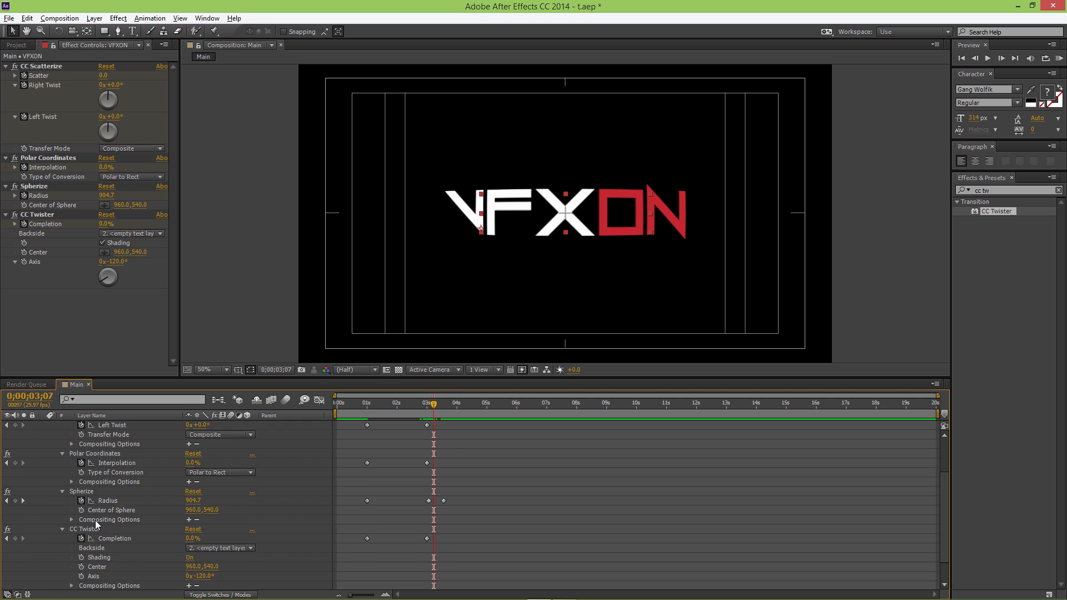
scroll(95, 520, "down", 1)
left_click(53, 565)
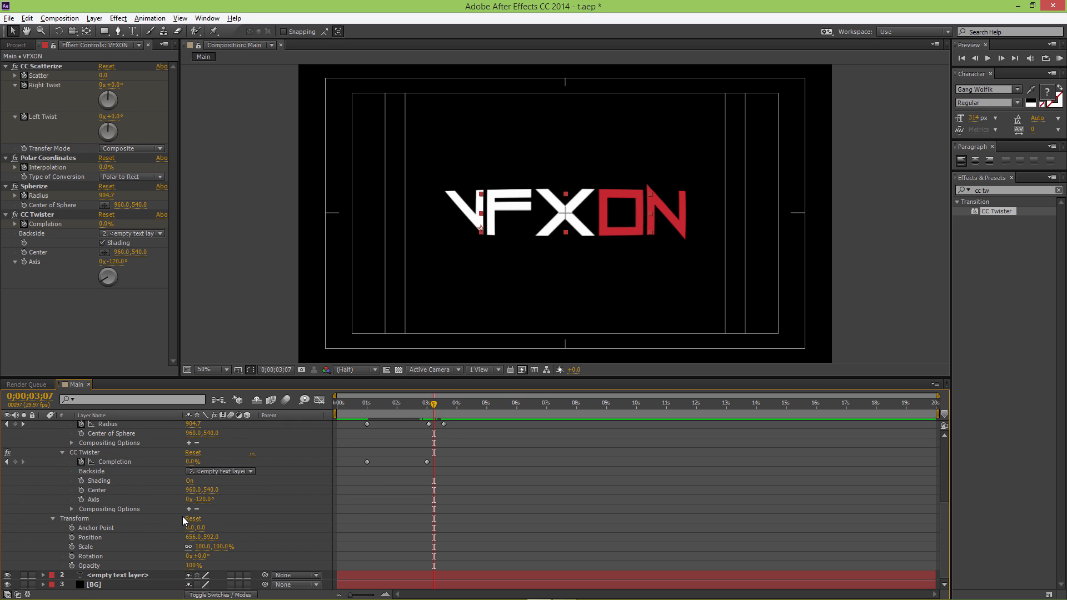
left_click(72, 565)
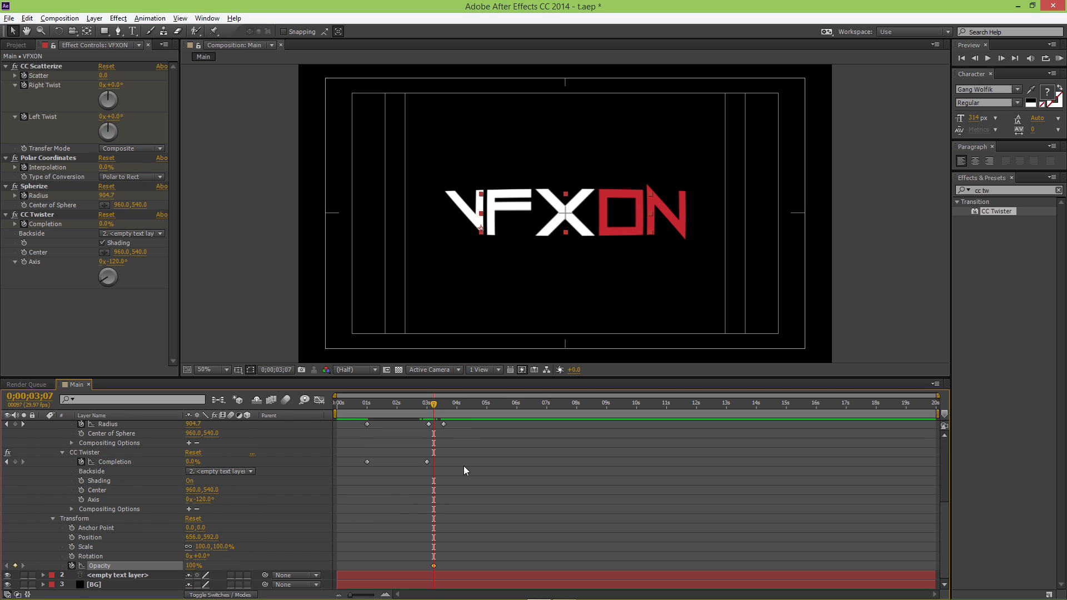
At 0;00;03;09, keyframe the VFXON layer's Opacity at 0%, and collapse the layer's properties
key("Page_Down")
key("Page_Down")
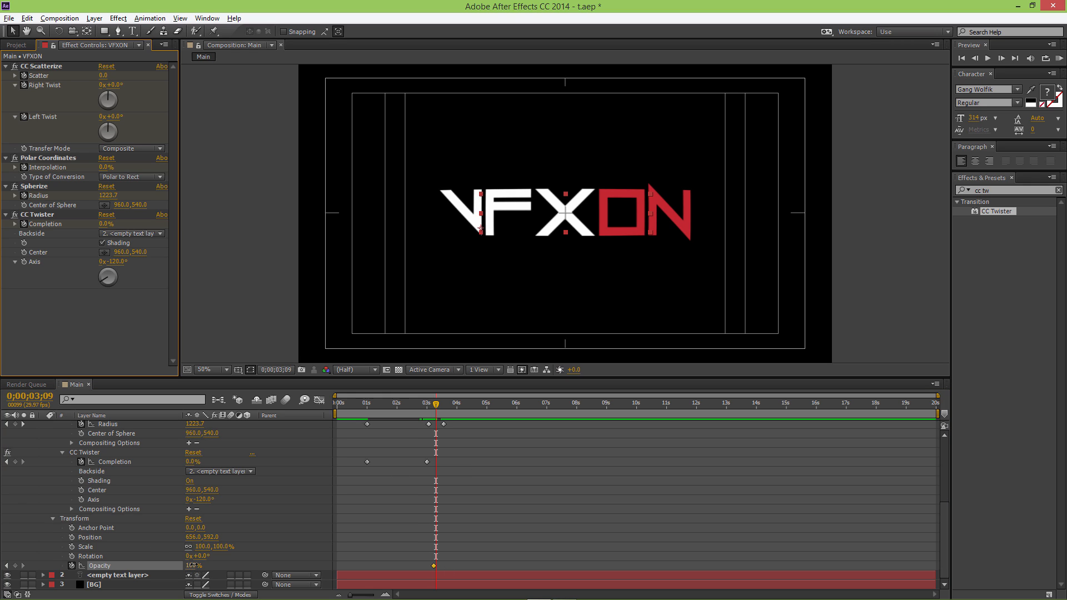
left_click_drag(190, 565, 177, 566)
left_click_drag(153, 567, 122, 567)
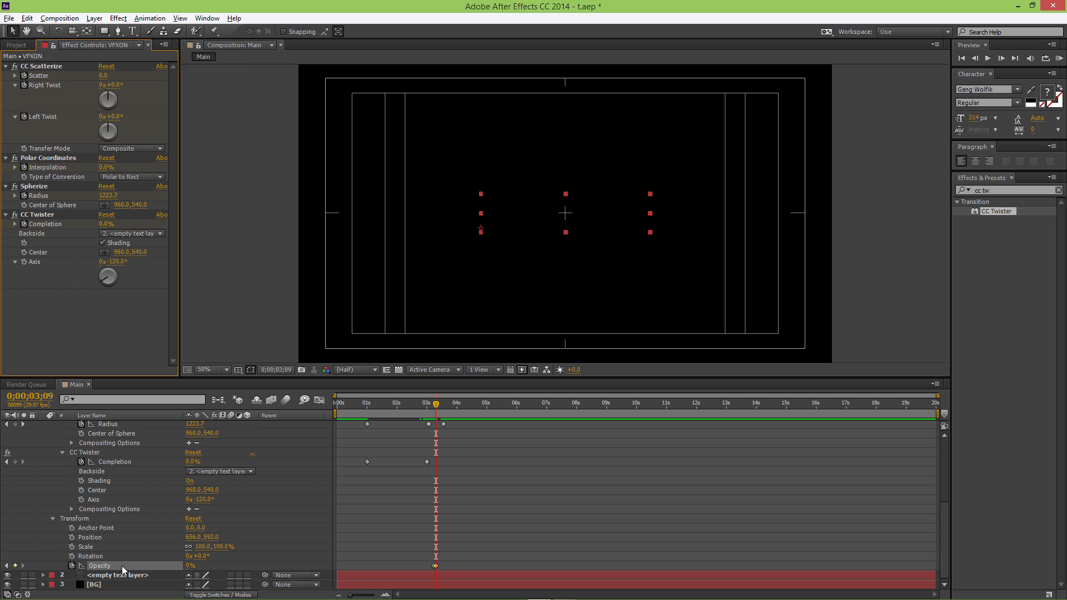
mouse_move(420, 403)
left_mouse_down()
mouse_move(438, 404)
mouse_move(430, 408)
left_mouse_up()
scroll(433, 472, "up", 5)
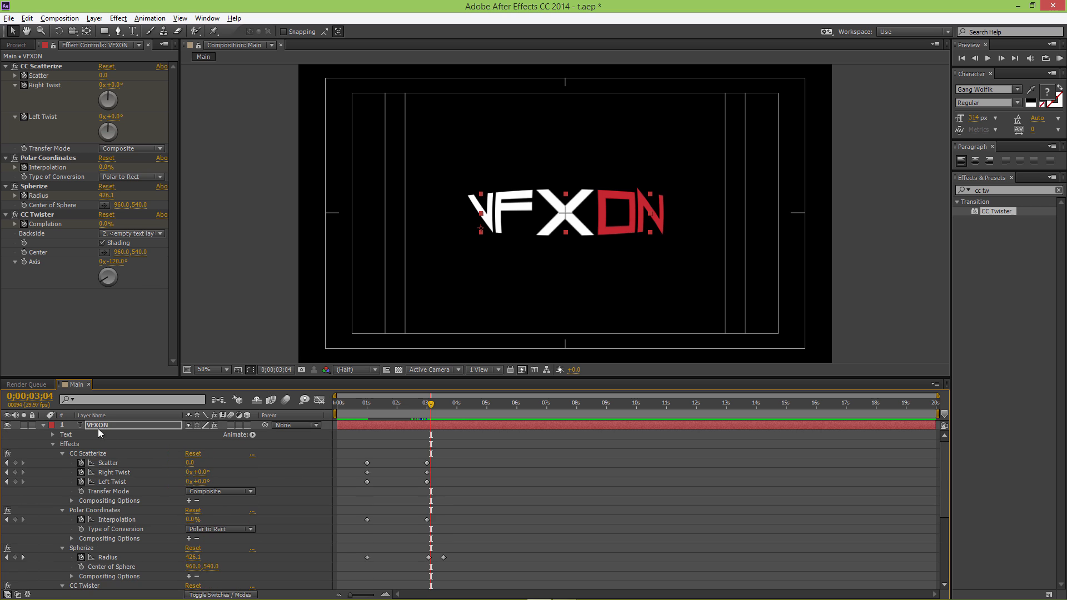
left_click(43, 425)
left_click(124, 416)
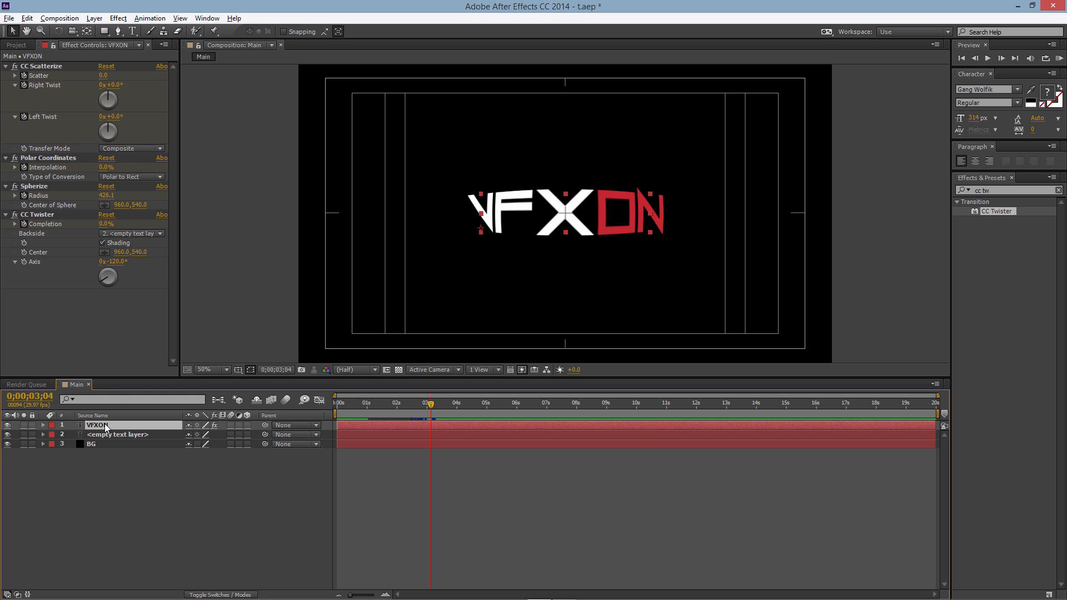
Duplicate the VFXON layer and delete CC Scatterize, Polar Coordinates and CC Twister from the copy
key("ctrl+d")
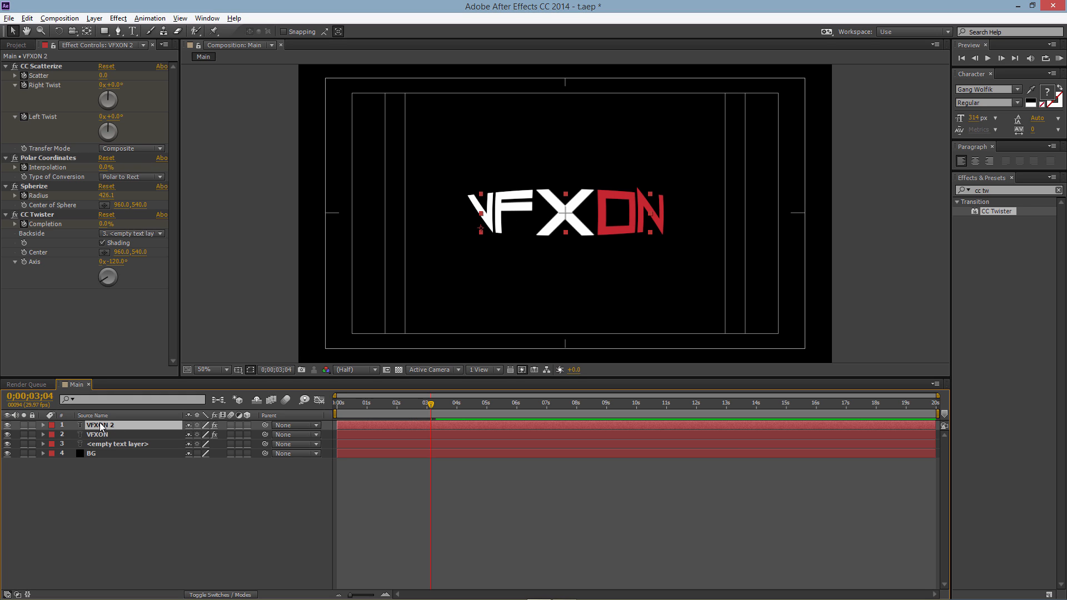
left_click(44, 214)
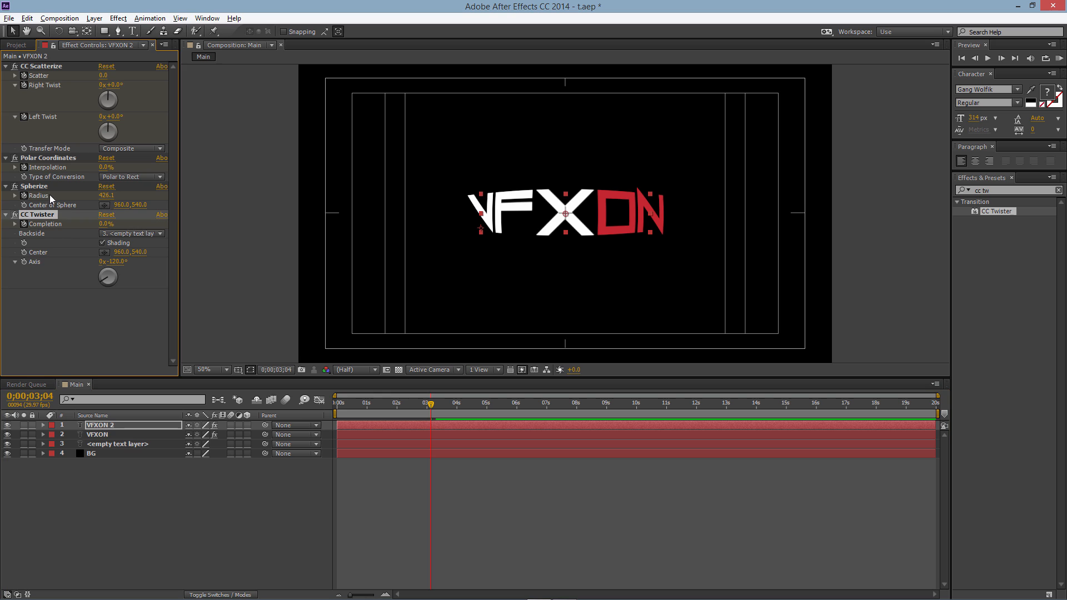
left_click(50, 158, "ctrl")
left_click(46, 66, "ctrl")
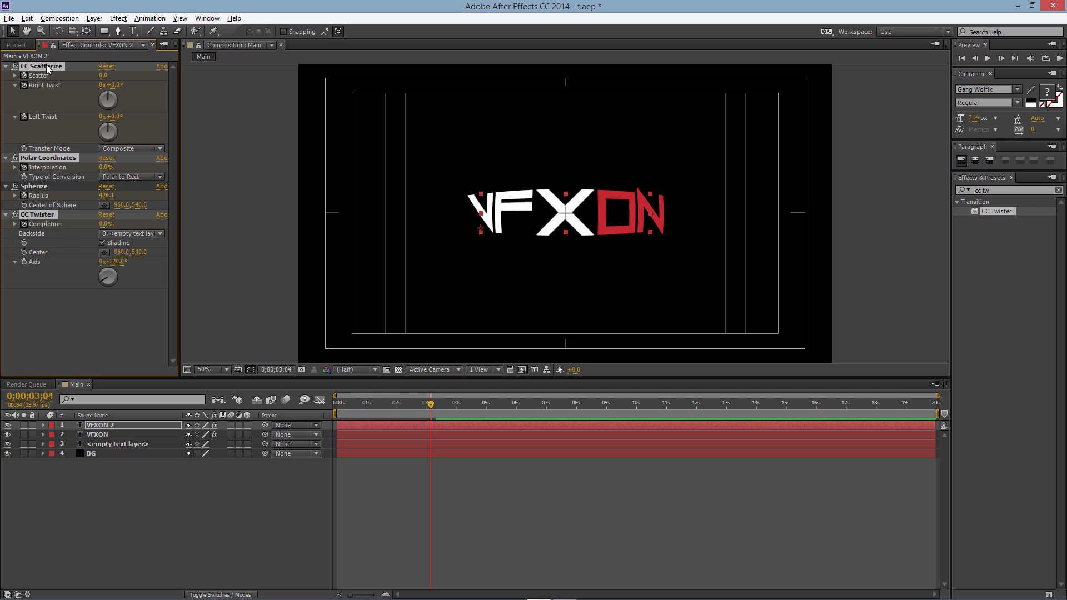
key("Delete")
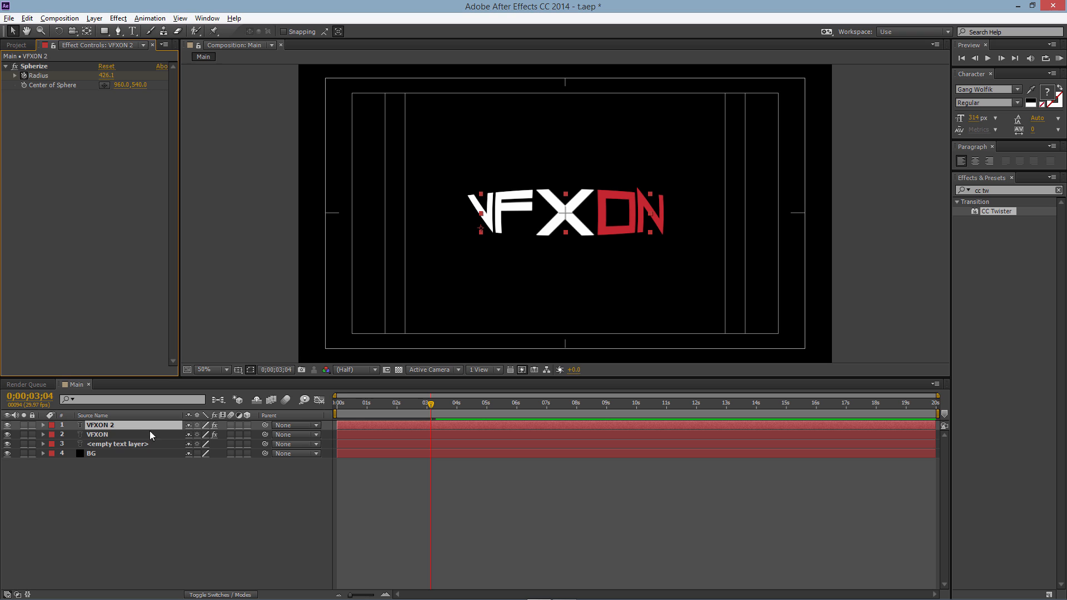
Reverse the Opacity keyframes on the VFXON copy, placing the 0% keyframe at 0;00;03;07 and the 100% keyframe after it
key("u")
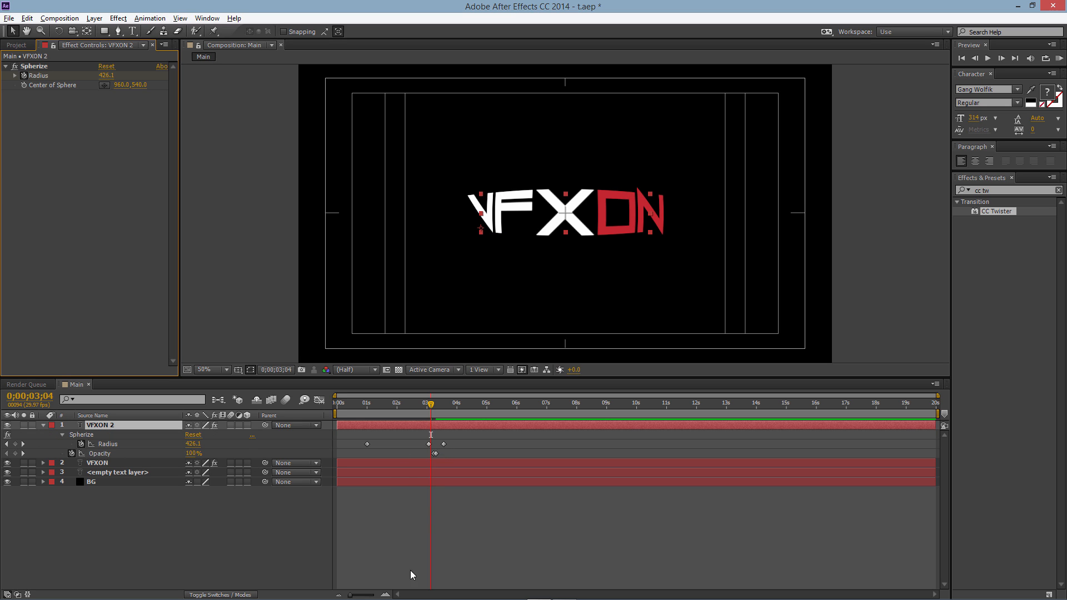
left_click_drag(350, 595, 362, 595)
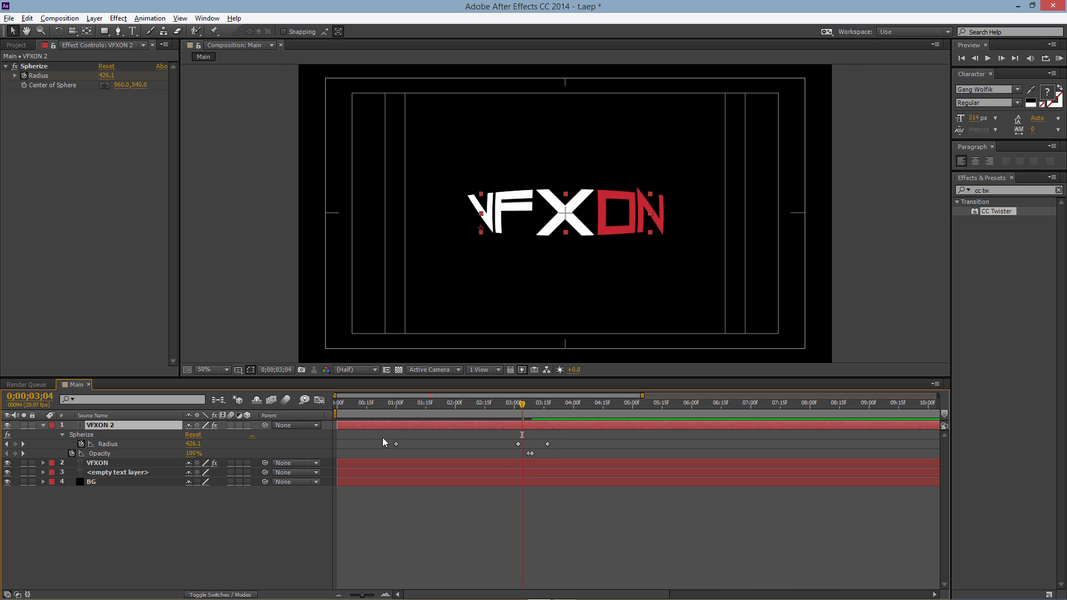
mouse_move(525, 403)
left_mouse_down()
mouse_move(519, 409)
mouse_move(529, 407)
left_mouse_up()
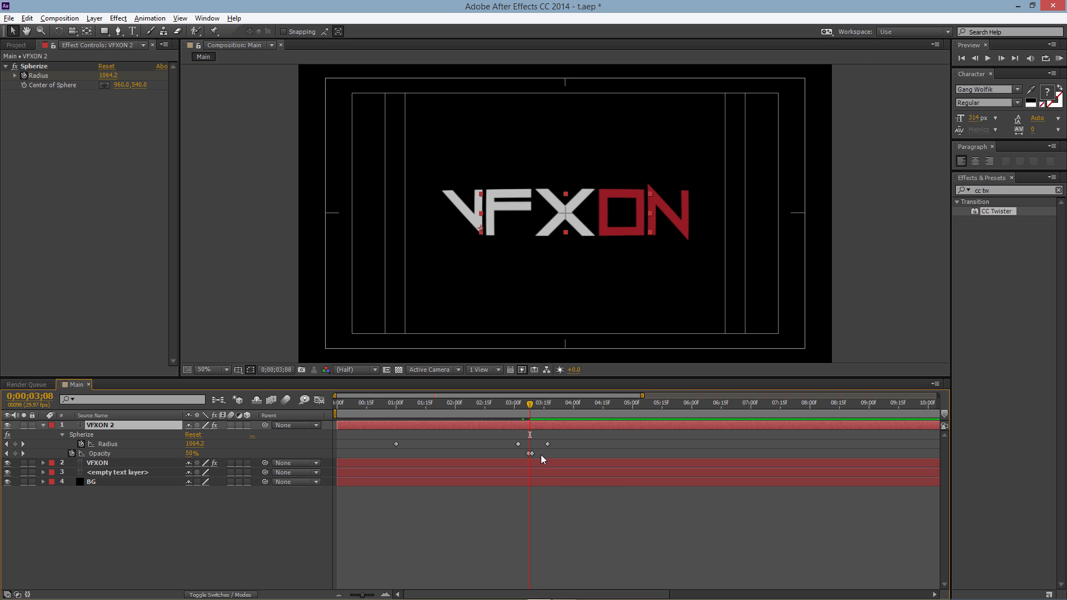
left_click(532, 453)
left_click_drag(528, 454, 530, 454)
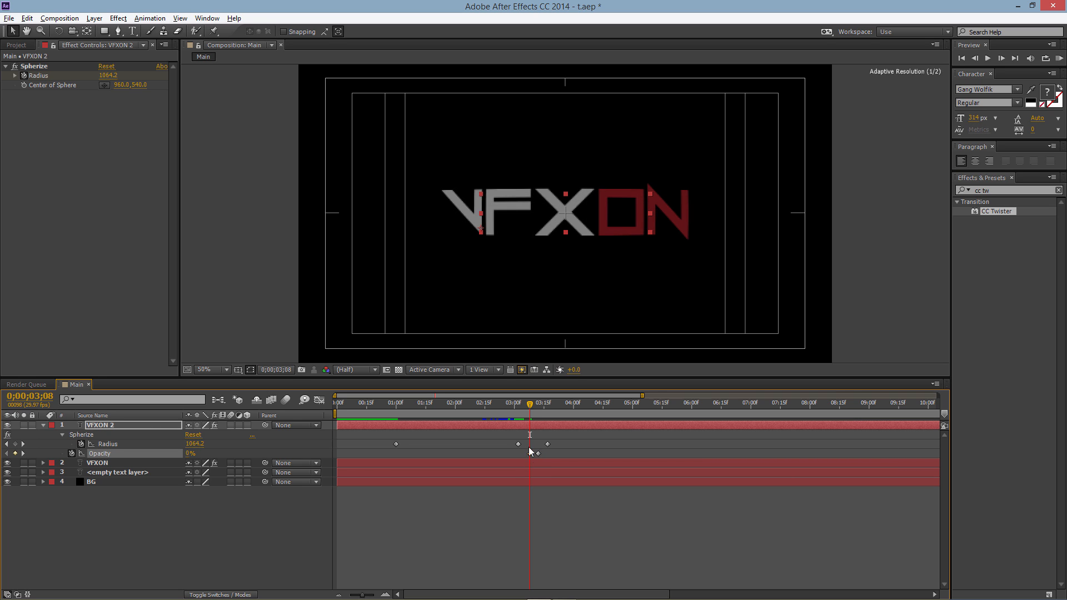
left_click(528, 407)
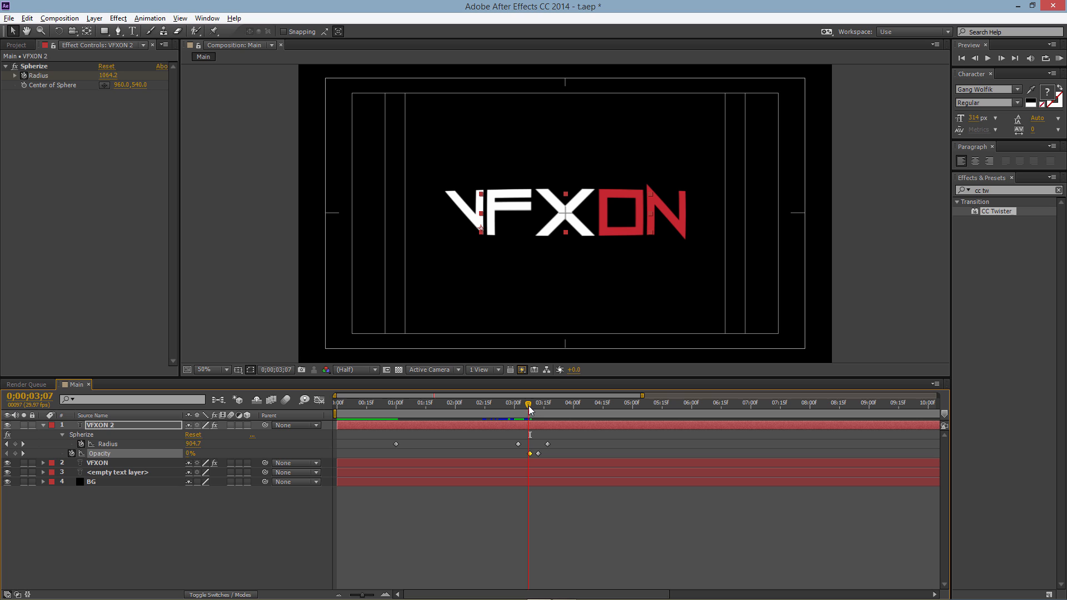
left_click_drag(529, 453, 527, 454)
Move the copy's 100% Opacity keyframe to 0;00;03;08, one frame after the 0% keyframe
key("Page_Down")
key("Page_Down")
key("Page_Down")
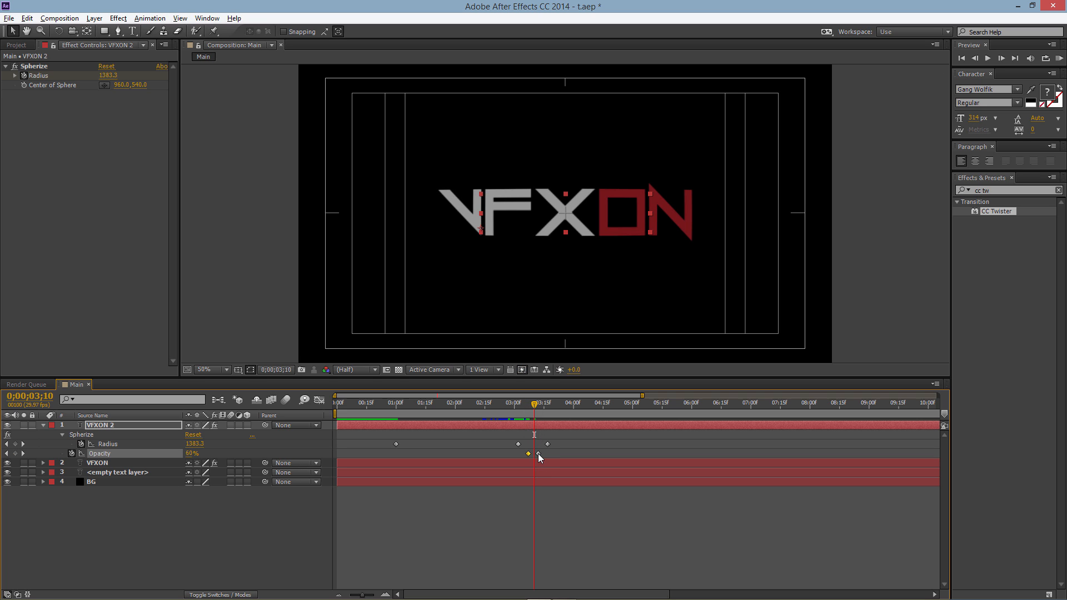
double_click(538, 453)
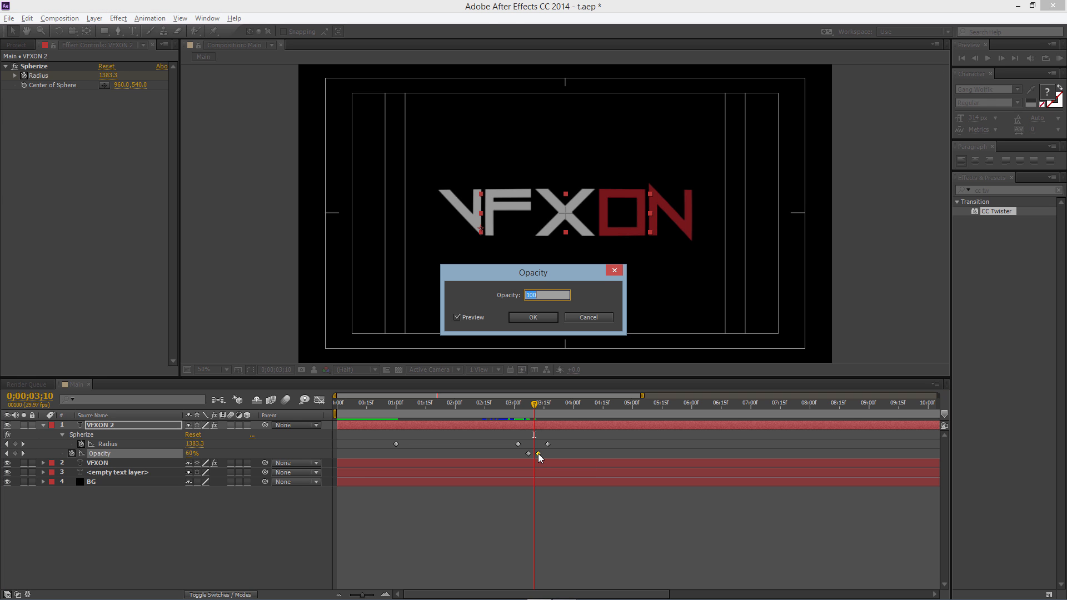
key("Return")
left_click_drag(538, 454, 532, 453)
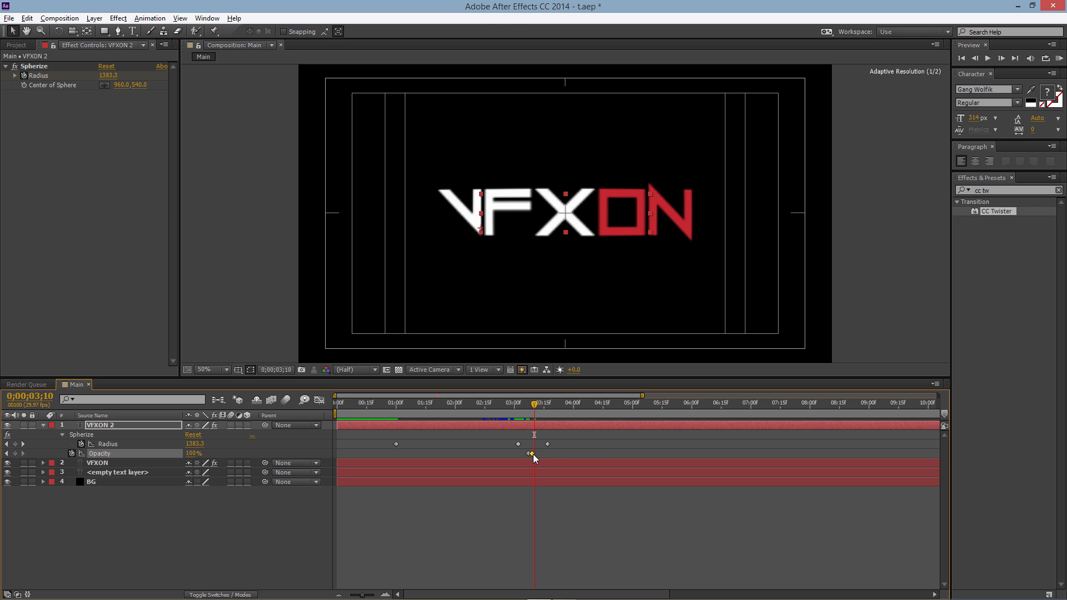
left_click_drag(534, 405, 528, 408)
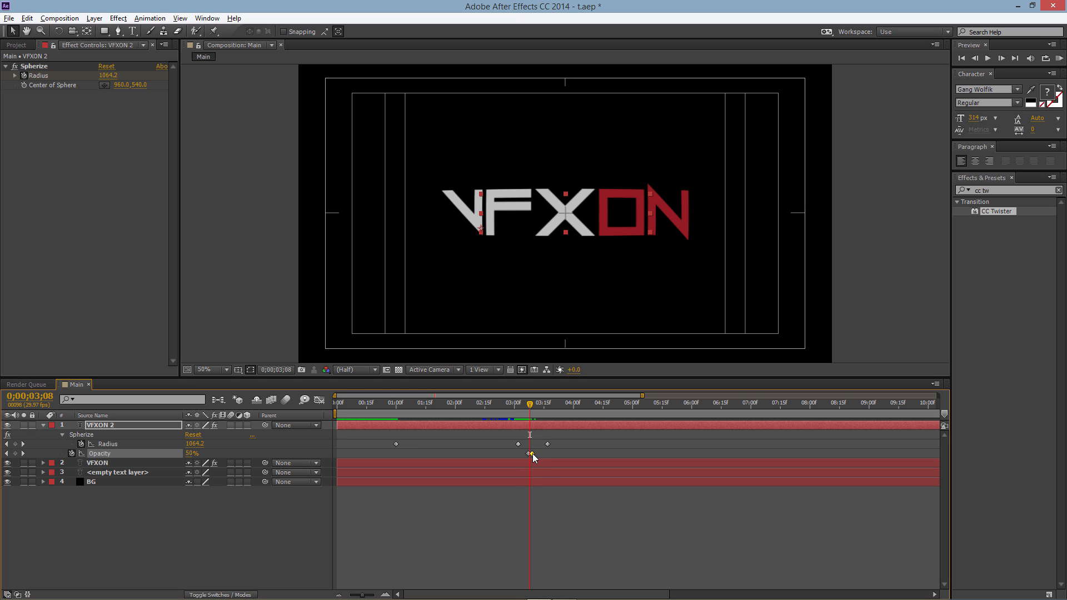
left_click_drag(532, 453, 529, 454)
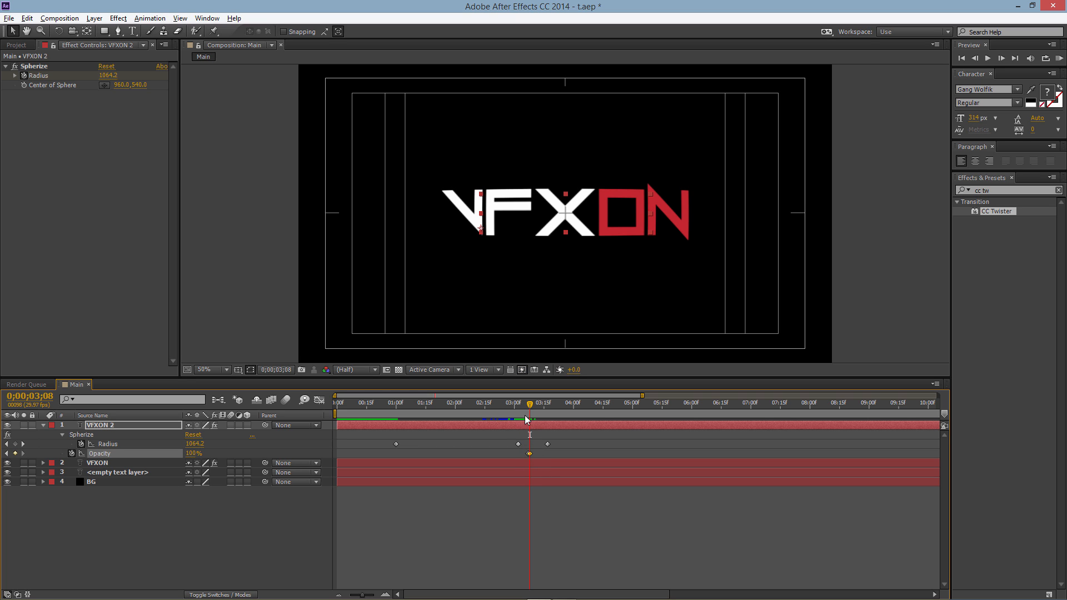
Find the CC Pixel Polly effect and apply it to the VFXON 2 layer
mouse_move(533, 408)
left_mouse_down()
mouse_move(565, 406)
mouse_move(550, 407)
left_mouse_up()
left_click(112, 443)
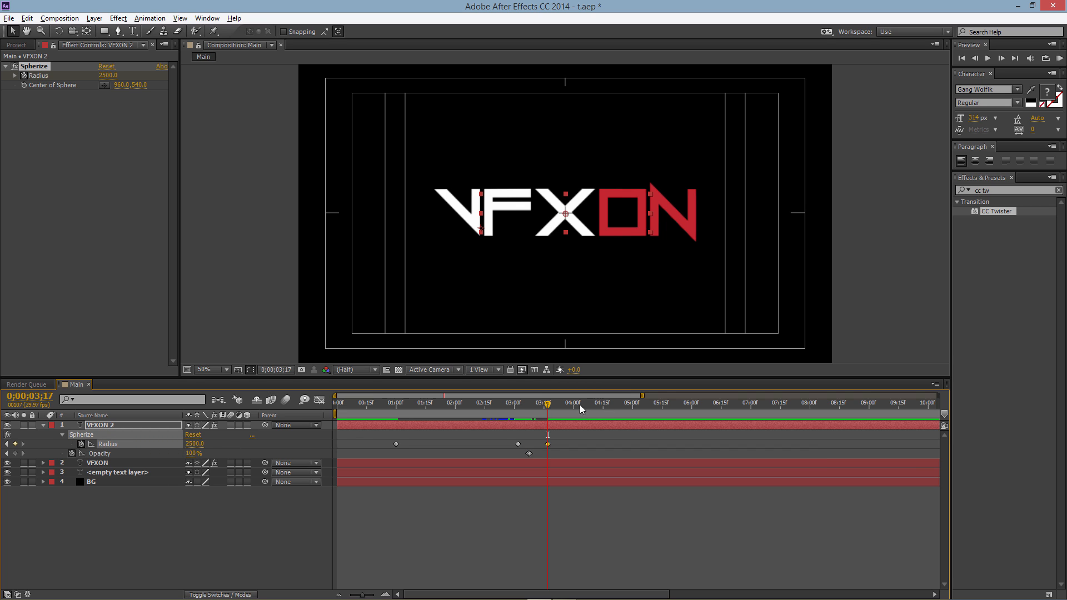
left_click(918, 277)
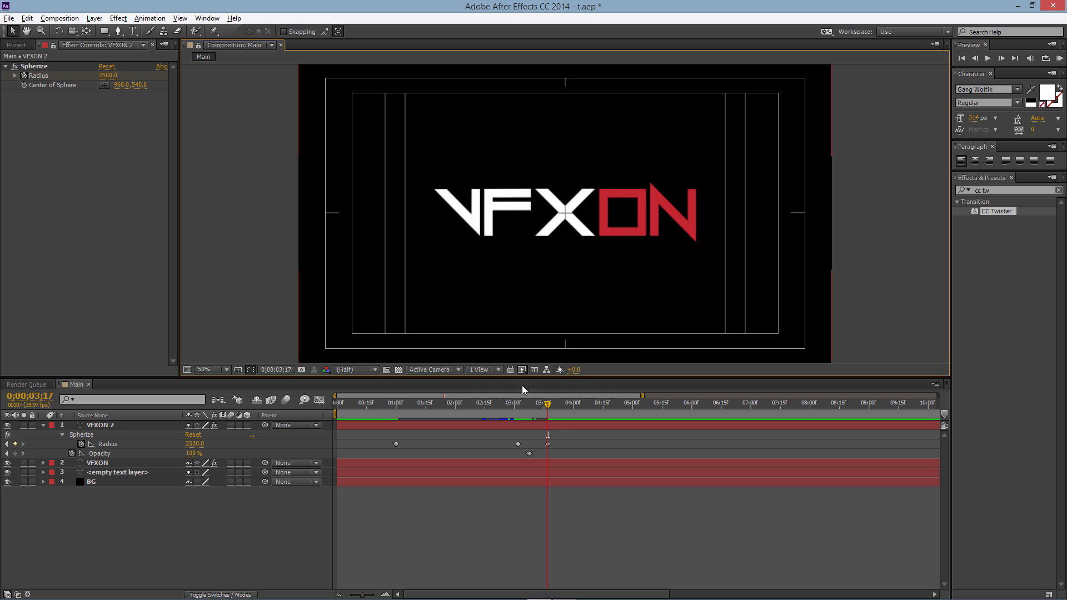
left_click(524, 425)
left_click(1007, 209)
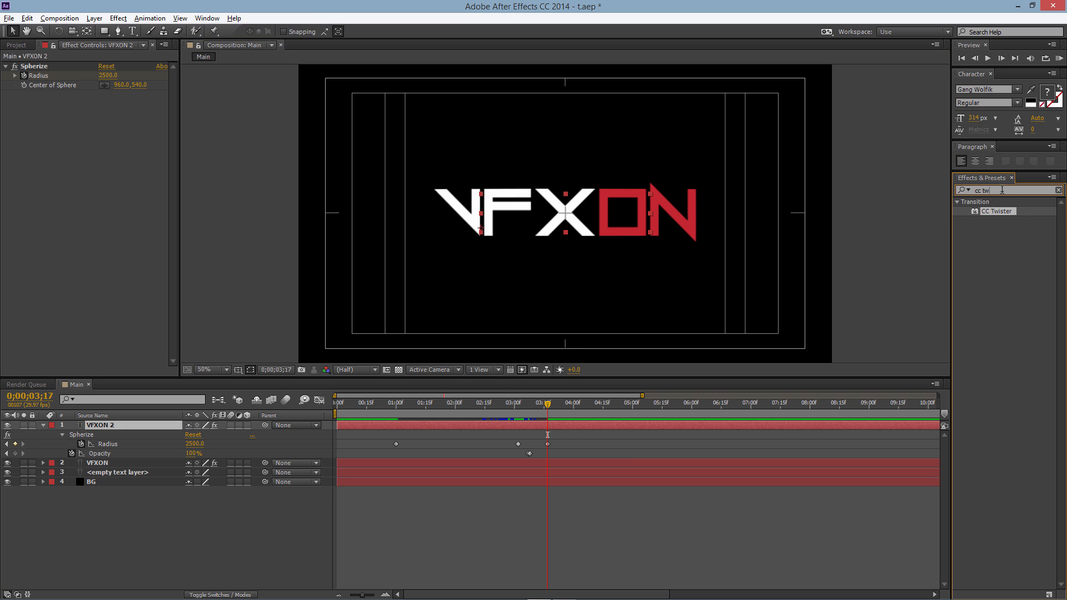
key("BackSpace")
key("BackSpace")
type("pix")
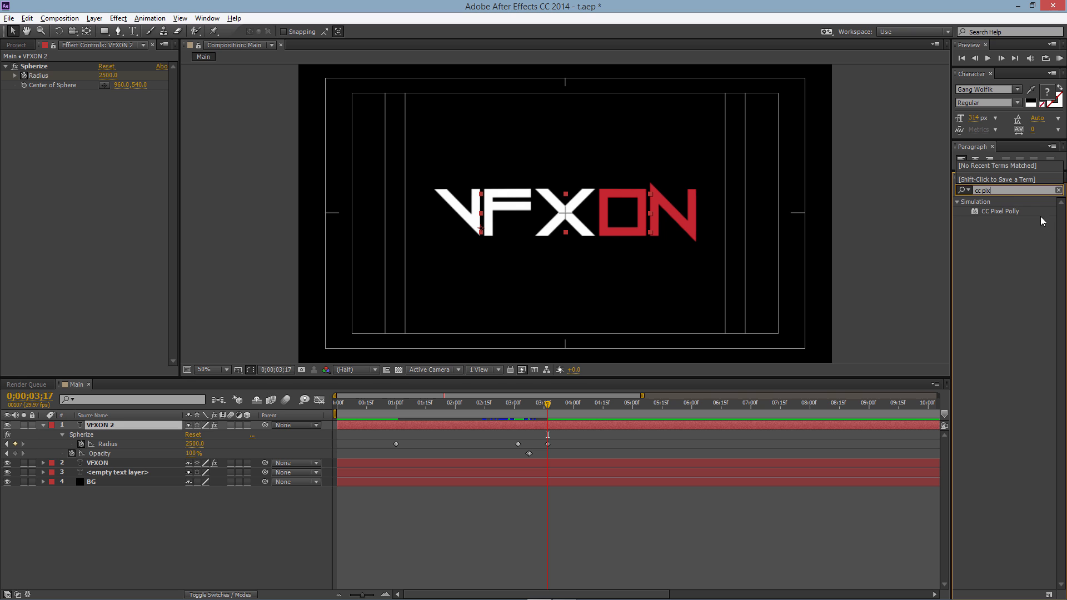
left_click(1019, 212)
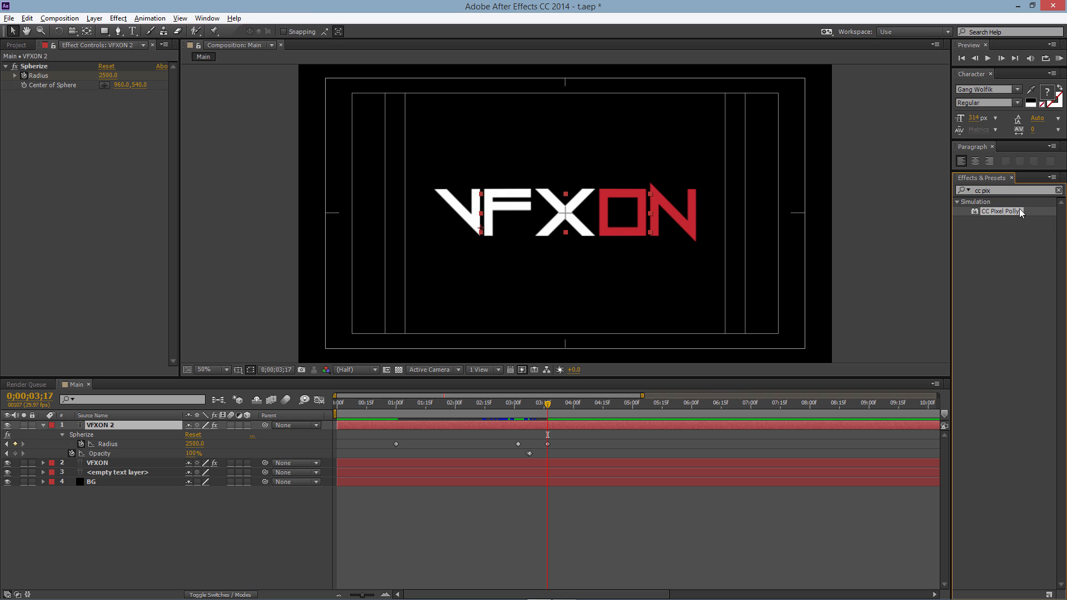
left_click_drag(1018, 211, 74, 189)
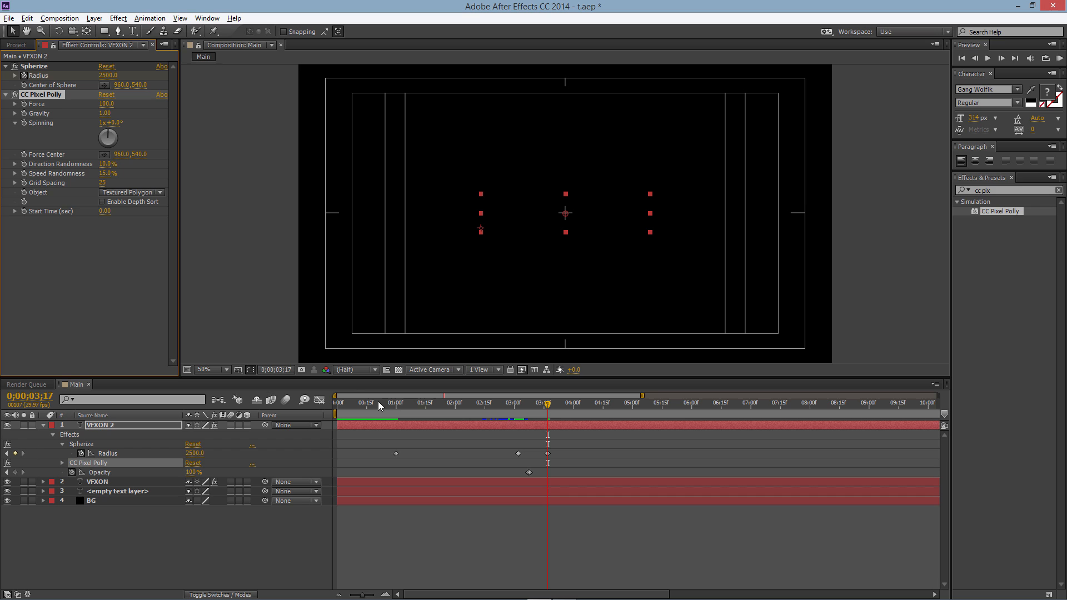
Set CC Pixel Polly's Start Time to 4 seconds on the VFXON 2 layer
left_click(105, 212)
type("4")
key("Return")
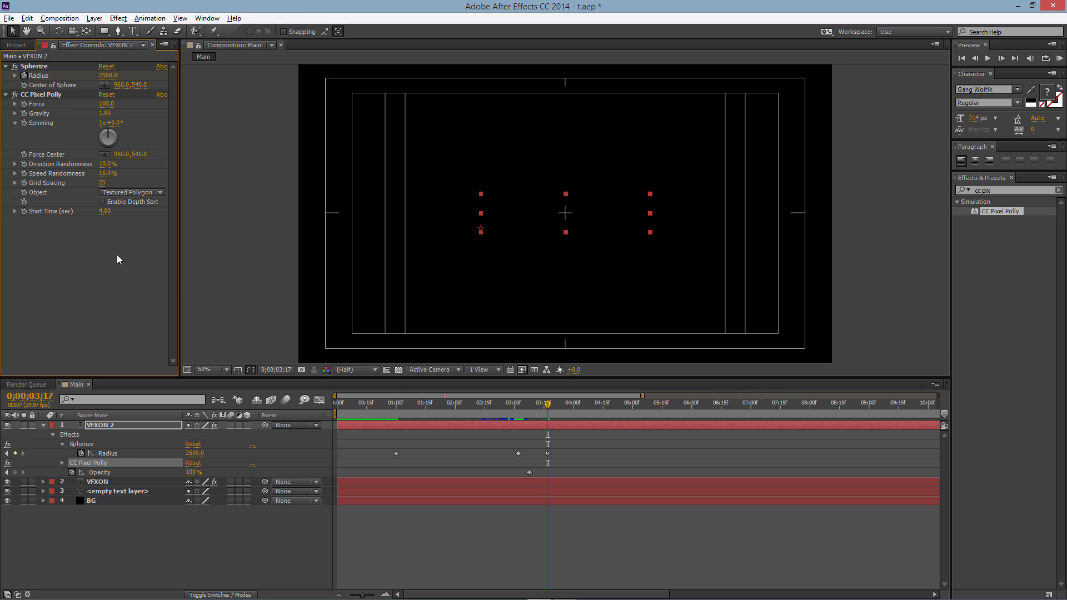
At 0;00;04;00, enable keyframing for CC Pixel Polly's Force and set it to 19
left_click_drag(548, 404, 571, 411)
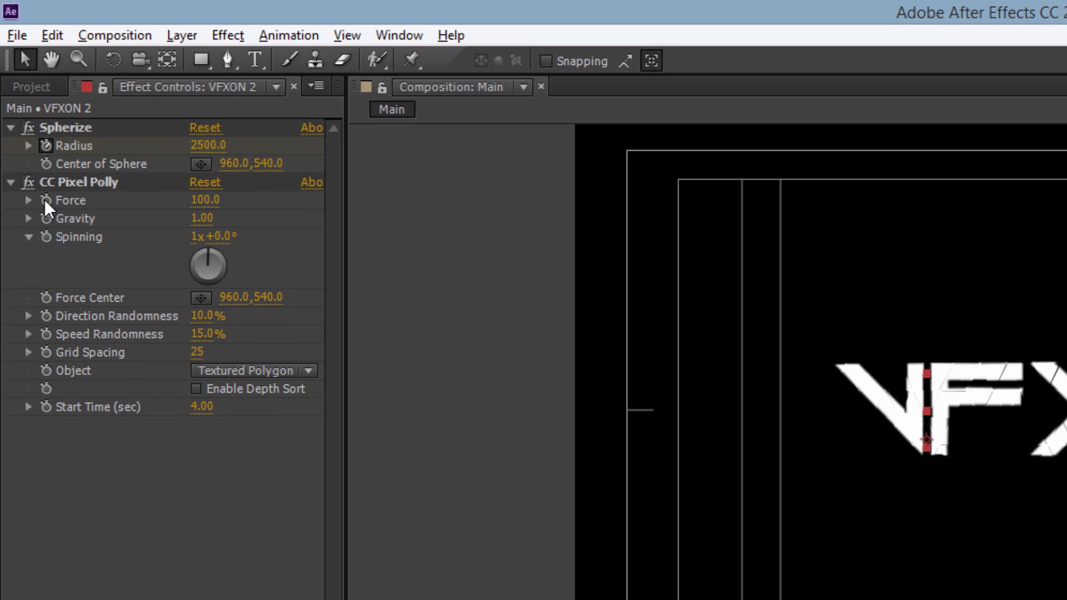
left_click(46, 200)
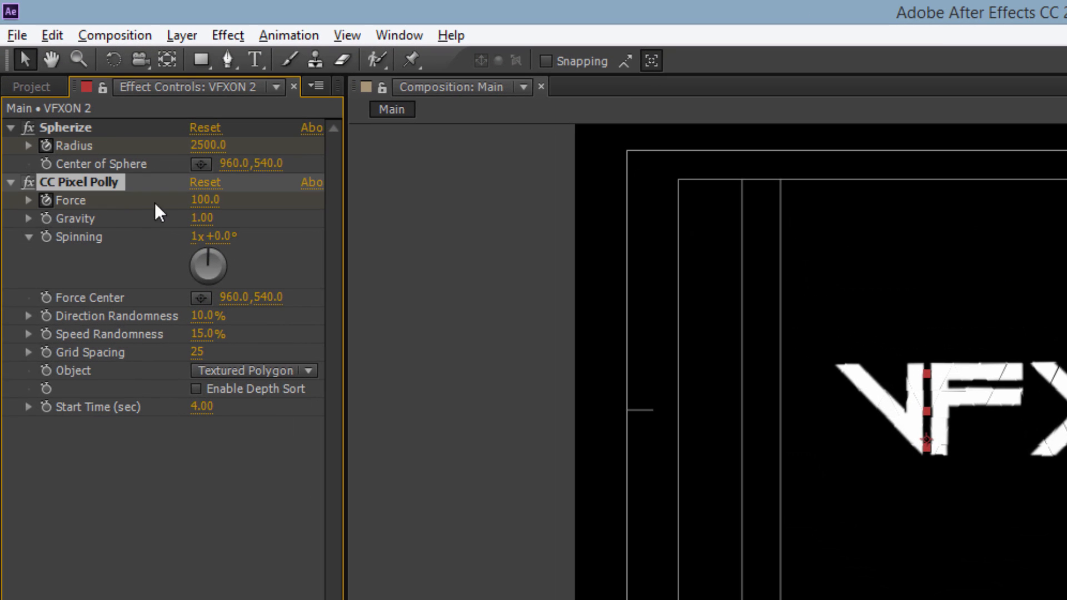
left_click(197, 200)
type("19")
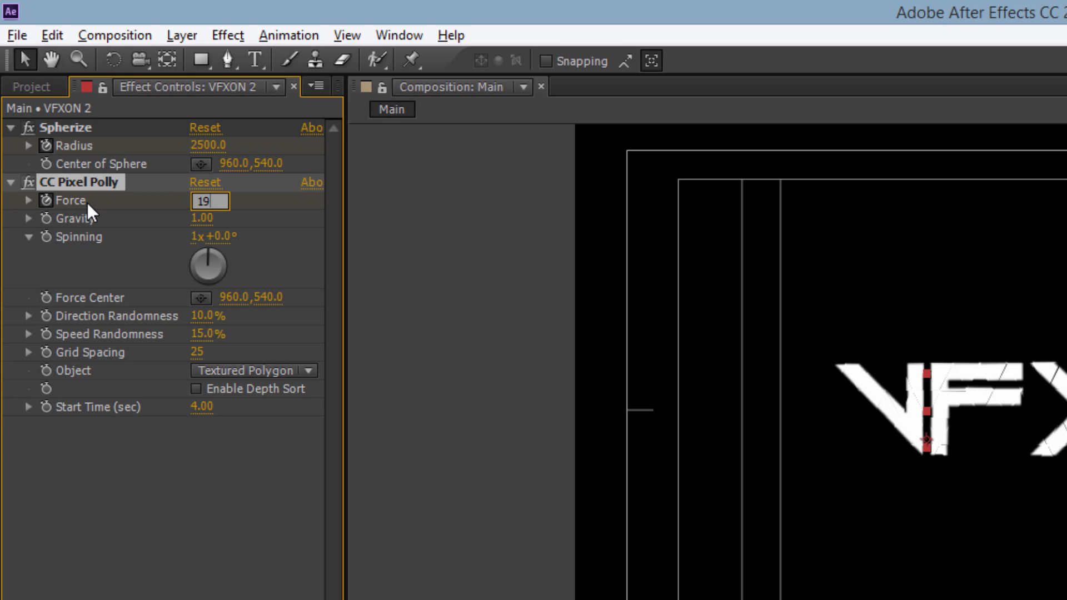
left_click(118, 488)
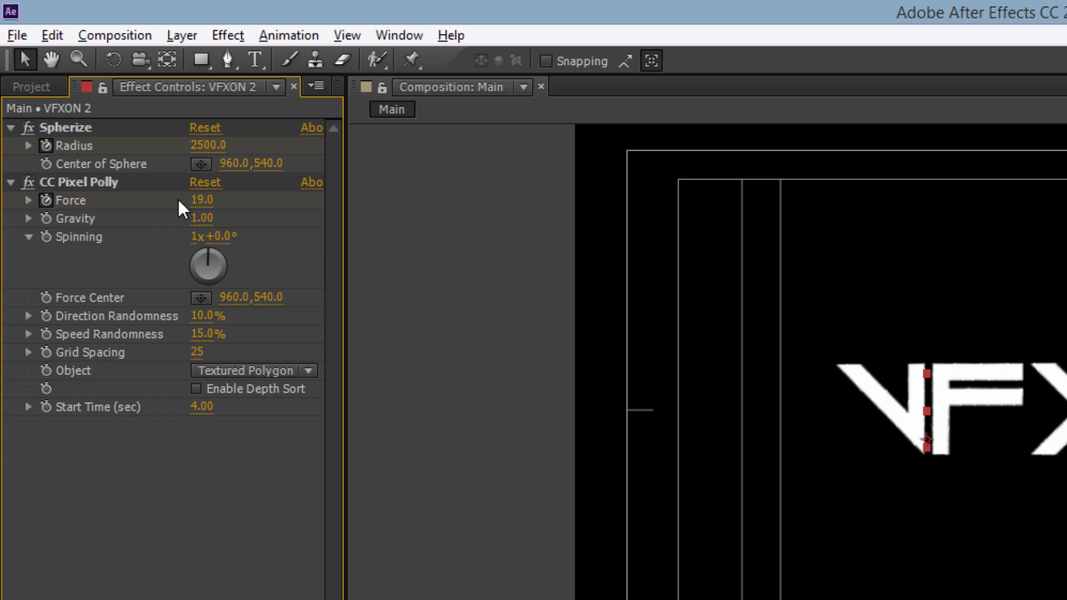
Set CC Pixel Polly's Gravity to 0.03
left_click(201, 218)
type("0")
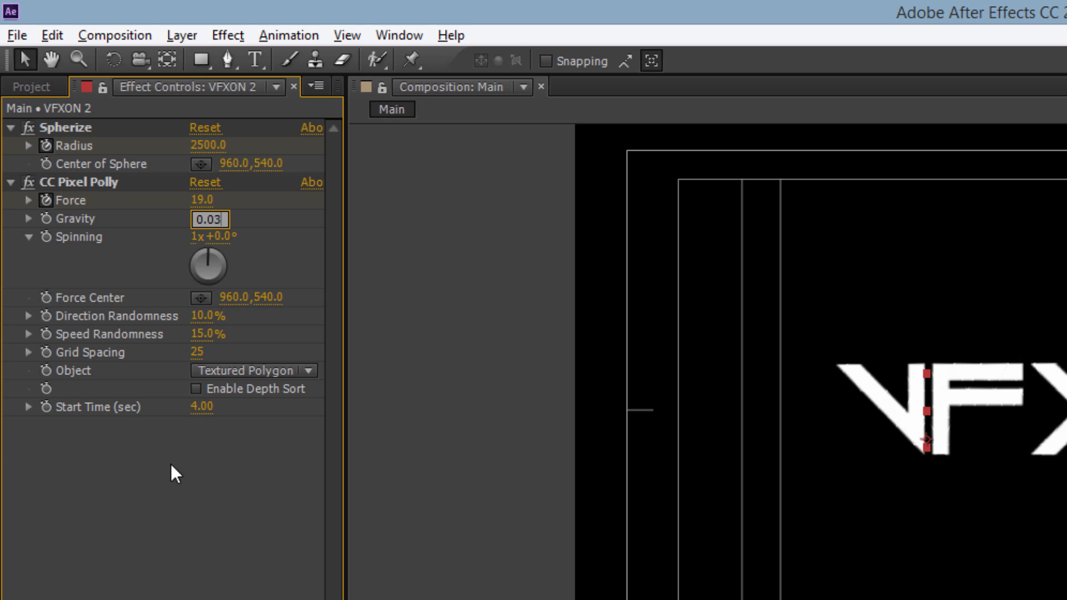
key("Return")
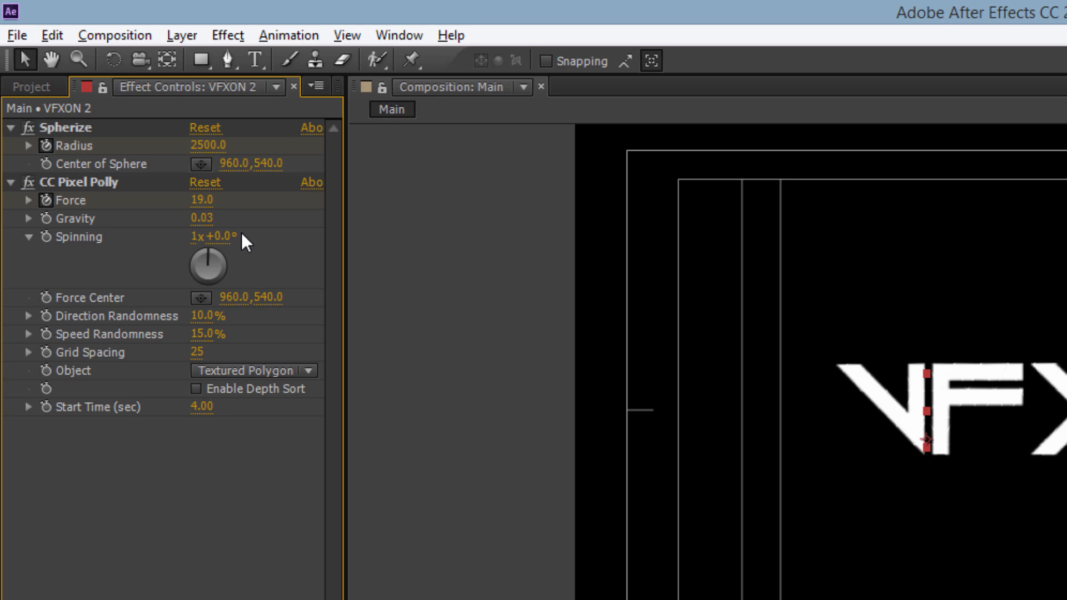
Set CC Pixel Polly's Direction Randomness to 30% and its Grid Spacing to 9
left_click(207, 317)
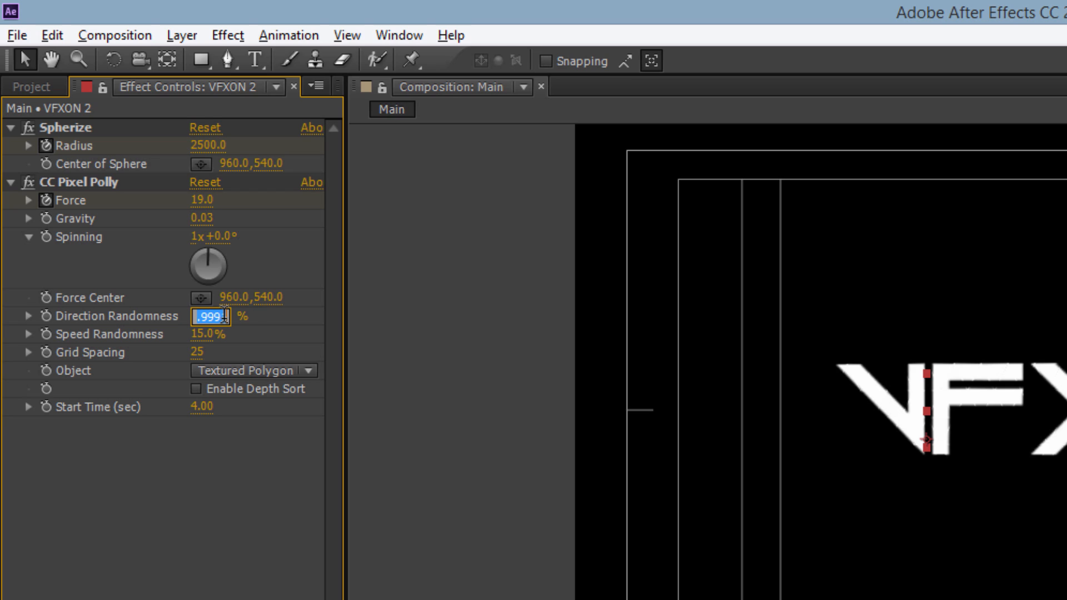
left_click(239, 451)
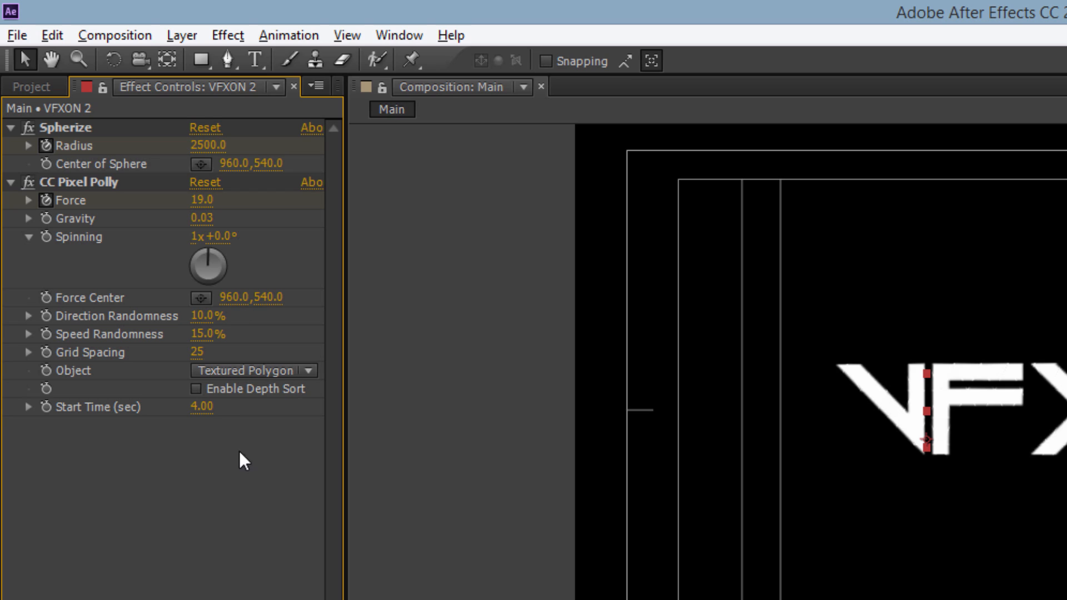
left_click(206, 318)
type("30")
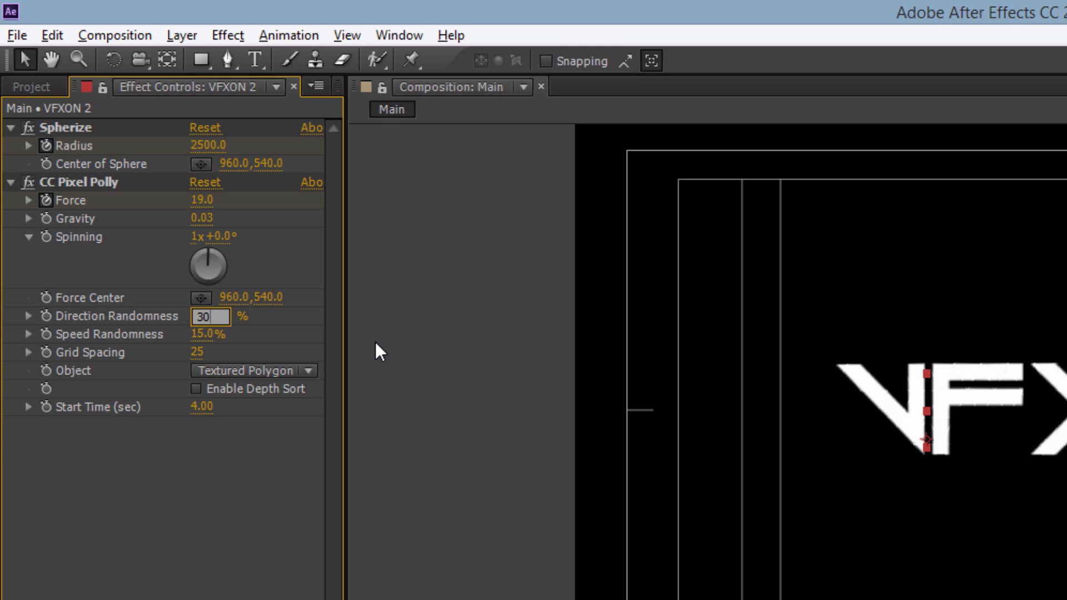
left_click(289, 539)
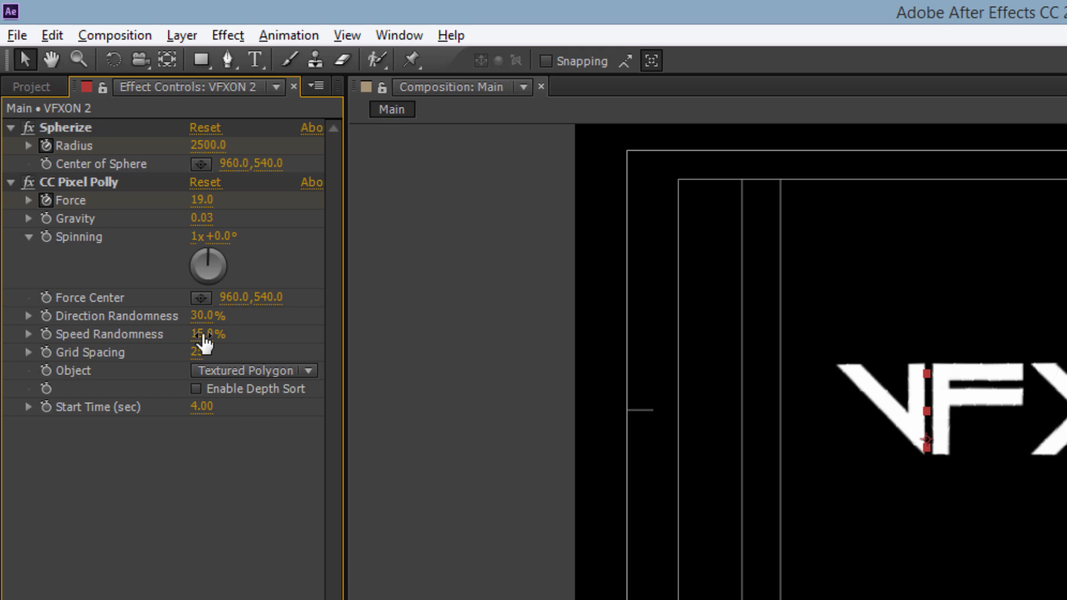
left_click(198, 359)
type("9")
left_click(245, 538)
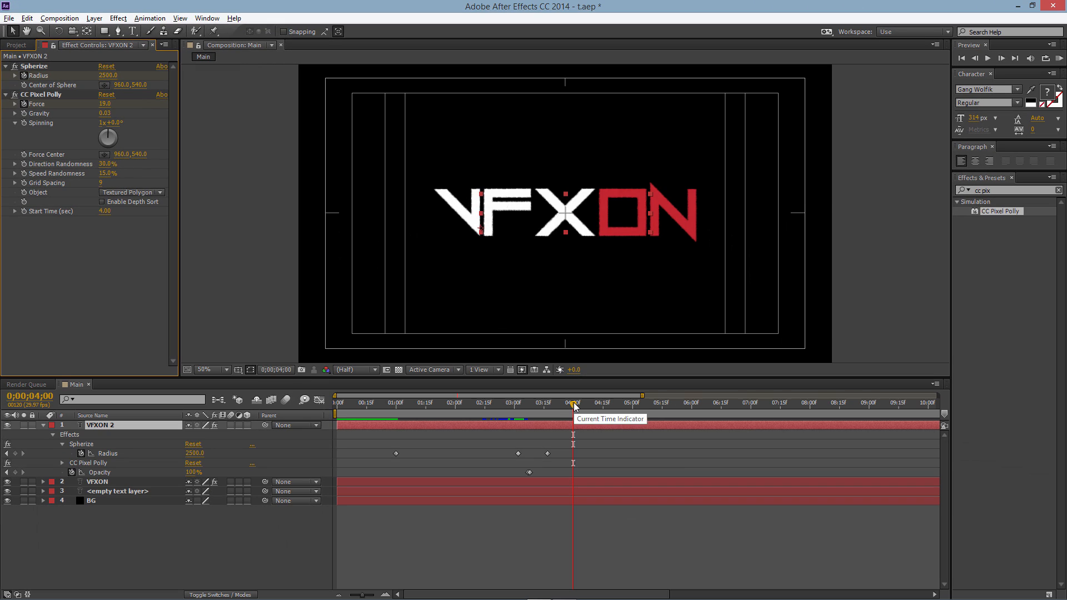
Add an Opacity keyframe at 100% to the VFXON 2 layer at 0;00;05;23
left_click_drag(574, 407, 678, 413)
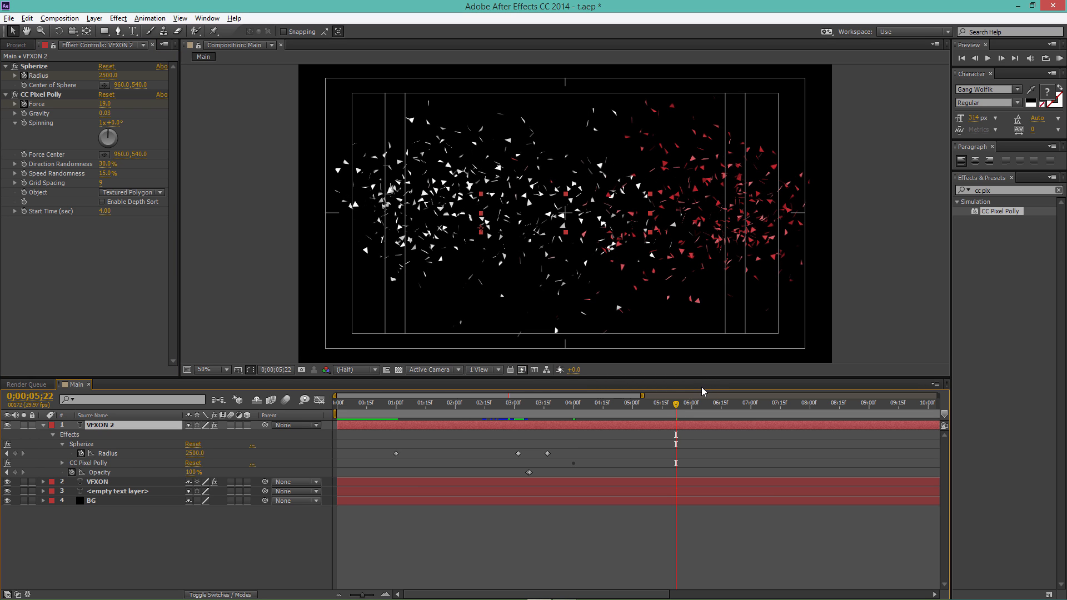
key("Page_Down")
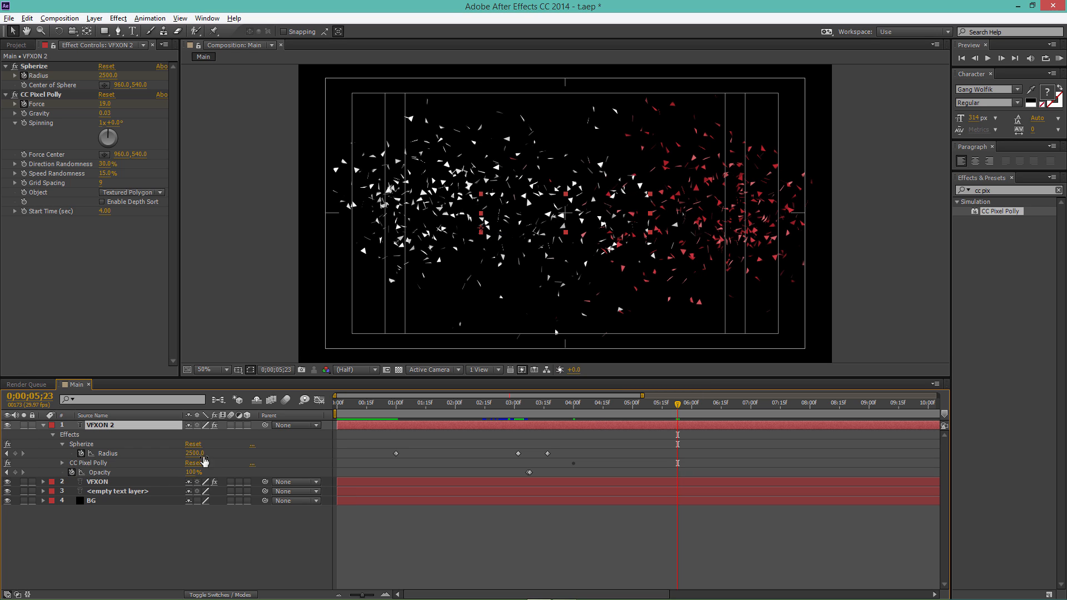
left_click(15, 472)
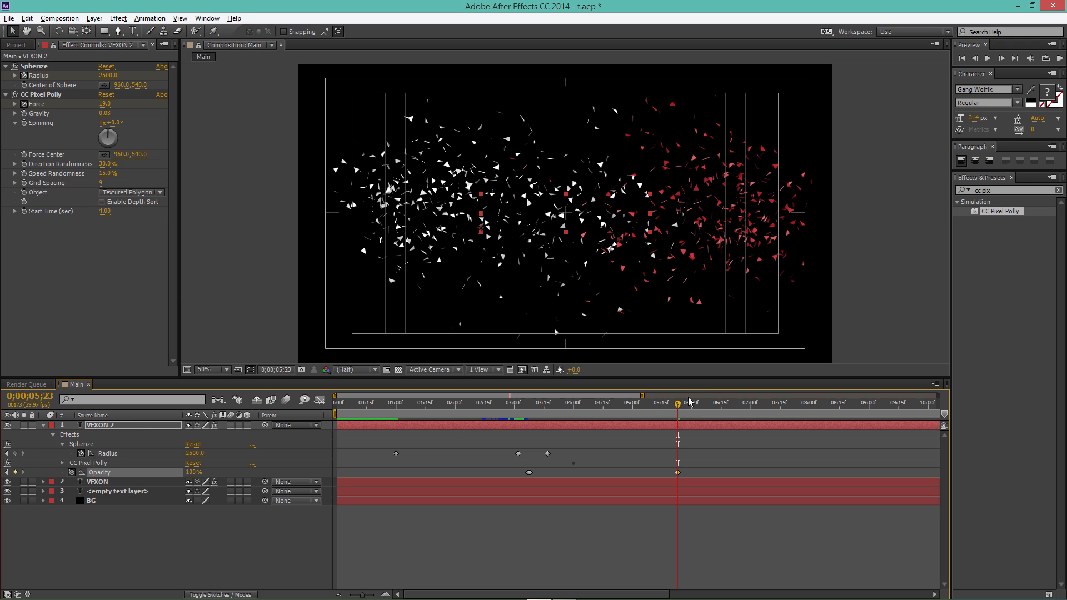
At 0;00;08;20, keyframe the VFXON 2 layer's Opacity at 32%
left_click_drag(679, 406, 842, 411)
key("Page_Down")
key("Page_Down")
key("Page_Down")
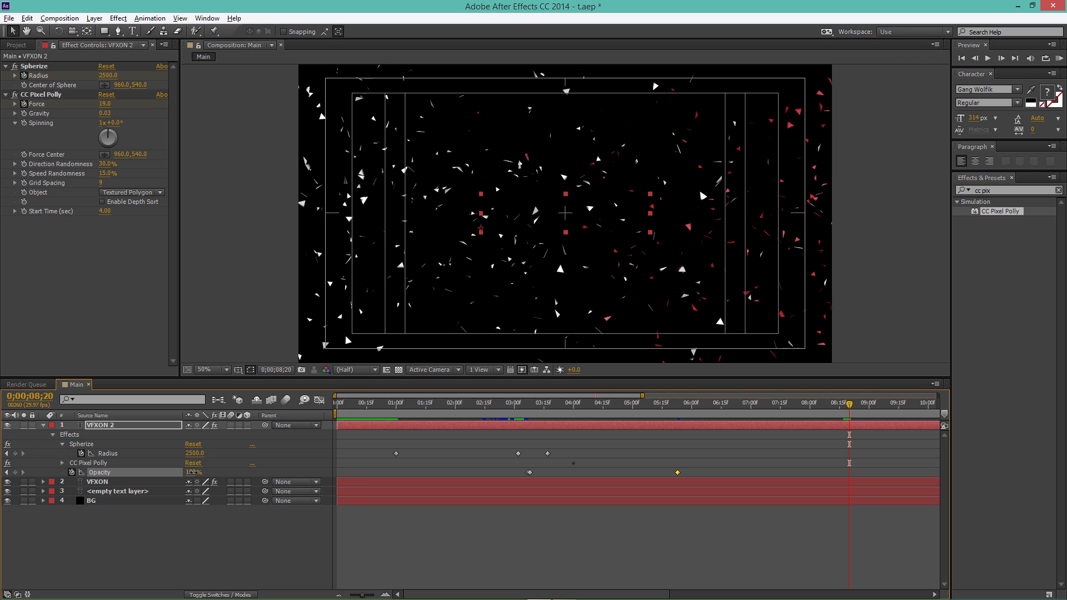
left_click_drag(192, 472, 159, 478)
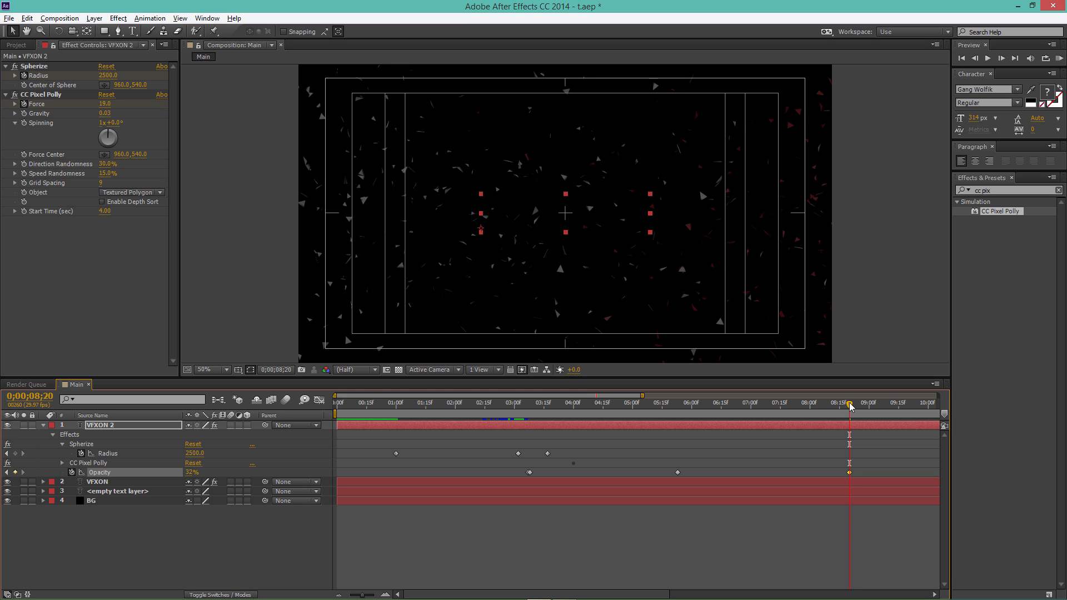
At 0;00;10;03, keyframe CC Pixel Polly's Force at 1700
left_click_drag(849, 406, 909, 412)
left_click_drag(916, 415, 933, 417)
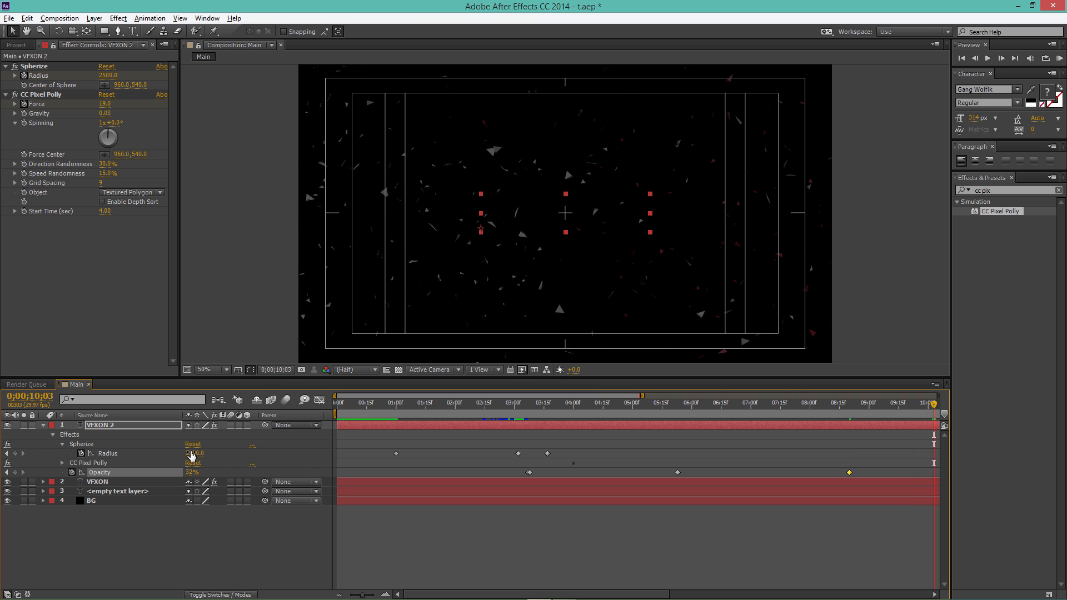
left_click(49, 104)
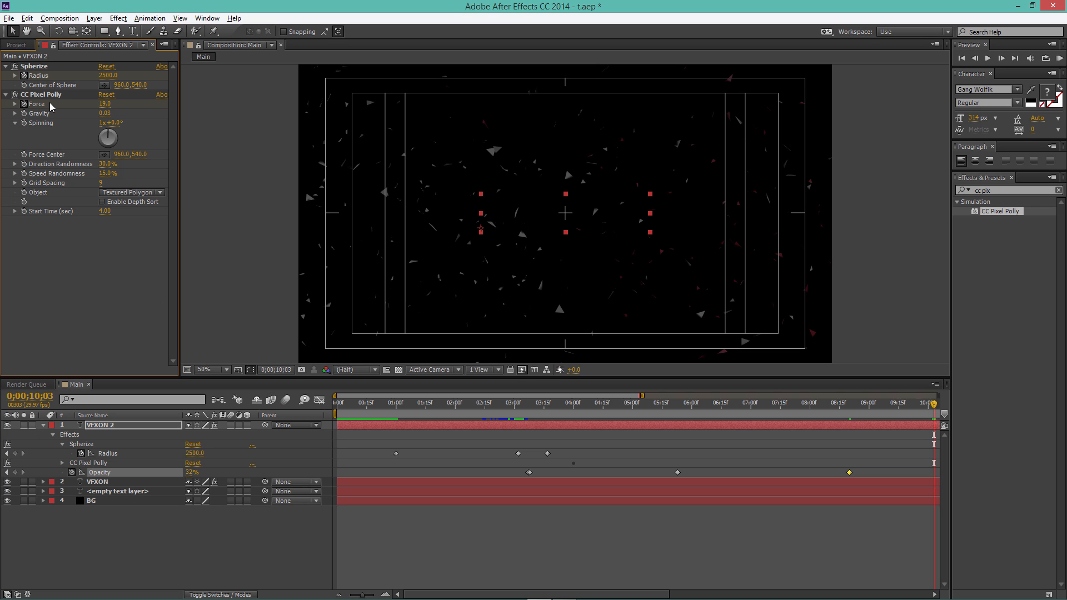
left_click(107, 106)
type("1700")
left_click(715, 445)
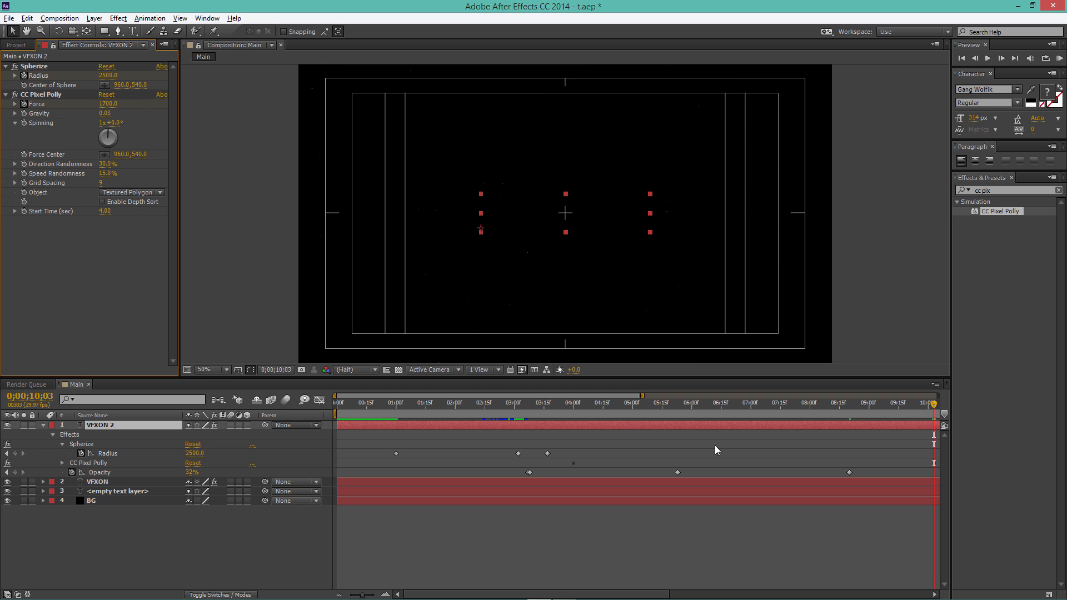
Set the VFXON 2 layer's Opacity keyframe at 0;00;08;20 to 0%, and check the shatter around 0;00;04;02
left_click_drag(744, 404, 849, 402)
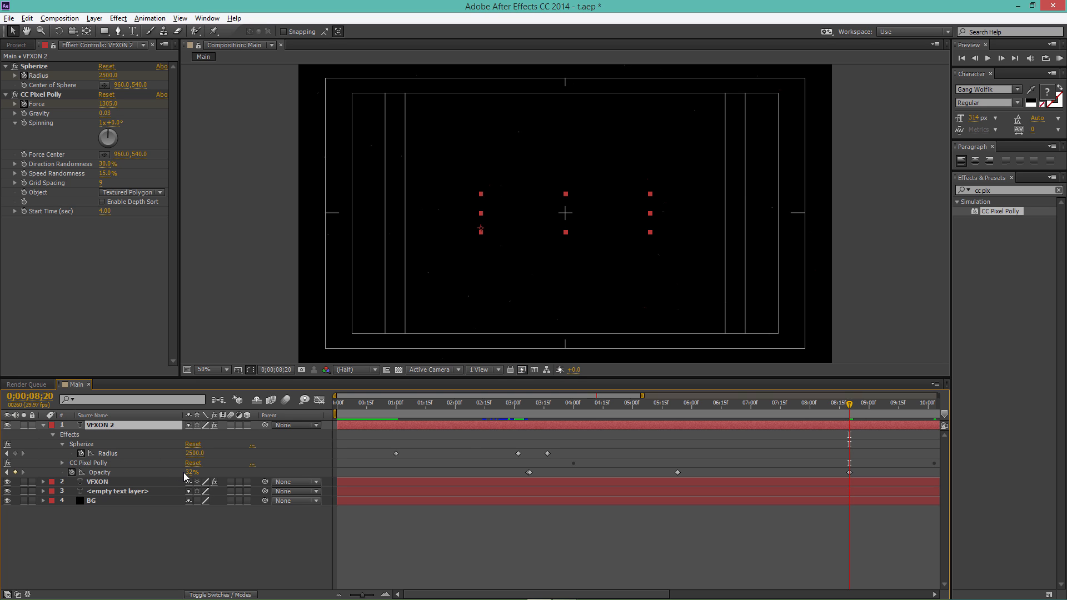
left_click_drag(184, 473, 178, 473)
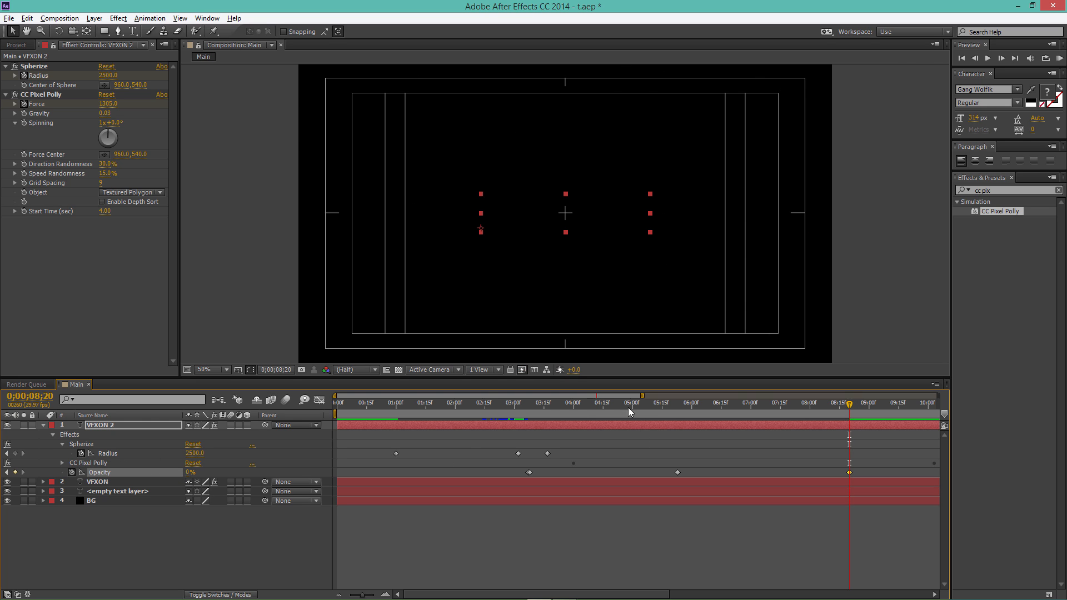
left_click_drag(630, 411, 577, 411)
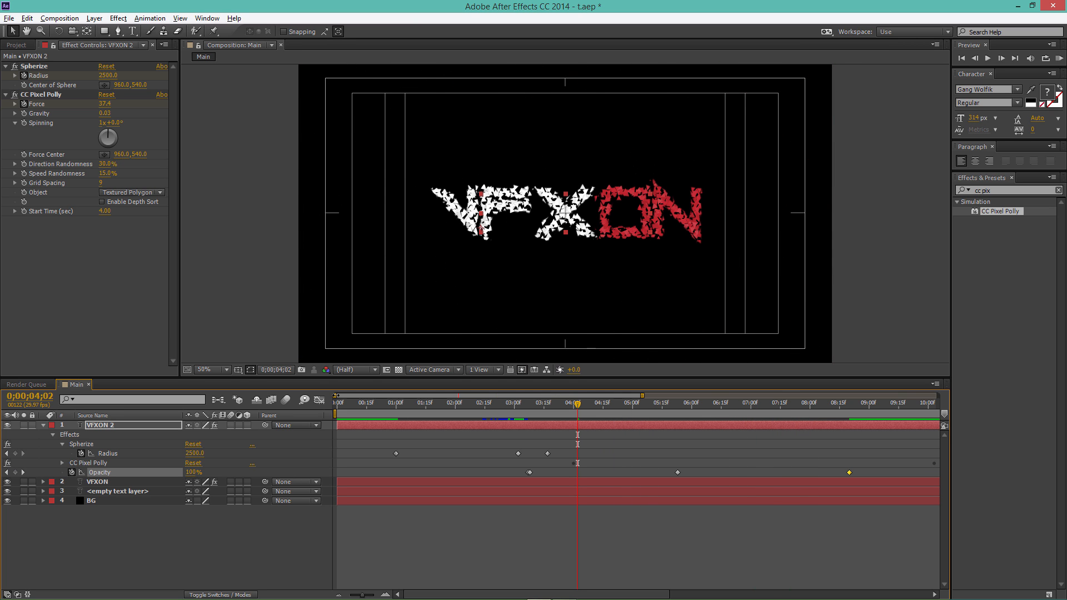
key("Return")
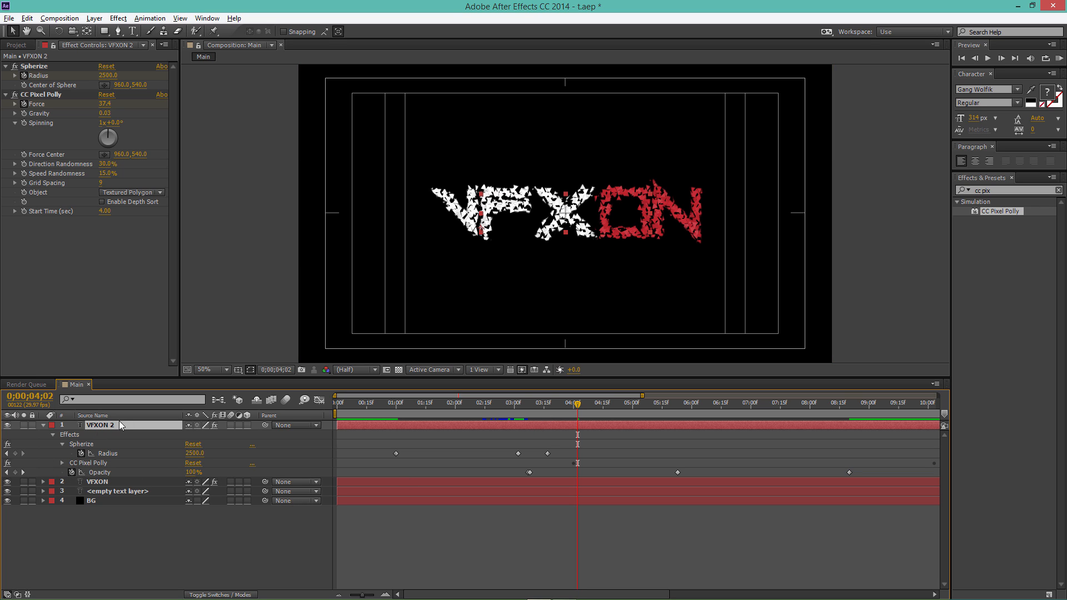
Set CC Pixel Polly's Force keyframe at 0;00;10;03 to 182, check 0;00;05;05, and collapse the VFXON 2 layer's properties
key("u")
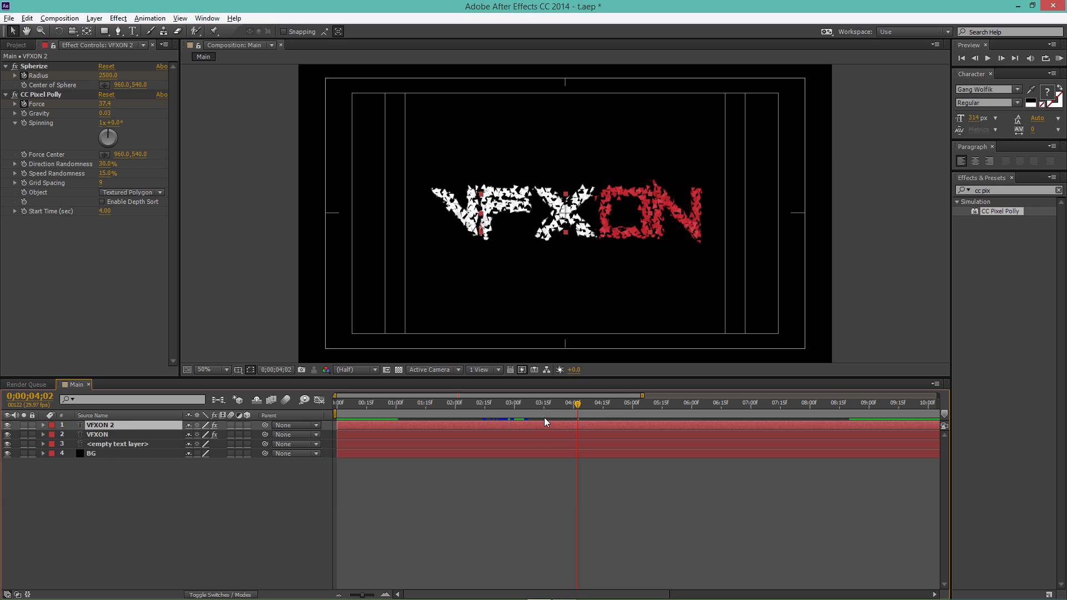
key("u")
key("Page_Down")
key("Page_Down")
key("Page_Down")
key("Page_Down")
key("Page_Down")
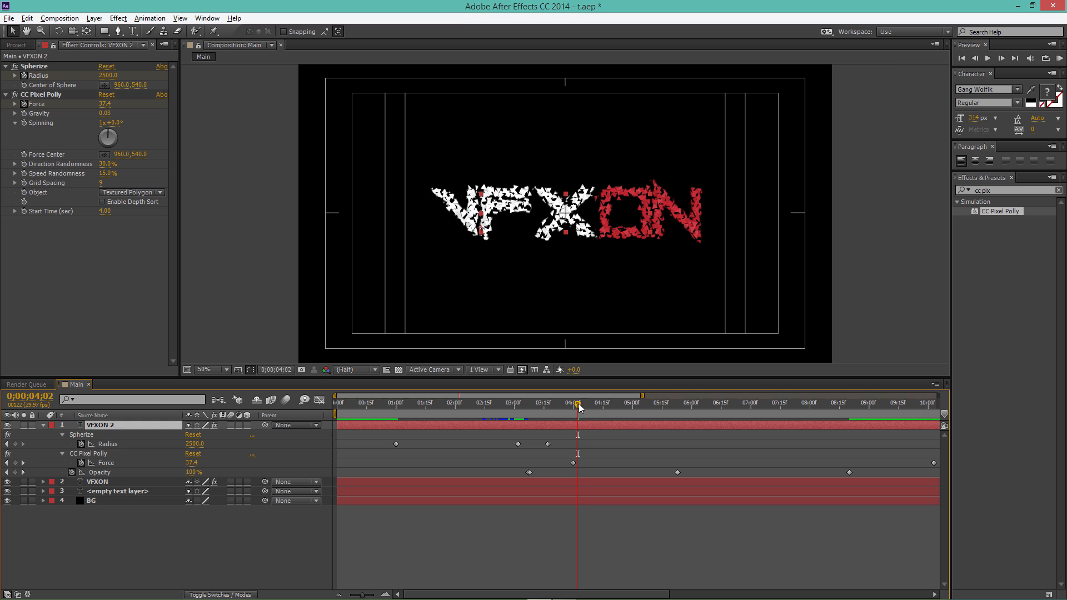
left_click_drag(595, 404, 927, 423)
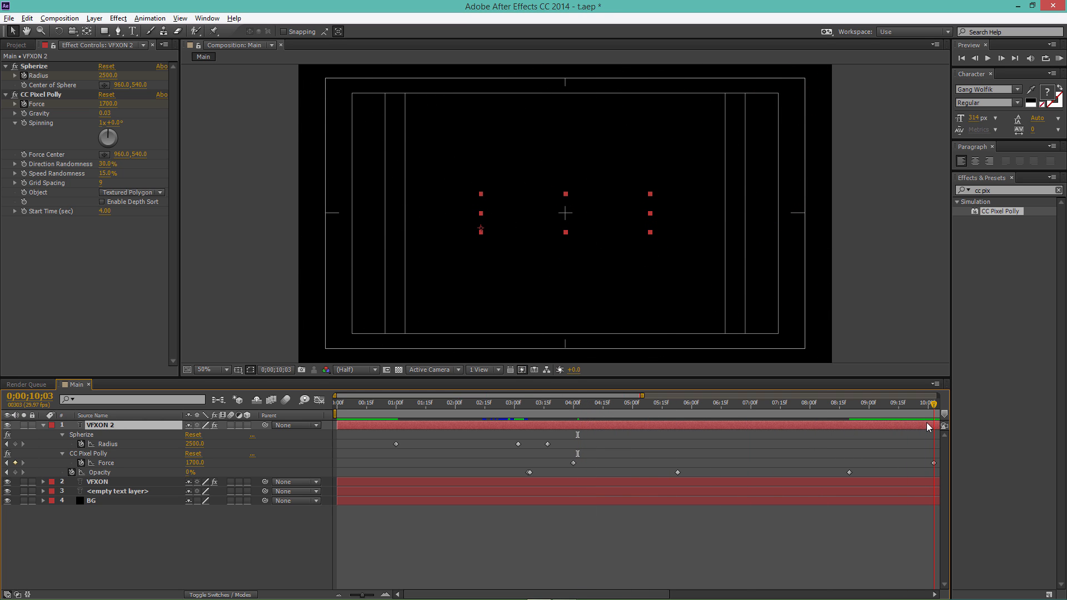
left_click(111, 463)
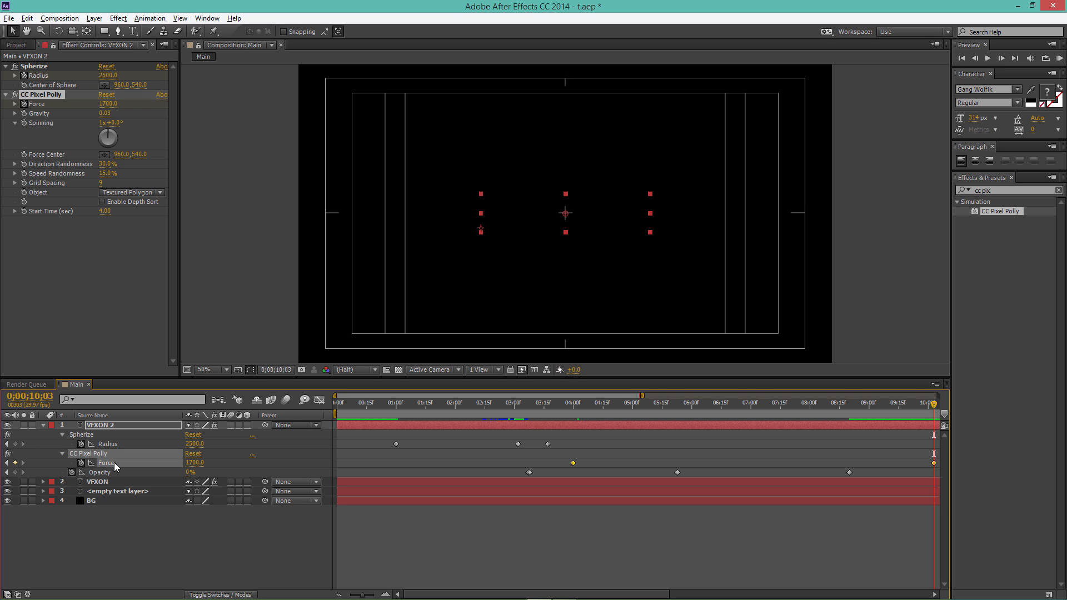
left_click(194, 462)
type("182")
left_click(235, 465)
left_click_drag(678, 404, 642, 402)
left_click(43, 425)
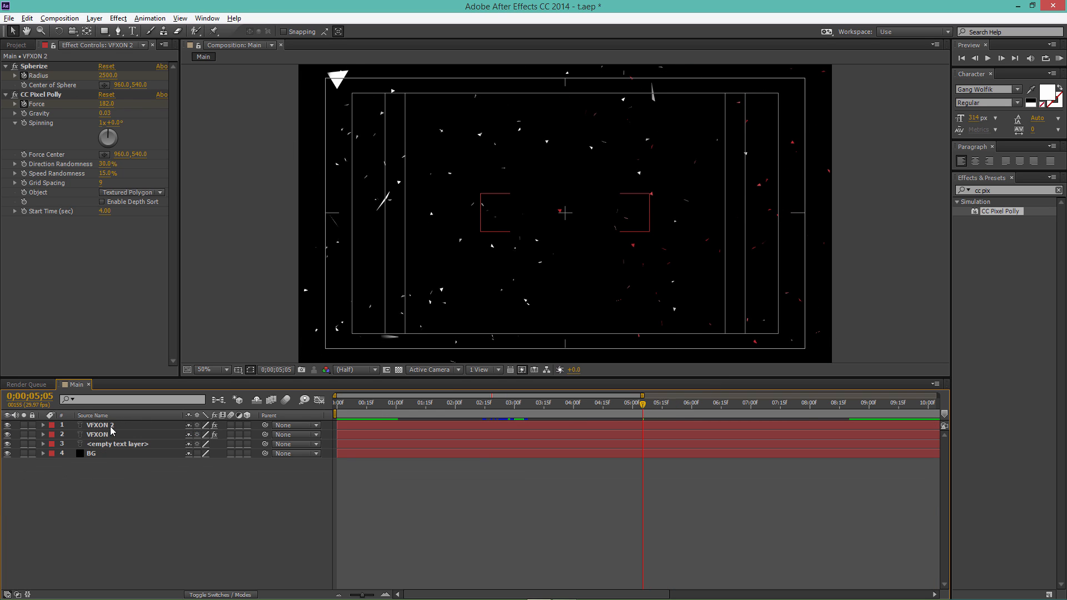
Duplicate the VFXON 2 layer as VFXON 3 and go to 0;00;04;06 in the shatter
left_click(518, 426)
key("ctrl+d")
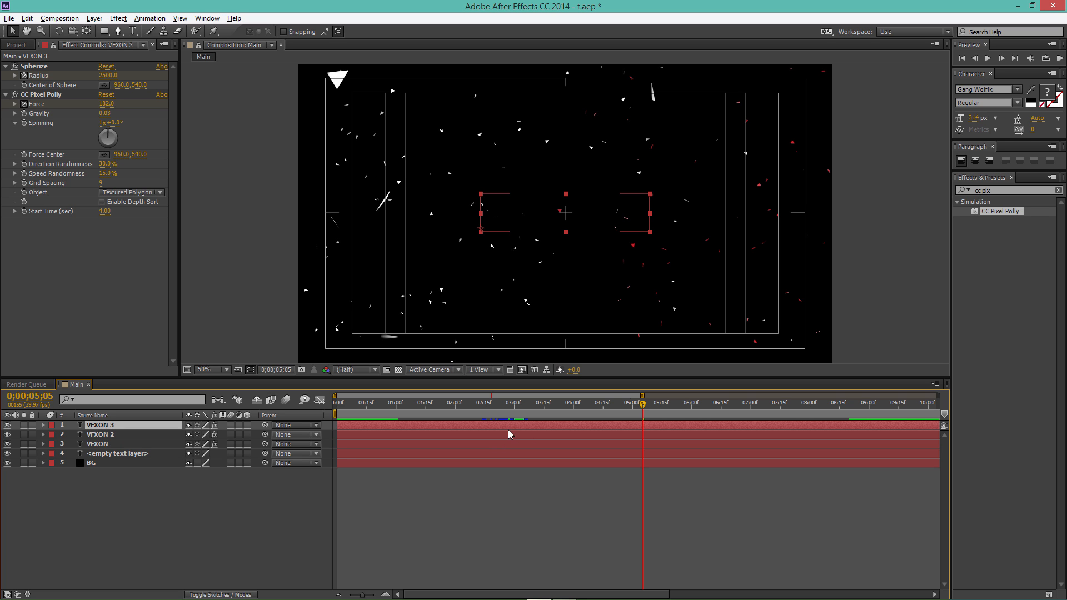
left_click_drag(619, 402, 585, 402)
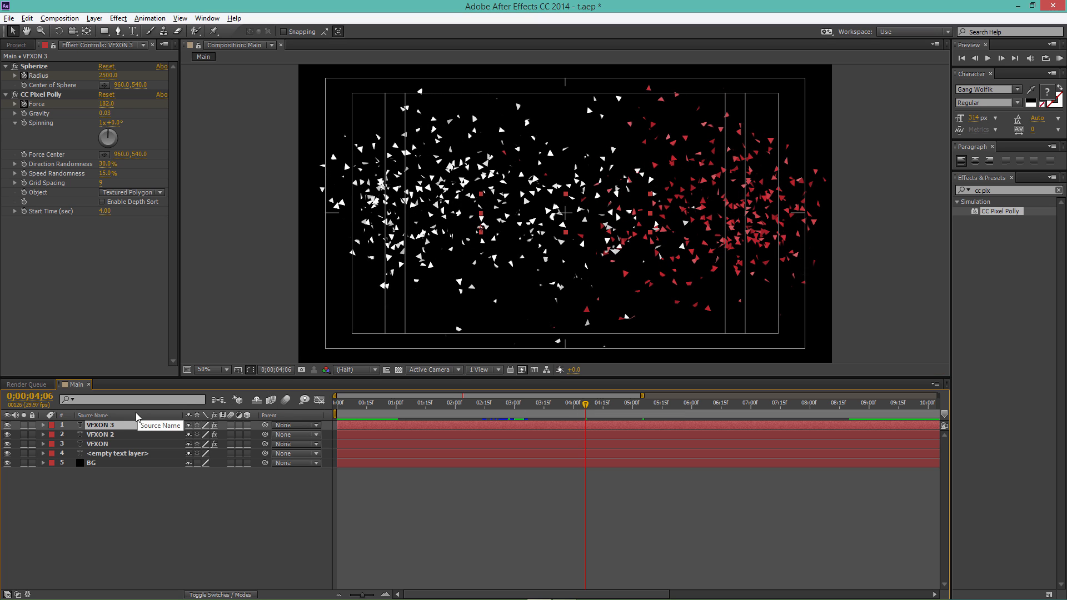
Find the CC Scatterize effect and apply it to the VFXON 3 layer below CC Pixel Polly
left_click_drag(989, 190, 977, 190)
type("cc sc")
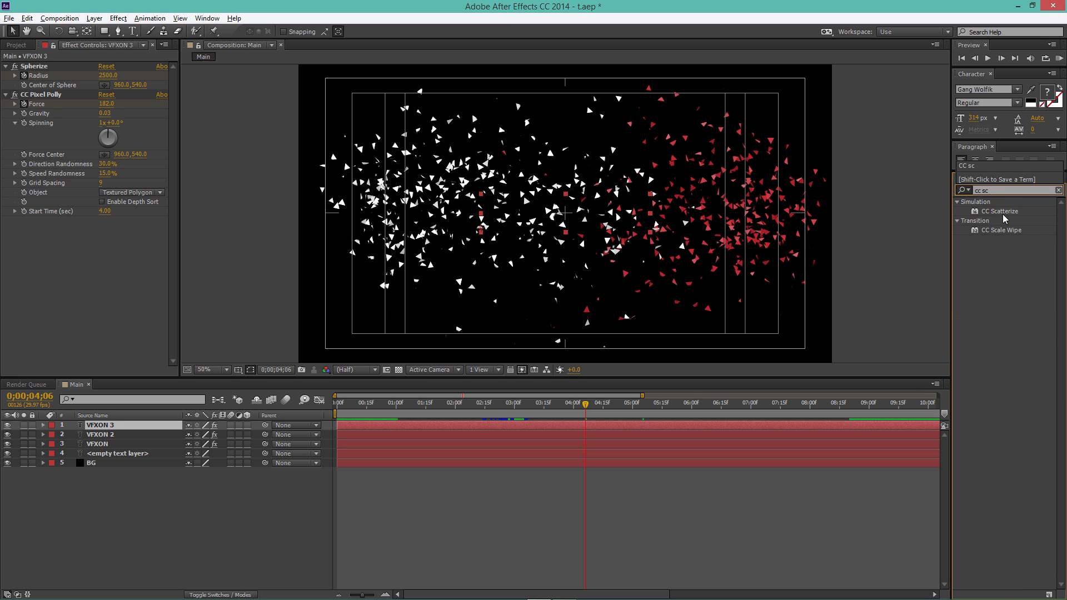
left_click_drag(1005, 218, 92, 269)
Find the Stylize effect Scatter and add it to VFXON 3 below CC Scatterize
left_click_drag(1008, 191, 954, 193)
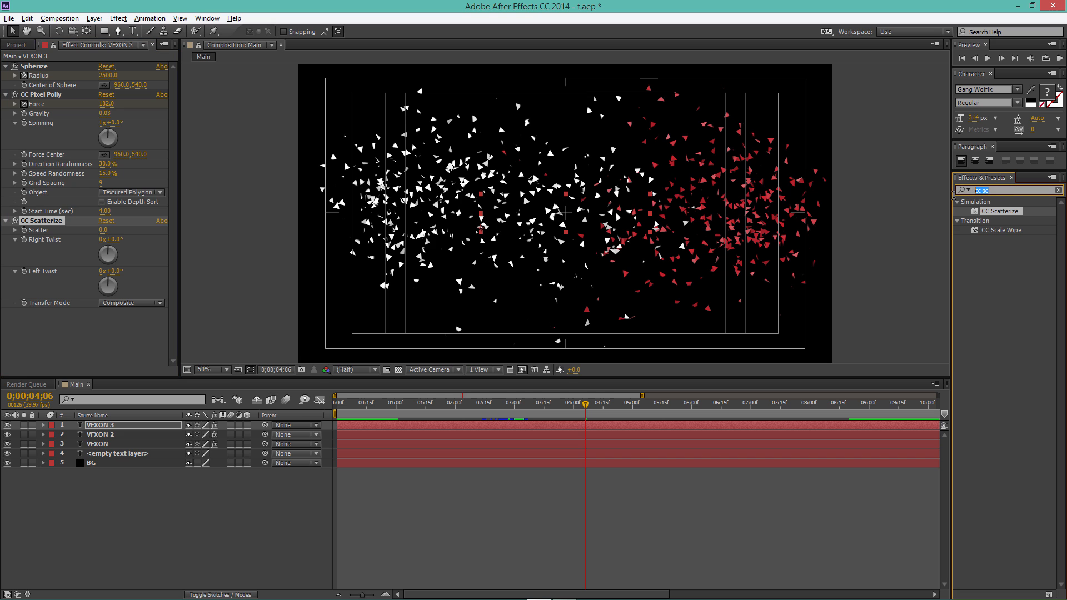
type("scater")
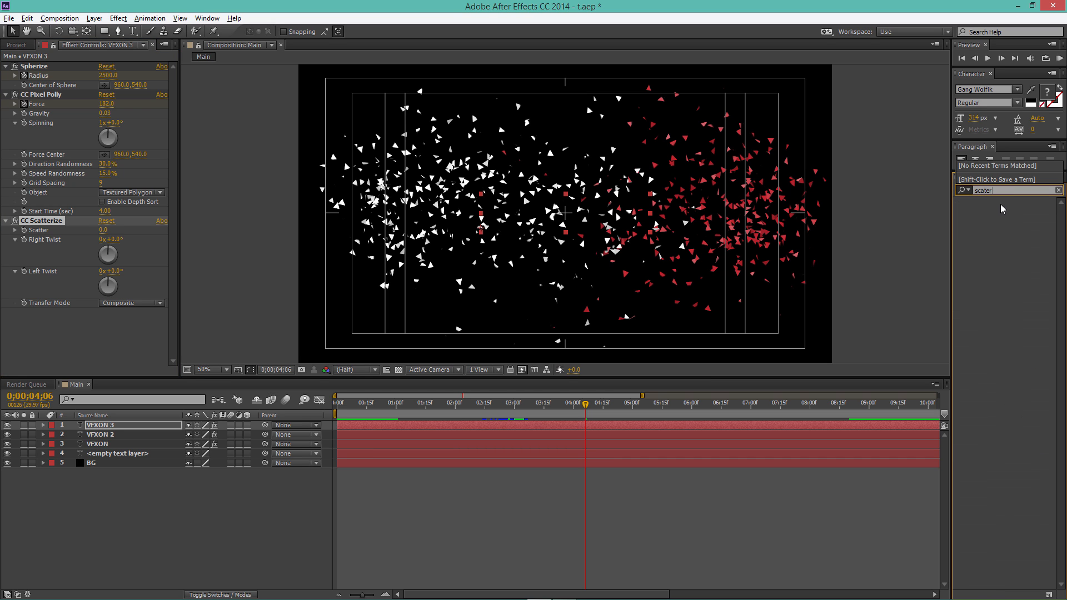
key("BackSpace")
key("BackSpace")
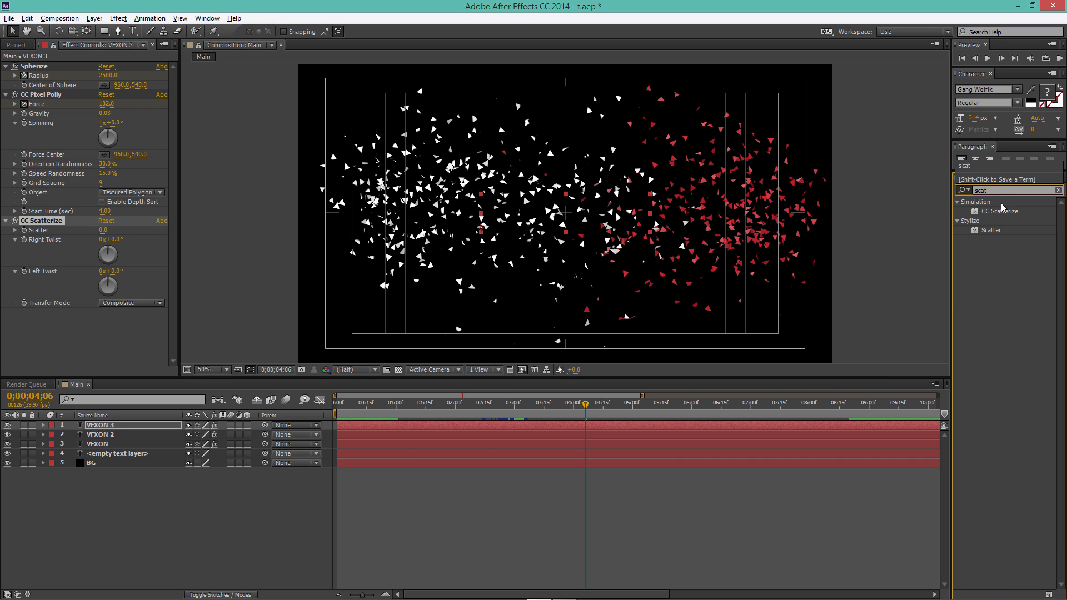
left_click_drag(990, 230, 90, 332)
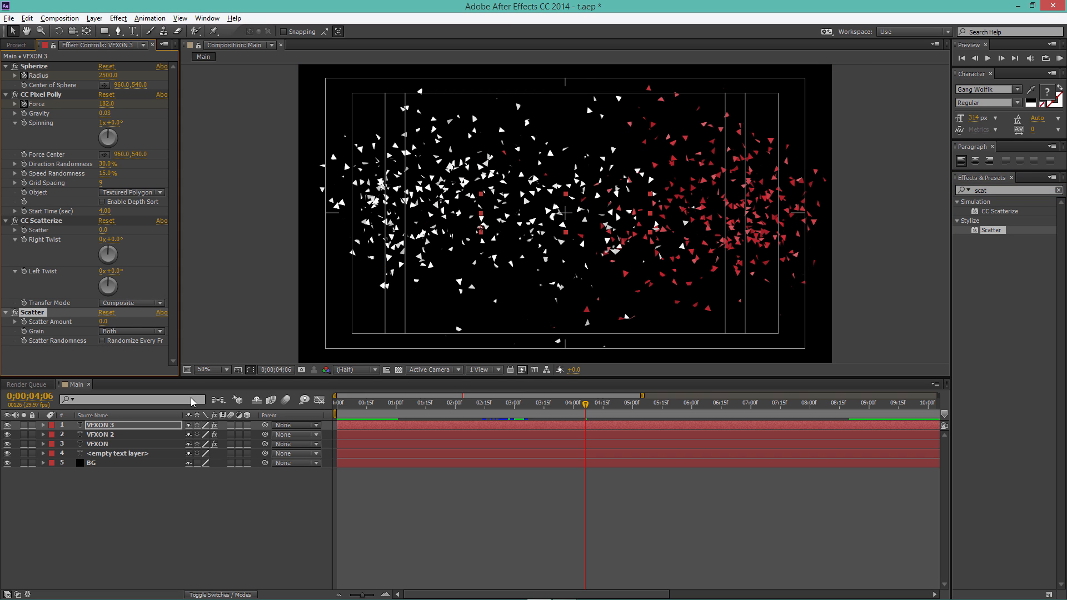
left_click(191, 398)
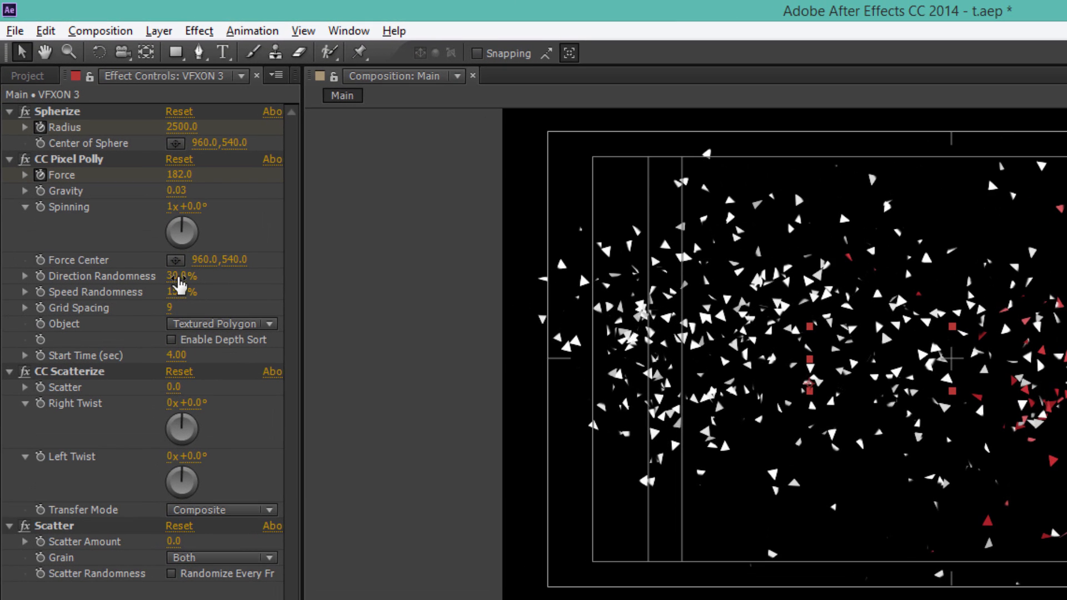
On VFXON 3, set CC Pixel Polly's Direction Randomness to 29% and CC Scatterize's Scatter to 7
left_click(178, 277)
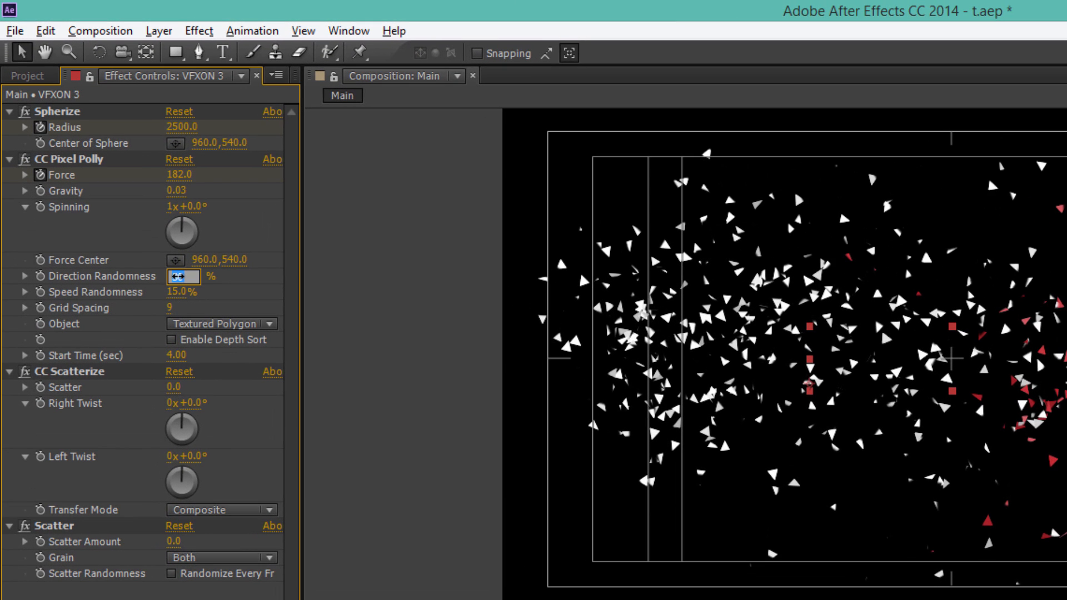
type("29")
key("Return")
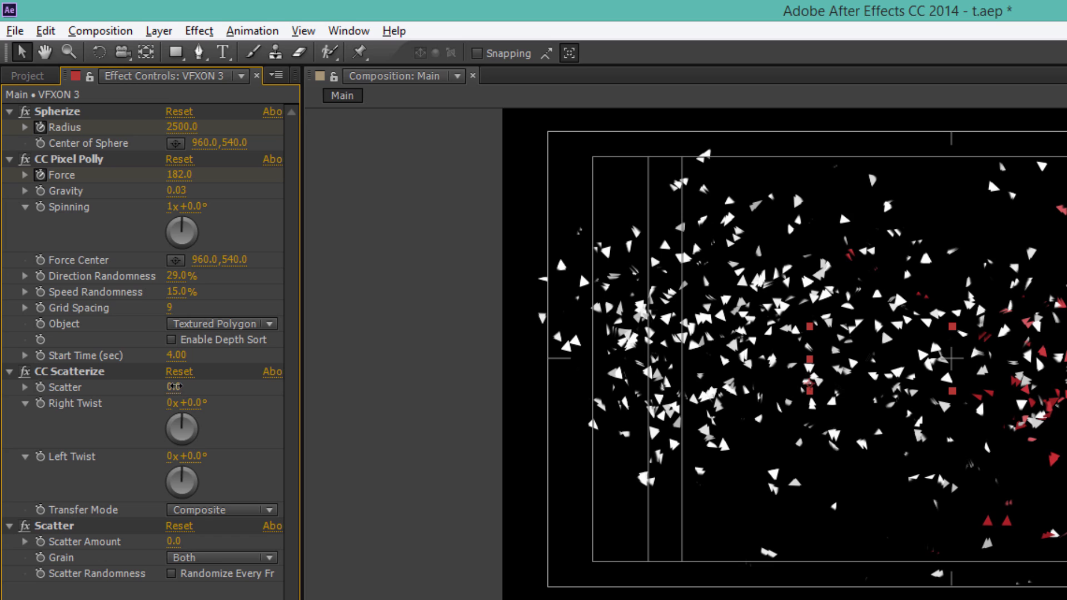
left_click(176, 389)
type("7")
key("Return")
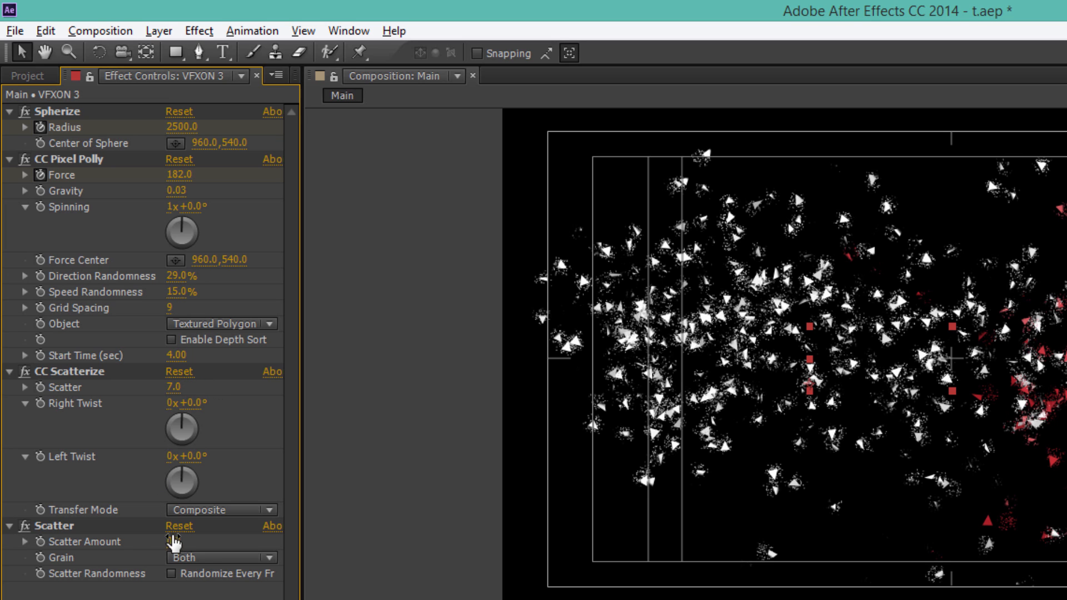
Set the Scatter effect's Scatter Amount to 170 and enable Randomize Every Frame
left_click(174, 541)
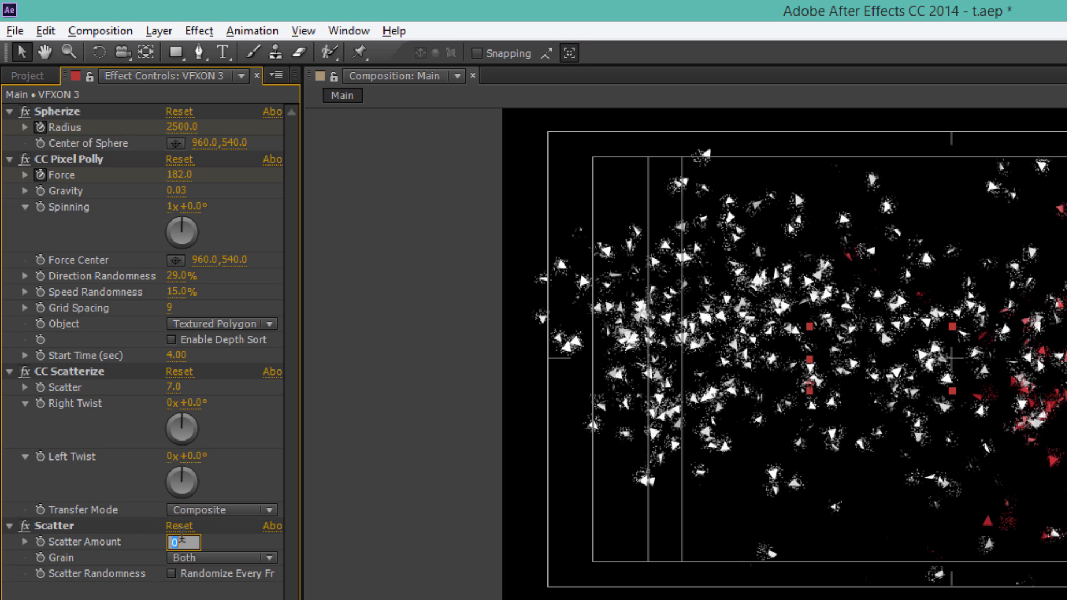
type("170")
key("Return")
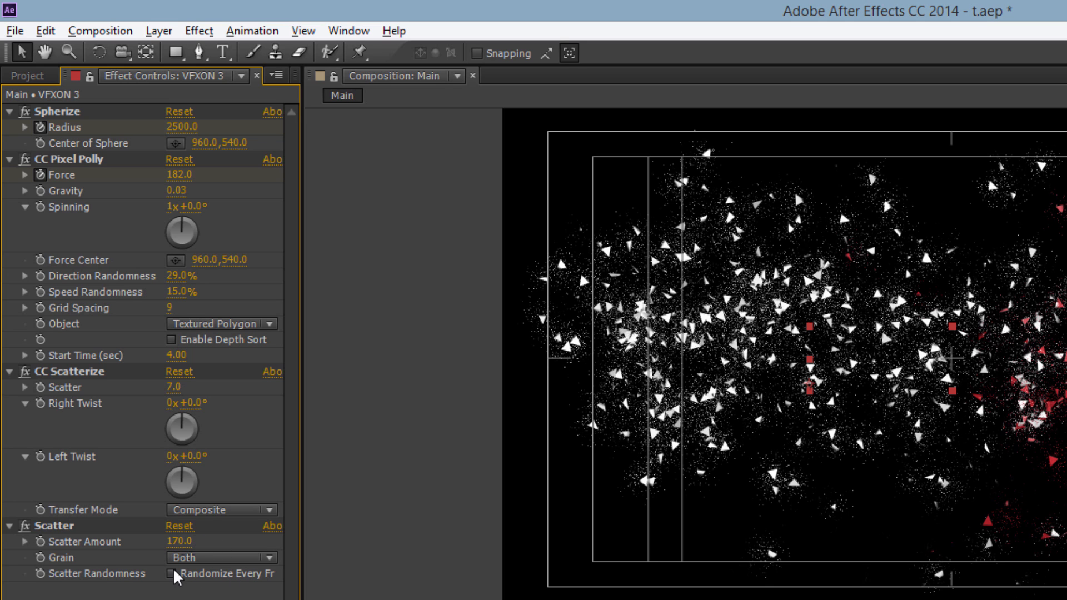
left_click(170, 574)
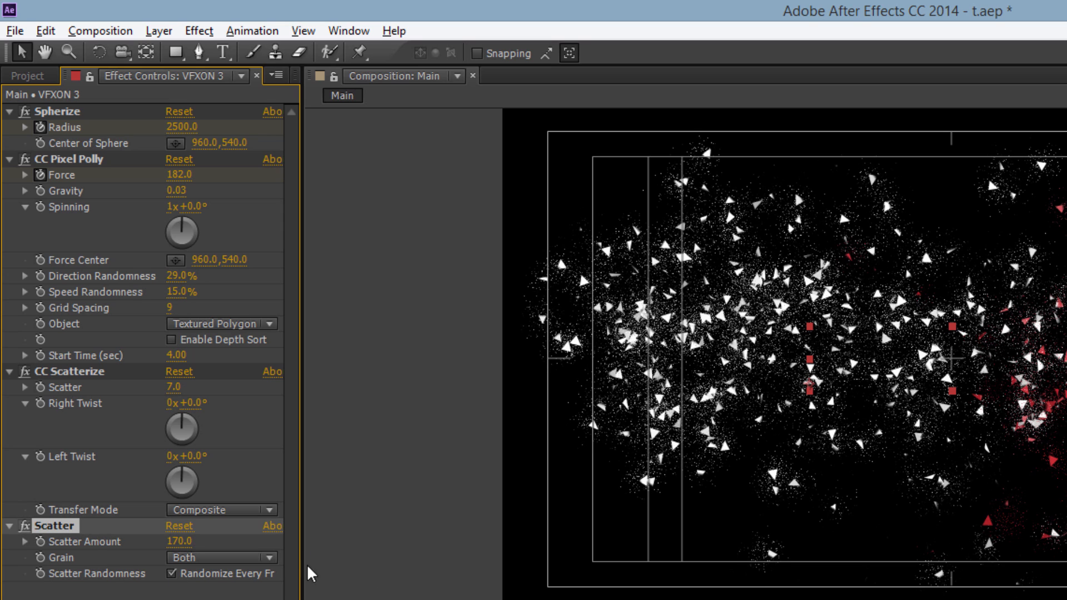
mouse_move(308, 566)
left_mouse_down()
mouse_move(339, 572)
mouse_move(303, 569)
left_mouse_up()
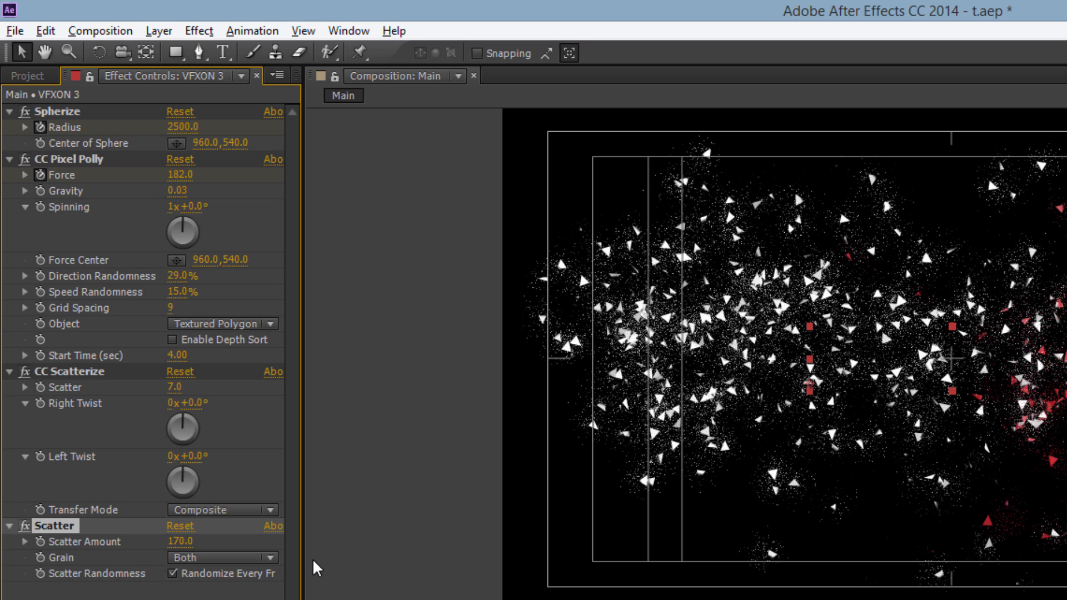
Reveal VFXON 3's keyframed properties and set its CC Pixel Polly Force keyframe at 0;00;04;00 to 19
left_click_drag(618, 408, 567, 408)
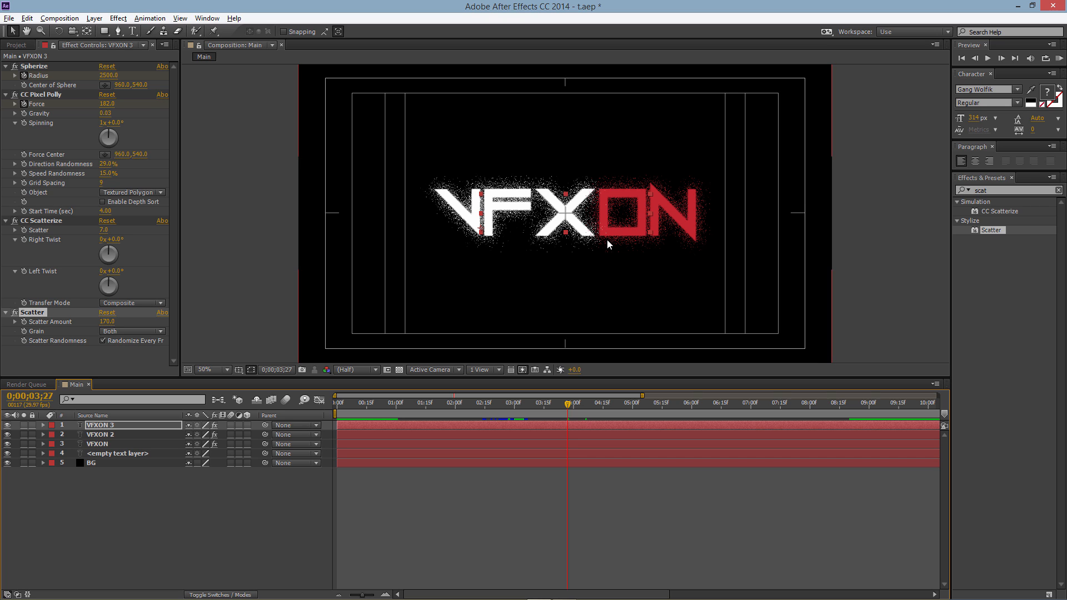
left_click(43, 425)
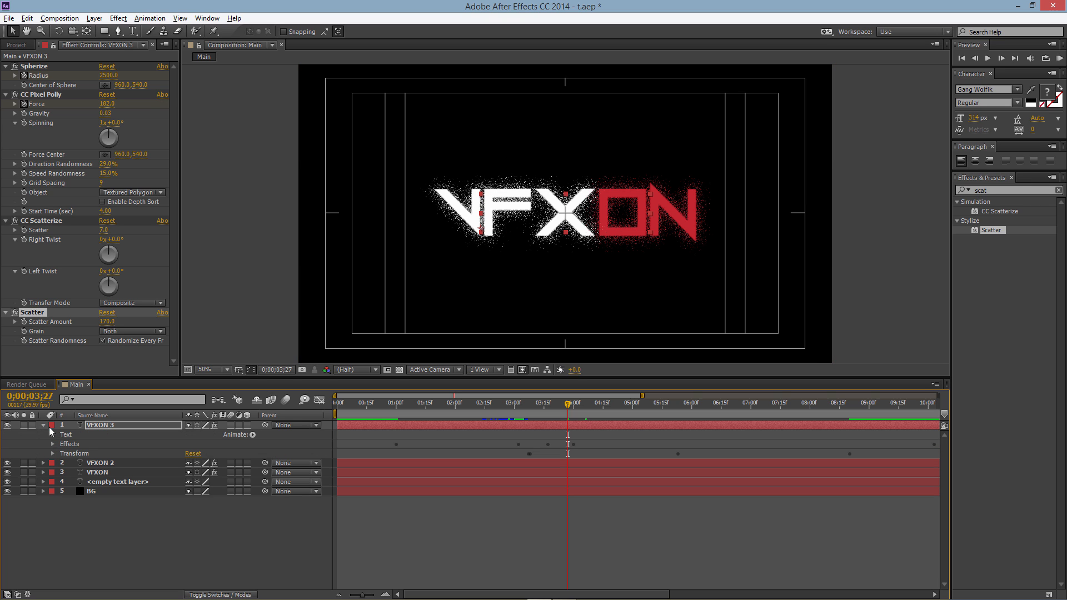
left_click(107, 427)
key("u")
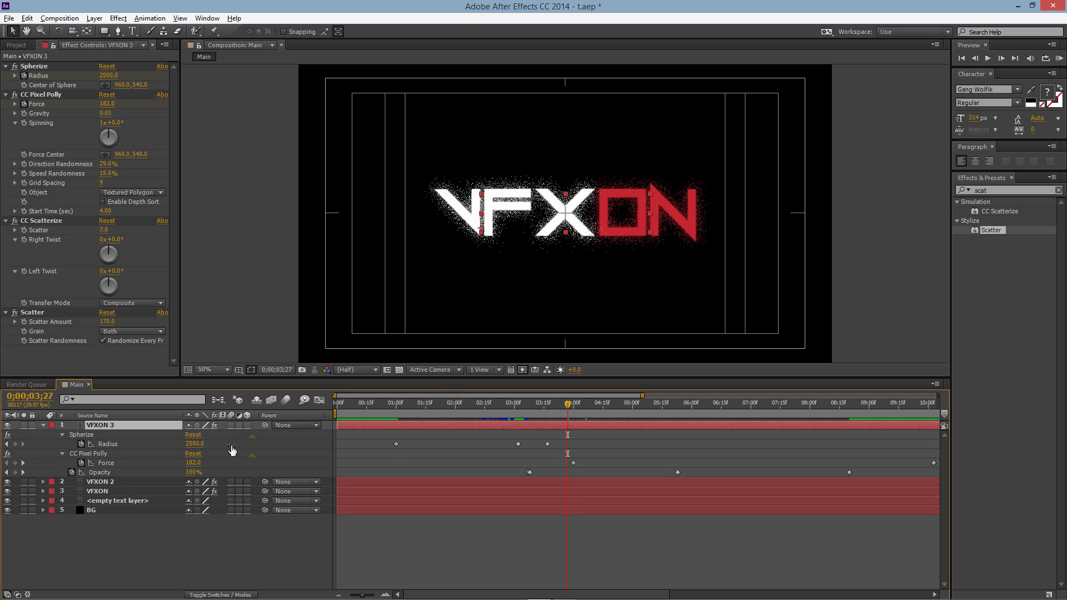
left_click_drag(570, 406, 575, 406)
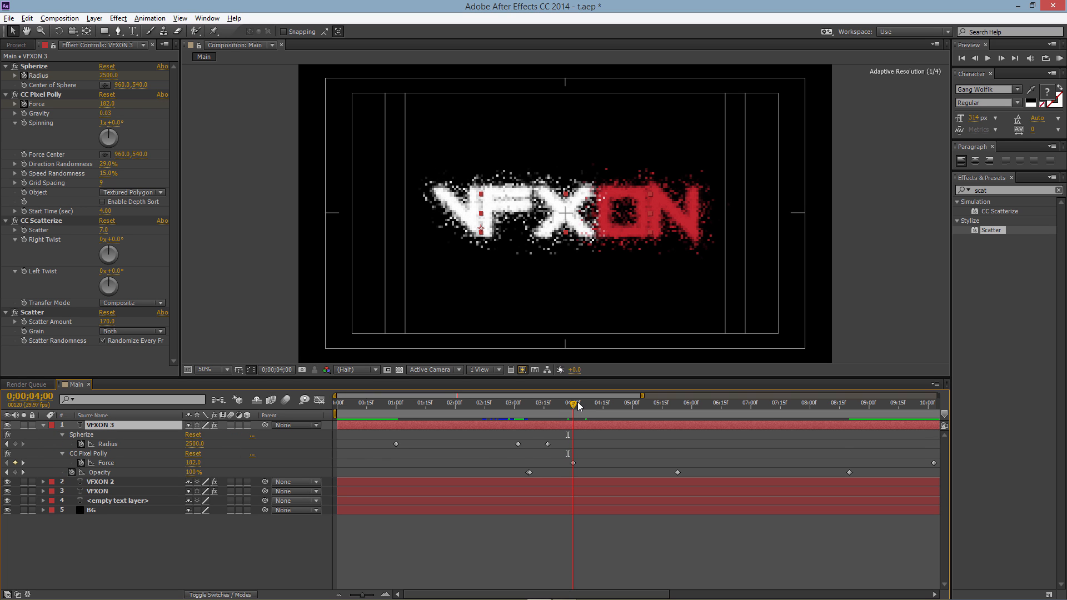
mouse_move(578, 403)
left_mouse_down()
mouse_move(937, 411)
mouse_move(575, 415)
left_mouse_up()
left_click(113, 462)
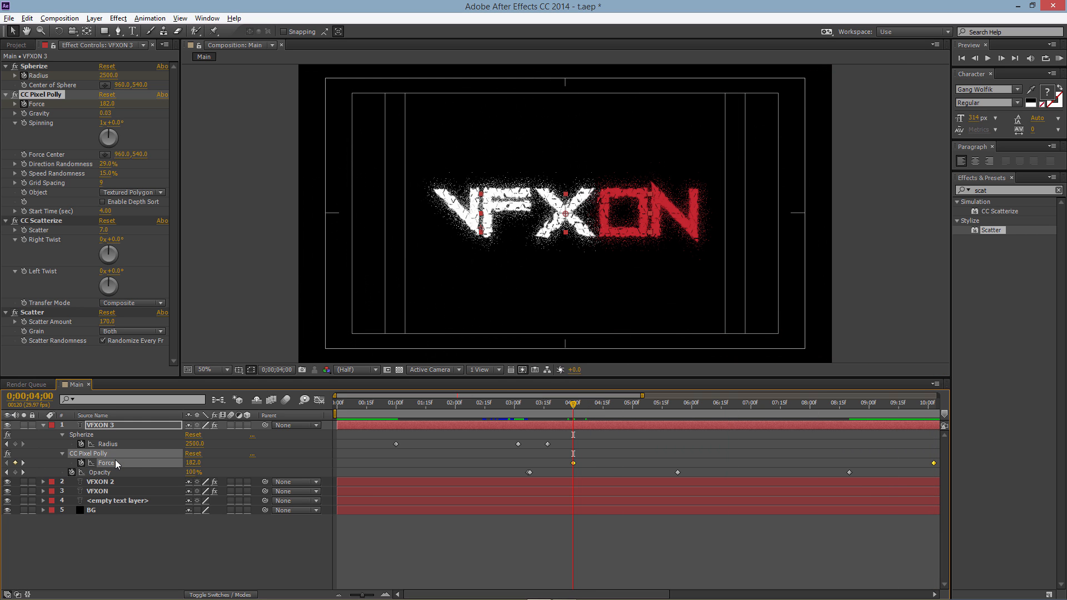
left_click(194, 462)
left_click(228, 462)
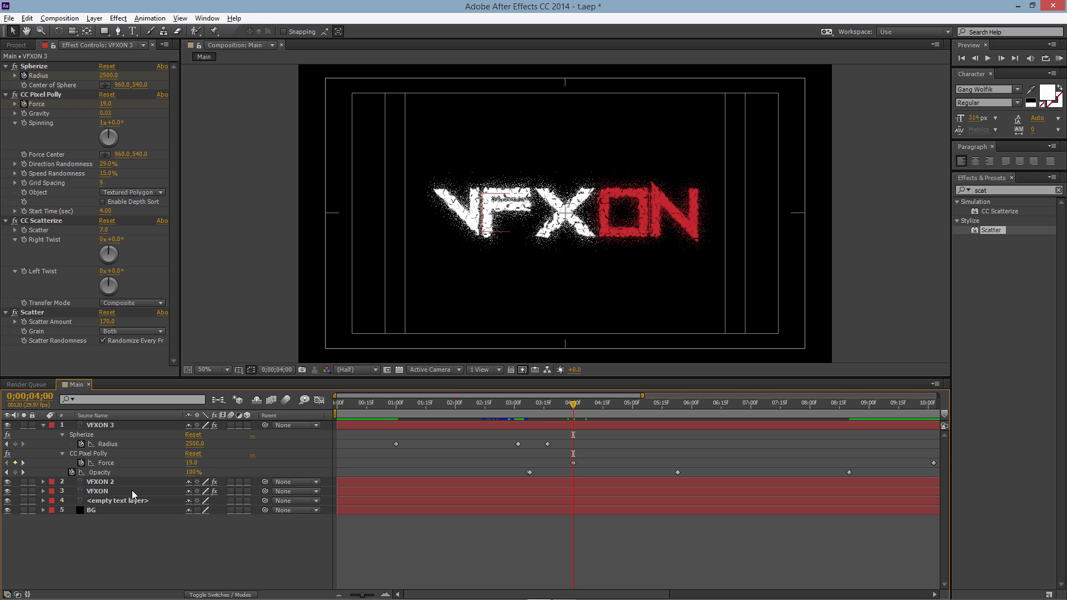
Set VFXON 2's CC Pixel Polly Force keyframe at 0;00;04;00 to 19 and collapse that layer's properties
left_click(104, 482)
key("u")
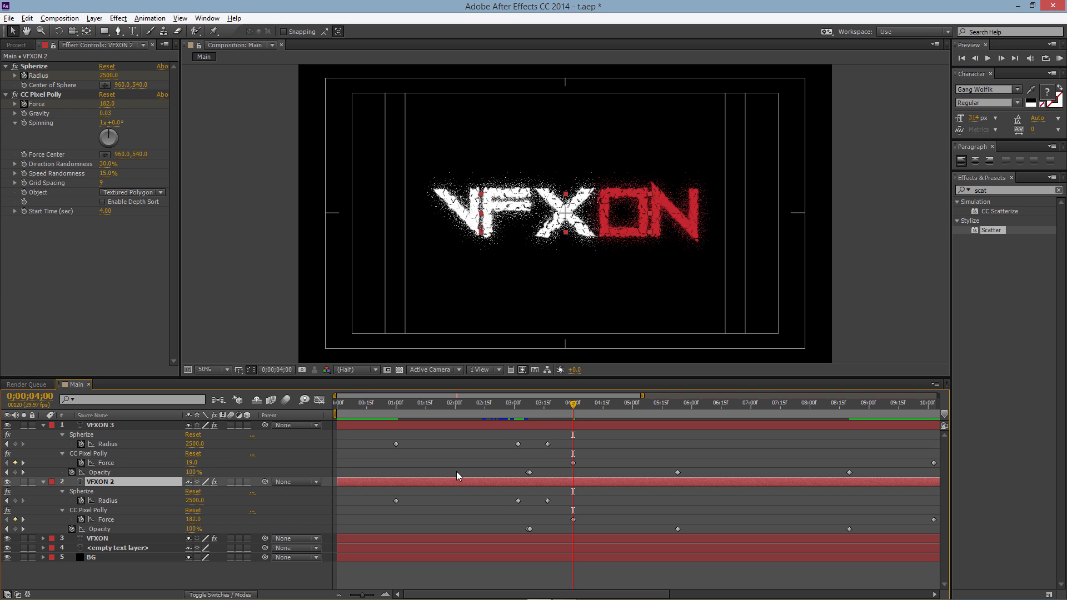
left_click(573, 519)
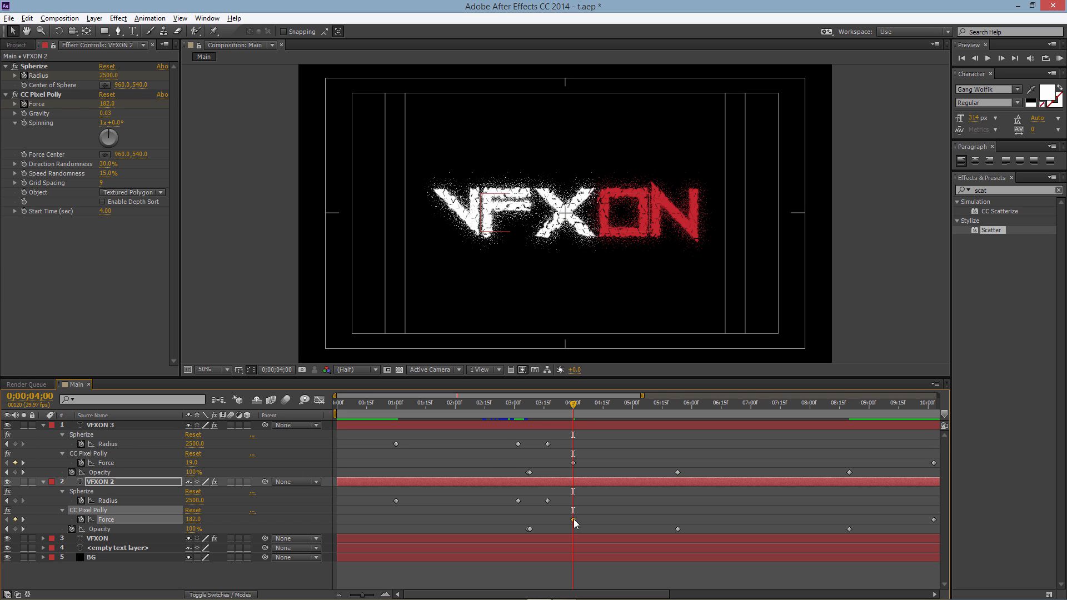
left_click(193, 519)
type("19")
left_click(225, 530)
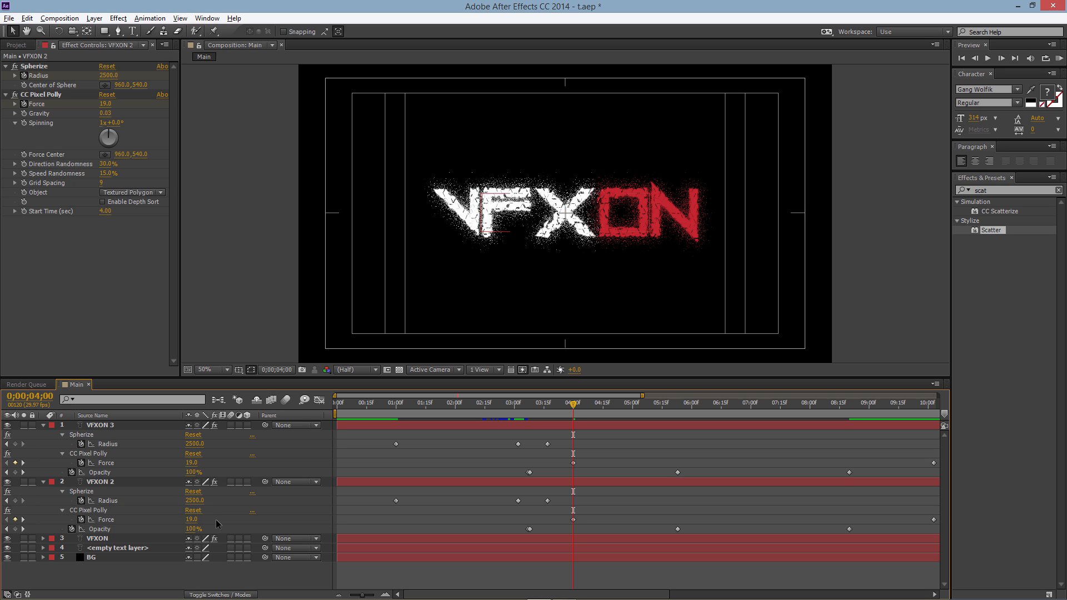
left_click(43, 481)
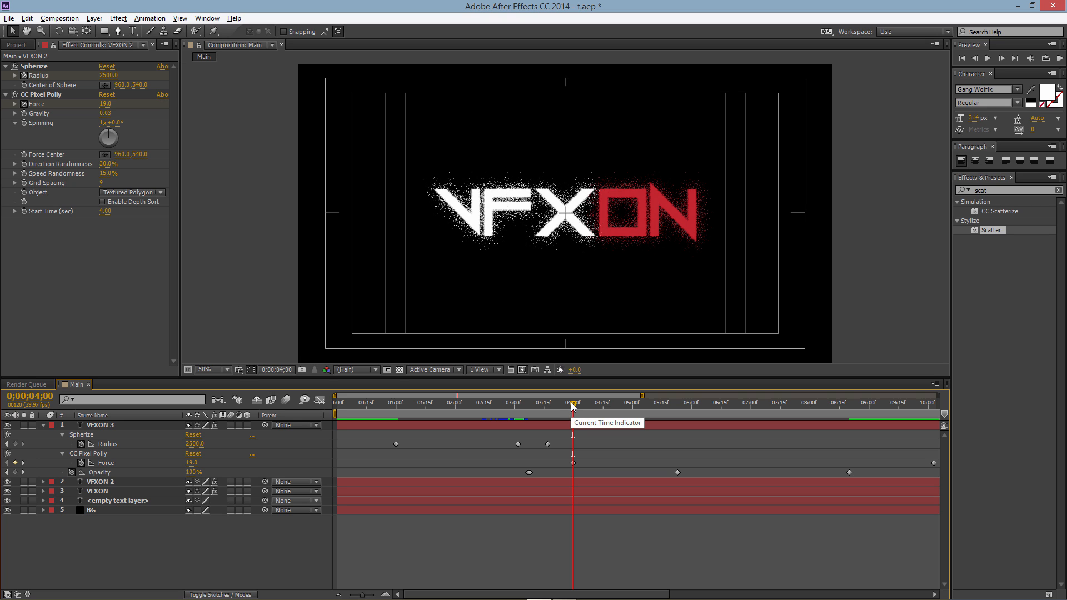
Keyframe VFXON 3's Opacity at 100% at 0;00;04;01 and at 0% at 0;00;03;29
left_click(575, 425)
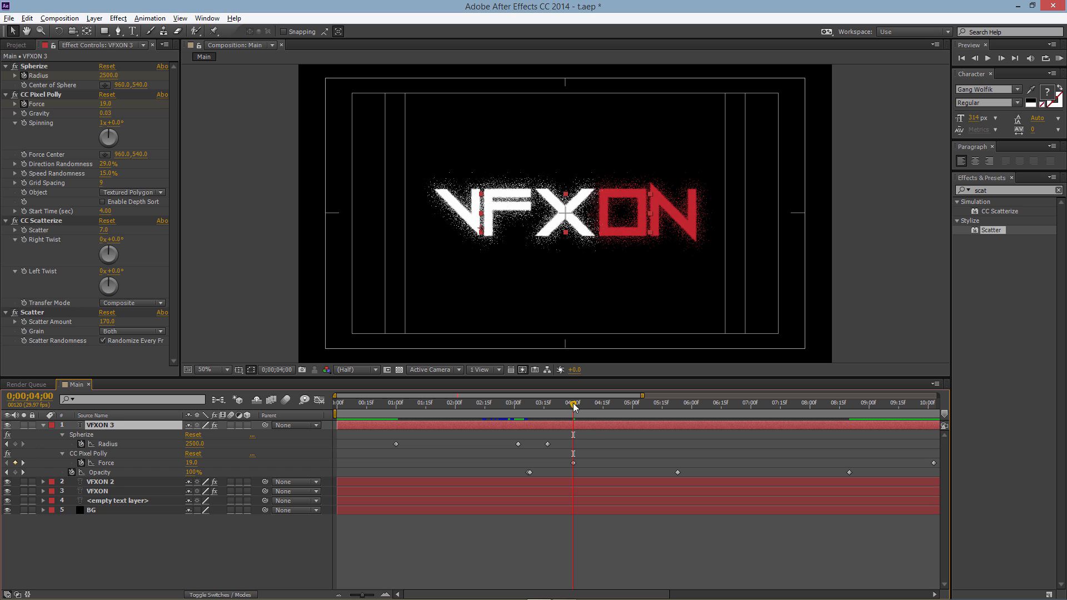
mouse_move(575, 407)
left_mouse_down()
mouse_move(547, 412)
mouse_move(575, 412)
left_mouse_up()
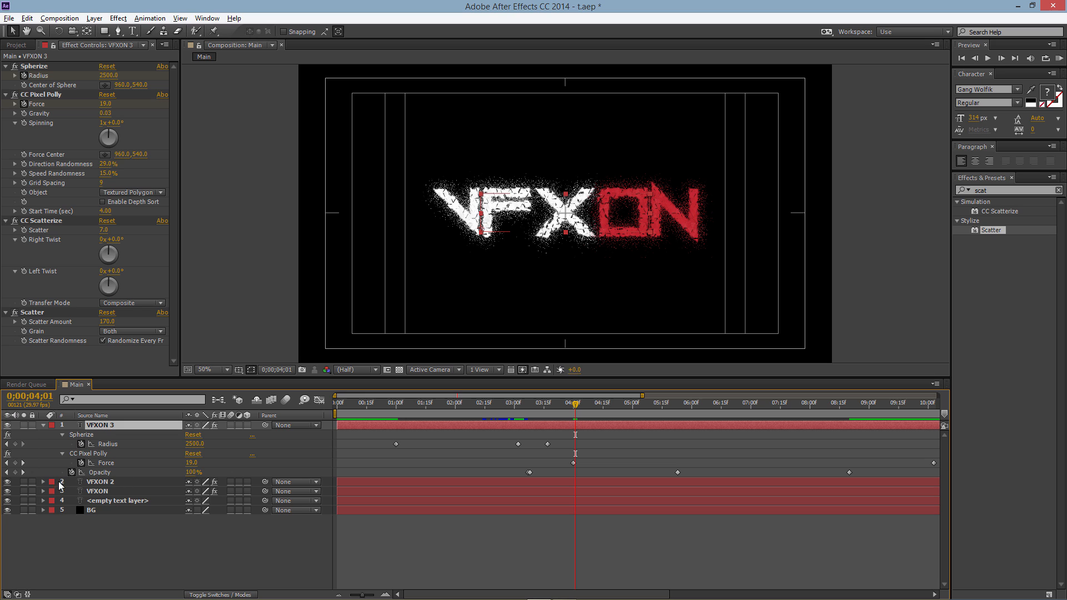
left_click(15, 472)
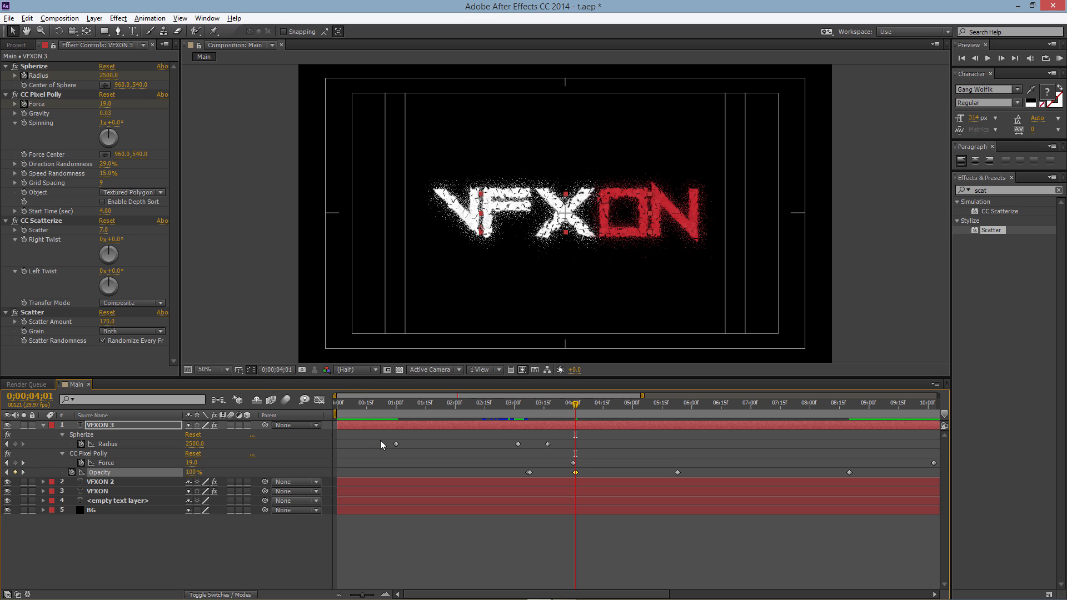
key("Page_Up")
key("Page_Up")
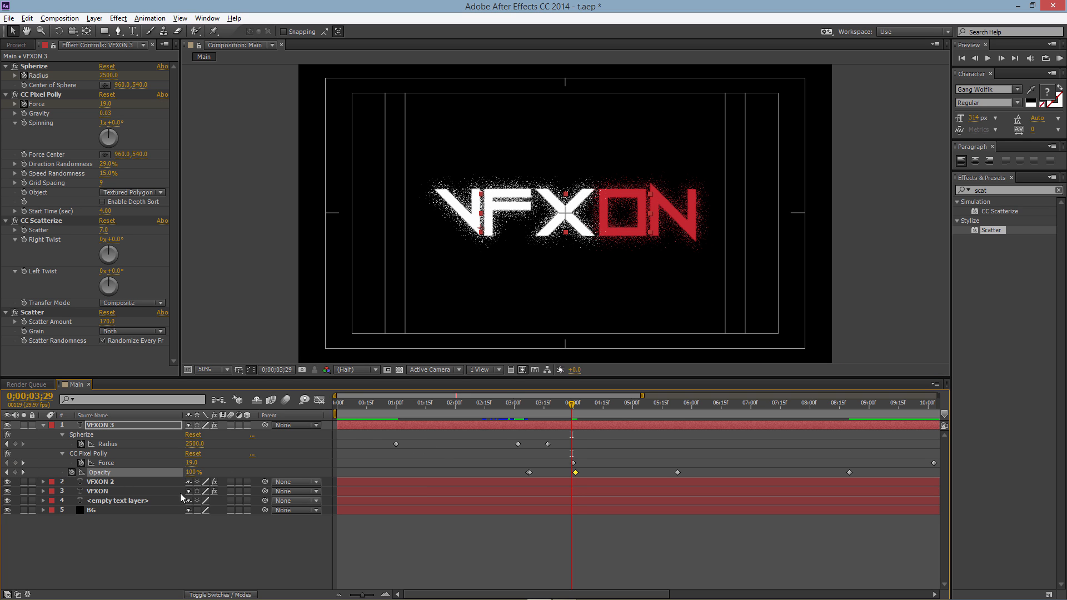
left_click_drag(192, 476, 116, 474)
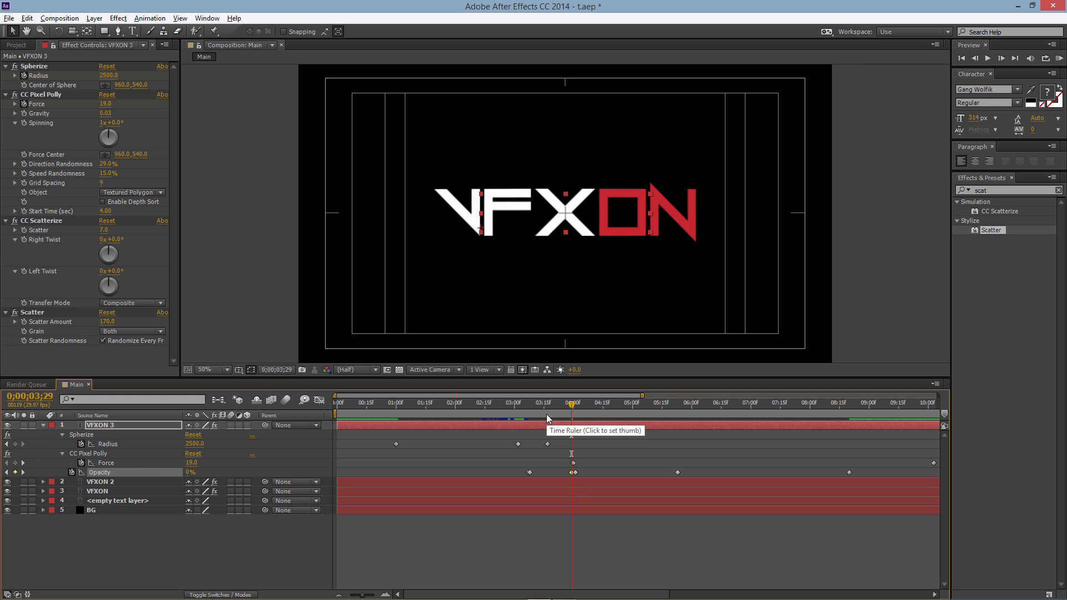
Shift VFXON 3's two new Opacity keyframes one frame later, to 0;00;04;00 and 0;00;04;02, and check the surrounding frames
key("Page_Down")
key("Page_Down")
key("Page_Down")
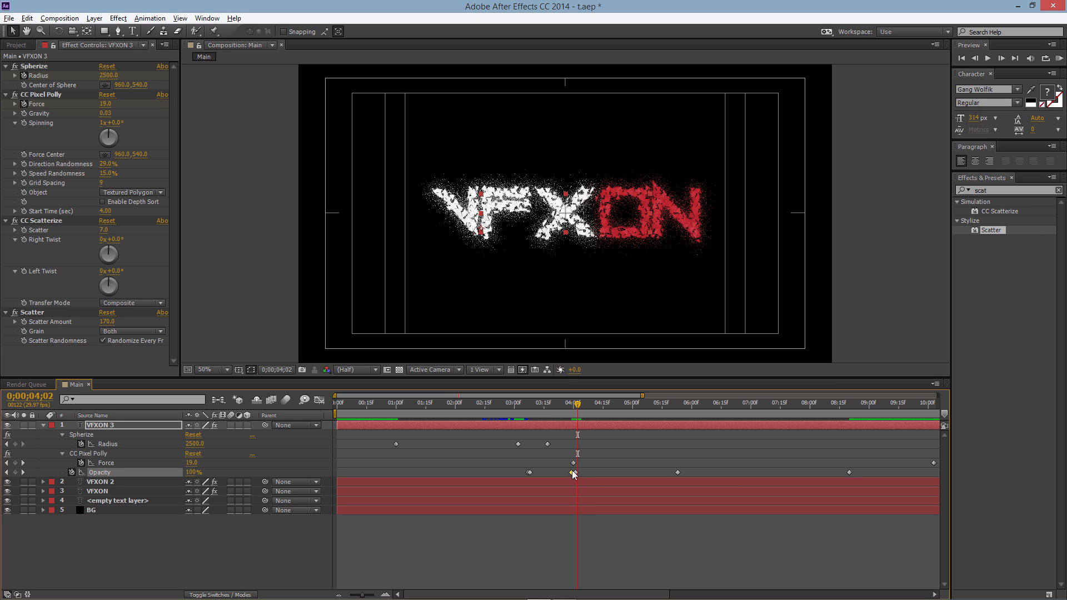
left_click_drag(583, 471, 578, 472)
key("Page_Up")
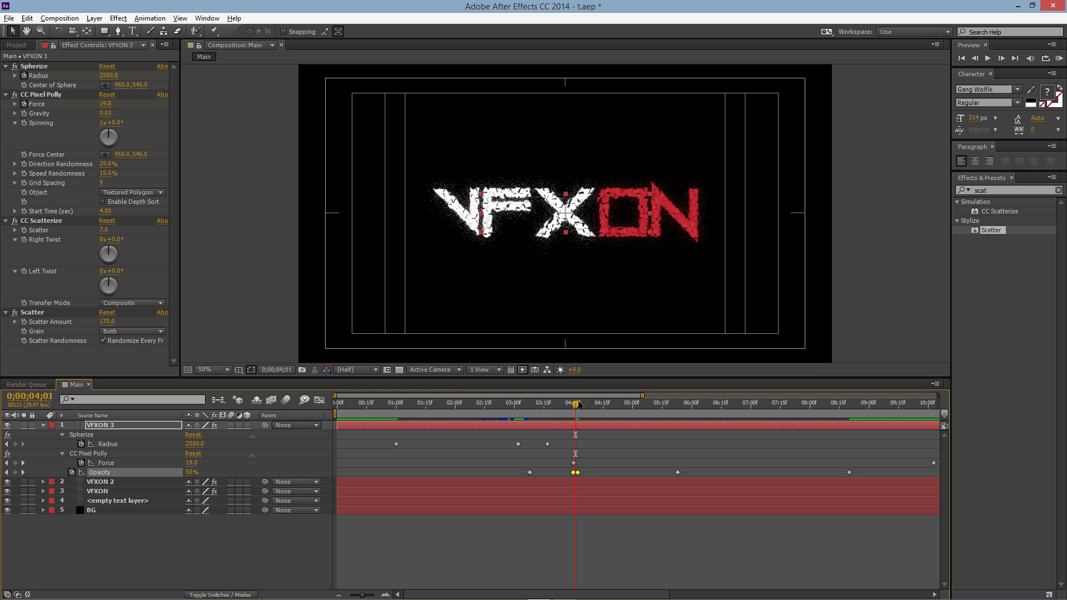
key("Page_Up")
key("Page_Down")
key("Page_Down")
key("Page_Down")
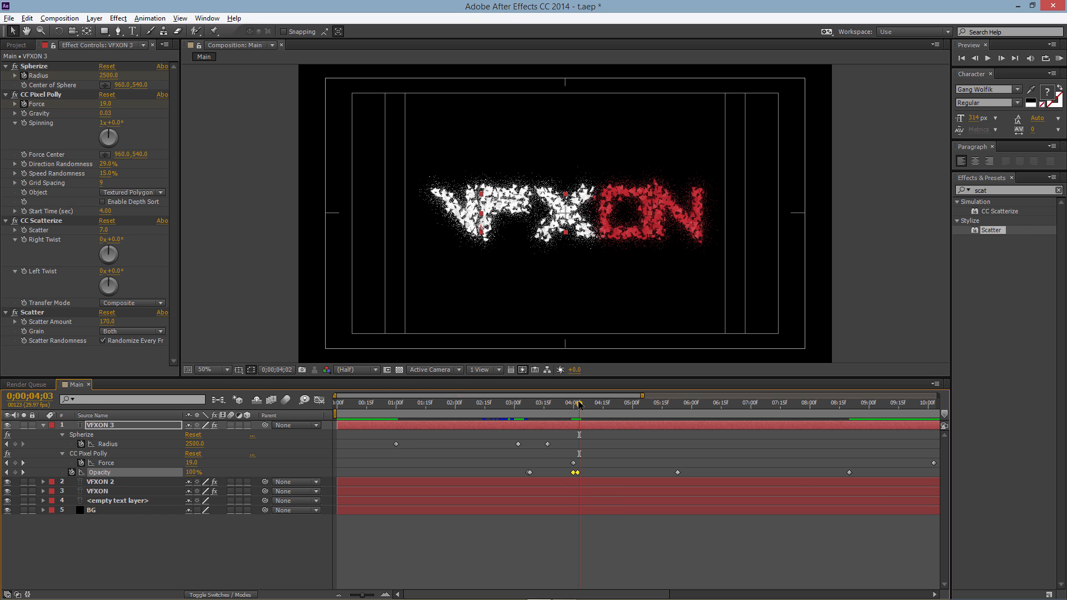
key("Page_Up")
left_click(584, 441)
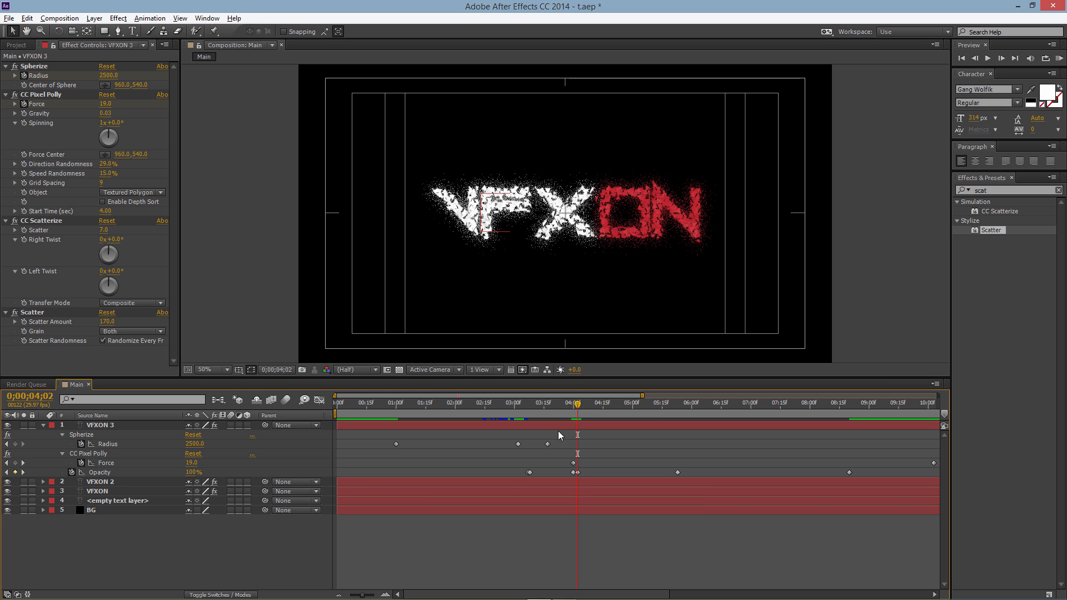
left_click(120, 426)
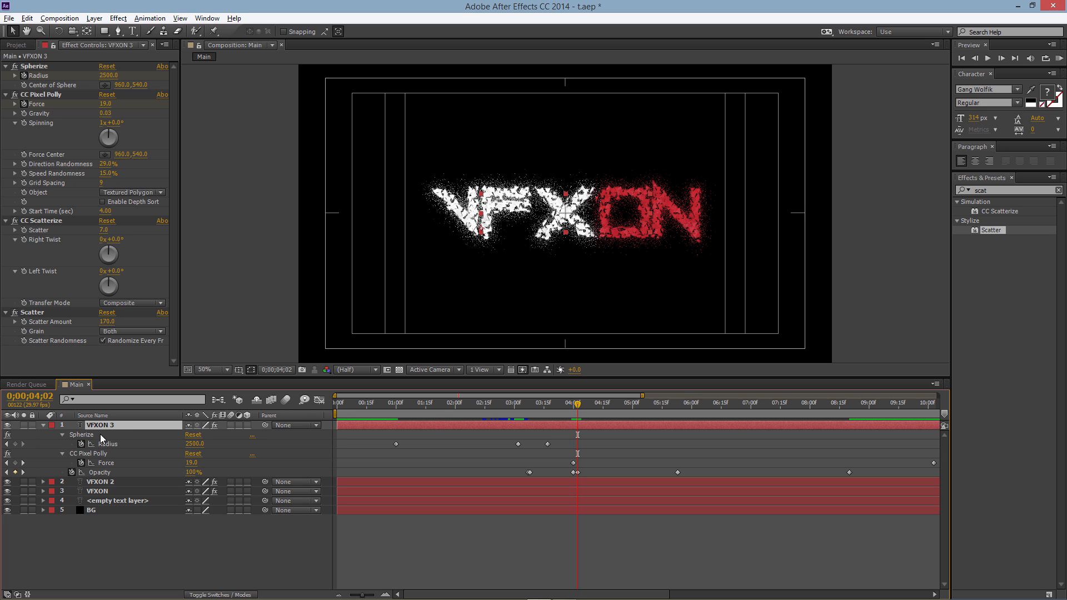
Duplicate the VFXON 3 layer and remove the CC Scatterize and Scatter effects from the copy
key("ctrl+d")
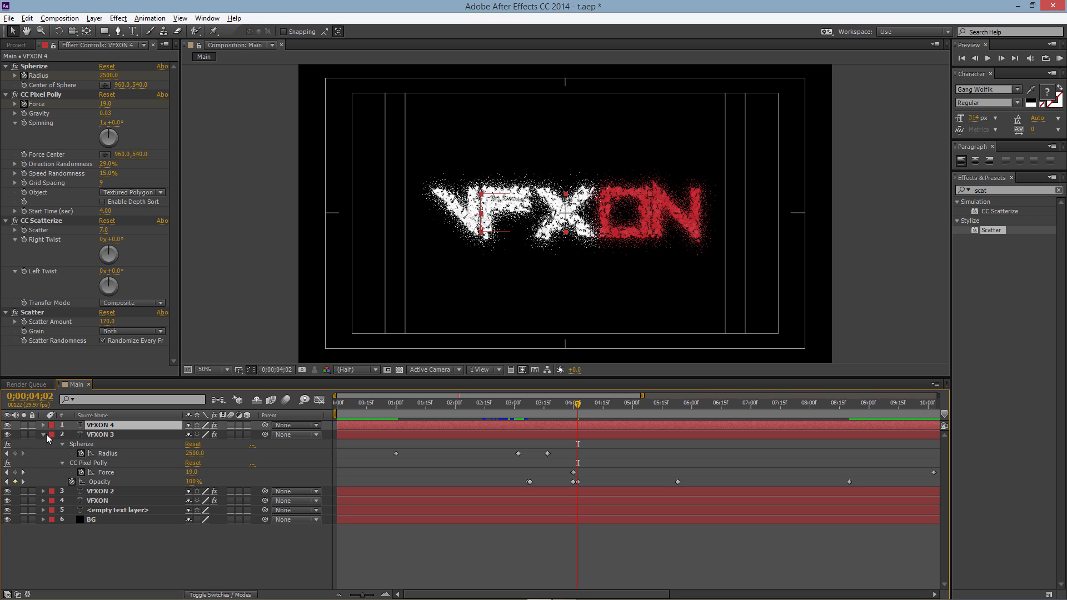
left_click(40, 220)
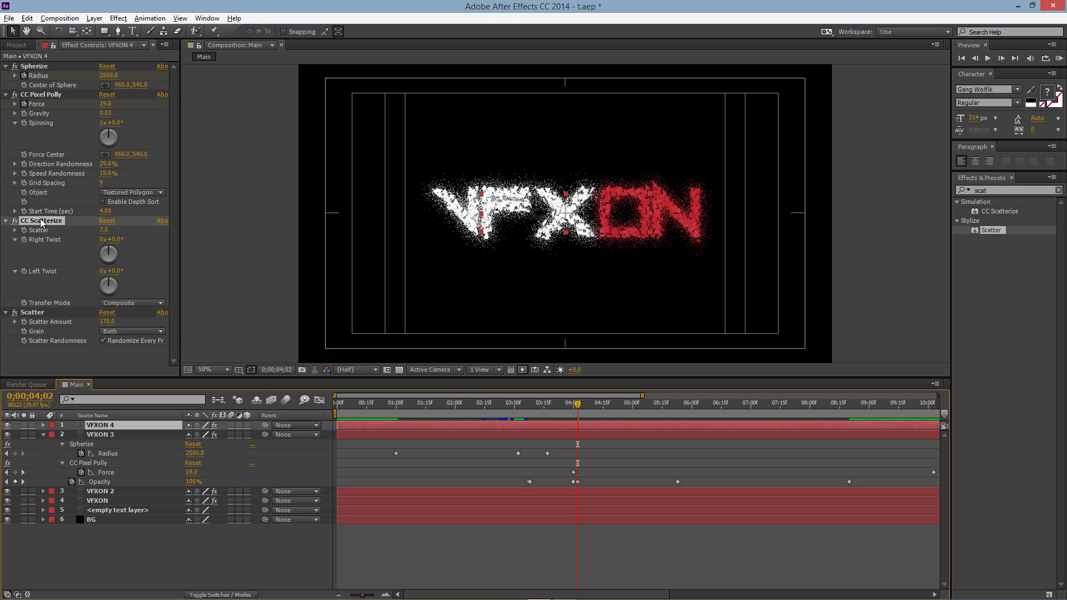
left_click(38, 314, "shift")
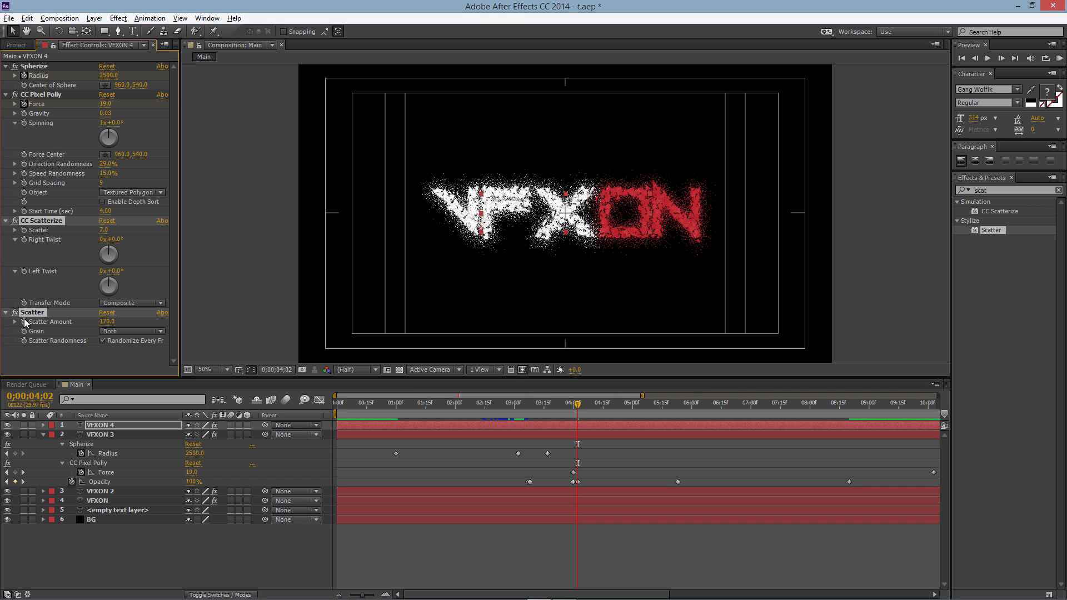
key("Delete")
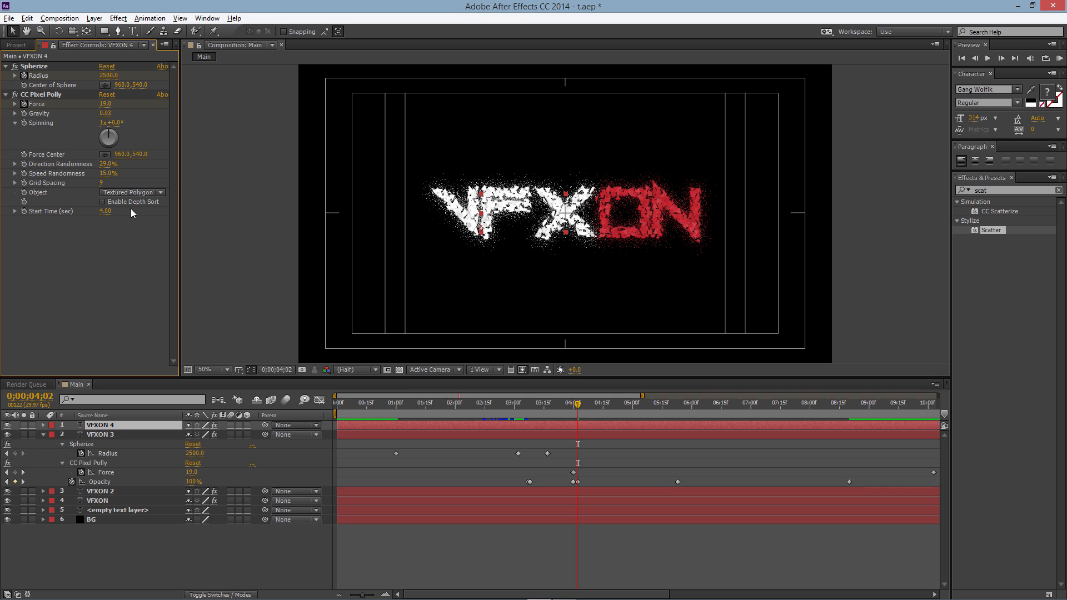
Set VFXON 4's CC Pixel Polly Object to Textured Square and its Direction Randomness to 26%
left_click(135, 193)
left_click(155, 245)
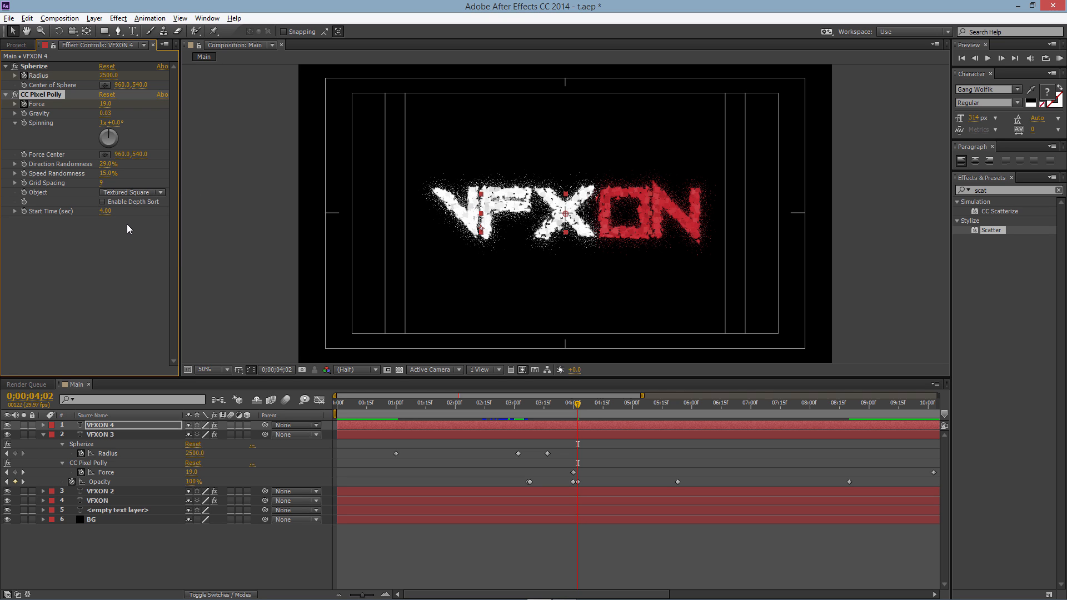
left_click(105, 165)
type("26")
left_click(131, 258)
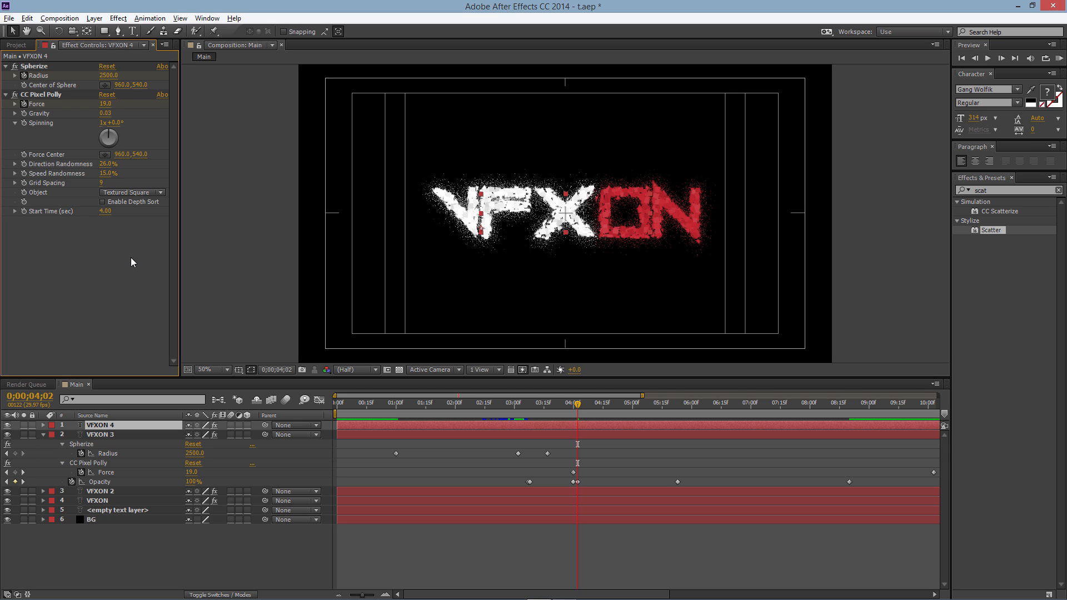
Solo VFXON 4, try CC Pixel Polly Spinning at 1x+13° and 1x+91° while checking shatter frames, and reset it to 1x+0°
left_click_drag(117, 130, 118, 132)
left_click(23, 425)
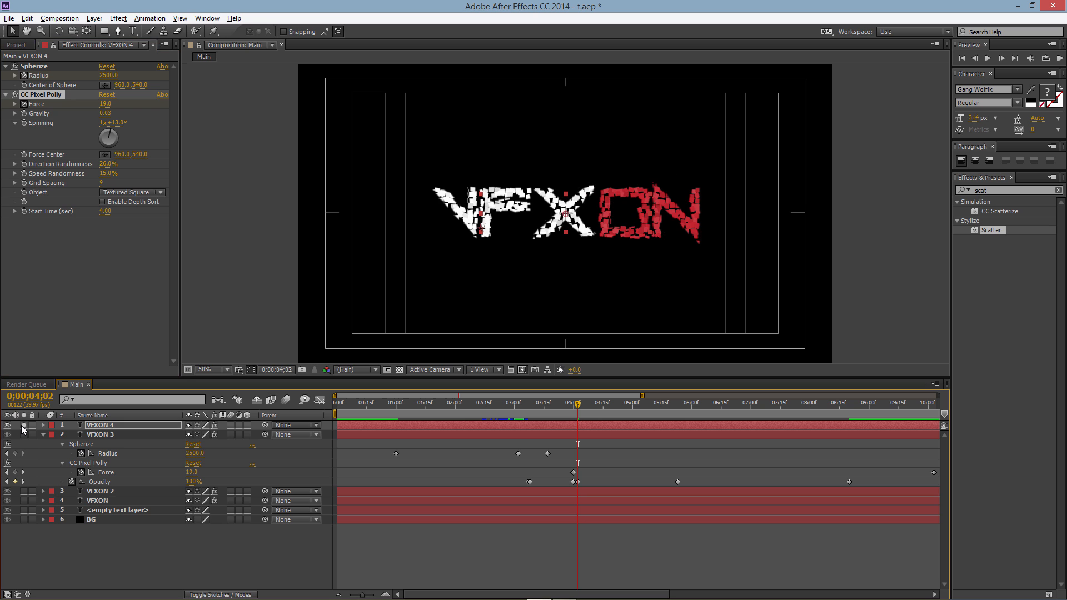
left_click_drag(572, 405, 618, 404)
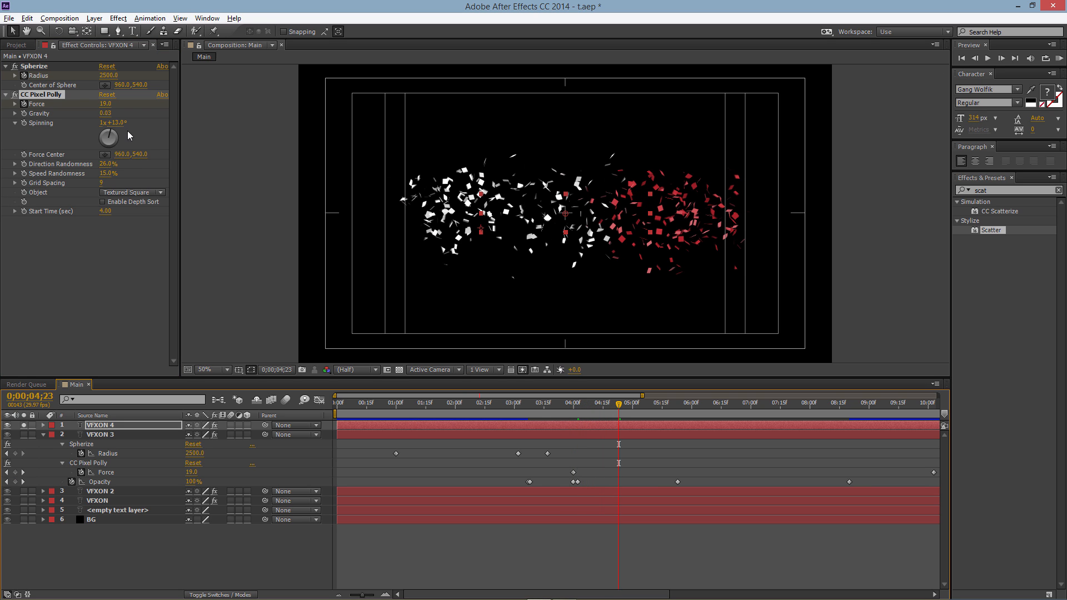
left_click_drag(117, 123, 163, 124)
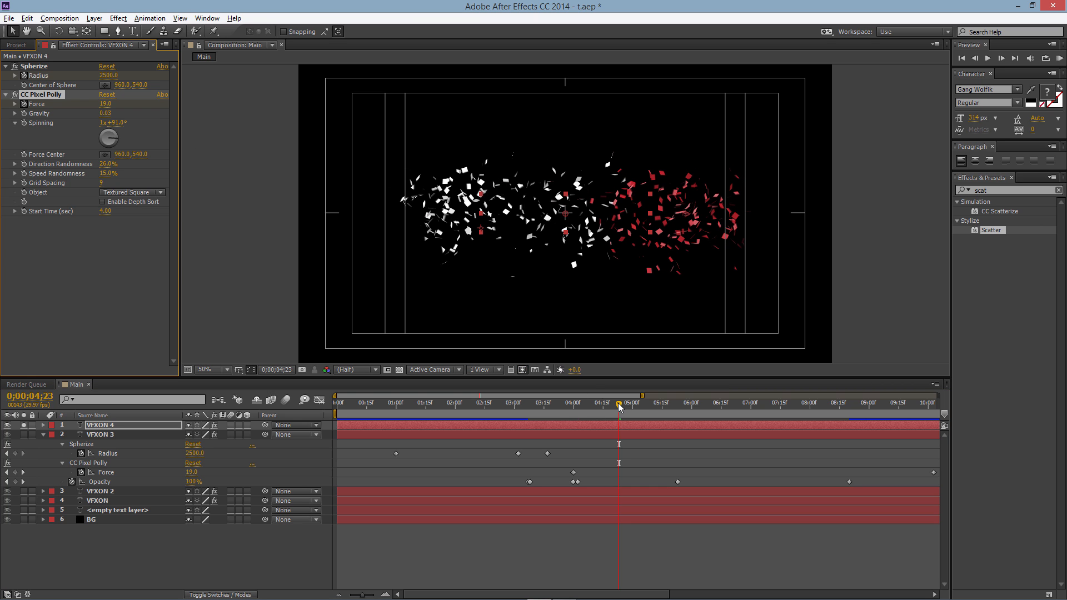
left_click_drag(619, 404, 608, 403)
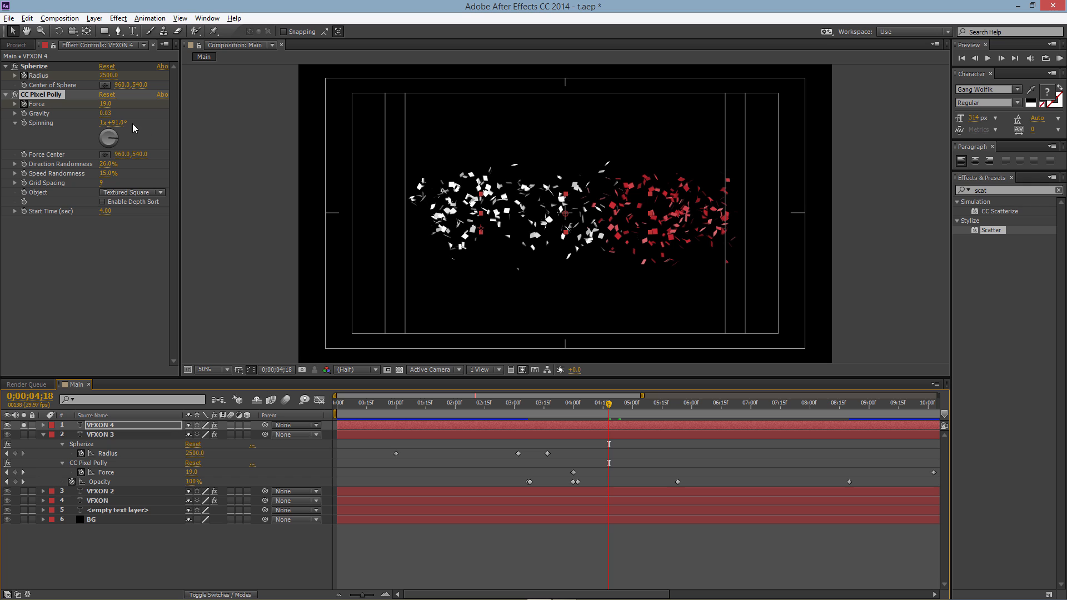
left_click(118, 122)
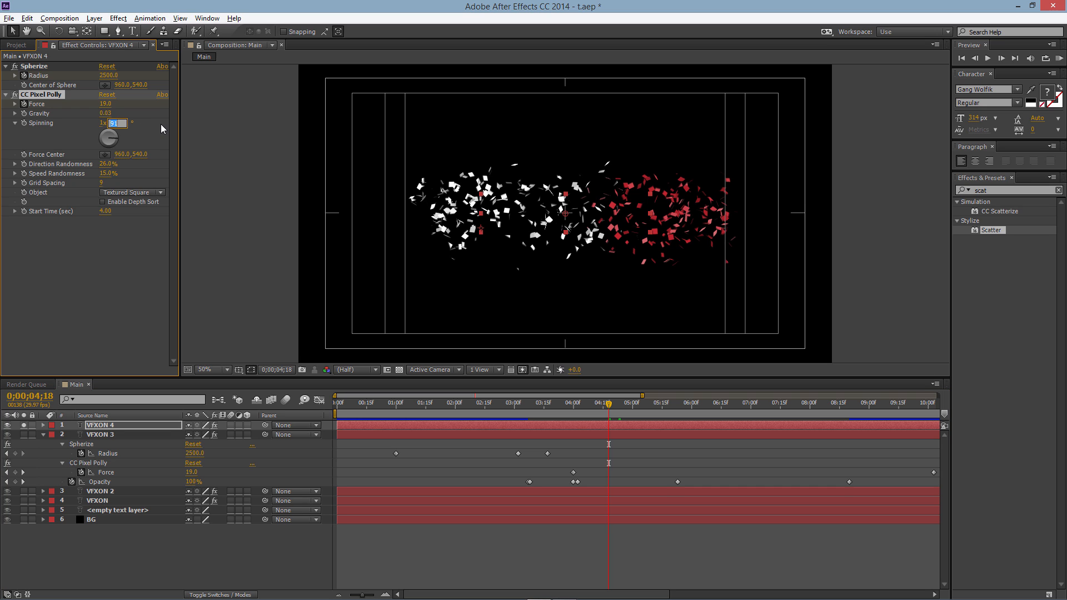
type("0")
key("Return")
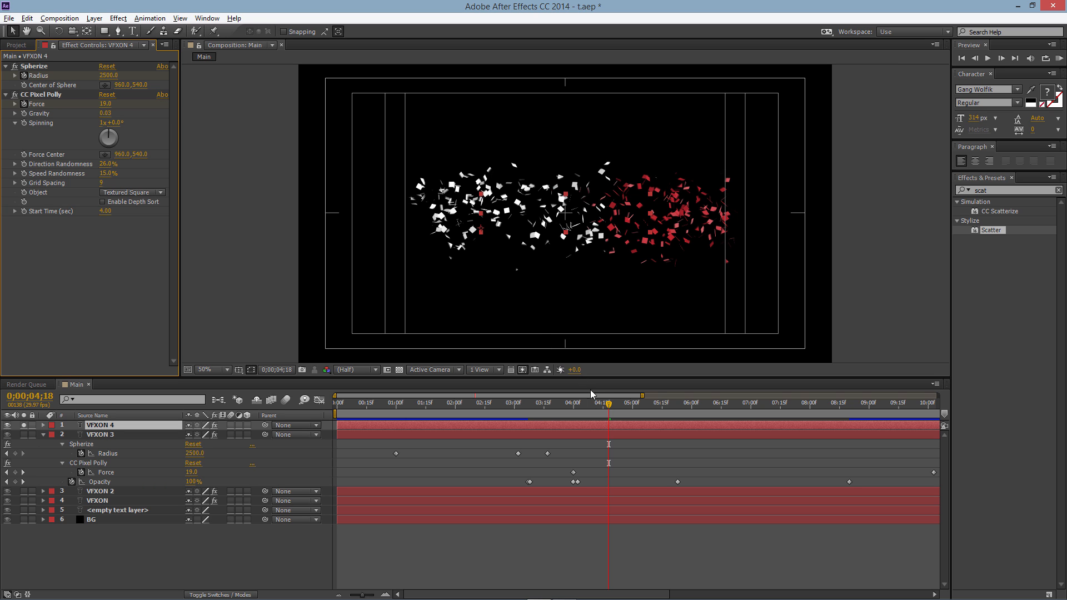
Try a Spinning value of 1x+105° at 0;00;04;24, undo it, and unsolo VFXON 4
mouse_move(609, 406)
left_mouse_down()
mouse_move(572, 414)
mouse_move(621, 416)
left_mouse_up()
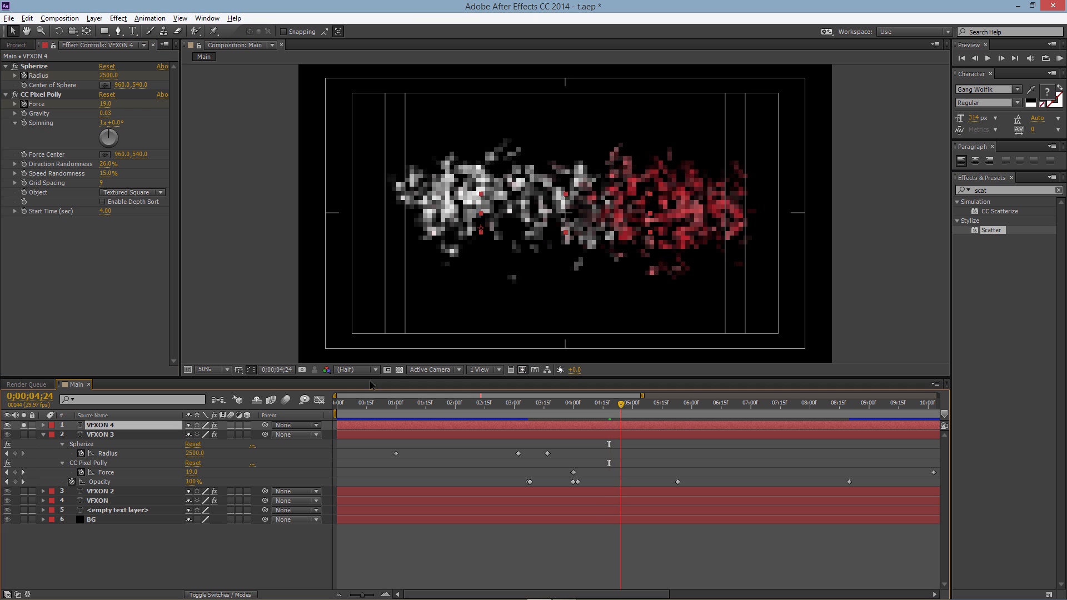
left_click_drag(101, 134, 119, 141)
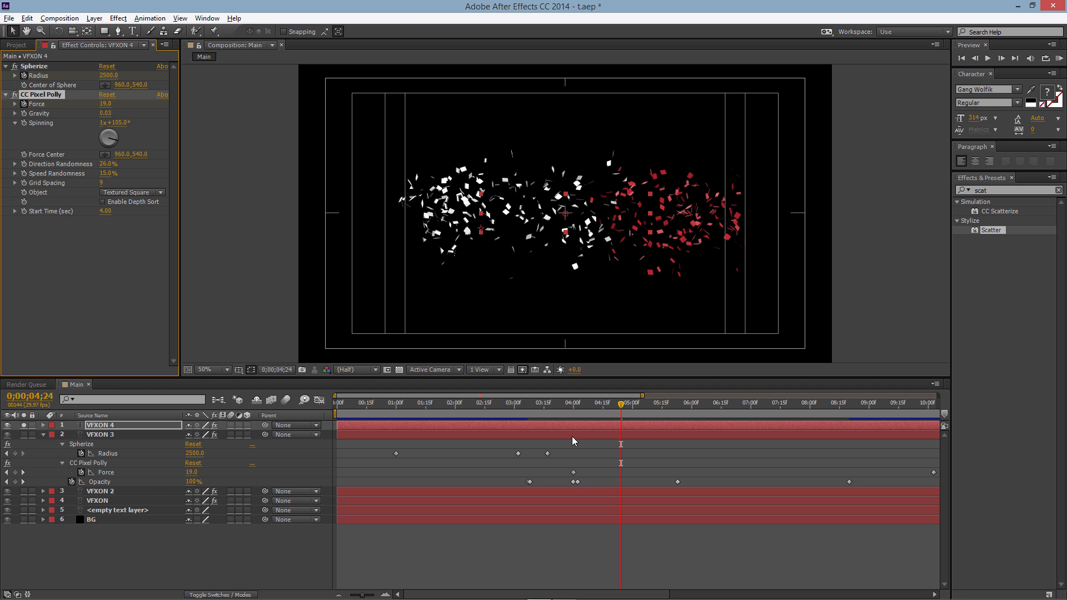
key("ctrl+z")
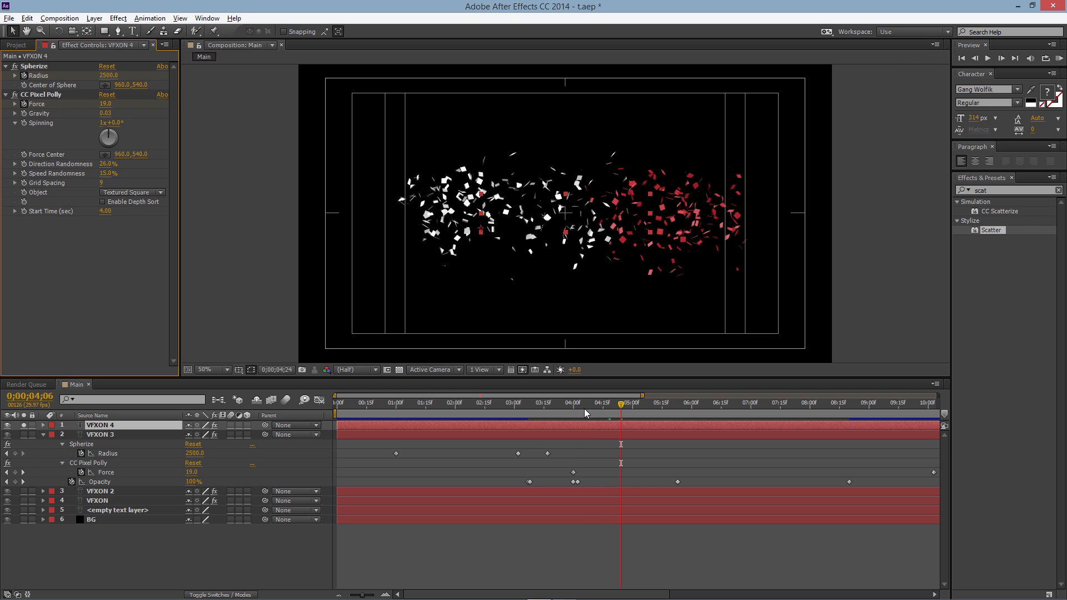
left_click_drag(584, 408, 574, 409)
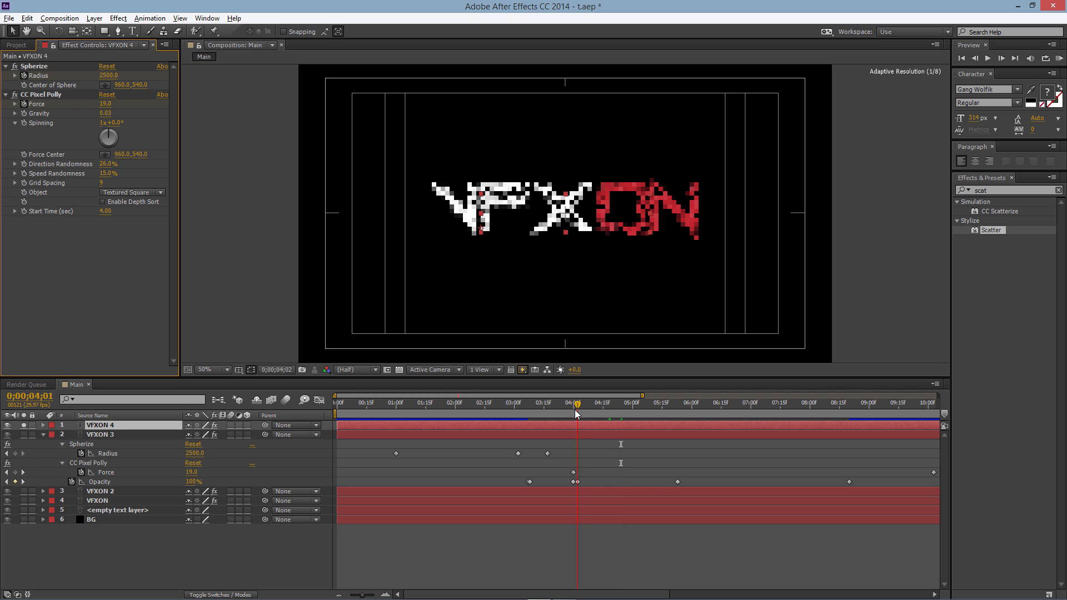
left_click(23, 424)
Delete VFXON 3's Opacity keyframe just before 0;00;03;09
left_click_drag(573, 403, 532, 408)
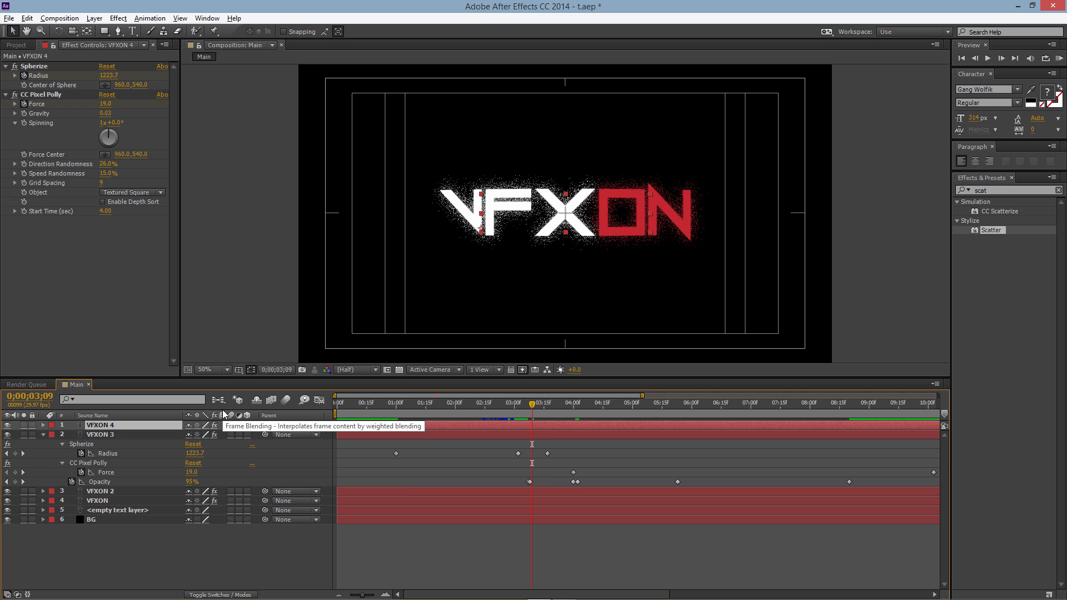
left_click(102, 434)
left_click_drag(524, 476, 534, 483)
left_click(534, 480)
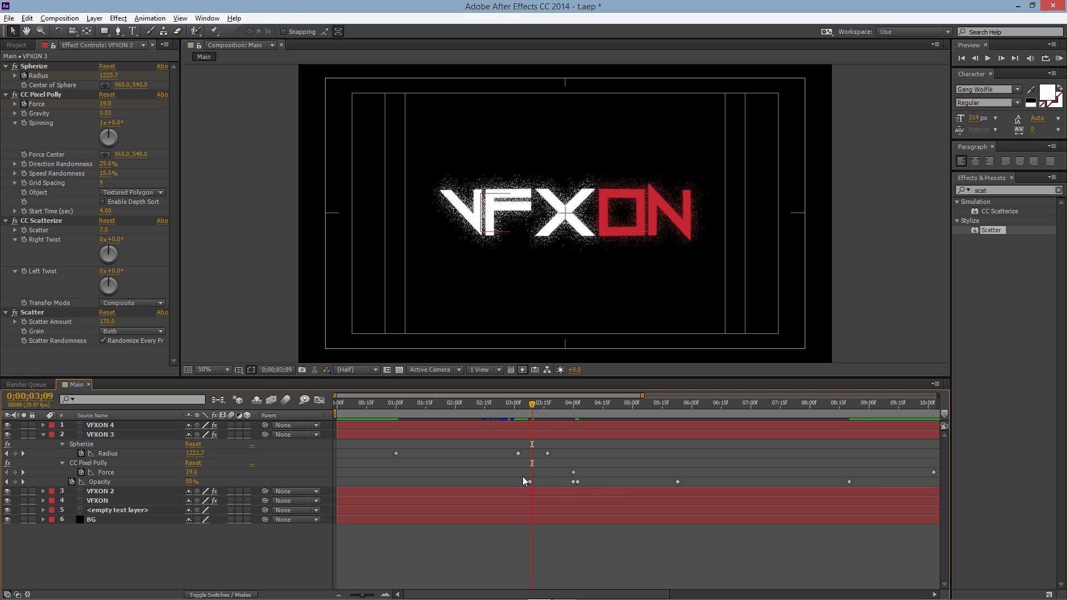
left_click(531, 481)
key("Delete")
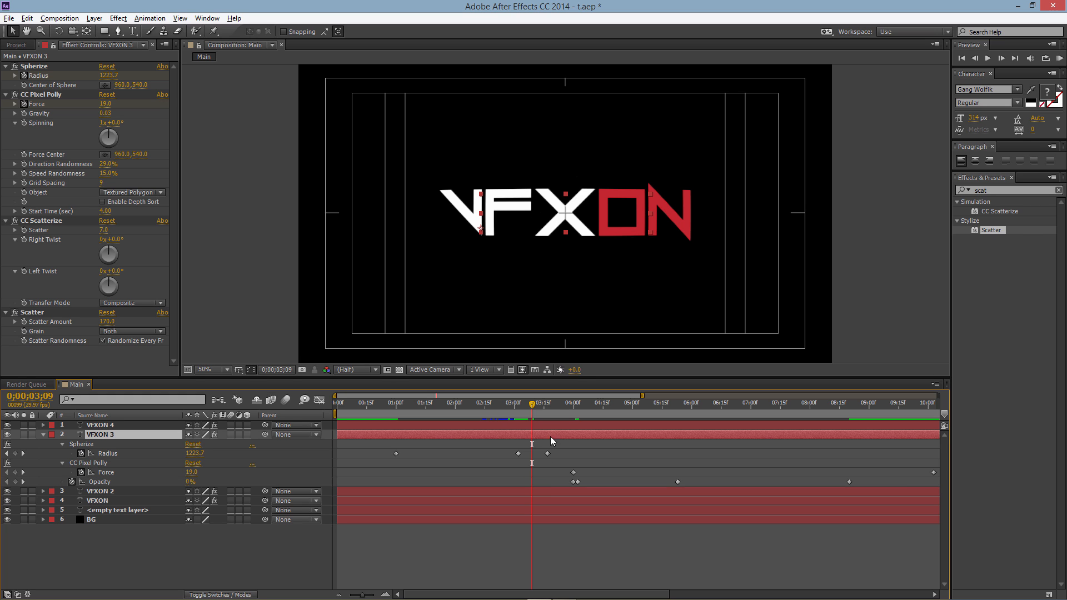
Keyframe VFXON 3's Opacity at 0% at 0;00;05;03 and at 100% at 0;00;04;17, checking the shatter around those frames
left_click_drag(532, 407, 649, 408)
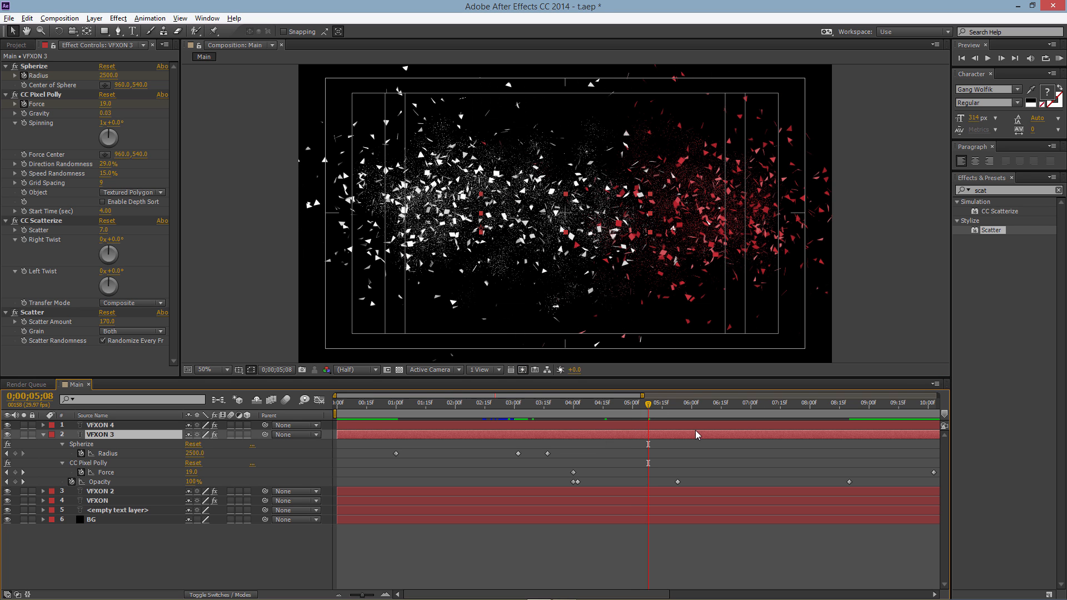
left_click_drag(648, 405, 674, 405)
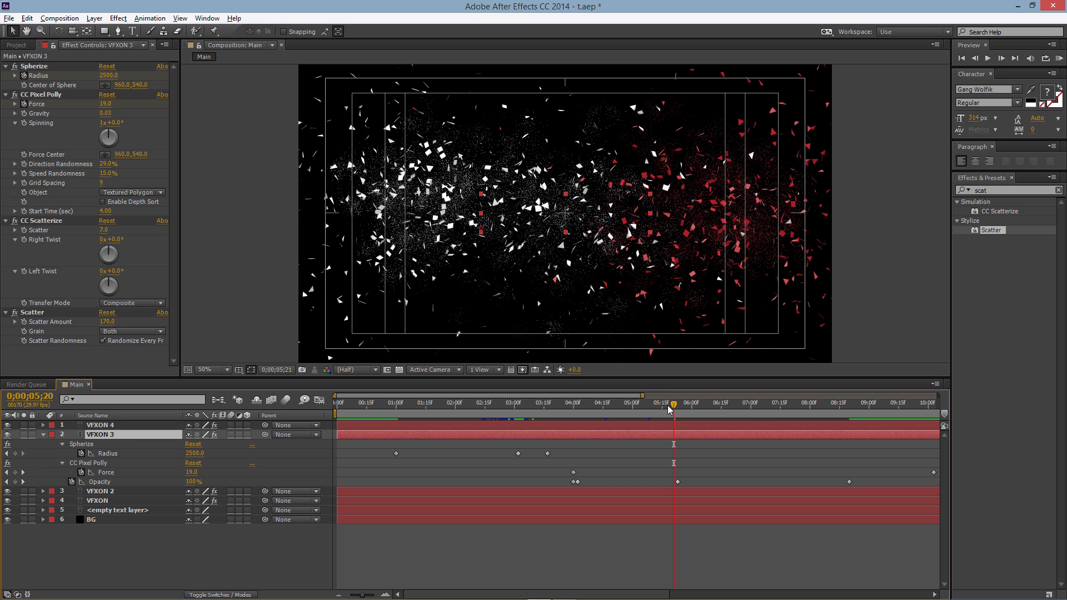
left_click_drag(671, 415, 647, 409)
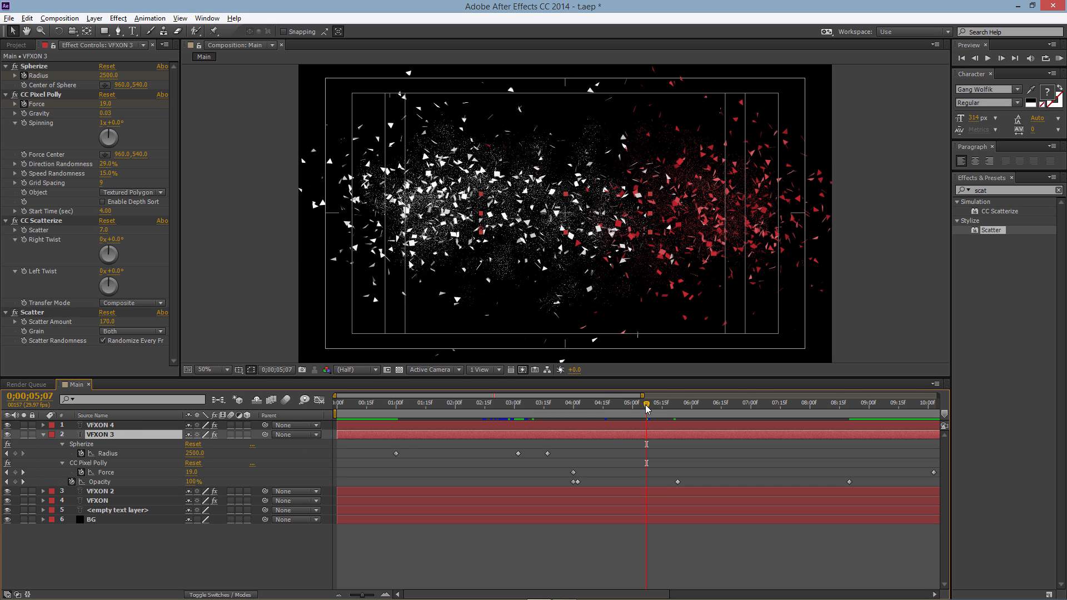
left_click_drag(646, 405, 635, 406)
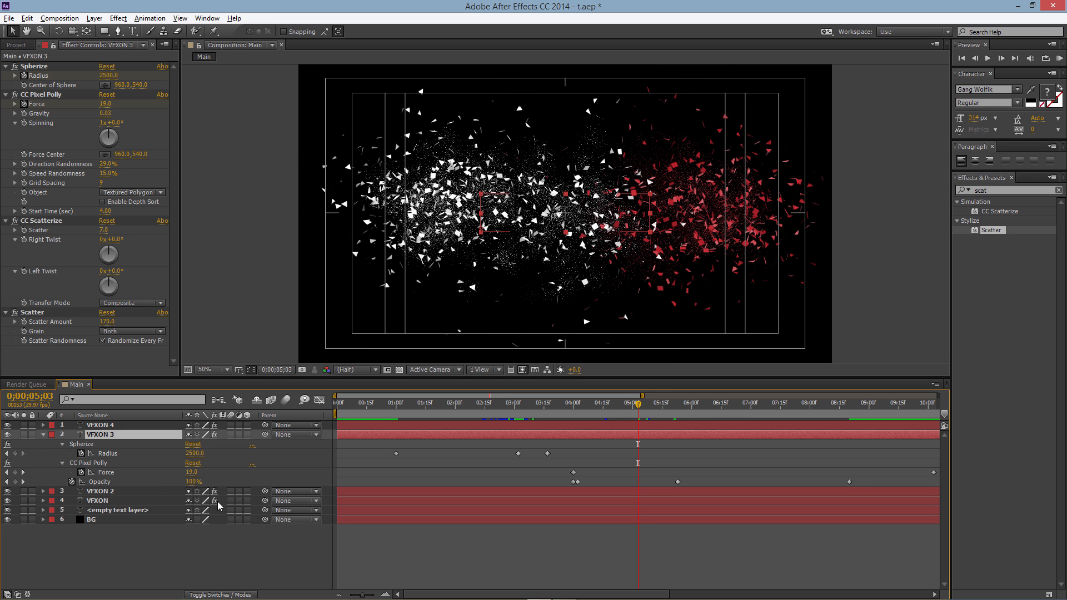
left_click_drag(193, 482, 104, 491)
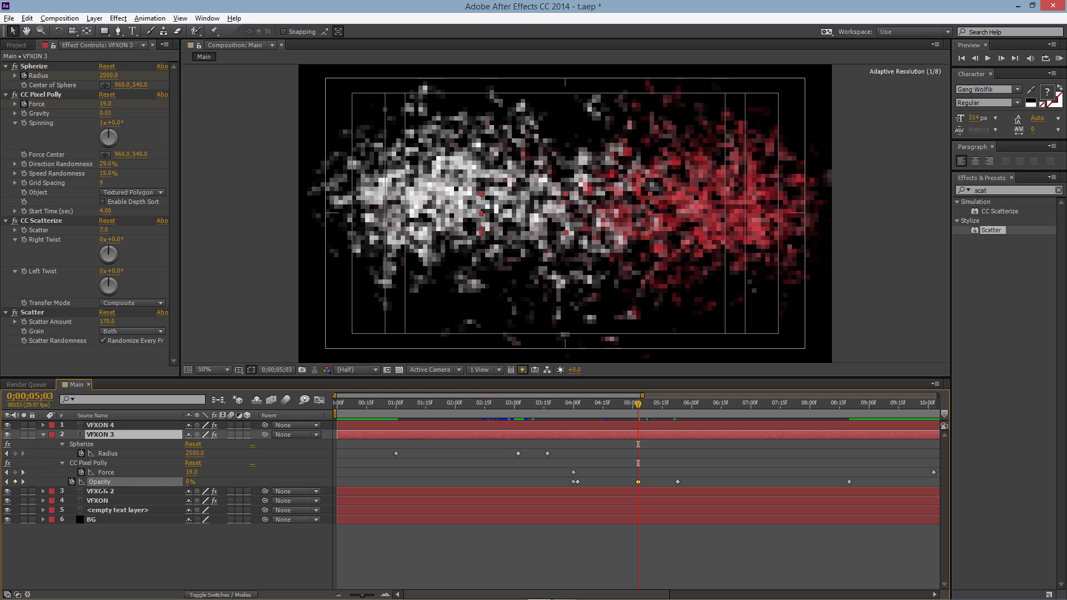
left_click_drag(637, 405, 606, 410)
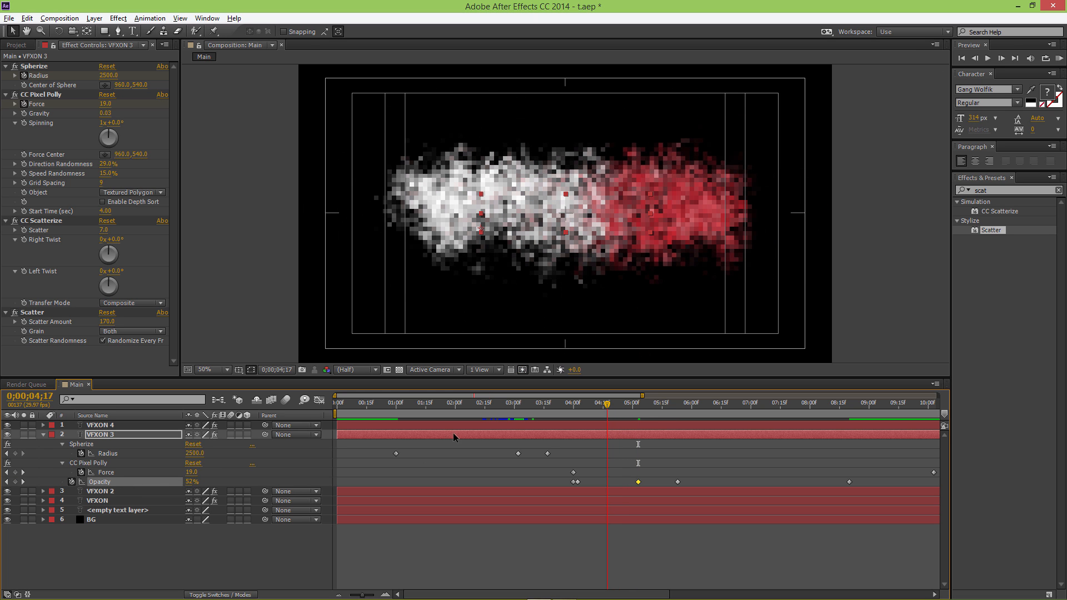
left_click_drag(192, 483, 267, 479)
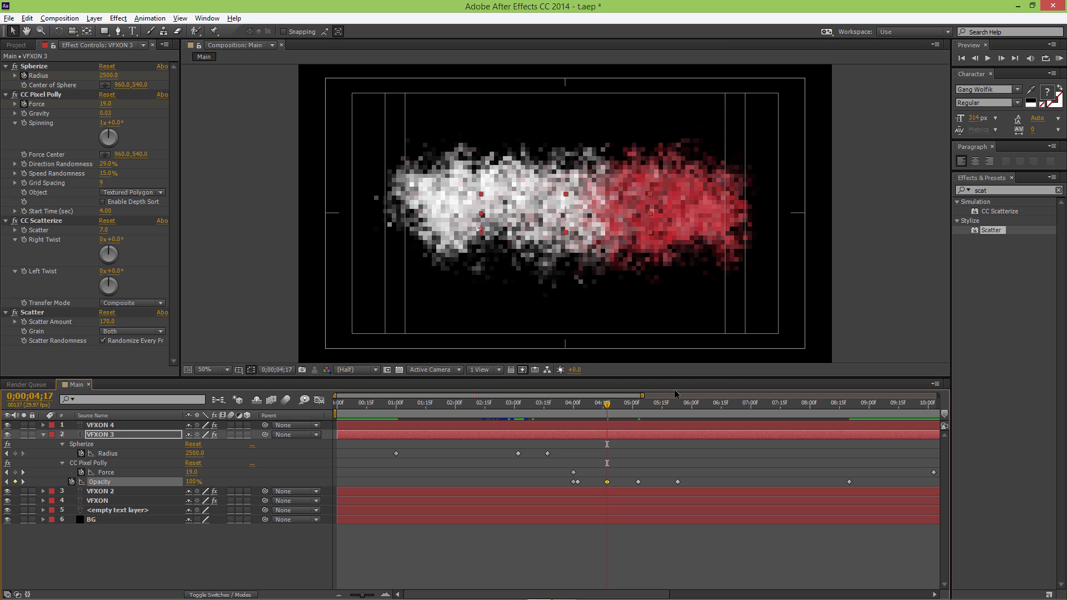
left_click_drag(607, 404, 638, 406)
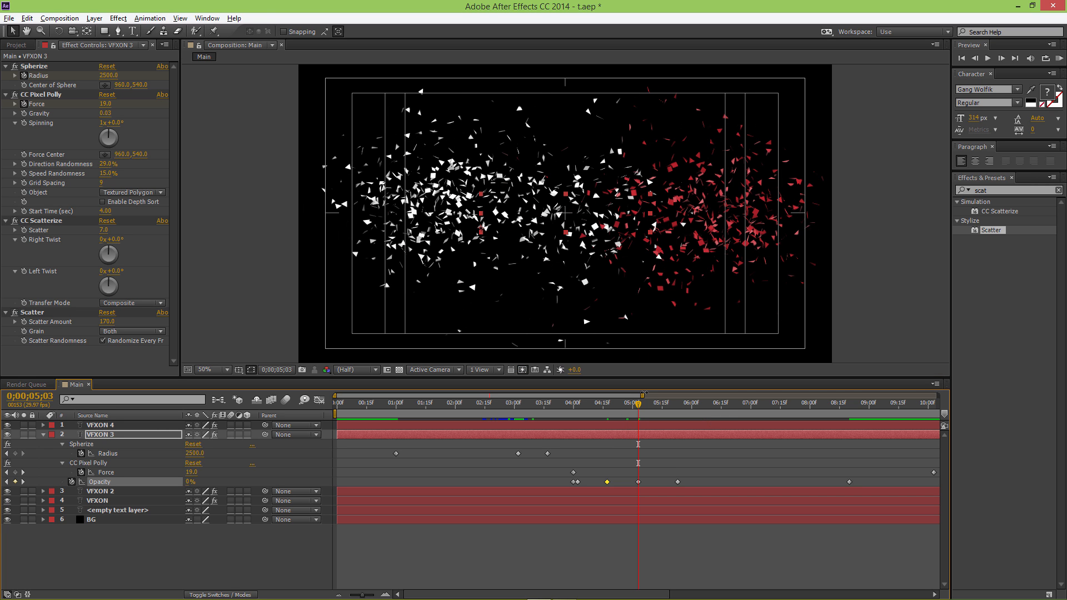
Collapse VFXON 3's properties and hide every layer except BG
left_click(121, 435)
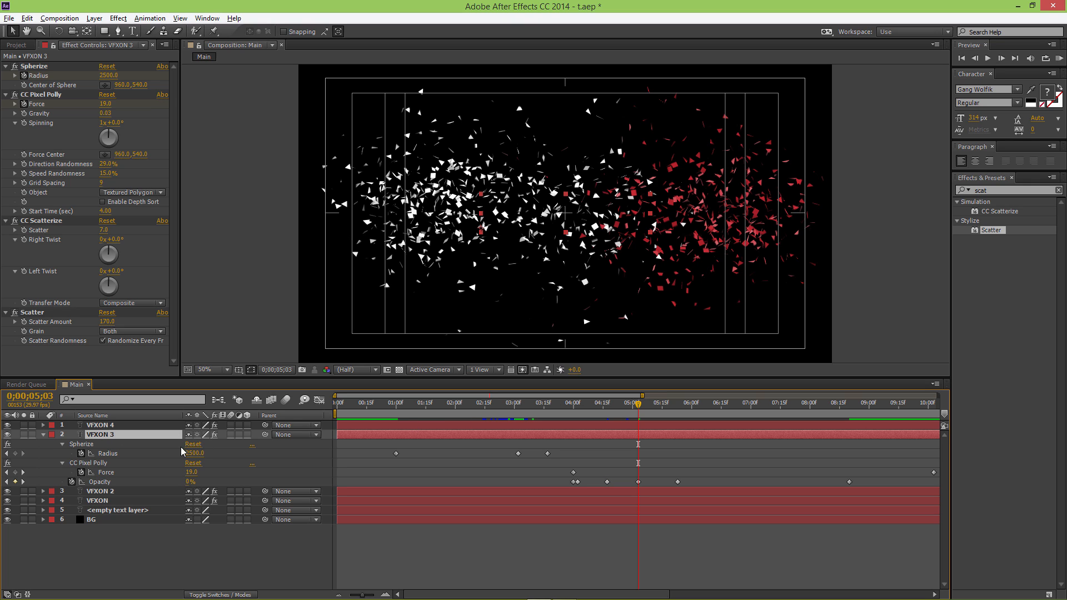
left_click(42, 434)
left_click_drag(7, 425, 8, 464)
left_click(112, 474)
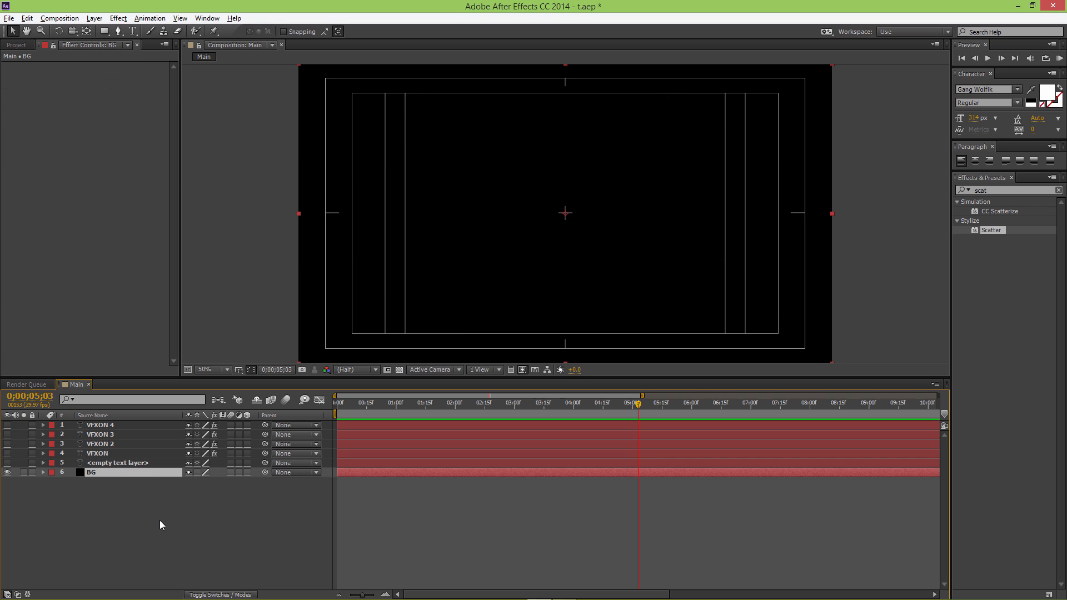
Start a new solid layer in the Main composition and name it Particles
left_click(159, 520)
right_click(141, 502)
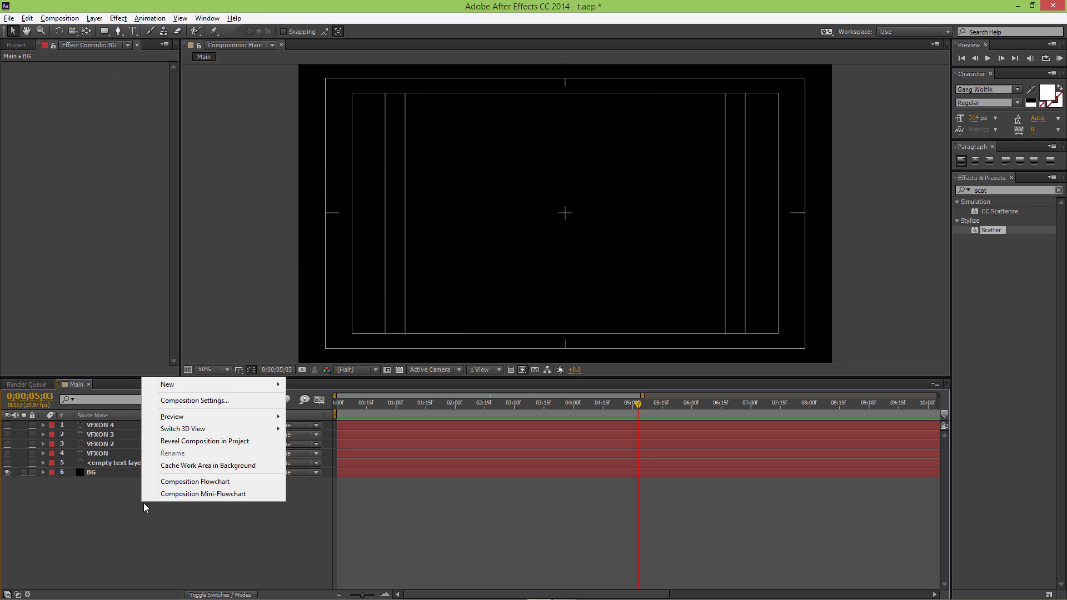
mouse_move(253, 384)
left_click(334, 413)
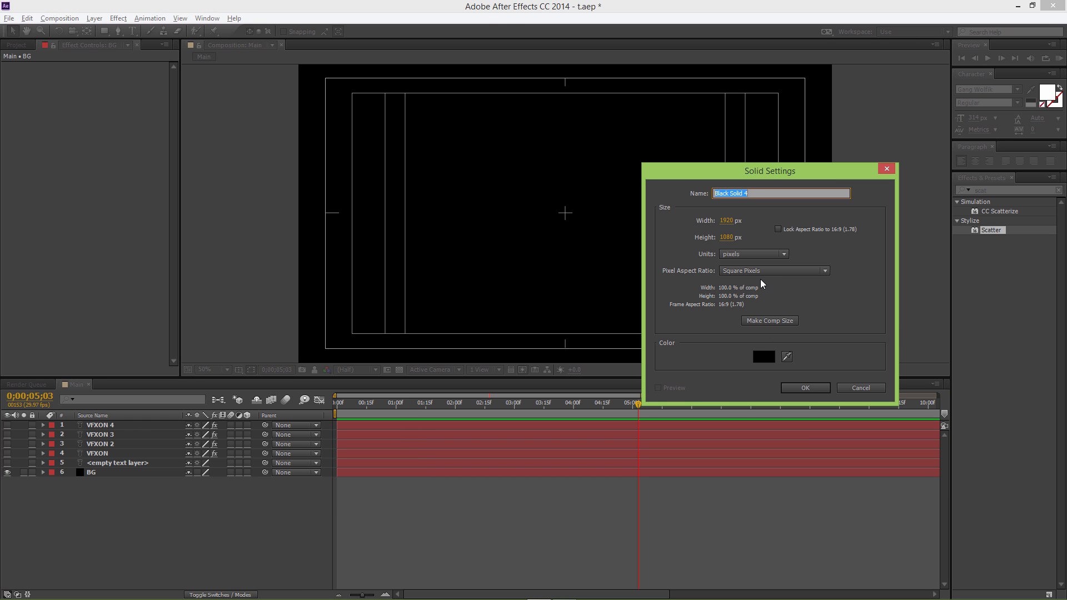
type("Particles")
Set the Particles solid's colour to A5005D and create the layer
left_click(764, 356)
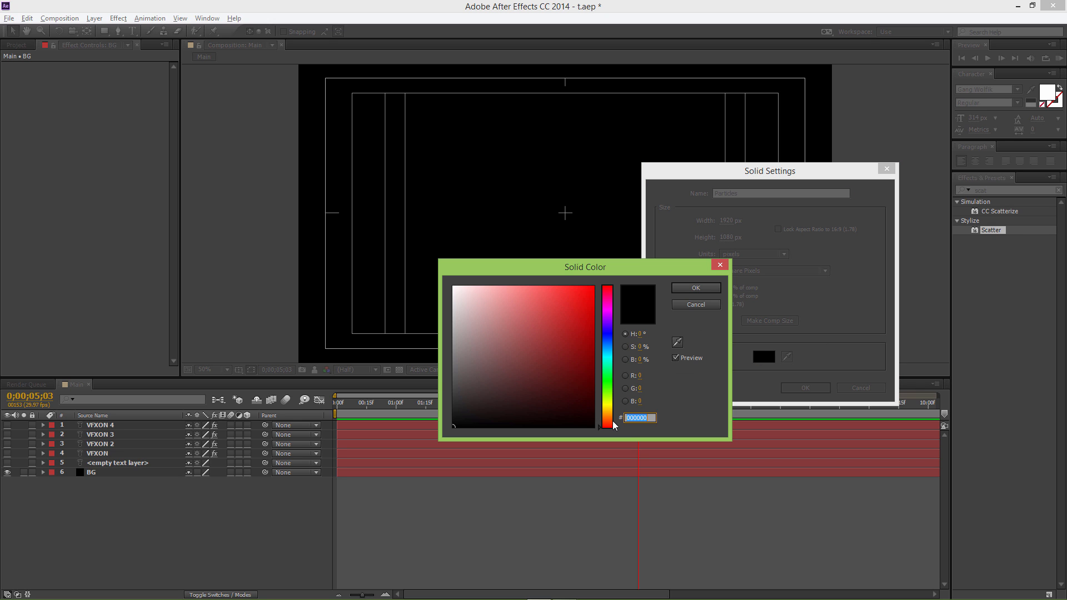
type("A5005D")
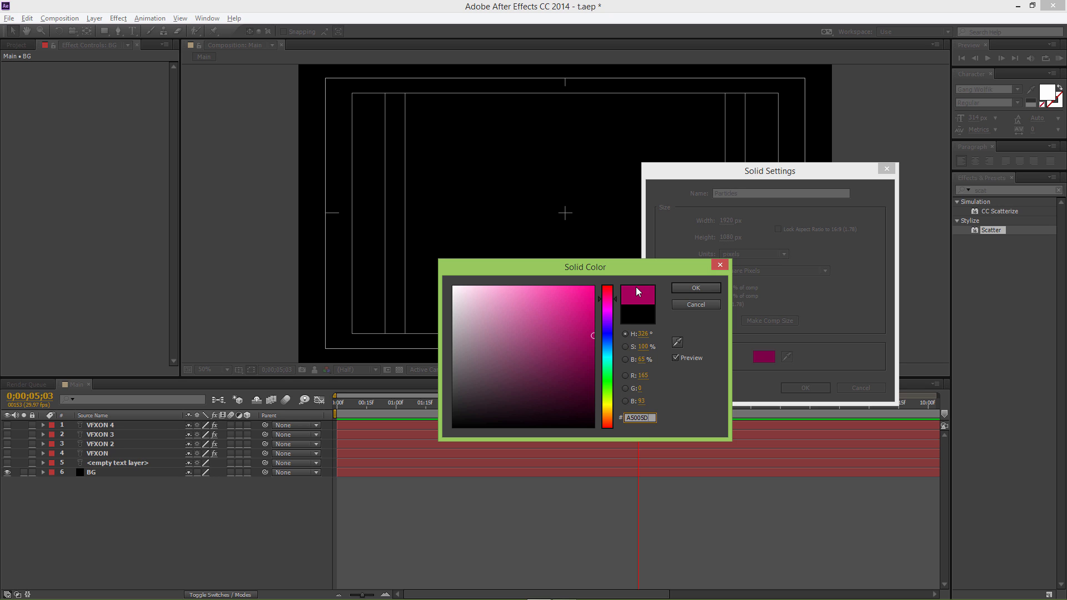
left_click(608, 332)
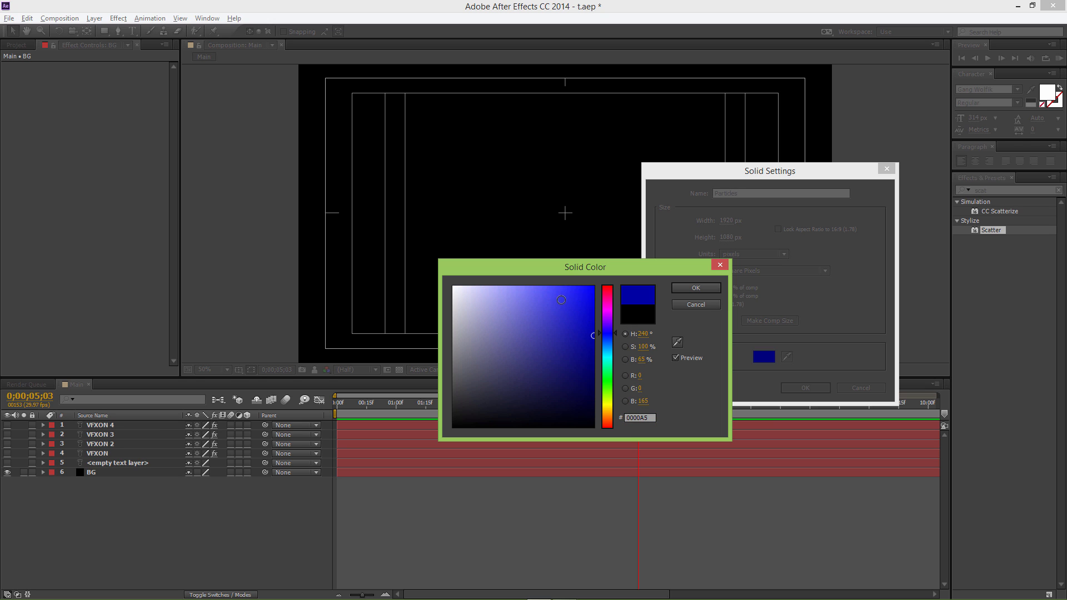
left_click(578, 298)
left_click_drag(646, 419, 580, 415)
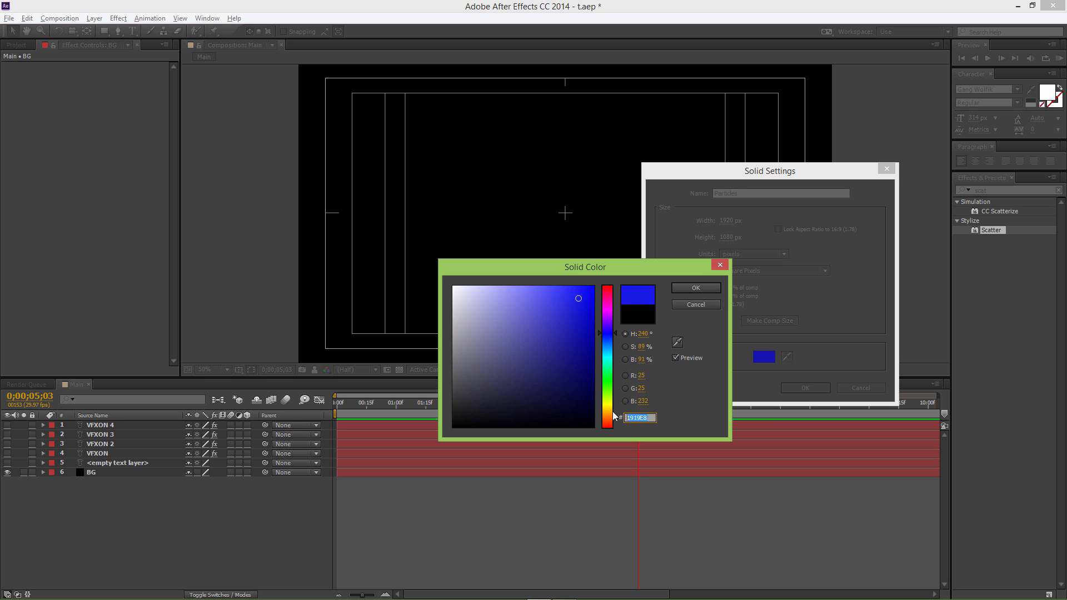
type("A5005D")
left_click(708, 283)
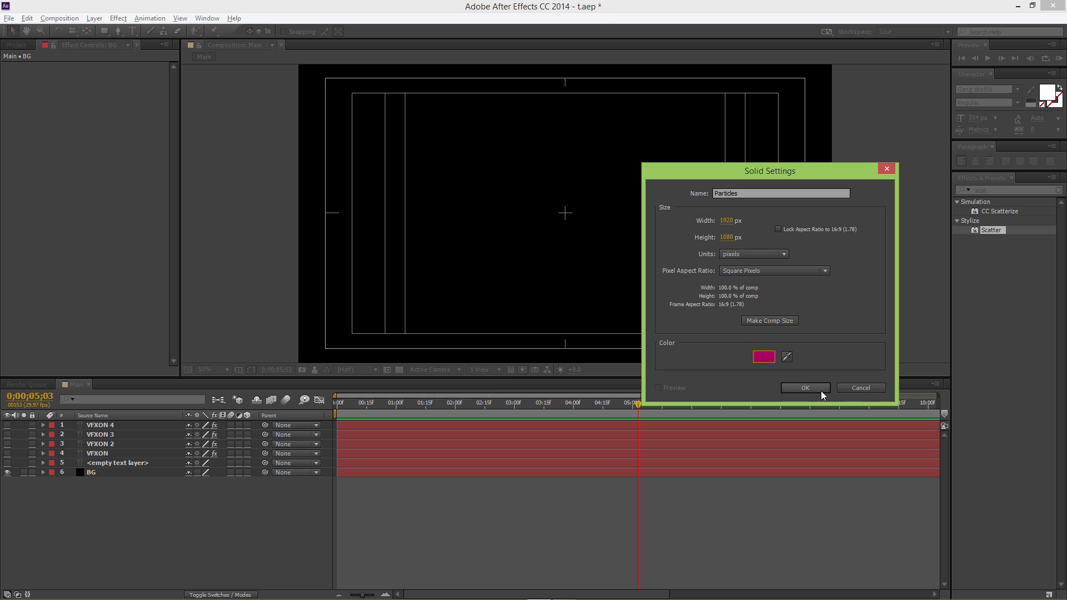
left_click(821, 392)
Apply the CC Particle World effect to the Particles layer and set its Birth Rate to 0.1
left_click(976, 189)
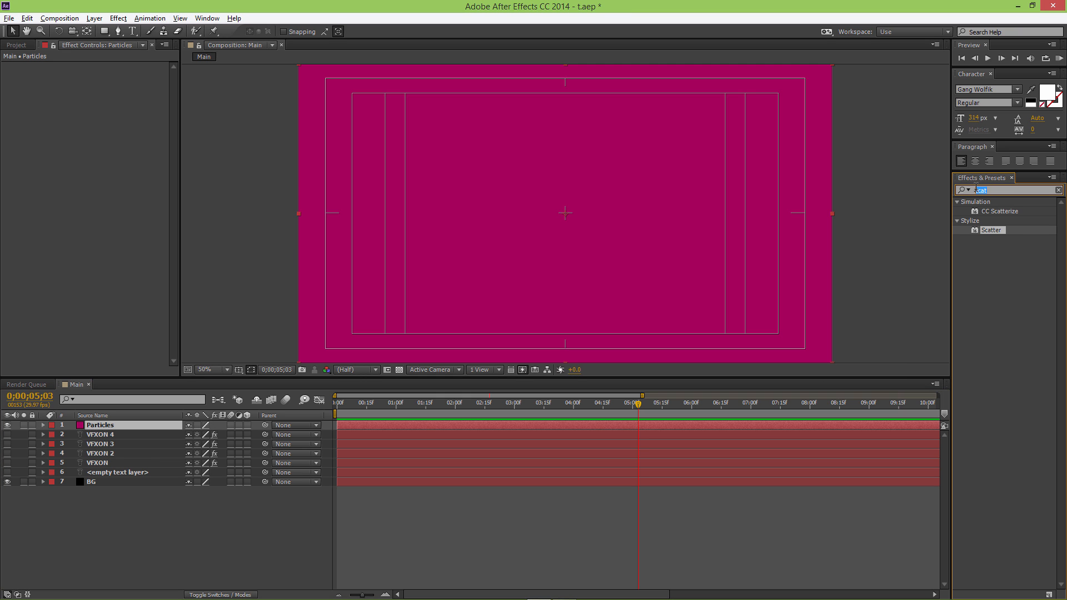
type("particle")
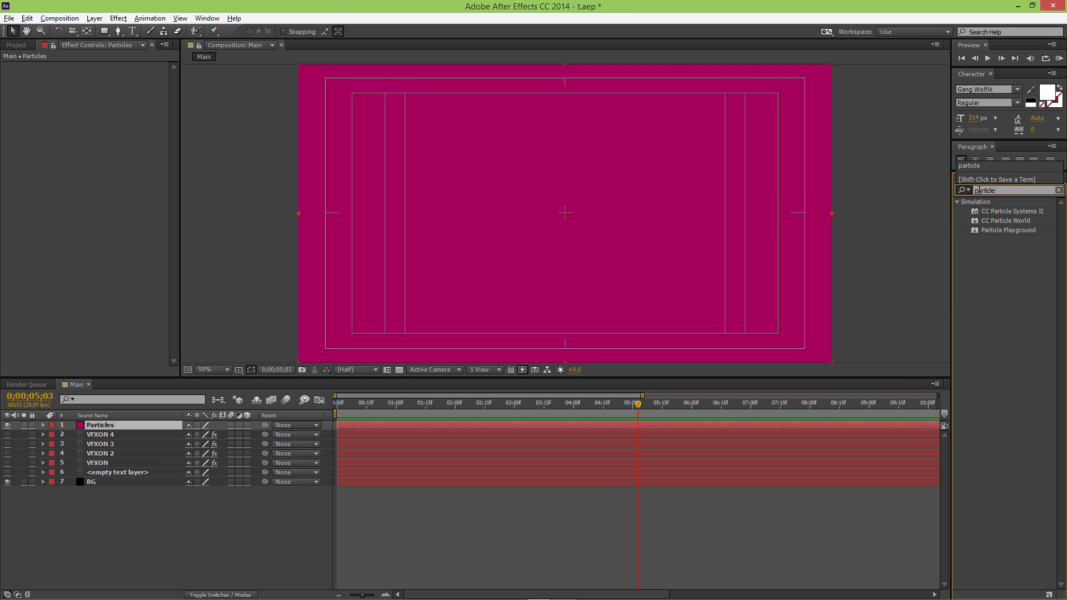
left_click_drag(1021, 222, 145, 425)
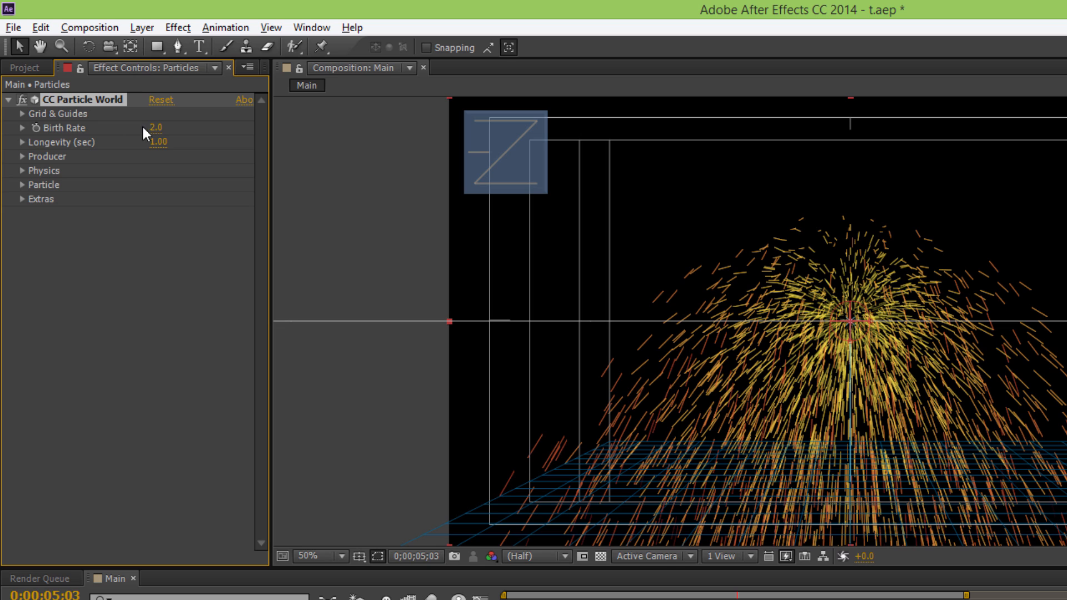
left_click(153, 128)
type("0.1")
left_click(183, 243)
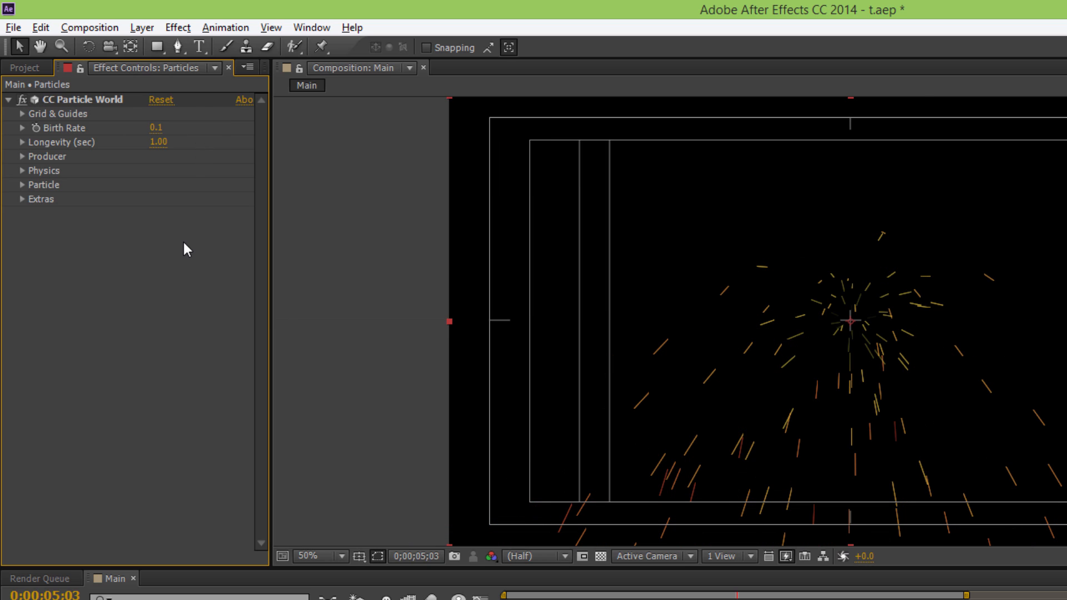
Set CC Particle World's Producer Position Z to 0.27 and Radius X to 1.155
left_click(22, 156)
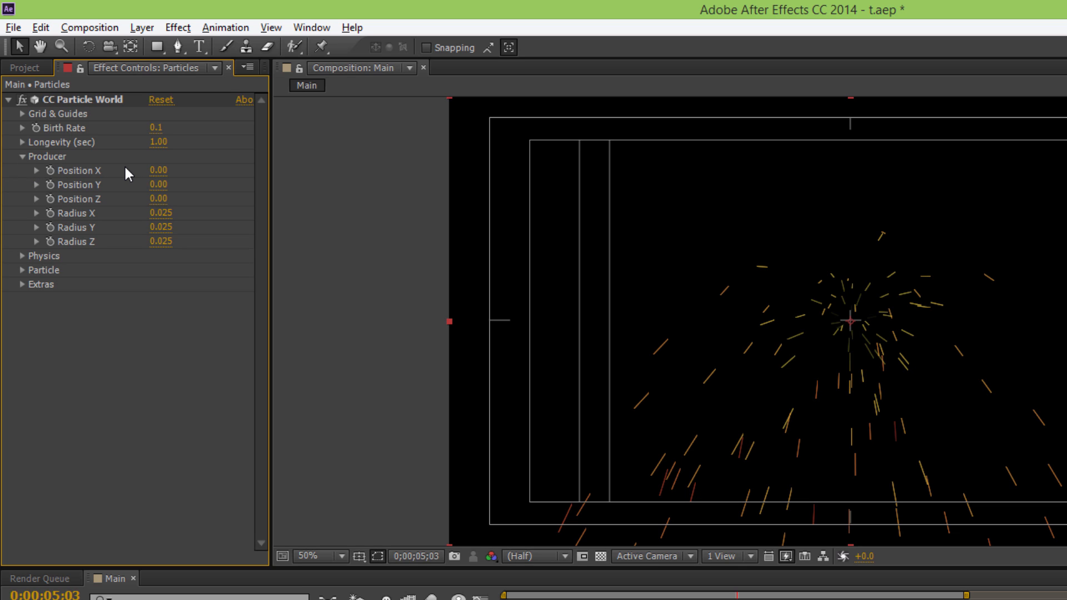
left_click(160, 200)
type(".27")
key("Return")
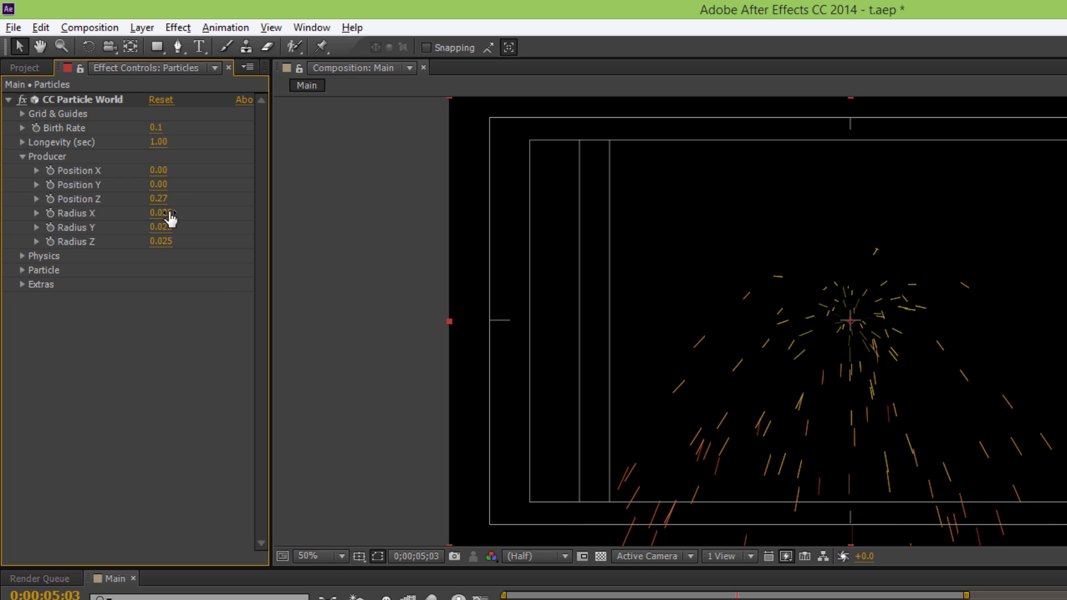
left_click(167, 214)
type("1.155")
key("Return")
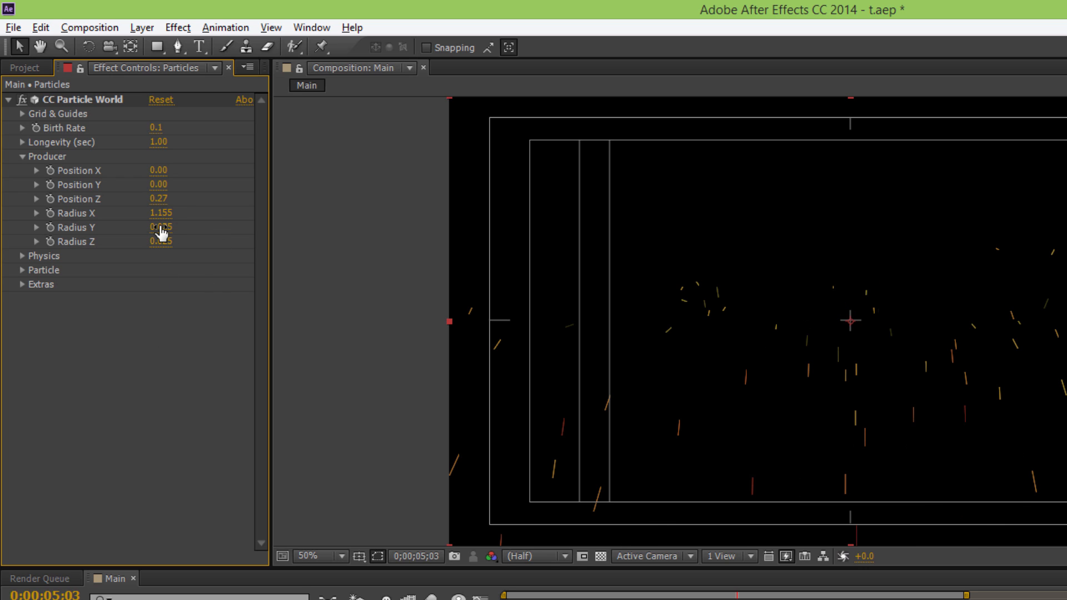
Set the Producer Radius Y to 0.385 and Radius Z to 2.710
left_click(162, 227)
type("0.")
key("Return")
left_click(158, 242)
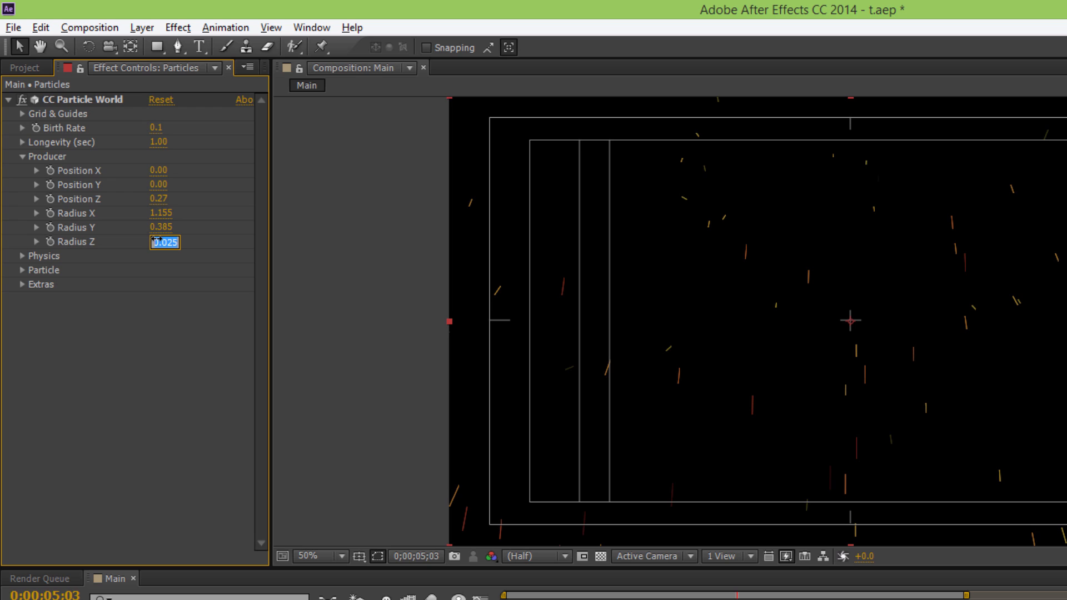
type("2.710")
key("Return")
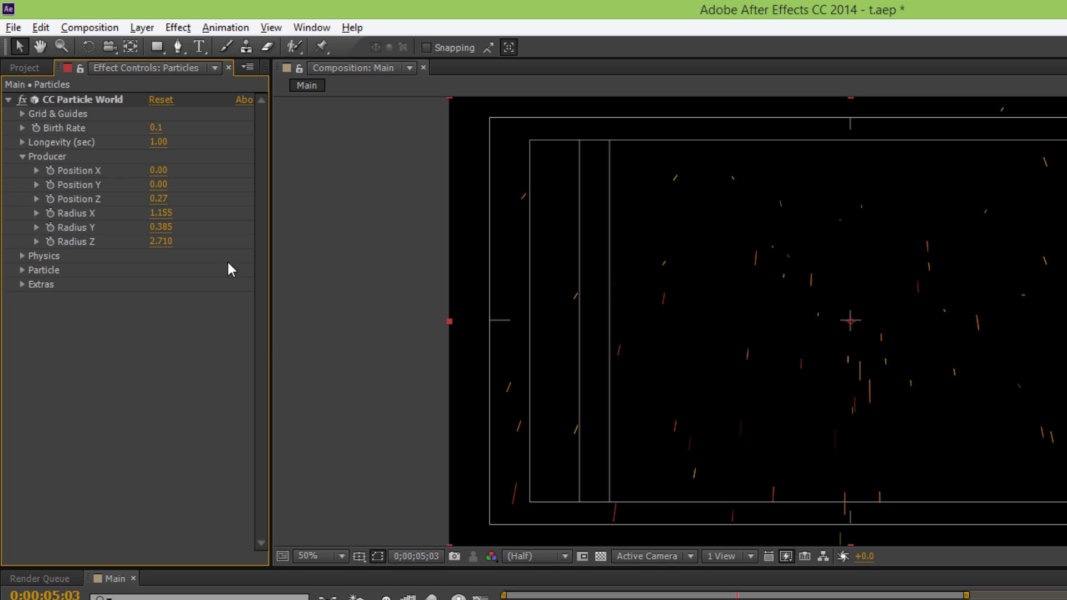
Set CC Particle World's Gravity to 0.010 in its Physics settings
left_click(23, 256)
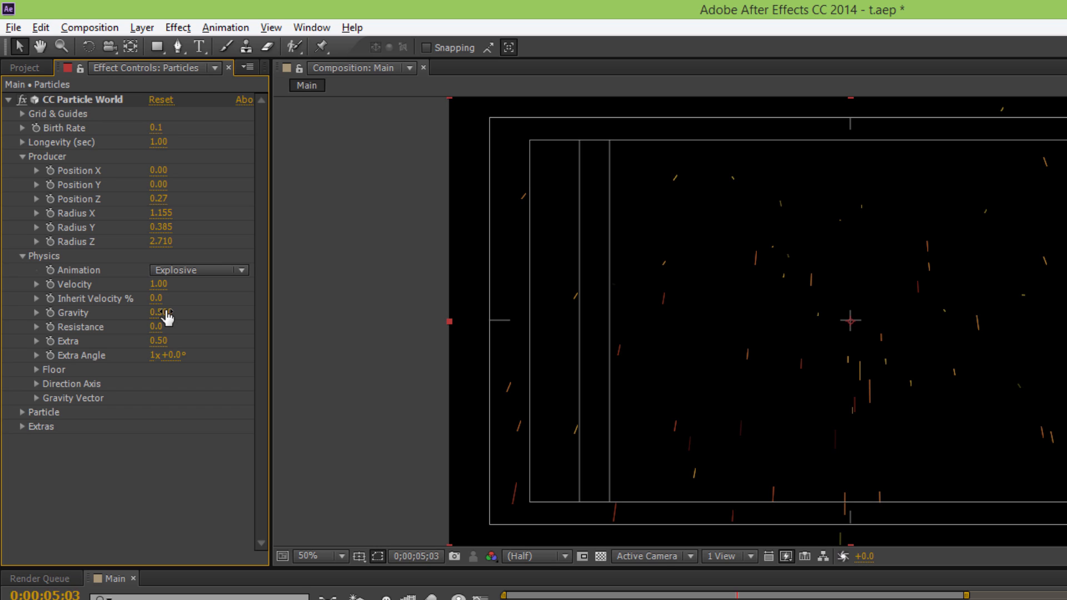
left_click(164, 312)
type(".010")
key("Return")
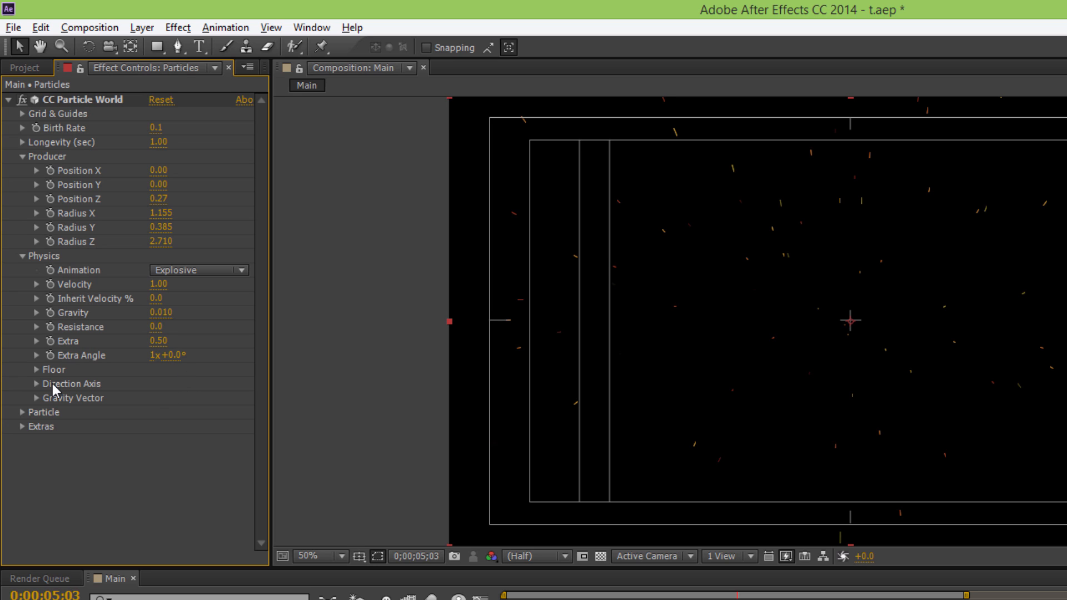
Change the Particle Type to Lens Convex and set the Birth Size to 0.600
left_click(22, 413)
scroll(150, 371, "down", 4)
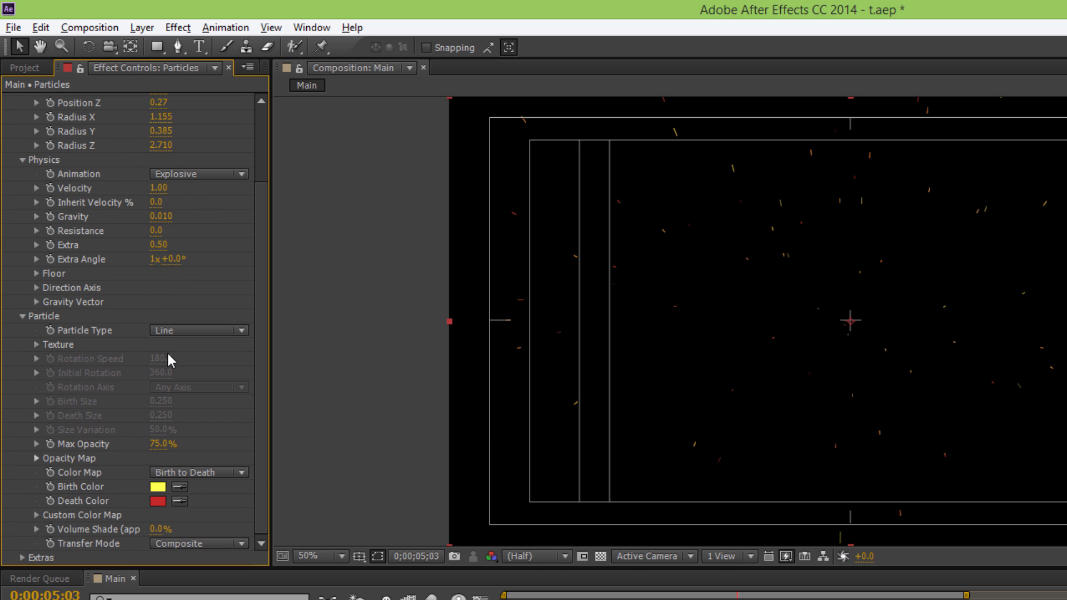
left_click(177, 330)
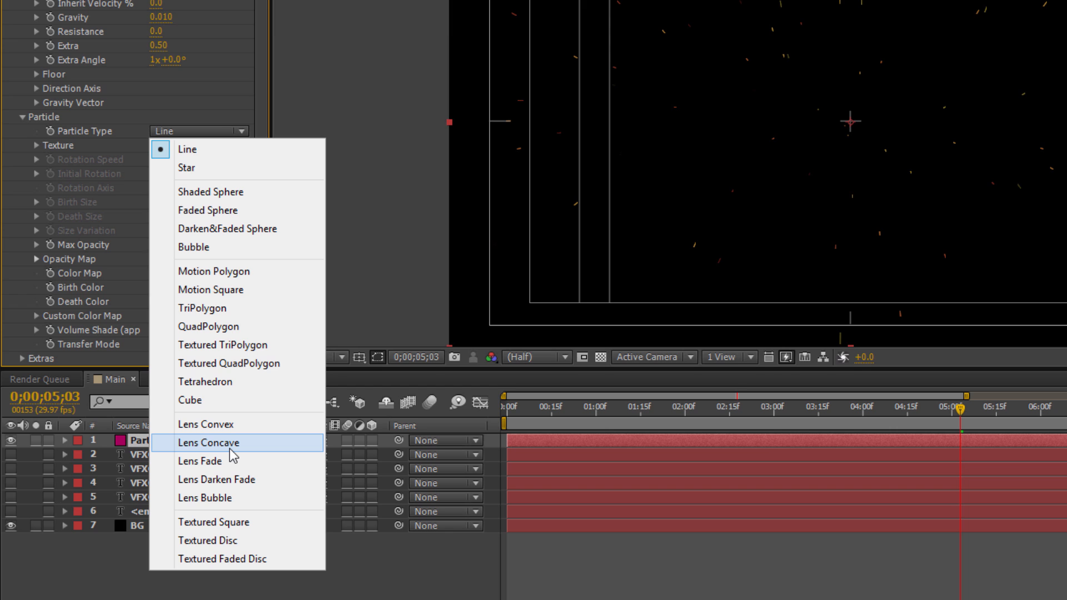
left_click(232, 424)
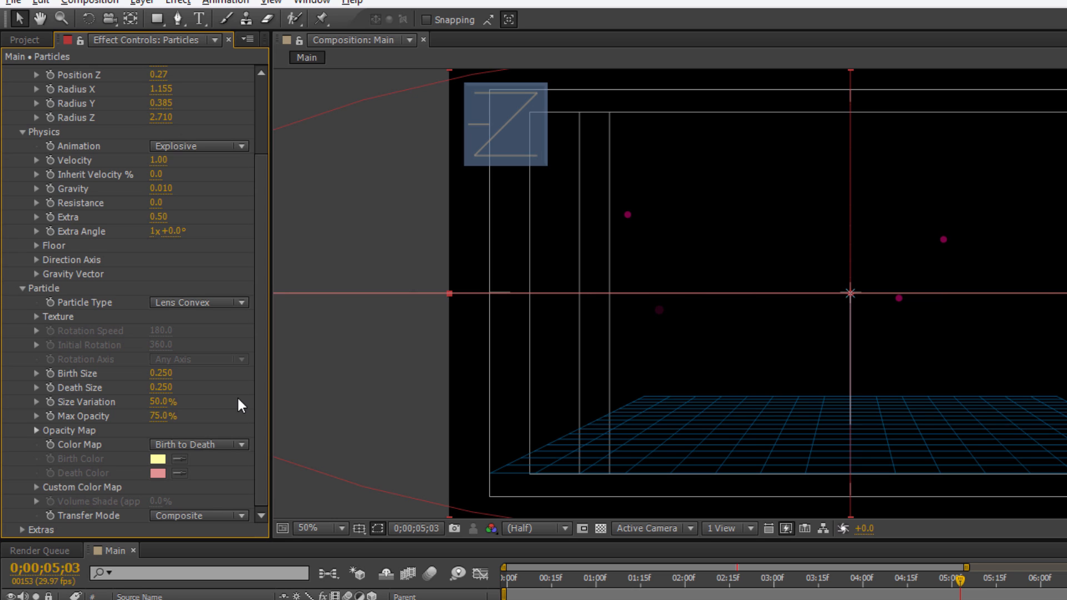
left_click(162, 373)
type(".6")
key("Return")
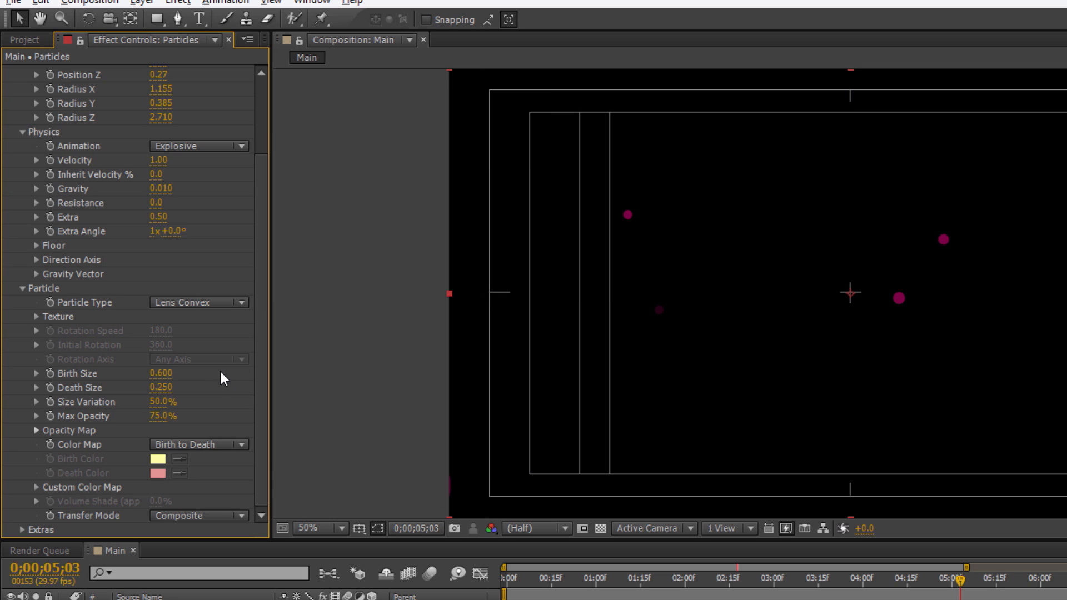
Set the particles' Size Variation to 57% and Max Opacity to 61%
left_click(165, 403)
type("57")
key("Return")
left_click(161, 417)
type("61")
key("Return")
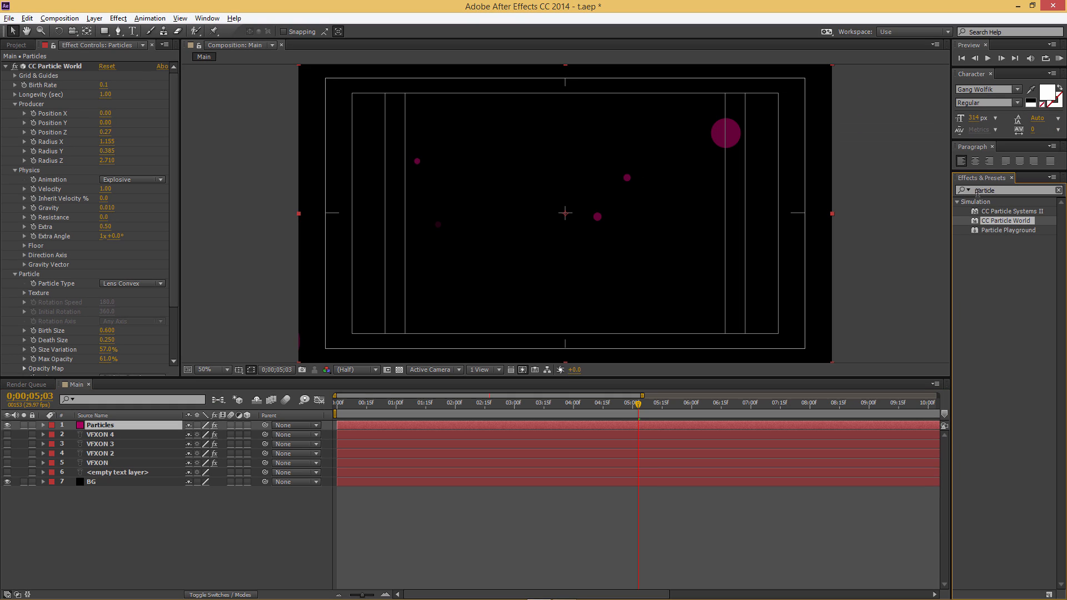
Find the CC Lens effect and apply it to the Particles layer after CC Particle World
left_click_drag(1005, 189, 974, 190)
type("cc lens")
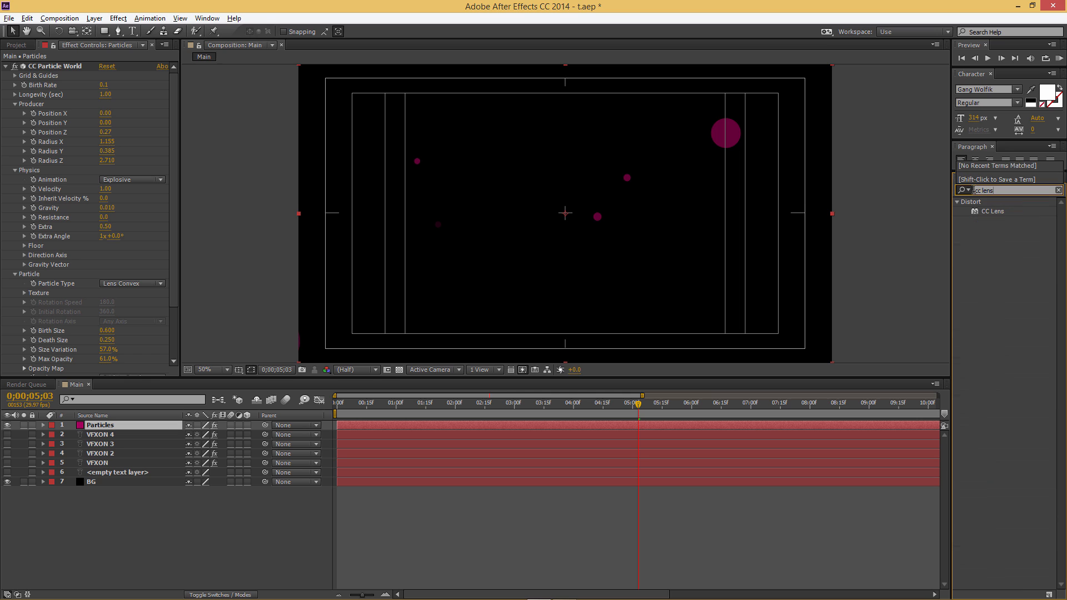
left_click(1007, 211)
left_click(6, 67)
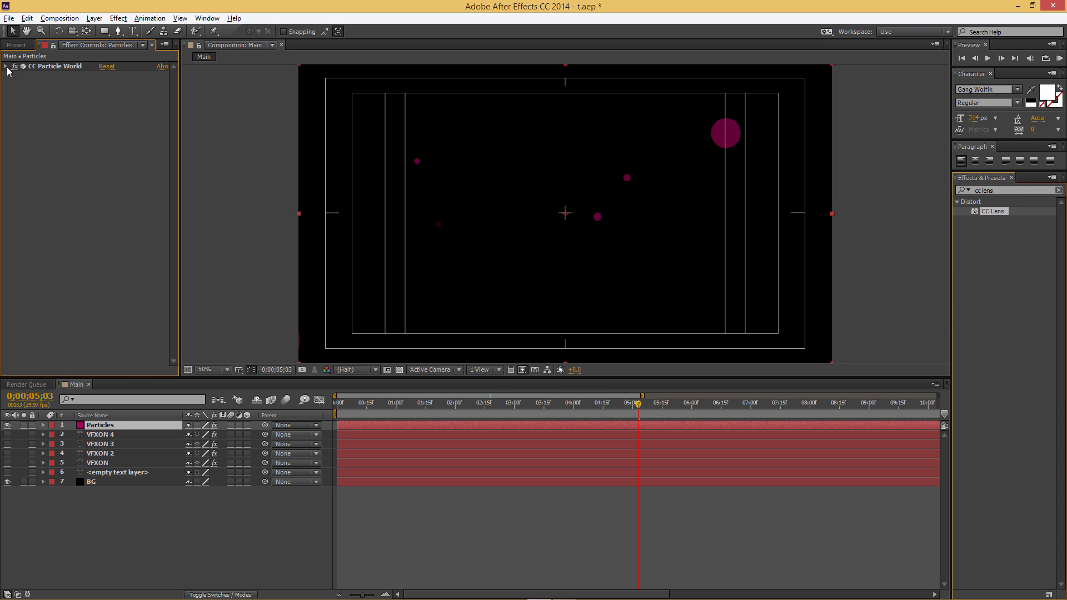
left_click_drag(994, 214, 36, 185)
Apply Gaussian Blur to the Particles layer between CC Particle World and CC Lens, with Blurriness 31
left_click(997, 191)
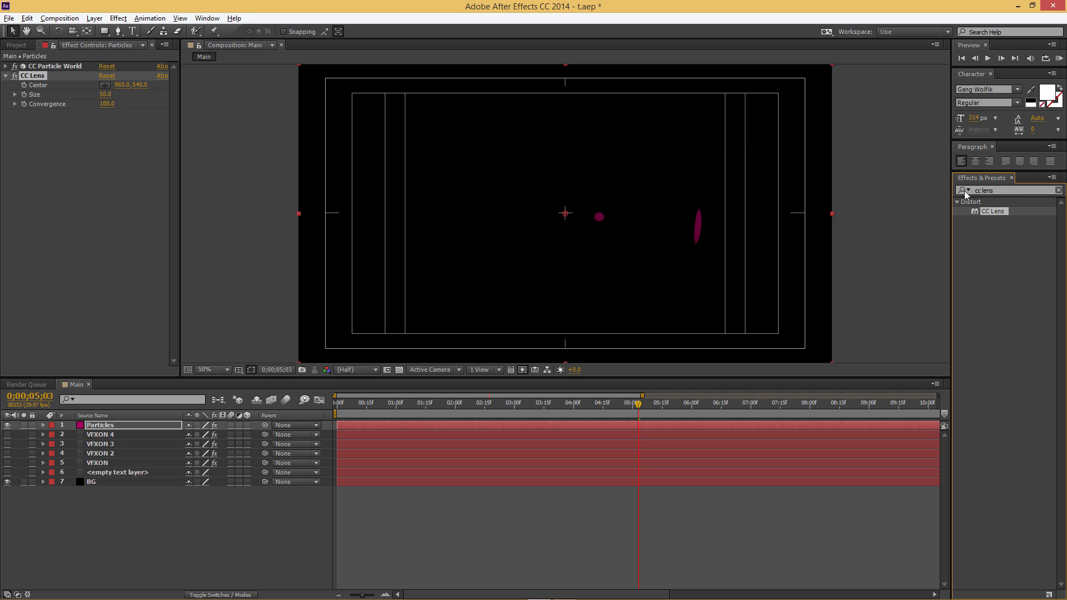
left_click(1011, 190)
type("b")
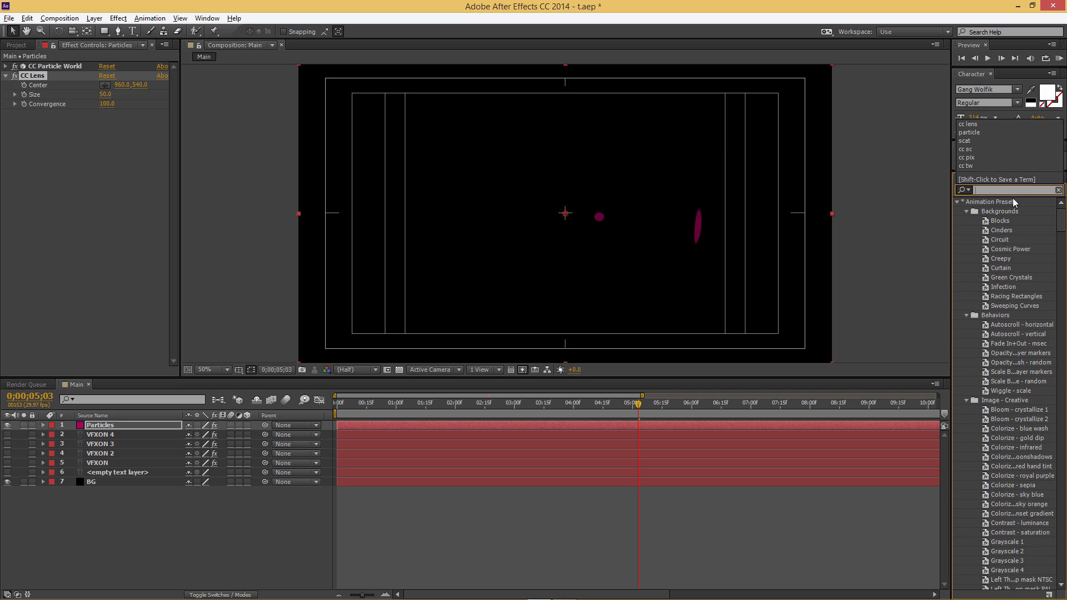
type("lur")
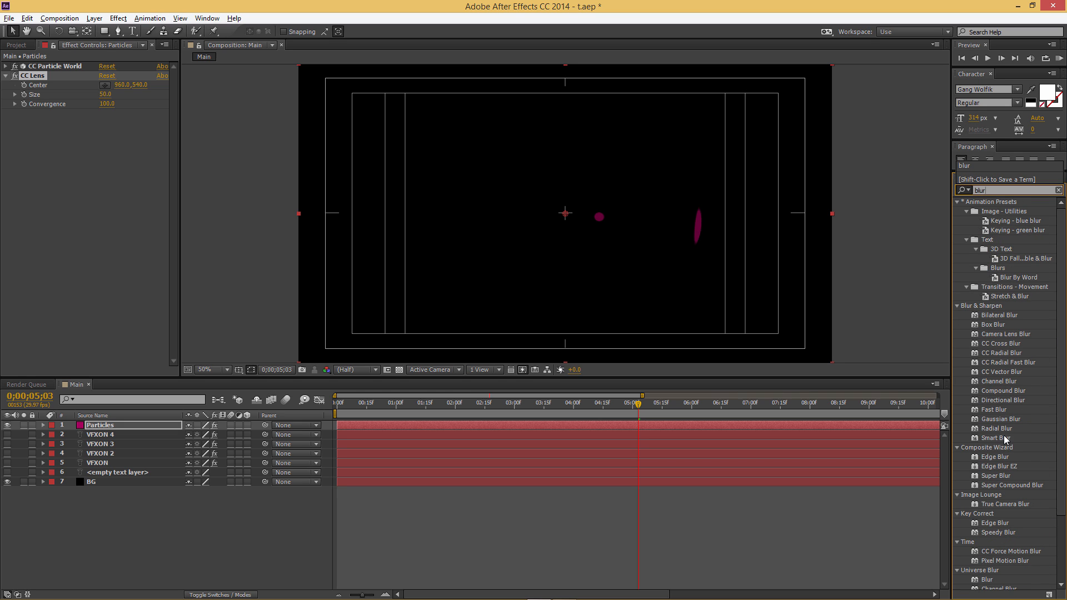
left_click(1014, 422)
left_click_drag(1014, 426, 68, 76)
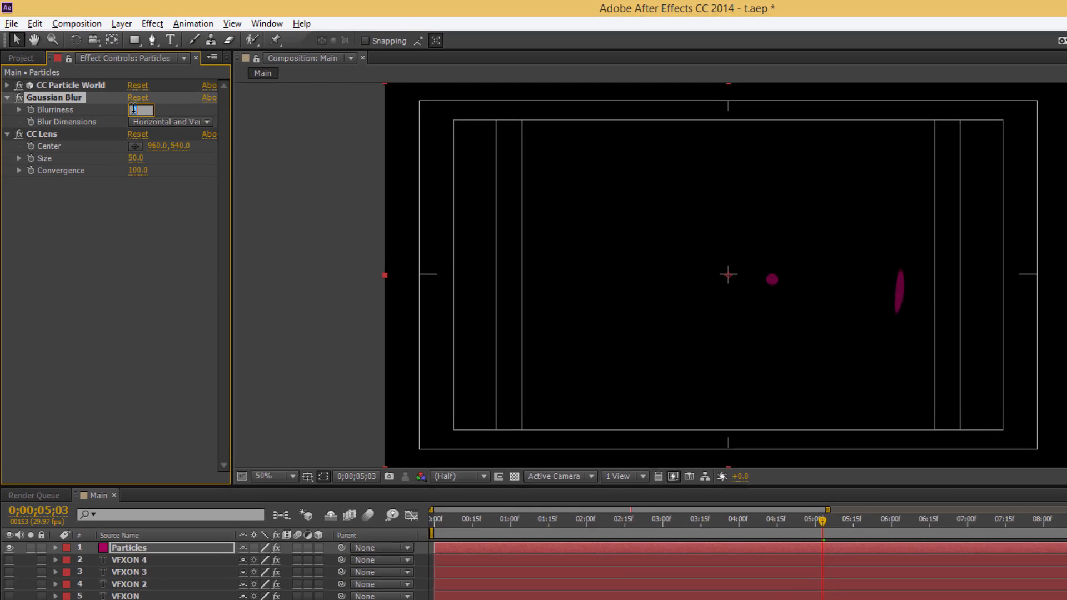
left_click(103, 85)
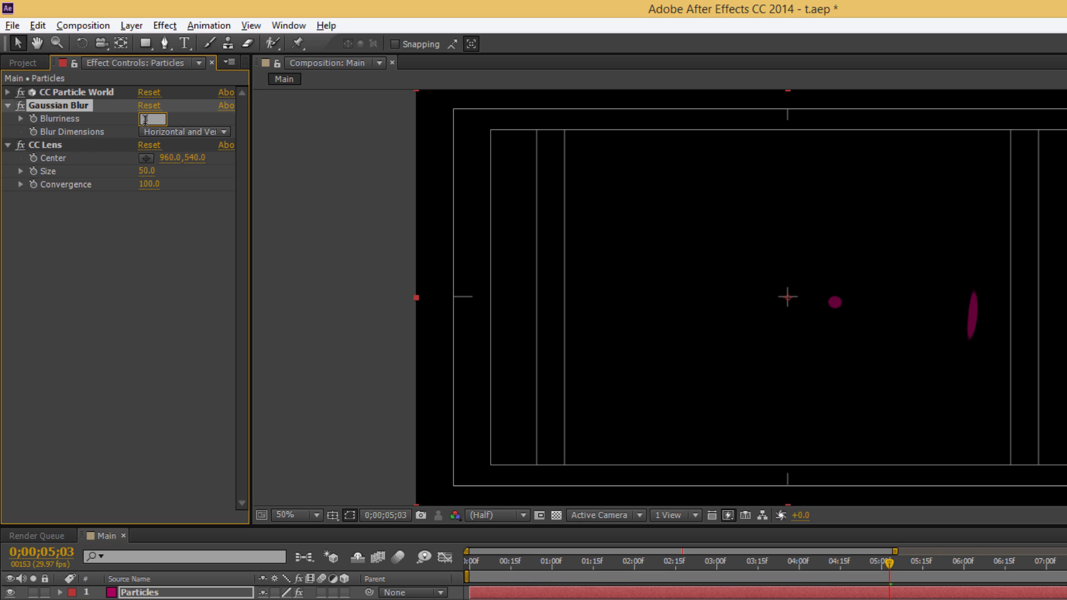
type("31")
left_click(128, 263)
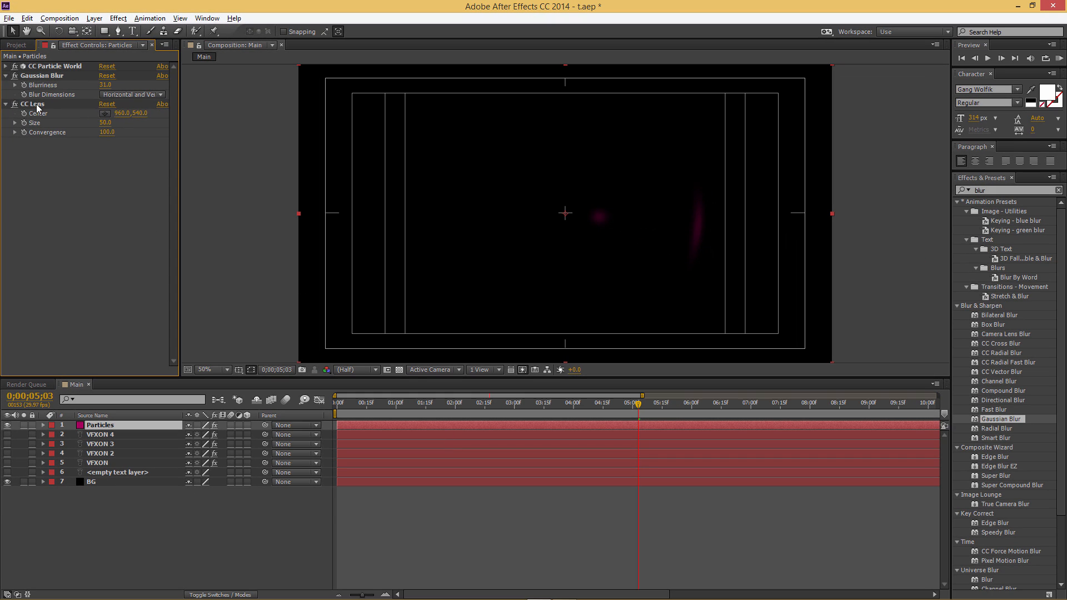
Check the blurred particles around 0;00;03;03 and make all the VFXON layers and the empty text layer visible again
left_click(35, 110)
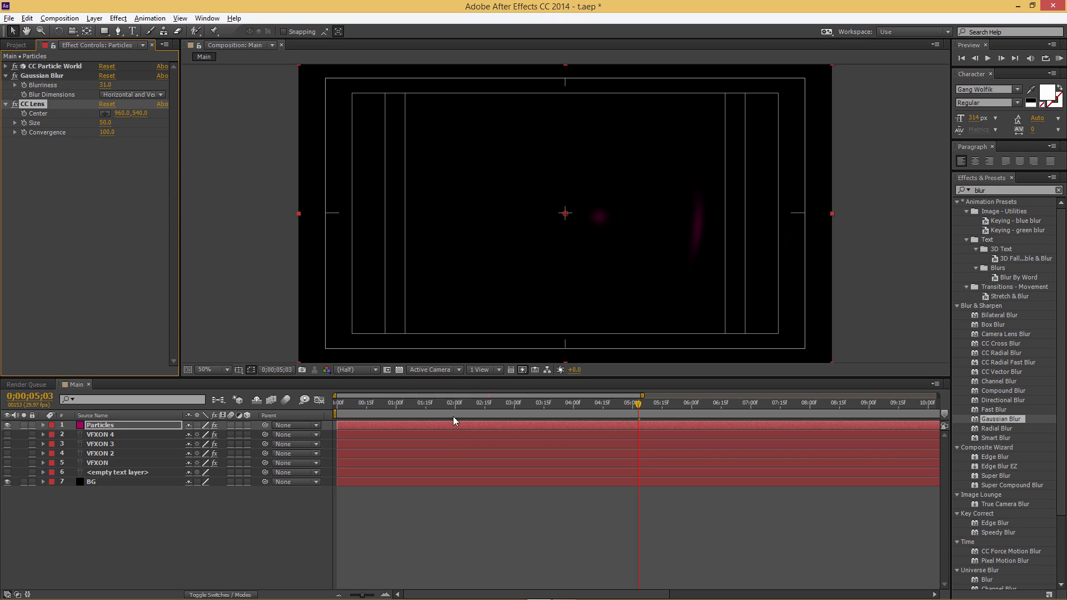
left_click_drag(470, 404, 519, 411)
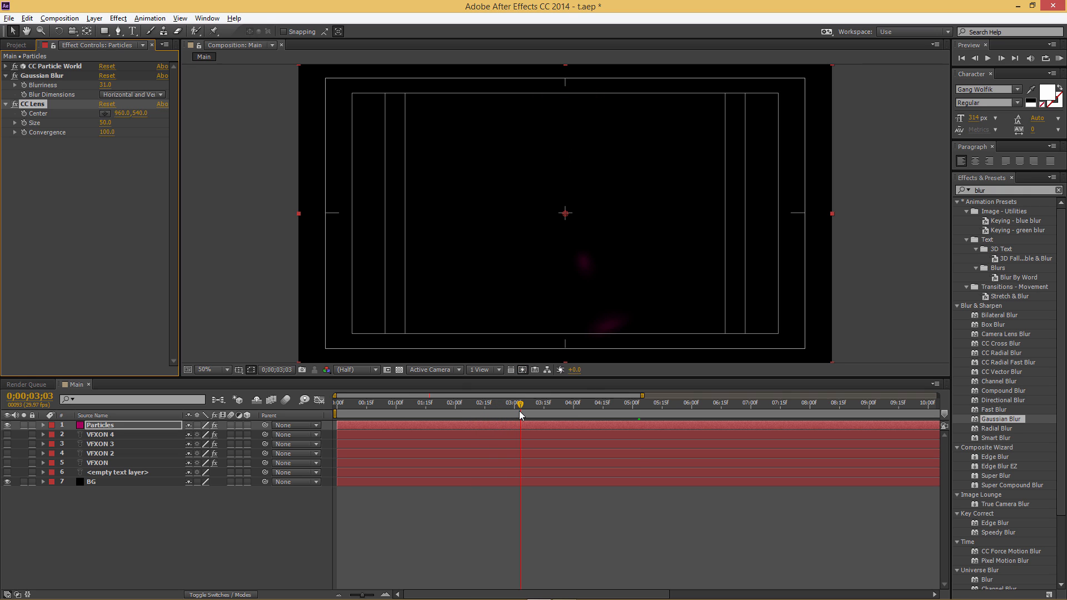
key("Page_Up")
key("Page_Up")
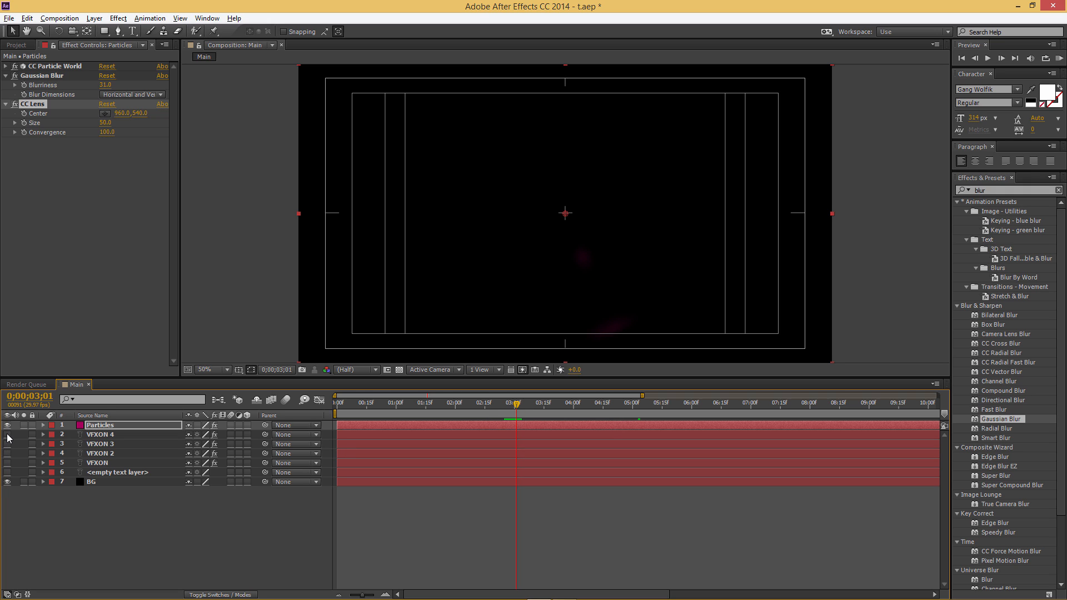
left_click_drag(7, 437, 7, 474)
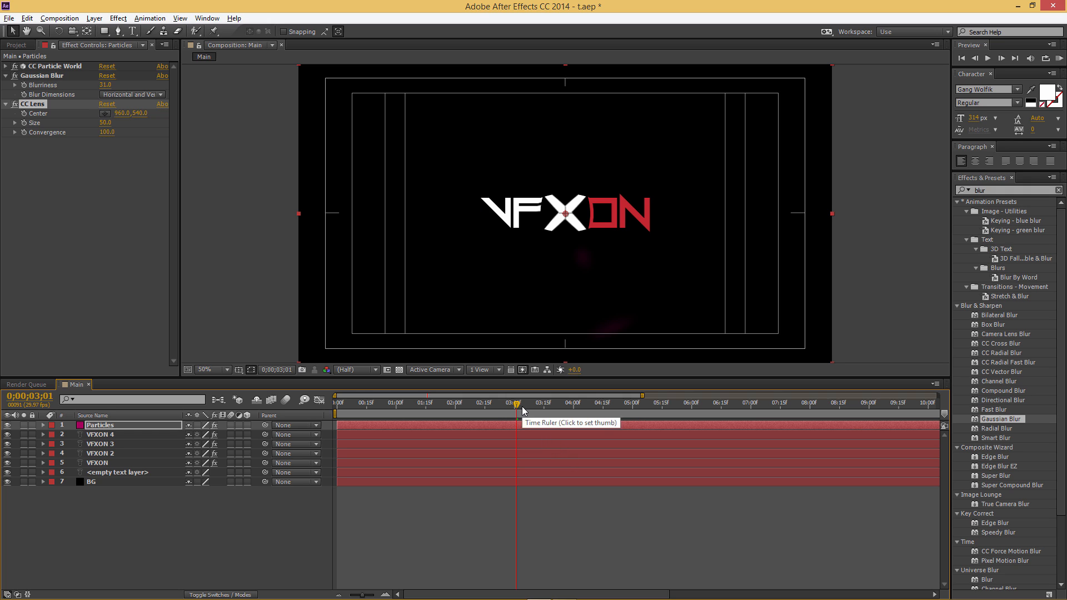
Step back frame by frame from 0;00;03;01 to 0;00;02;26 to examine the text formation together with the particles
key("Page_Up")
key("Page_Up")
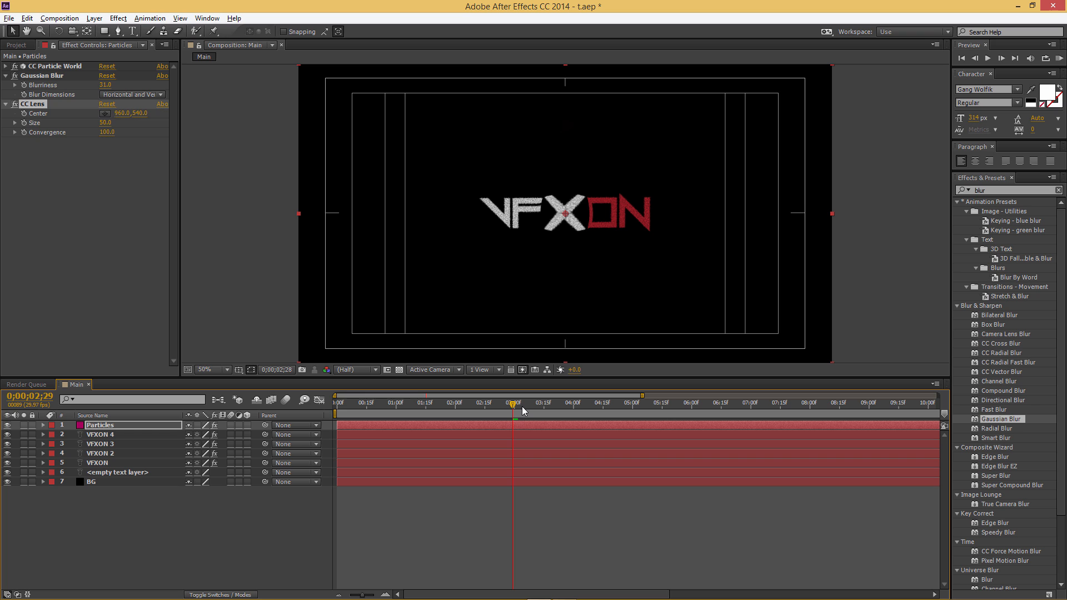
key("Page_Up")
key("Page_Up")
key("Page_Up")
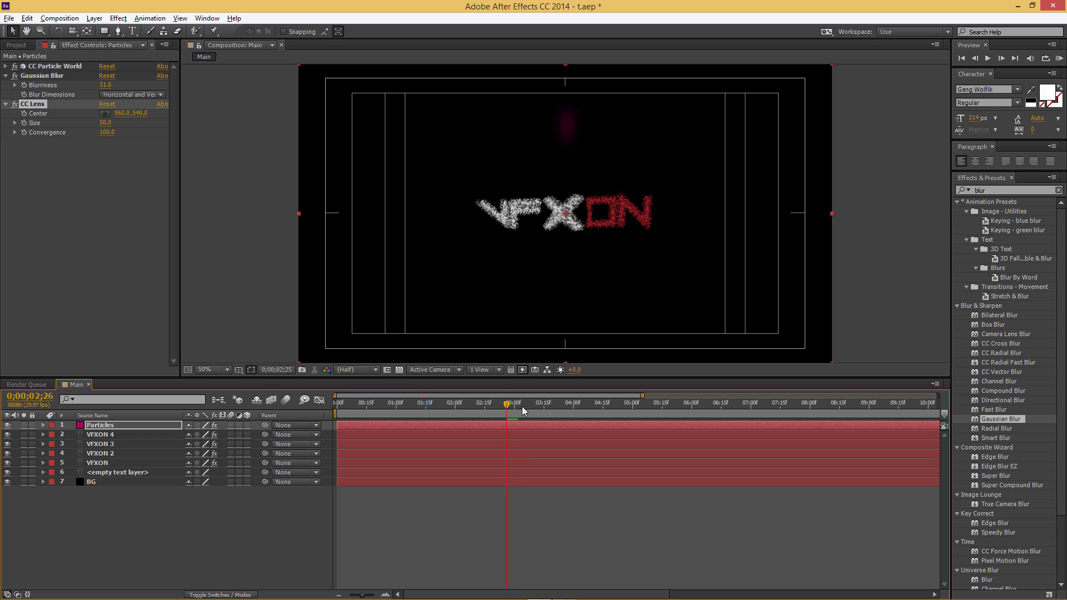
Reveal the keyframed properties of the VFXON layer and move the current time to 0;00;03;00
key("Page_Up")
left_click(95, 463)
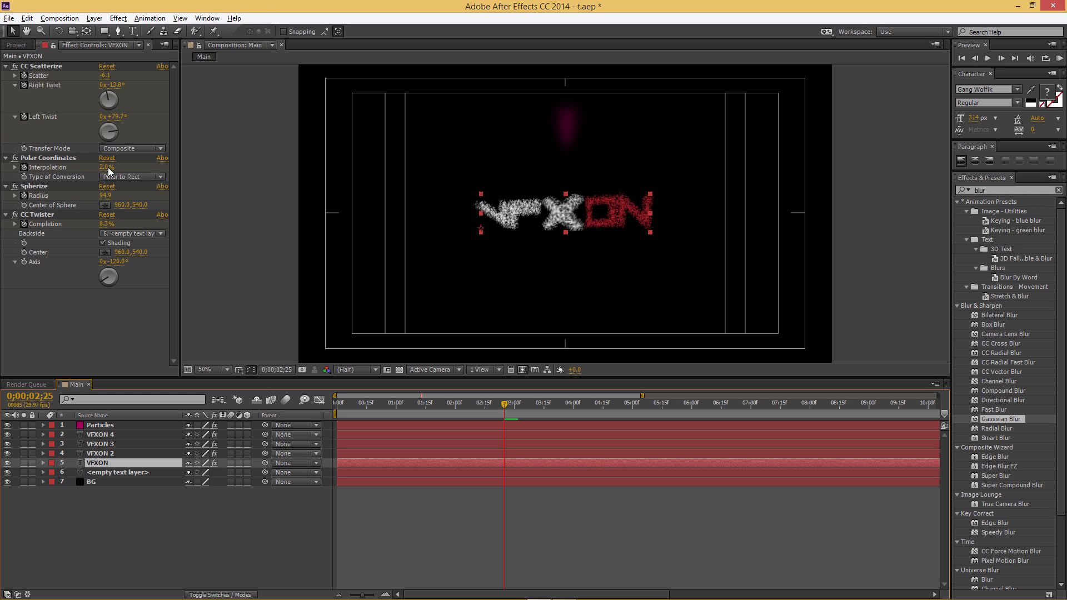
key("u")
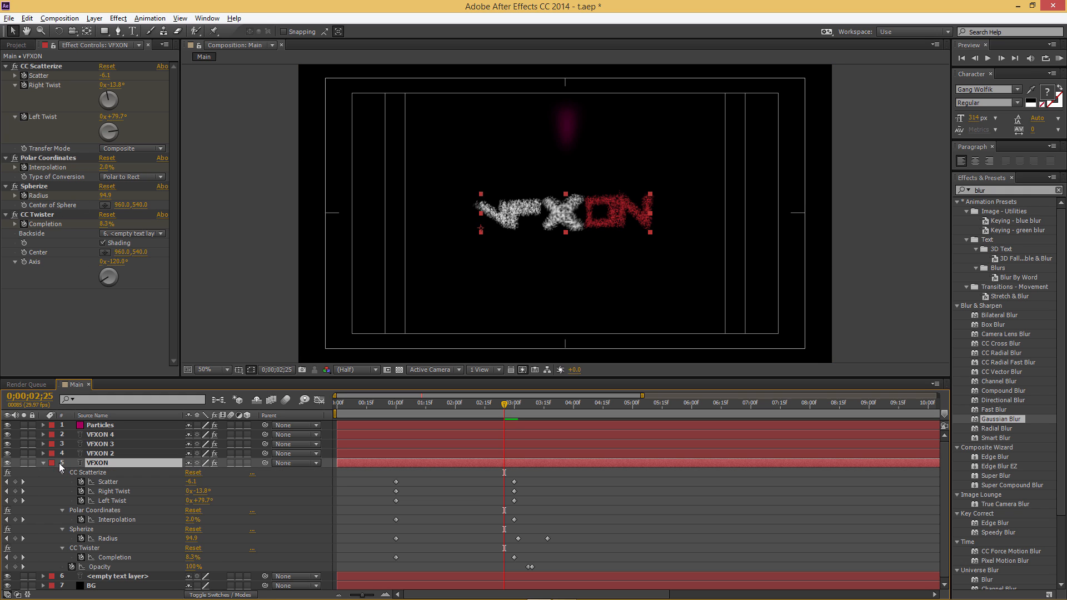
left_click_drag(498, 404, 510, 423)
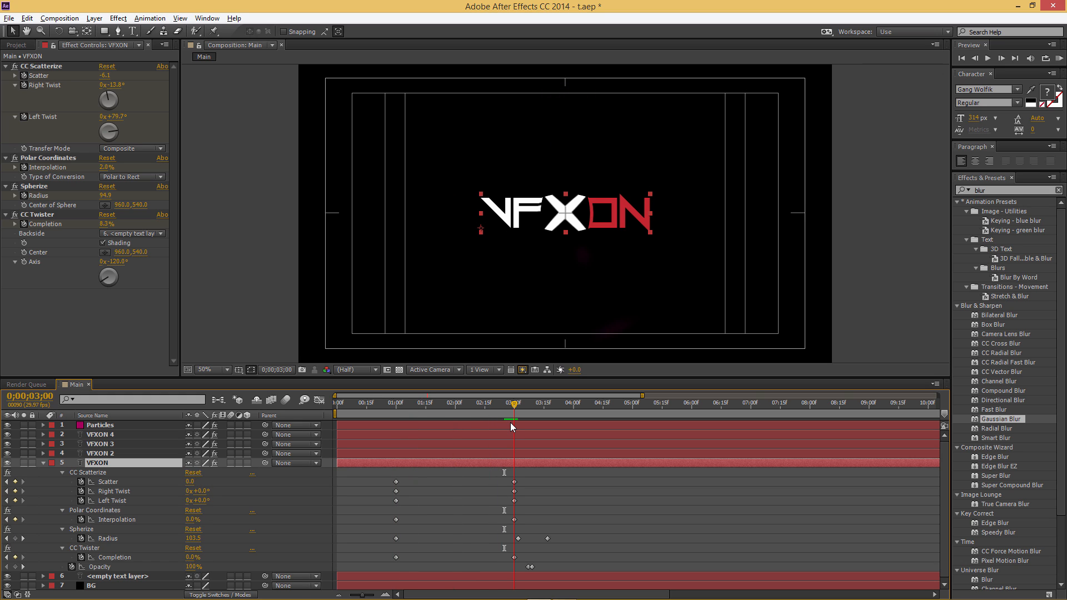
Step back frame by frame from 0;00;03;00 to 0;00;02;18 to examine the text formation against the VFXON layer's keyframes
key("Page_Up")
key("Page_Up")
key("Page_Up")
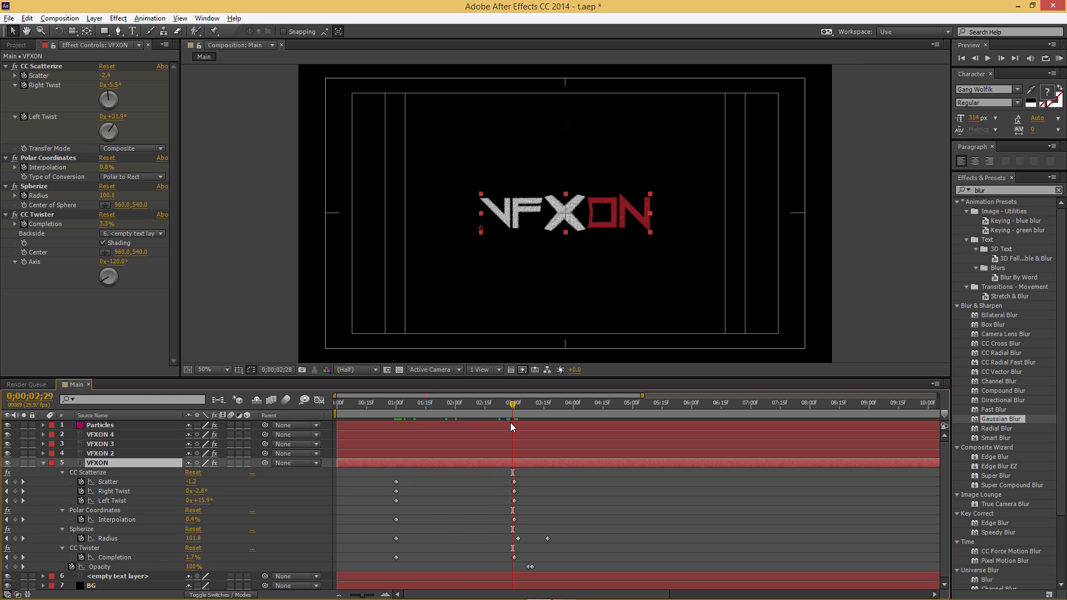
key("Page_Up")
key("Page_Up")
key("Page_Up")
key("Page_Up")
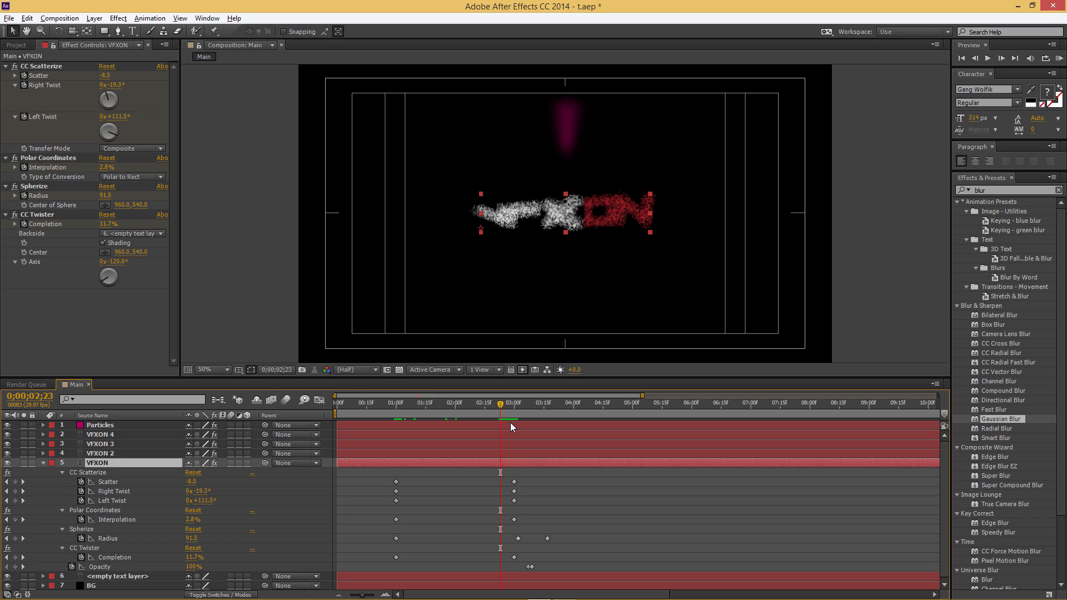
key("Page_Up")
key("Page_Up")
key("Page_Up")
key("Page_Up")
key("Page_Up")
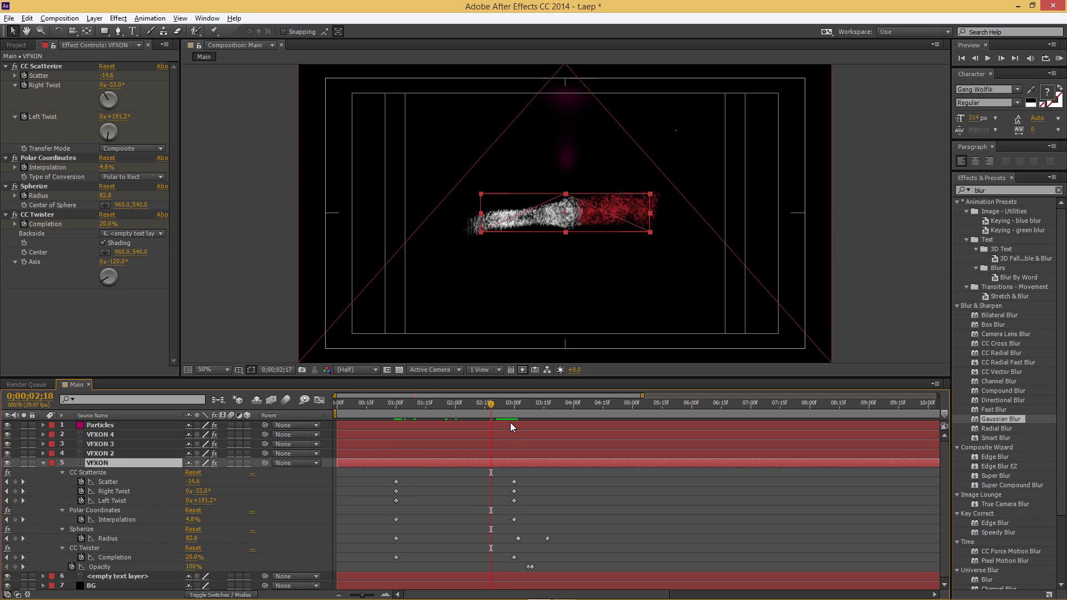
Set the VFXON layer's Spherize Radius to 0 at 0;00;03;00
left_click_drag(491, 406, 511, 420)
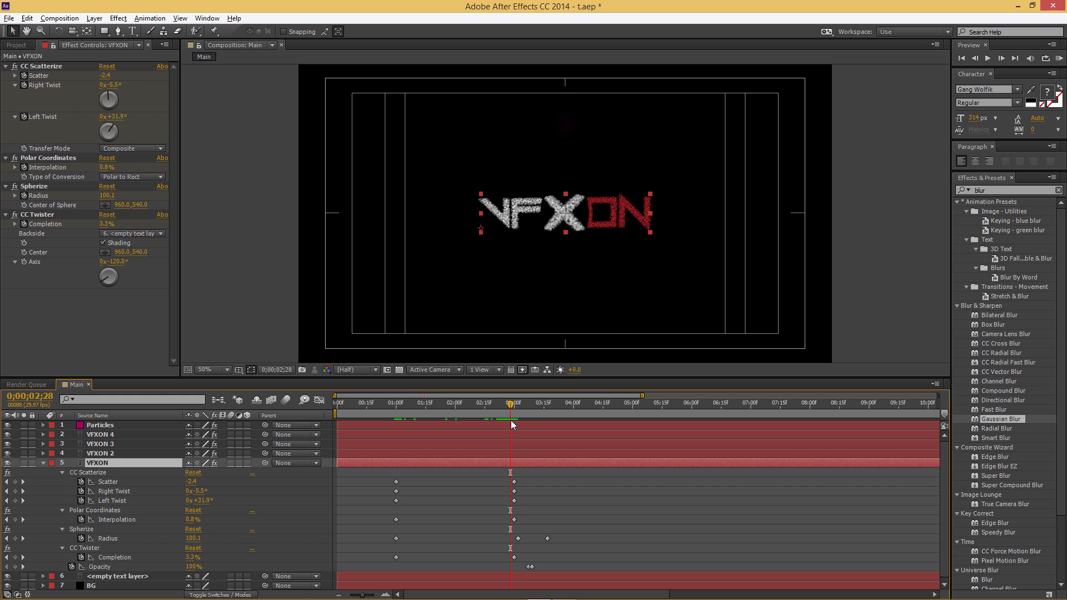
key("Page_Up")
key("Page_Down")
key("Page_Down")
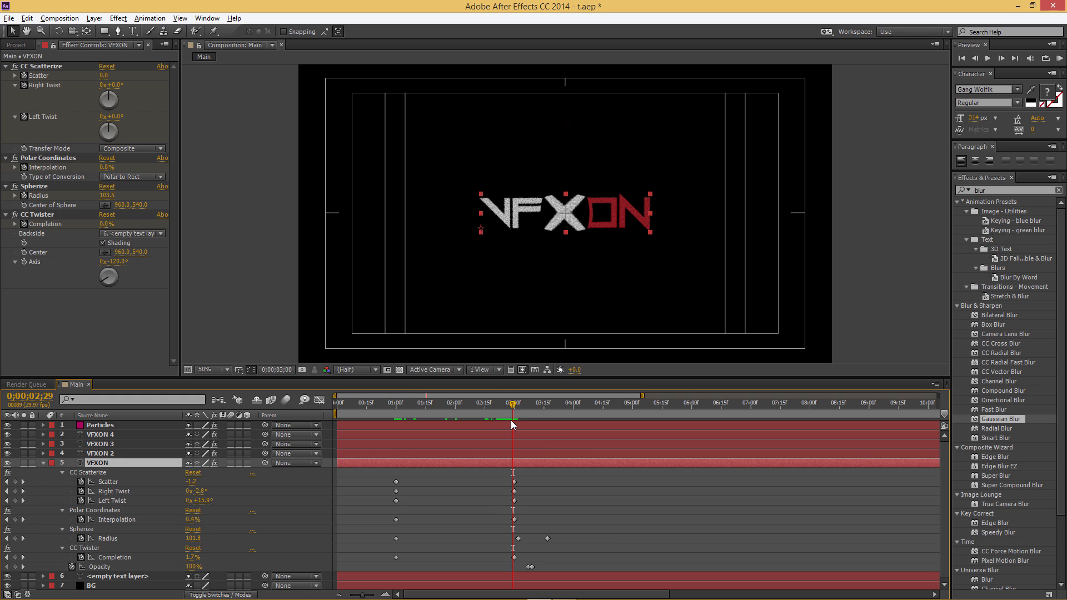
key("Page_Down")
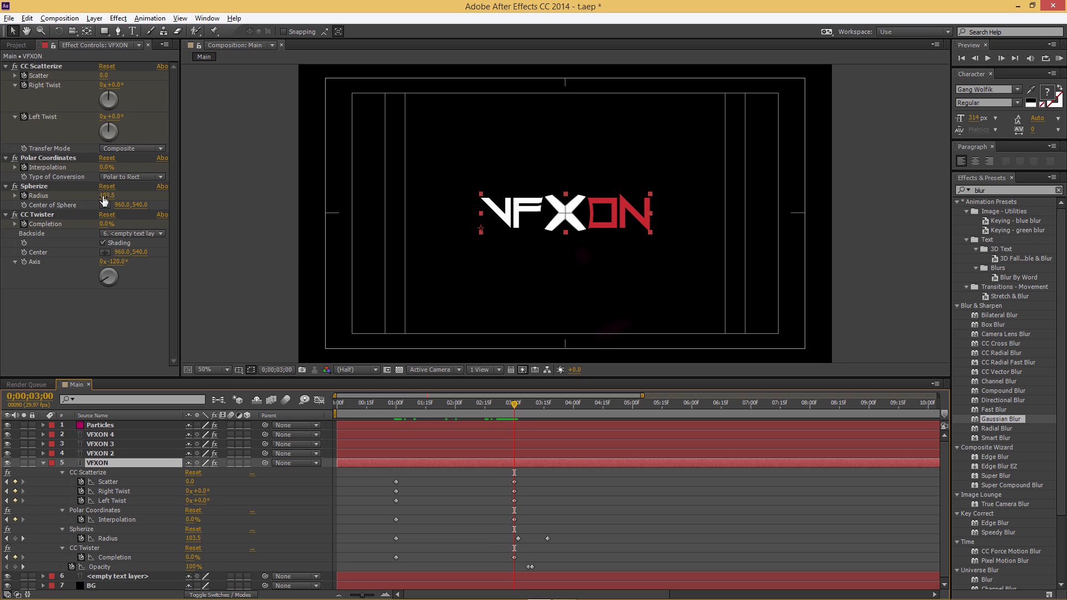
left_click_drag(107, 198, 46, 198)
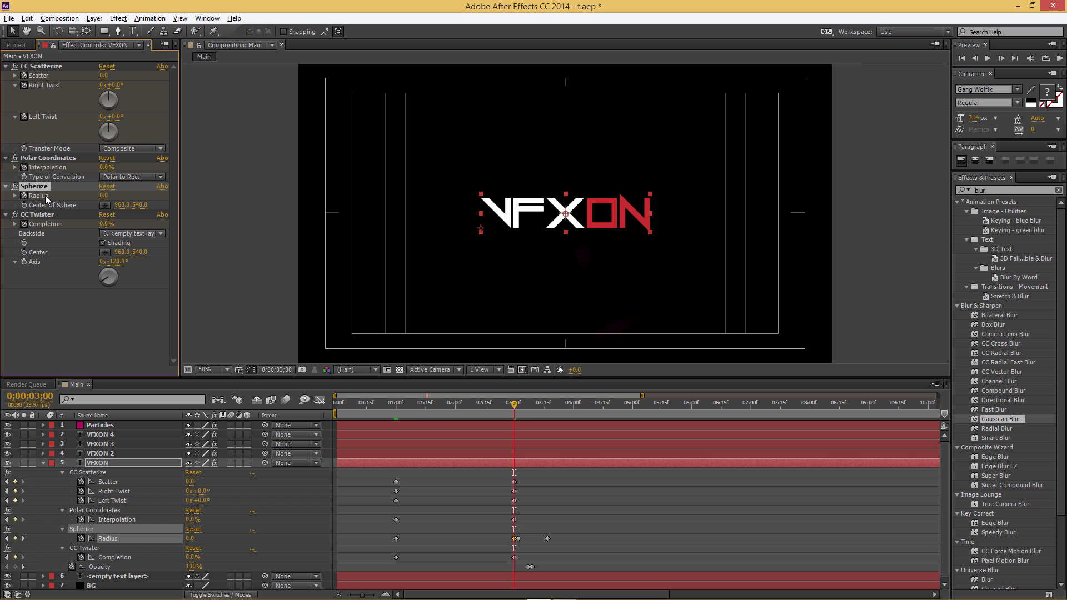
Reveal the keyframed properties of the VFXON 2, VFXON 3 and VFXON 4 layers
left_click(95, 453)
key("u")
left_click(101, 444)
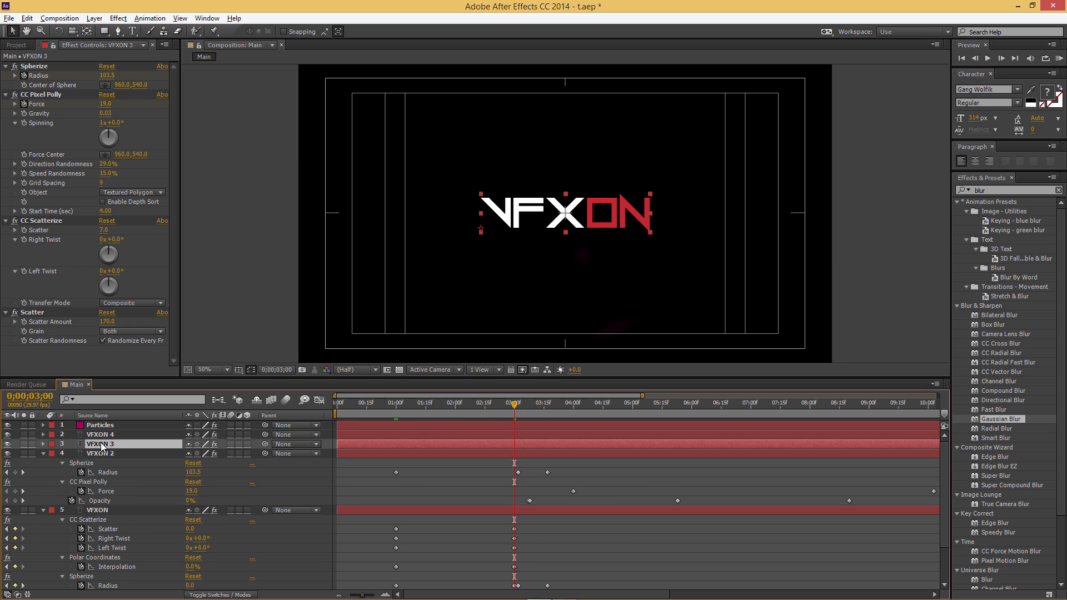
key("u")
left_click(101, 434)
key("u")
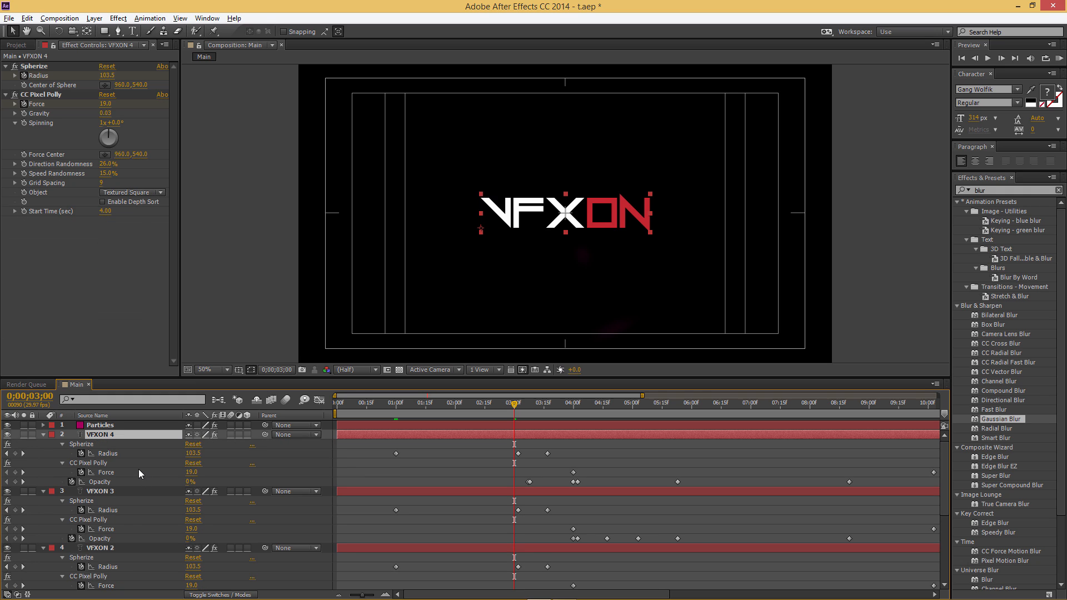
Set the Spherize Radius to 0 at 0;00;03;00 on the VFXON 4, VFXON 3 and VFXON 2 layers
left_click_drag(192, 453, 67, 455)
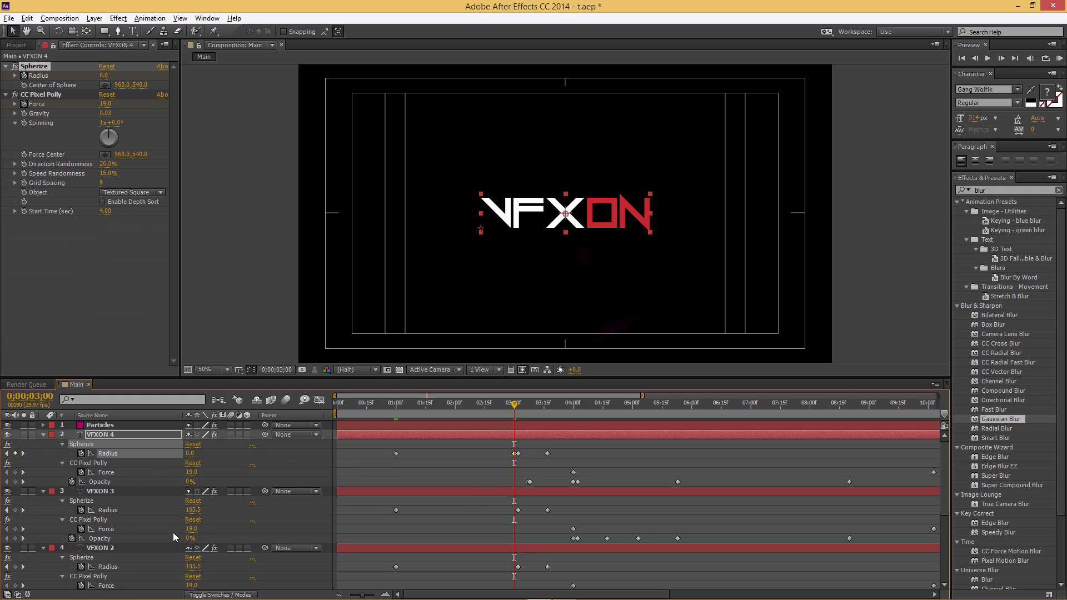
left_click_drag(193, 510, 69, 510)
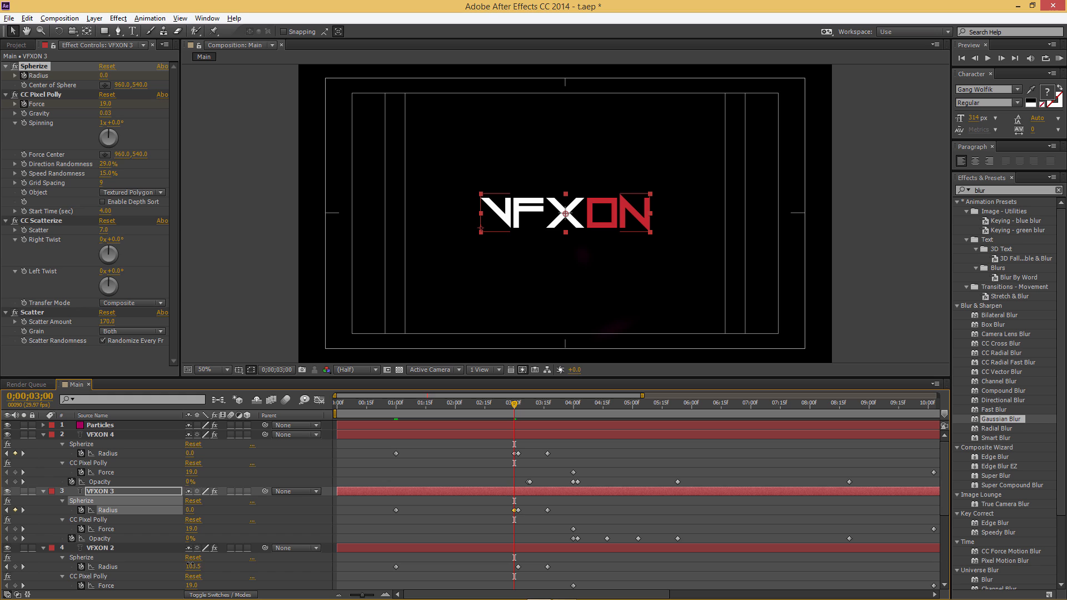
left_click_drag(200, 565, 78, 565)
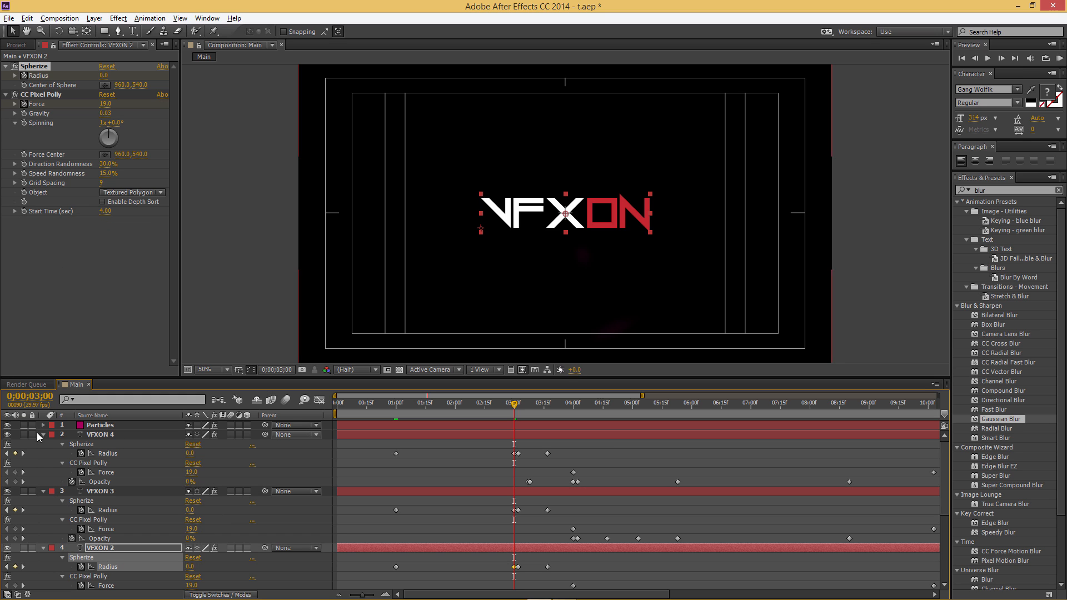
Collapse the properties of all four VFXON layers in the timeline
left_click(43, 435)
left_click(43, 444)
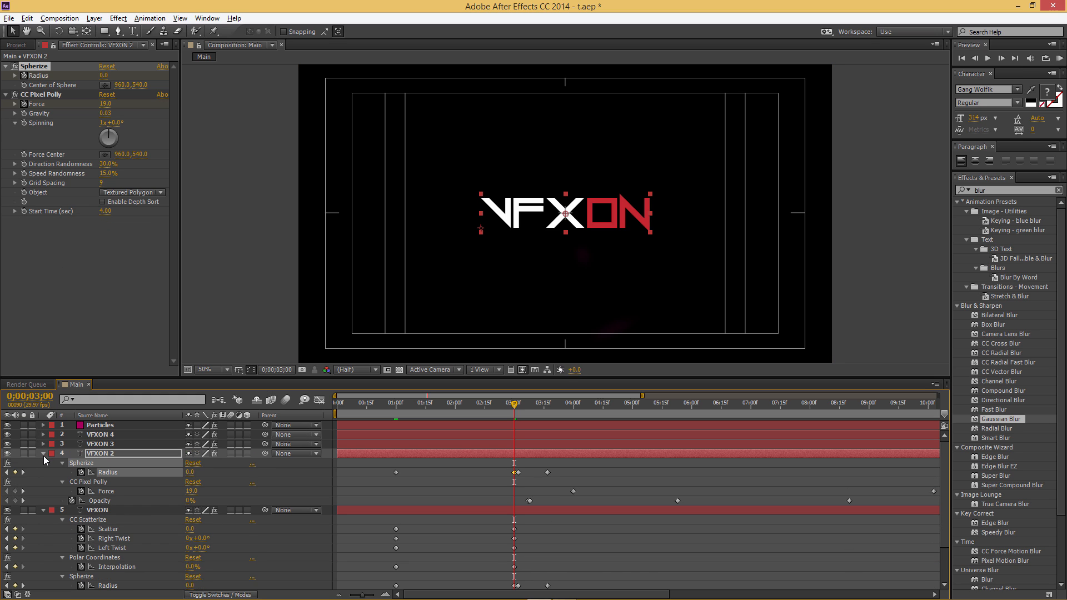
left_click(42, 454)
left_click(42, 463)
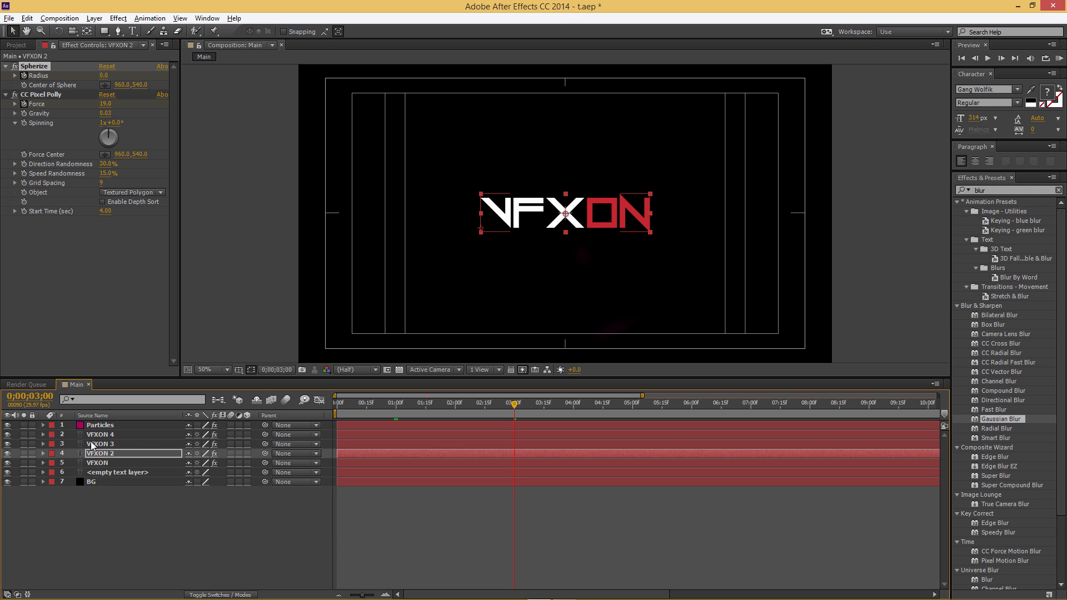
Add a CC Lens Size keyframe of 50 on the Particles layer at 0;00;03;01
left_click(101, 426)
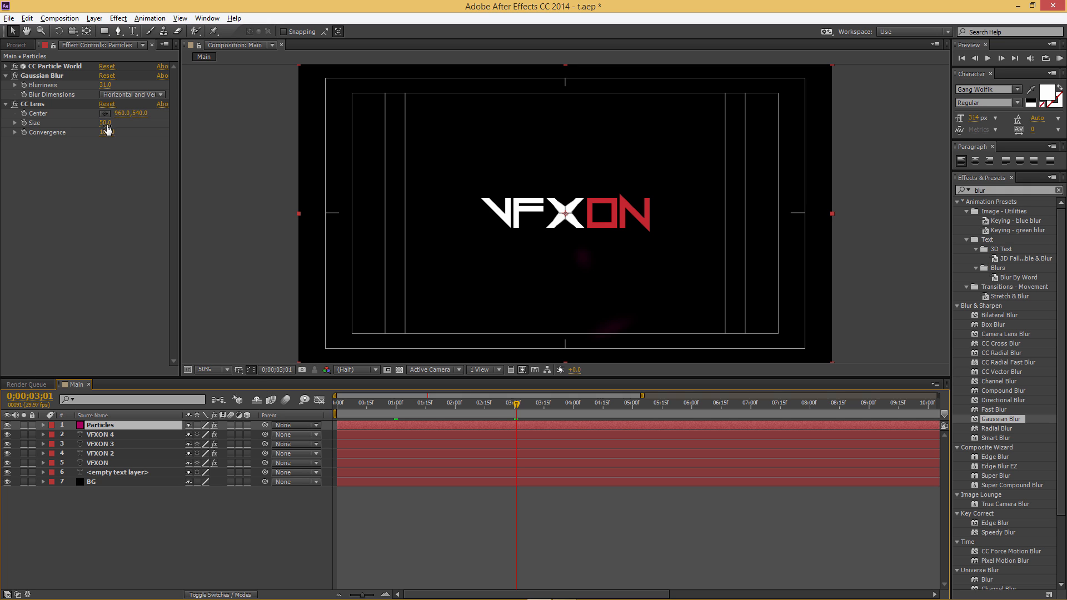
left_click(25, 122)
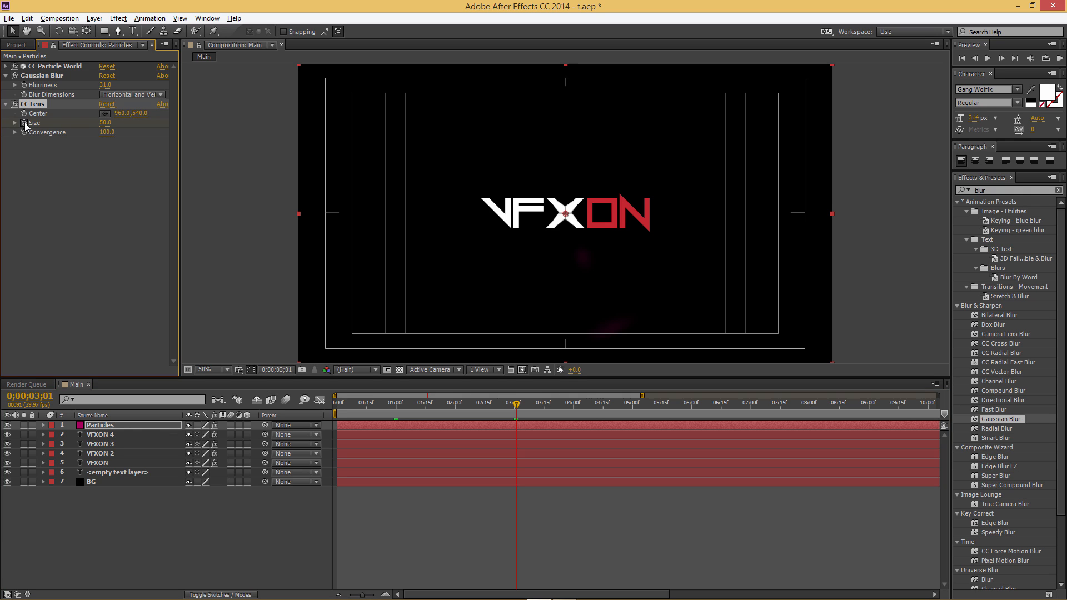
Keyframe the CC Lens size on the Particles layer at 500 at 0;00;03;01 and 66 at 0;00;03;05
left_click(106, 123)
type("50")
key("Return")
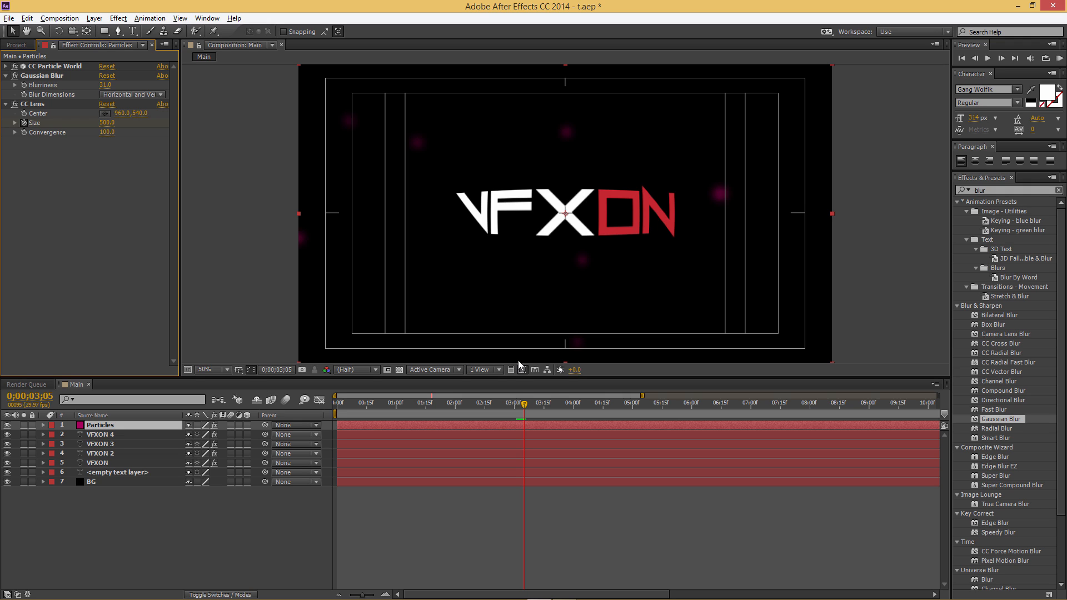
left_click(106, 122)
type("66")
key("Return")
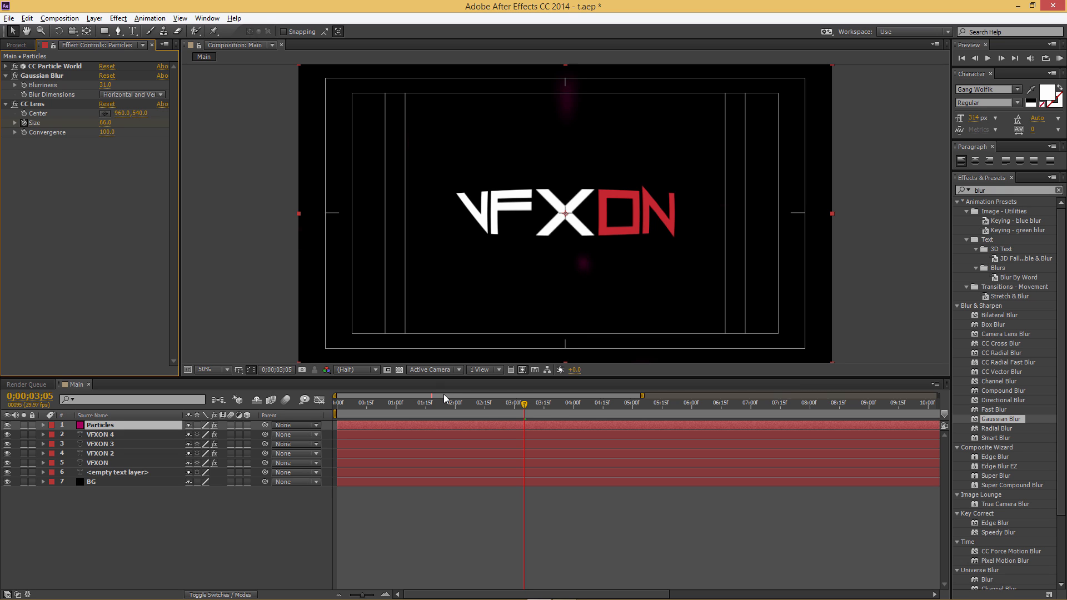
Add a CC Lens size keyframe of 500 on the Particles layer at 0;00;03;26
left_click_drag(525, 408, 567, 419)
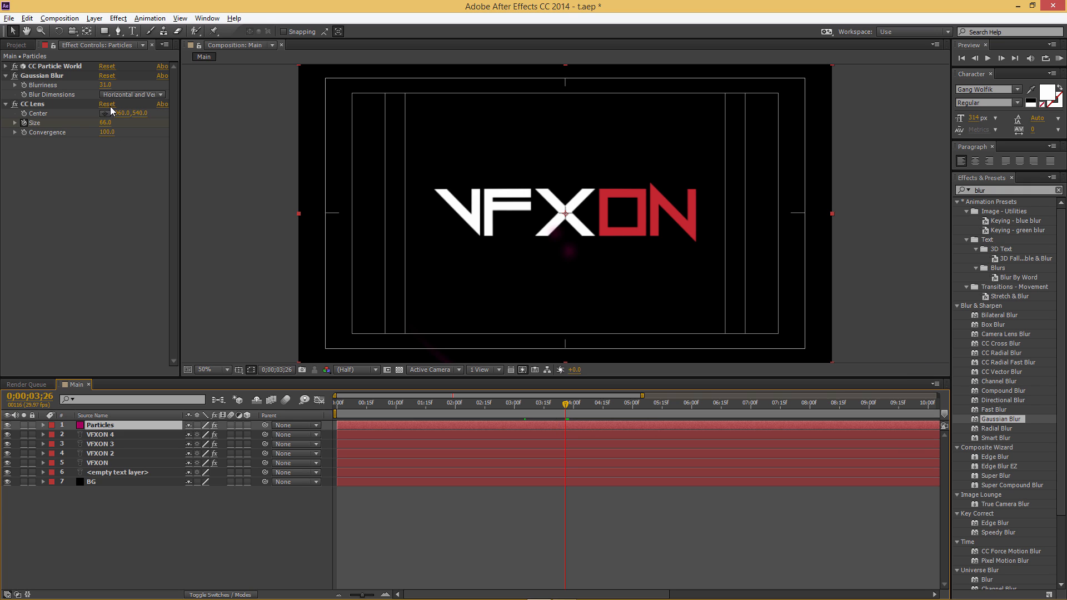
left_click(105, 123)
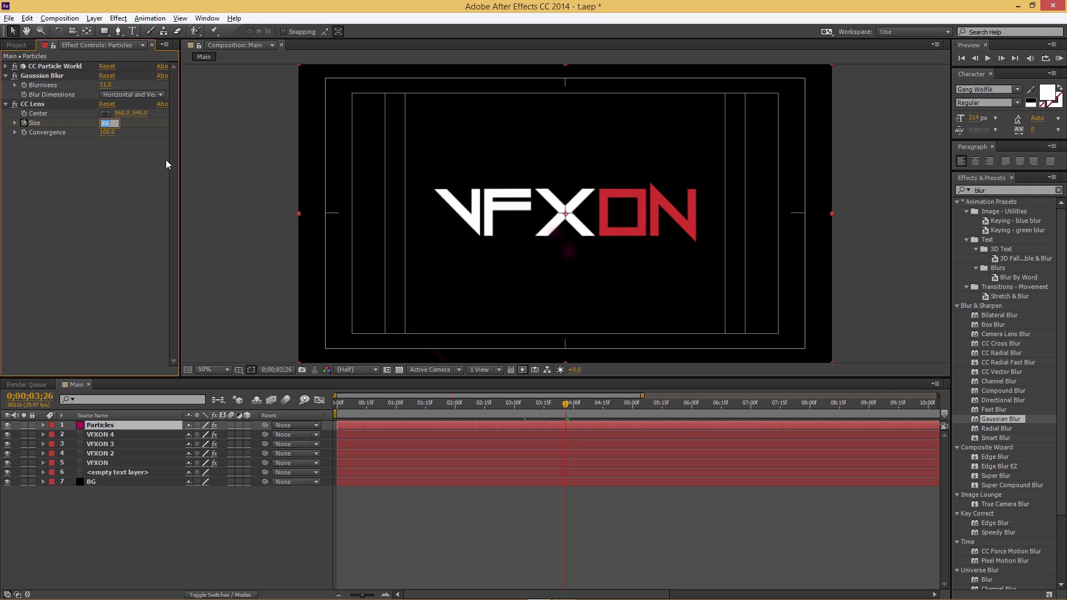
type("500")
key("Return")
Solo the Particles layer and preview its lens animation with the work area starting at about 0;00;02;15
left_click_drag(565, 405, 542, 423)
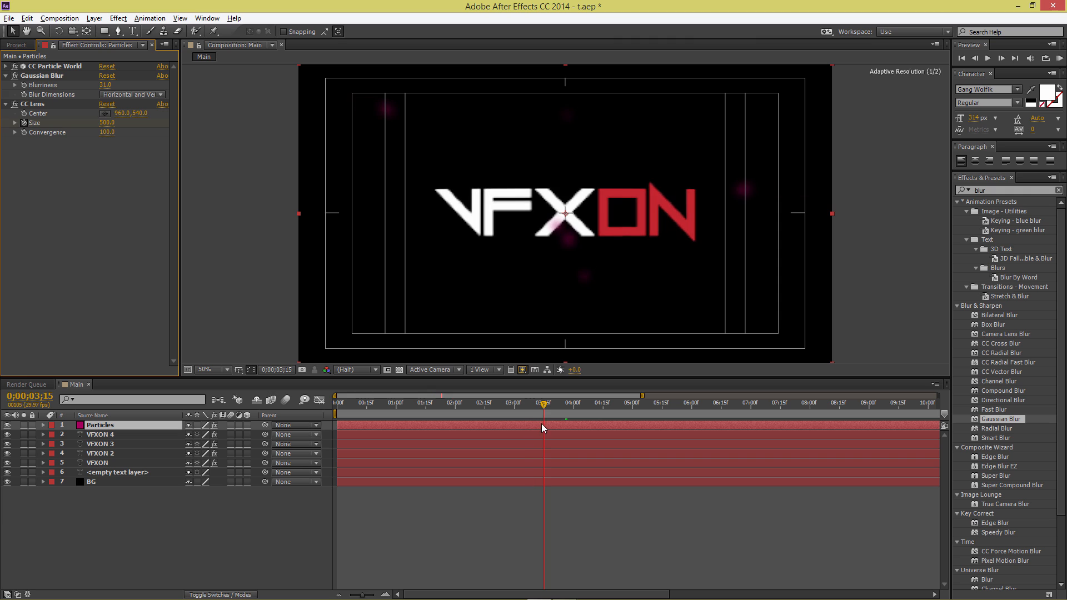
left_click(24, 424)
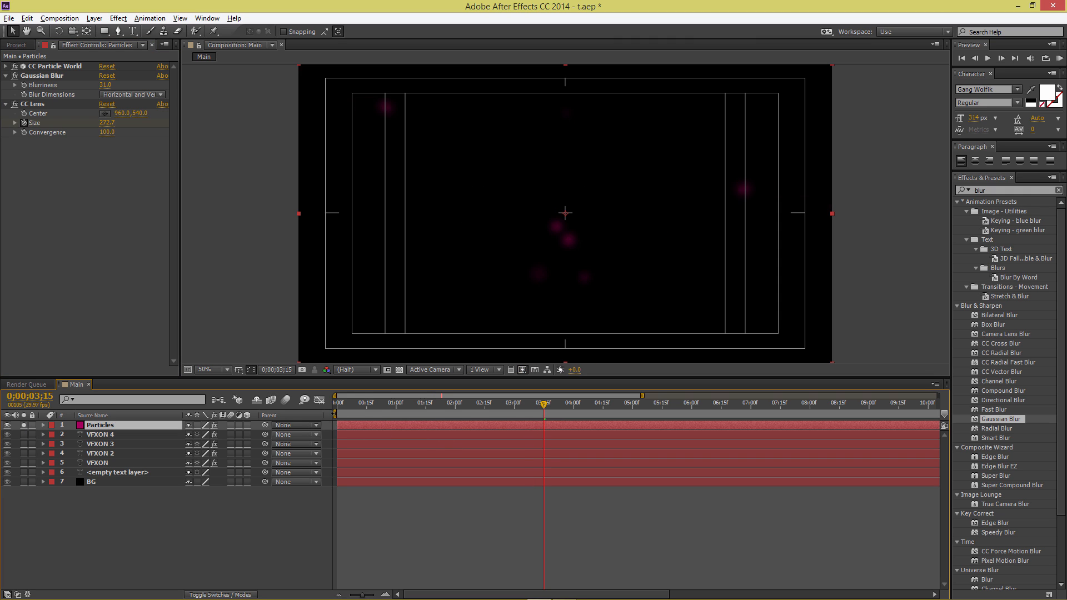
left_click_drag(334, 413, 483, 413)
left_click(496, 409)
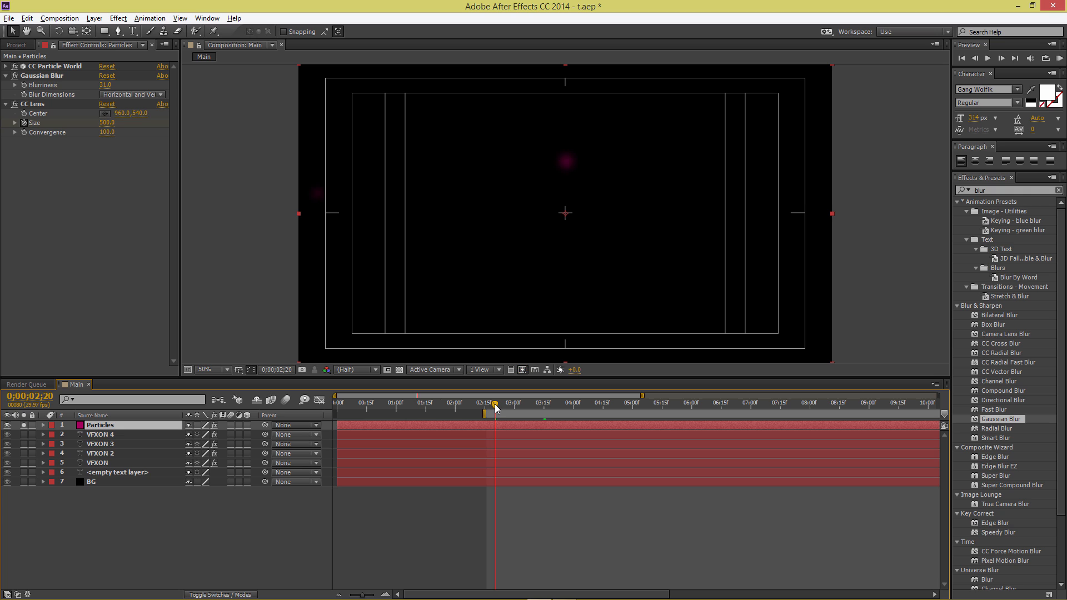
key("KP_0")
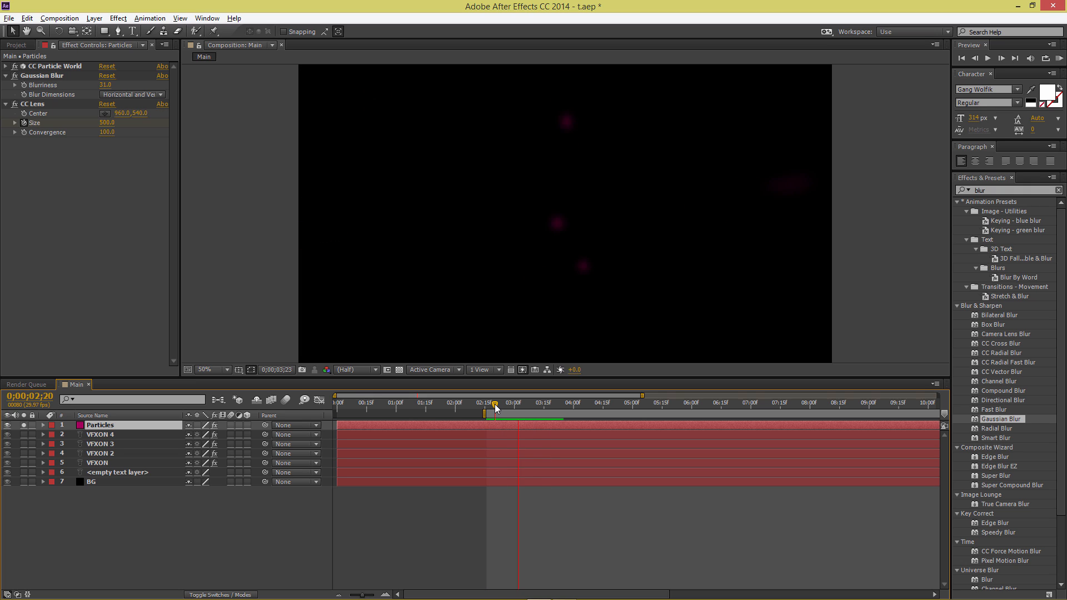
key("space")
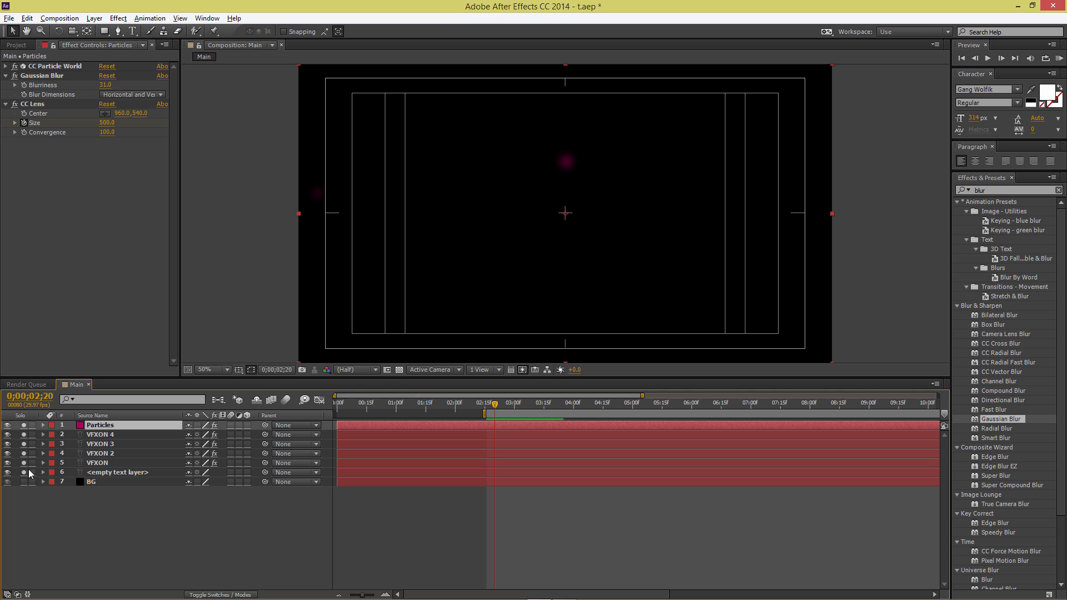
Preview the lens animation on the particles together with the VFXON text layers
left_click_drag(461, 410, 524, 413)
key("space")
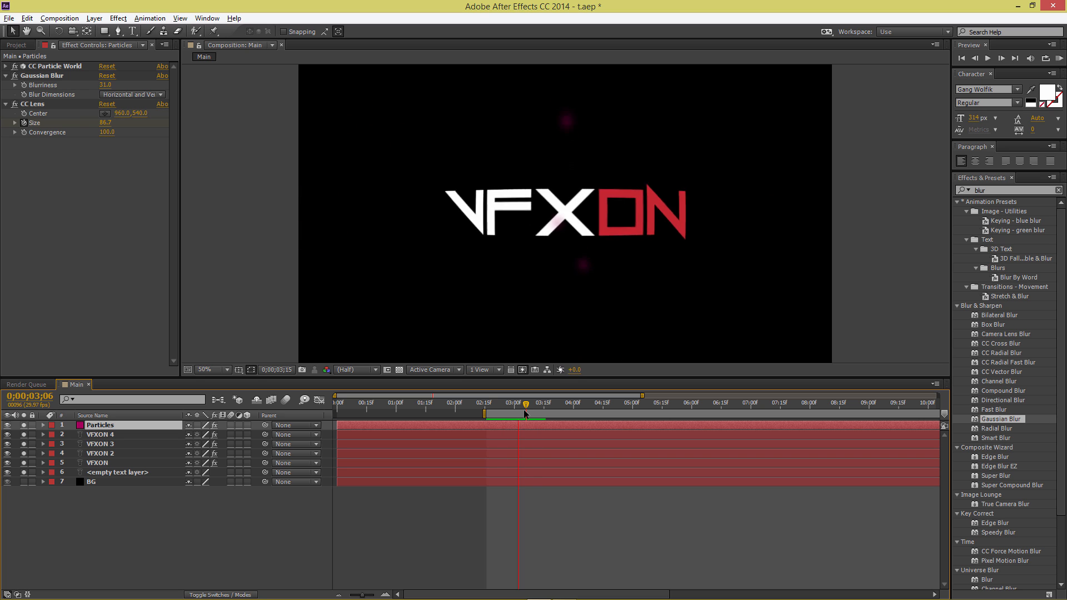
key("space")
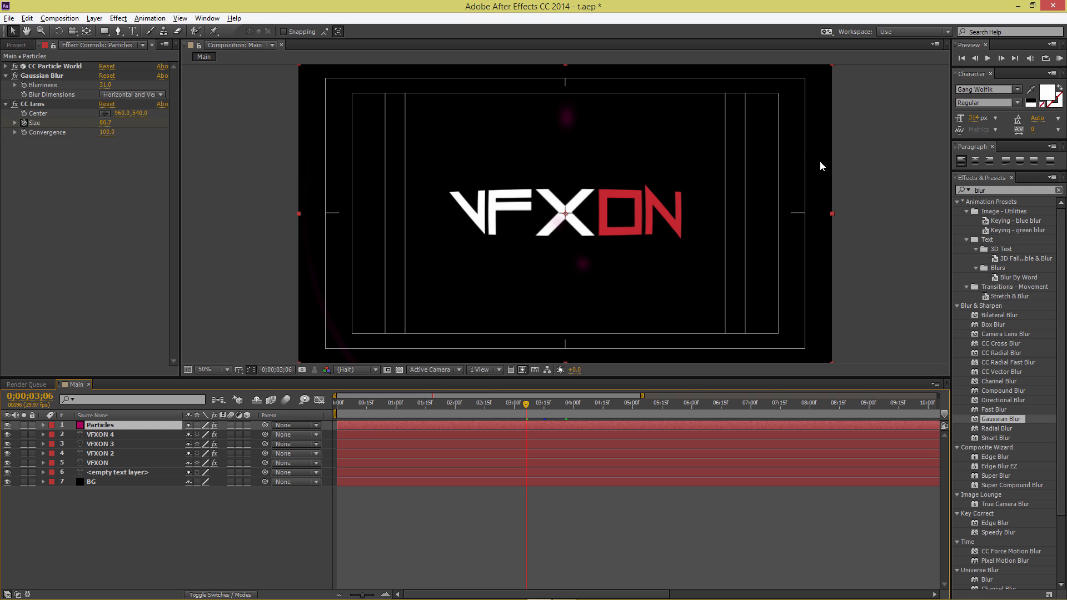
Create a white 1920 × 1080 solid layer named Particles
left_click(210, 533)
right_click(181, 525)
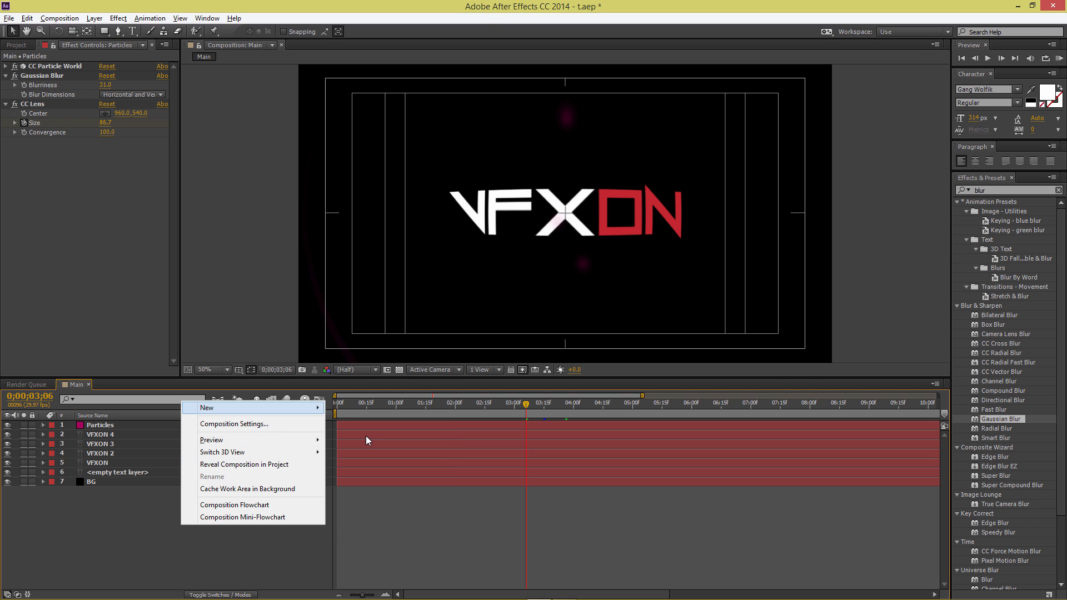
key("ctrl+y")
left_click(763, 356)
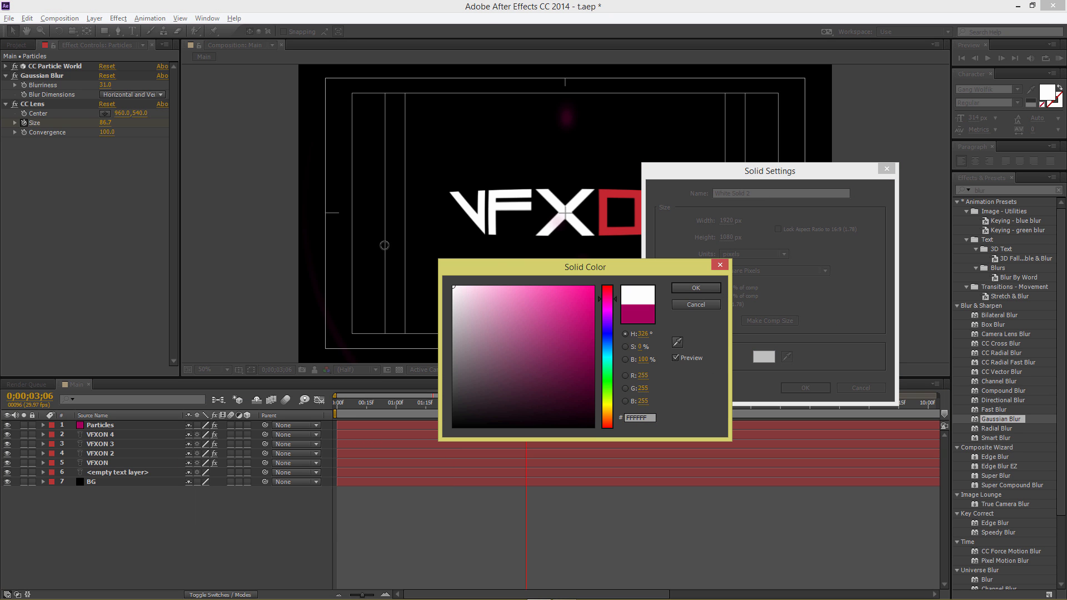
left_click(696, 288)
type("P")
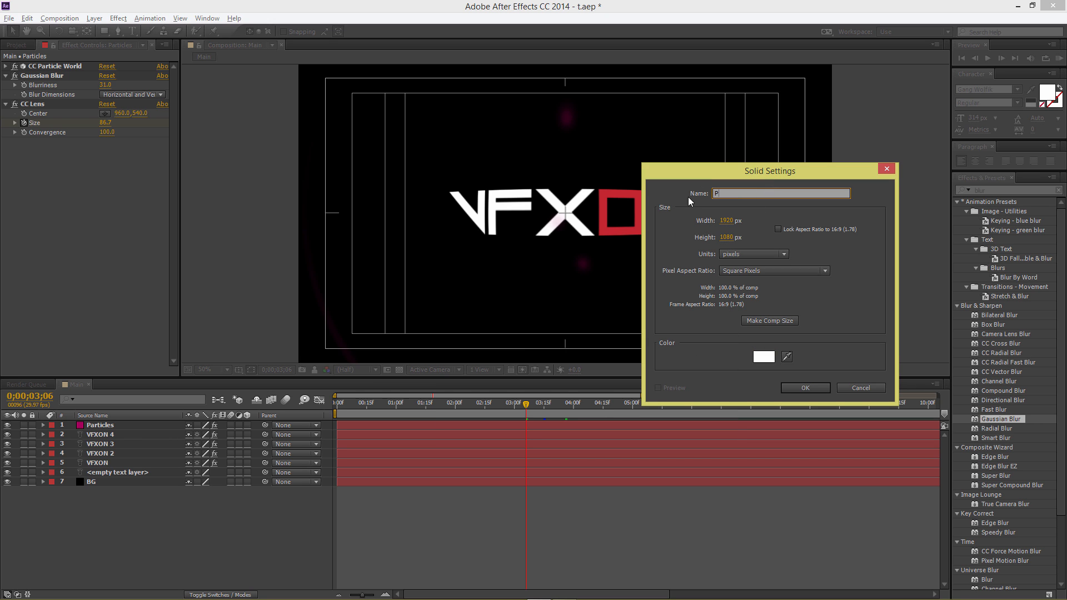
type("articles")
left_click(807, 389)
Copy CC Particle World, Gaussian Blur and CC Lens from the magenta Particles layer to the white one at 0;00;03;01
left_click(109, 435)
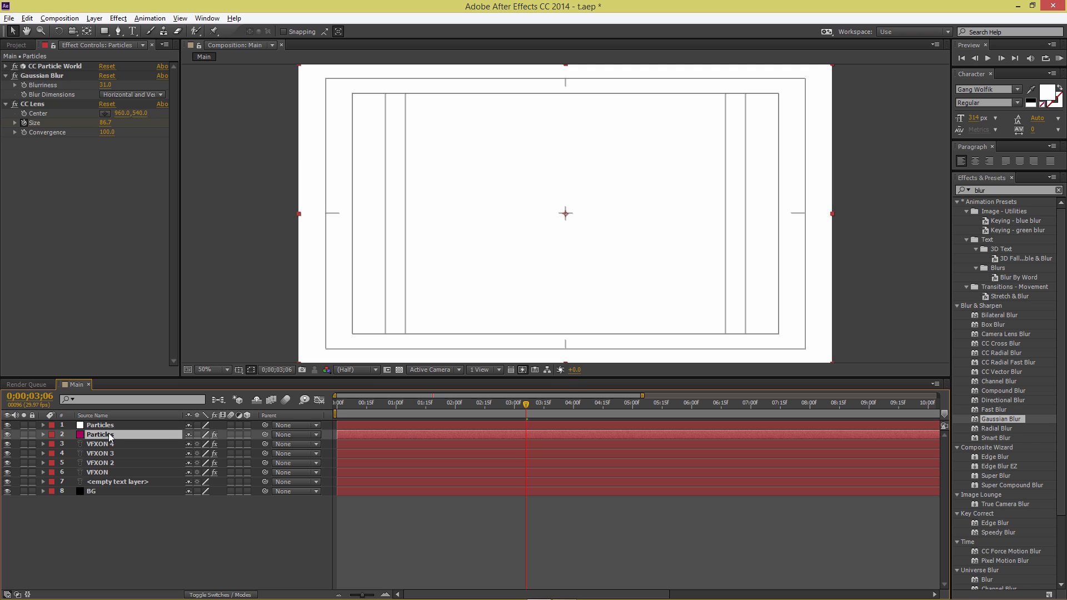
left_click(55, 66)
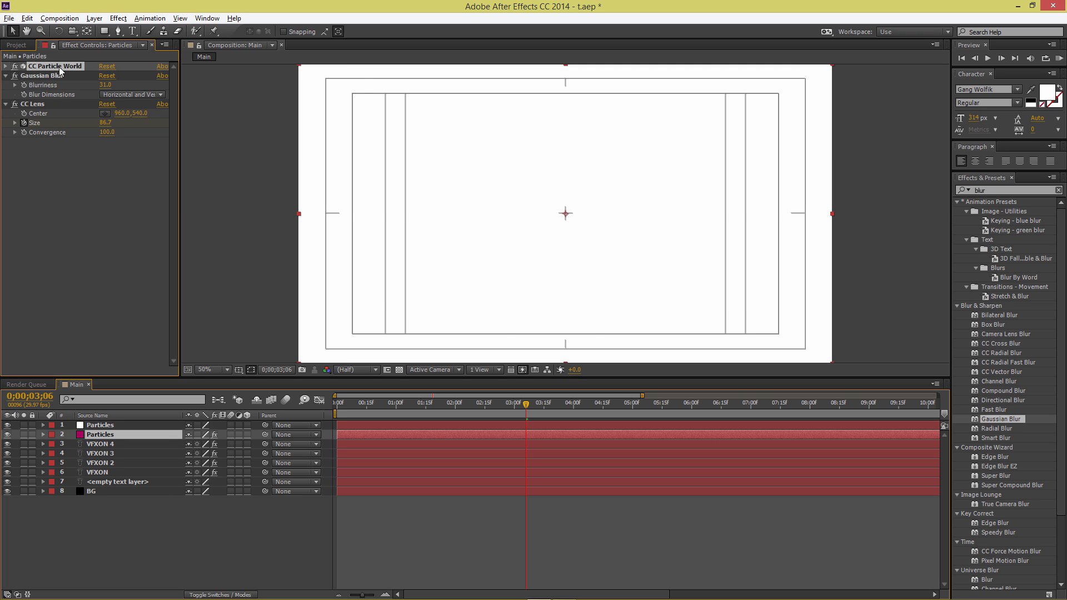
left_click(50, 104, "shift")
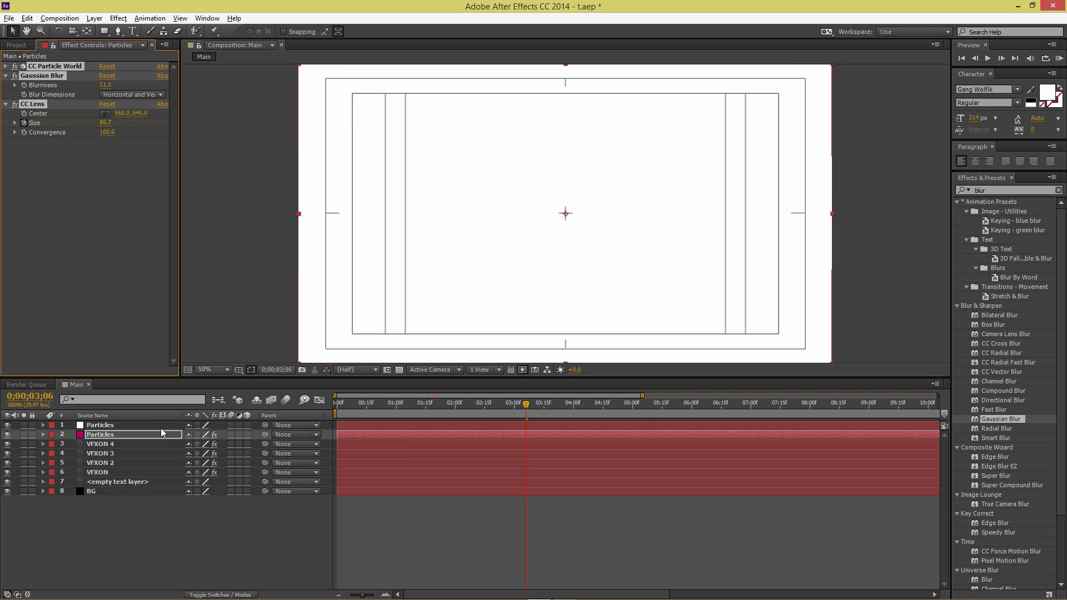
key("u")
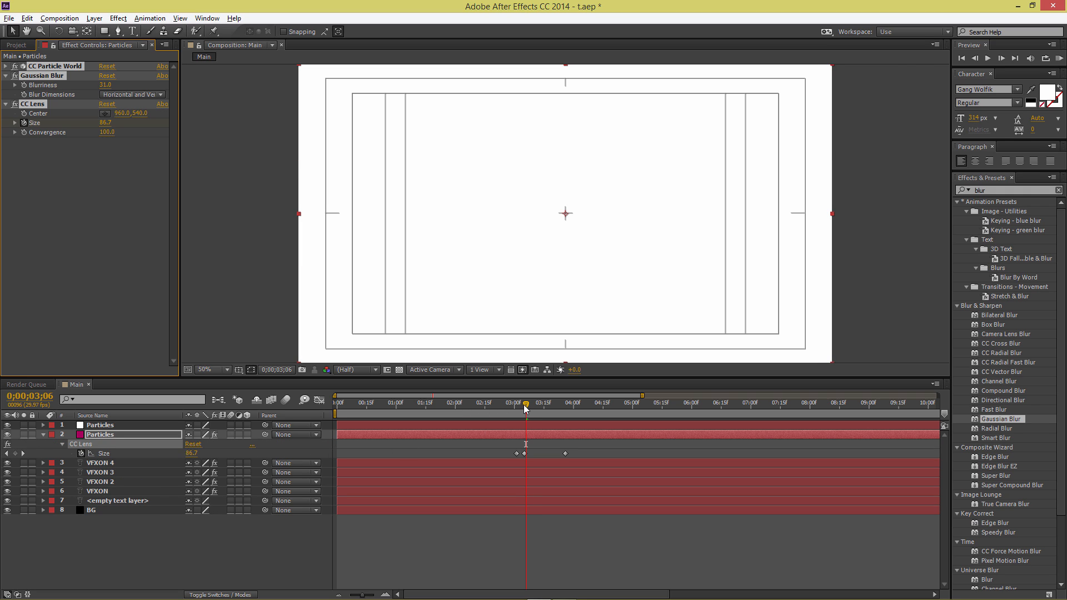
left_click_drag(526, 409, 516, 408)
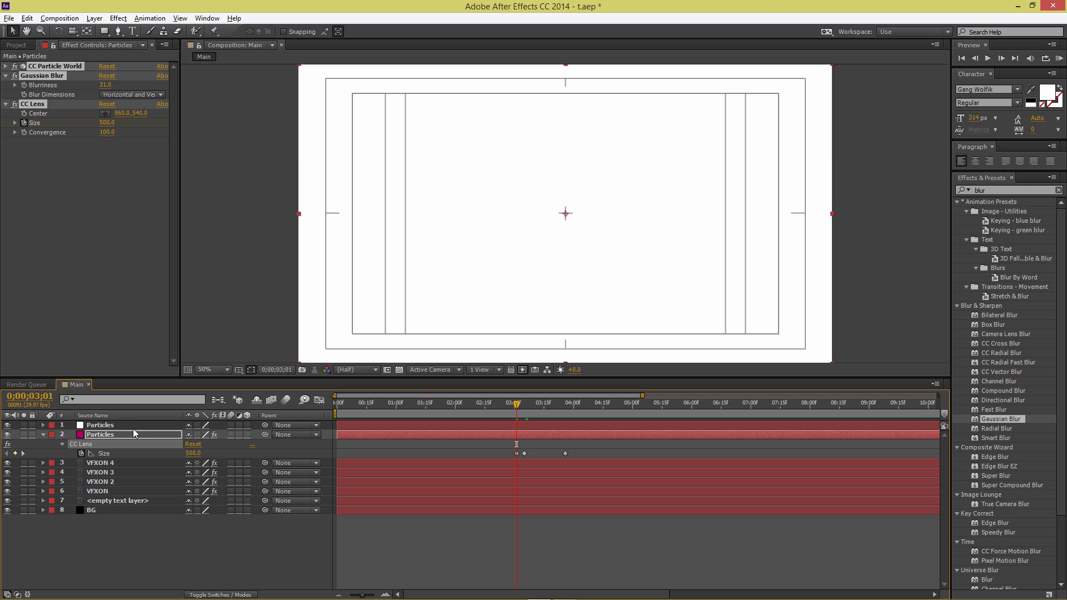
left_click(115, 424)
left_click(51, 163)
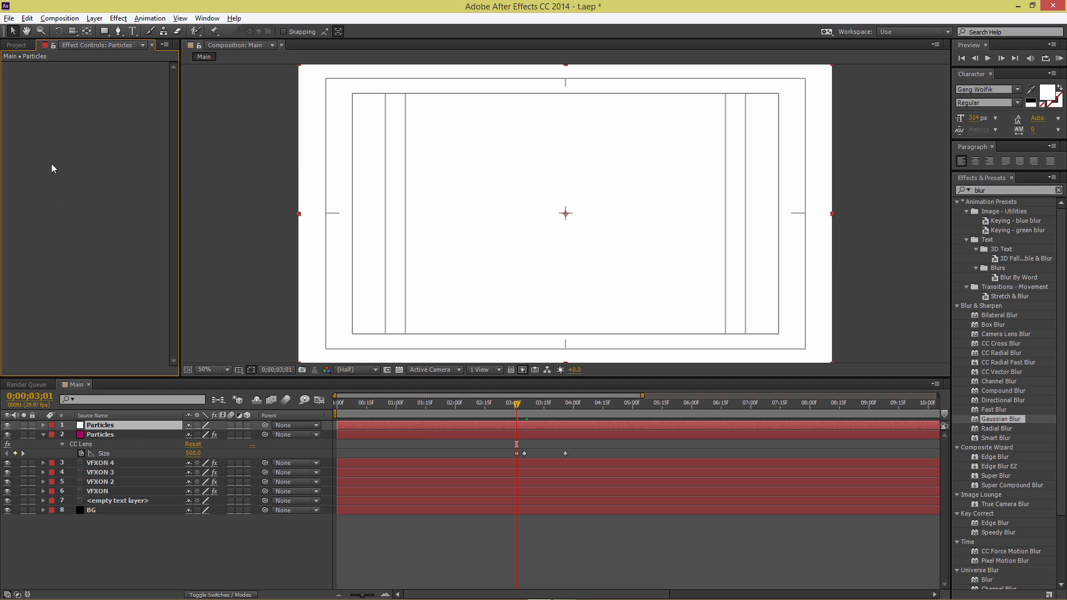
key("ctrl+v")
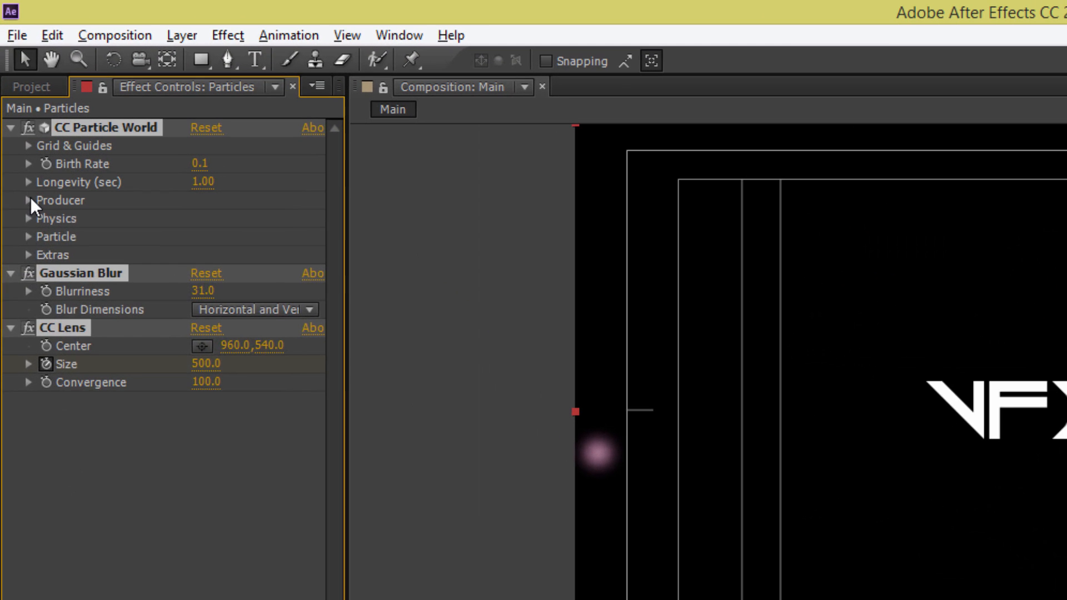
Set the CC Particle World producer's Position X to -0.20 on the white Particles layer
left_click(15, 103)
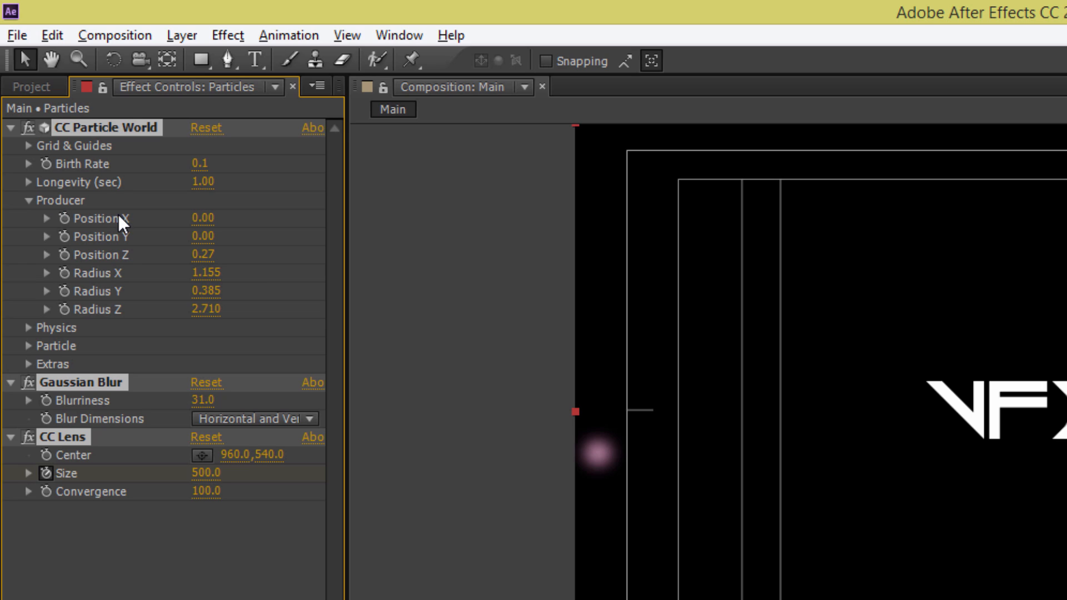
left_click(210, 220)
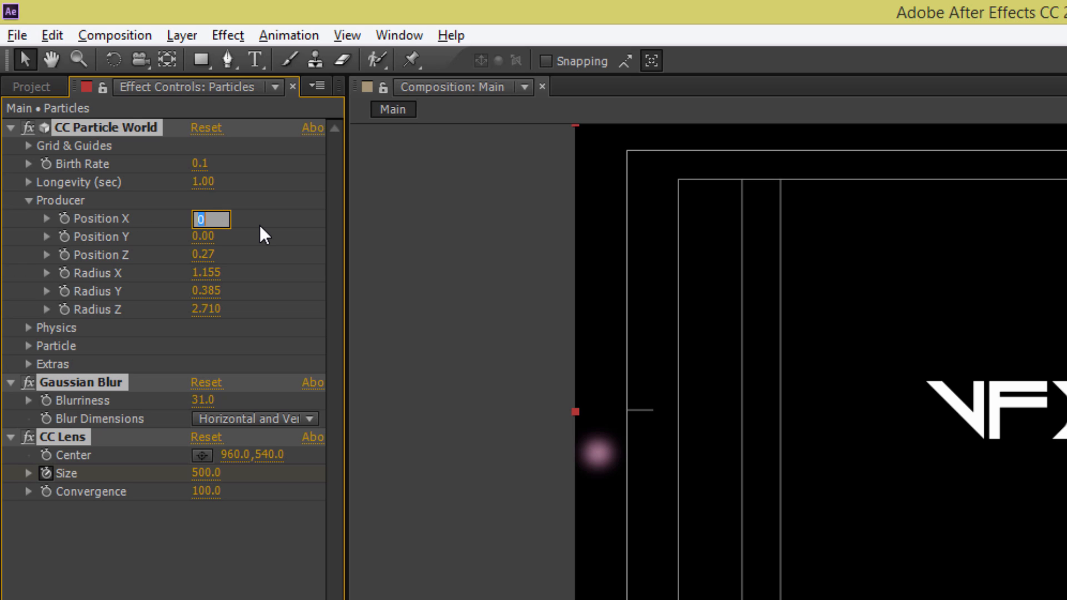
type(".")
key("BackSpace")
type("-.2")
key("Return")
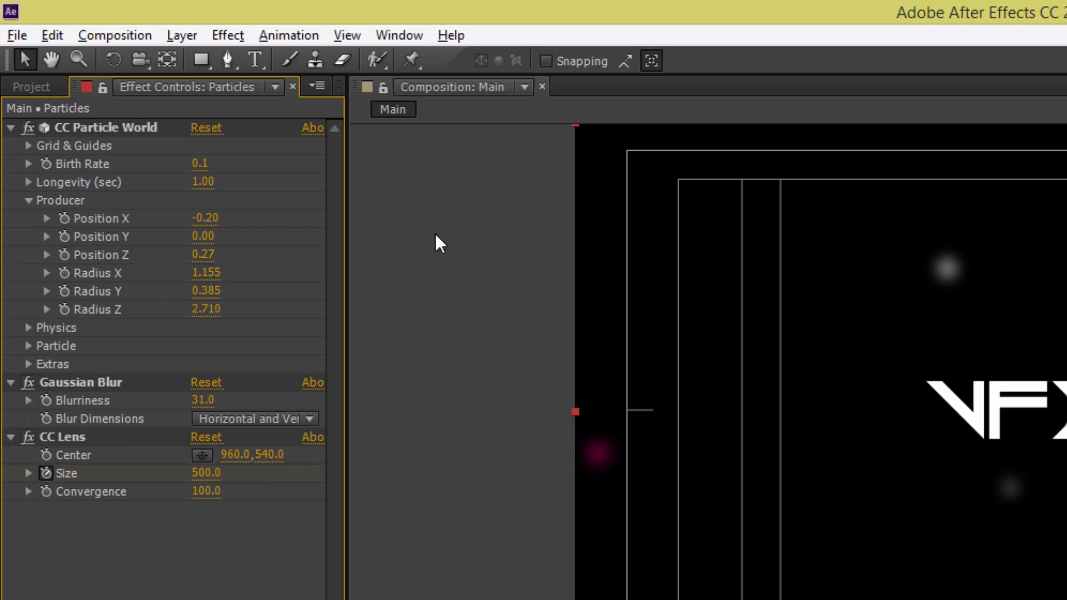
Set the white particles' producer radius to 2.855 in X, 1.155 in Y and 6.2 in Z
left_click(210, 274)
type("2.")
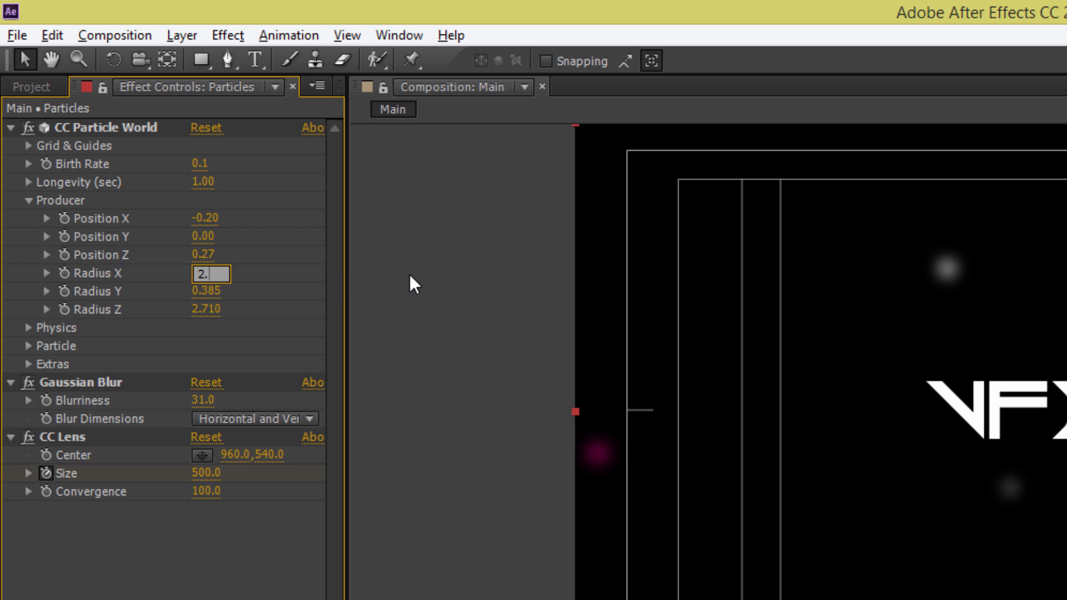
type("855")
left_click(405, 302)
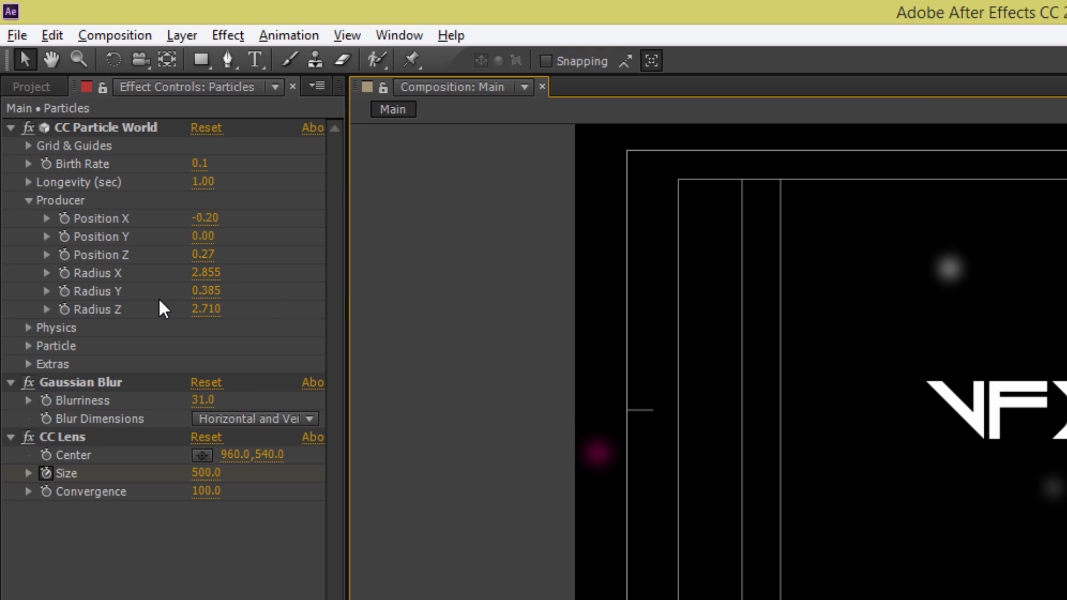
left_click(203, 294)
type("1")
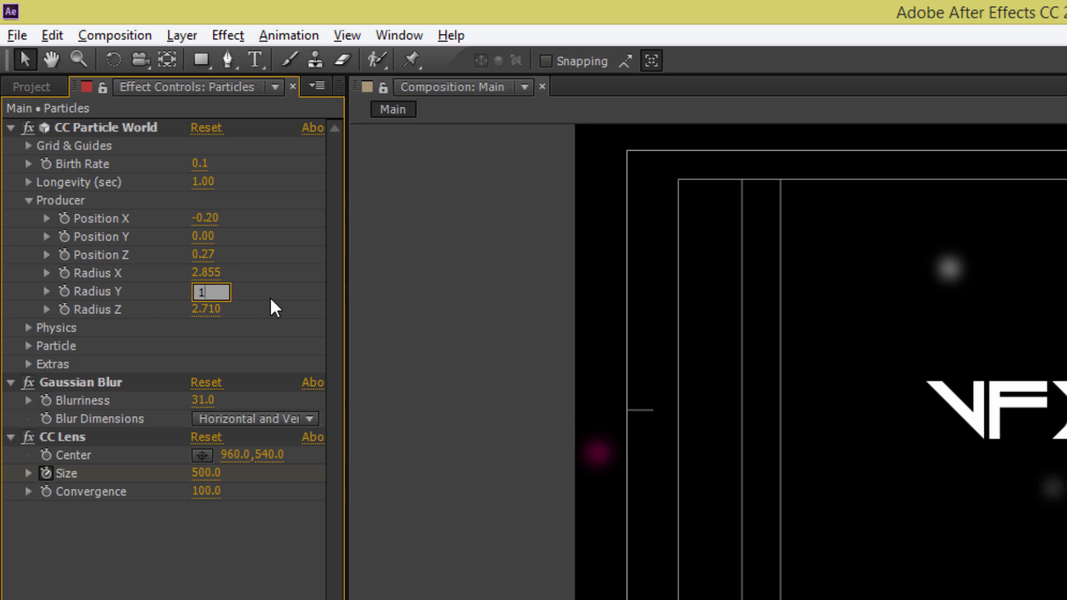
type(".155")
left_click(216, 310)
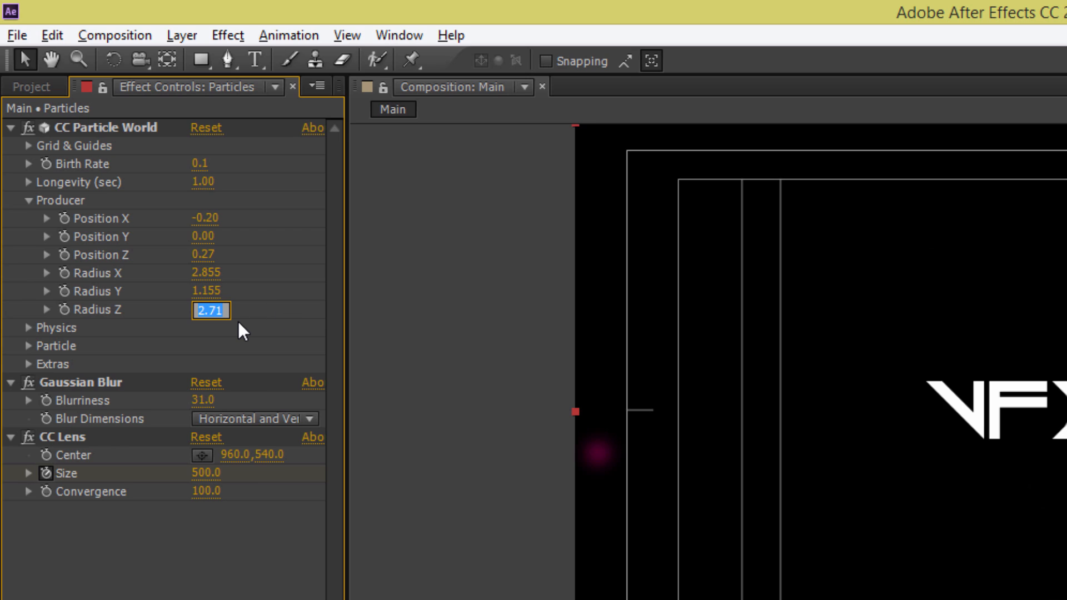
type("6.2")
key("Return")
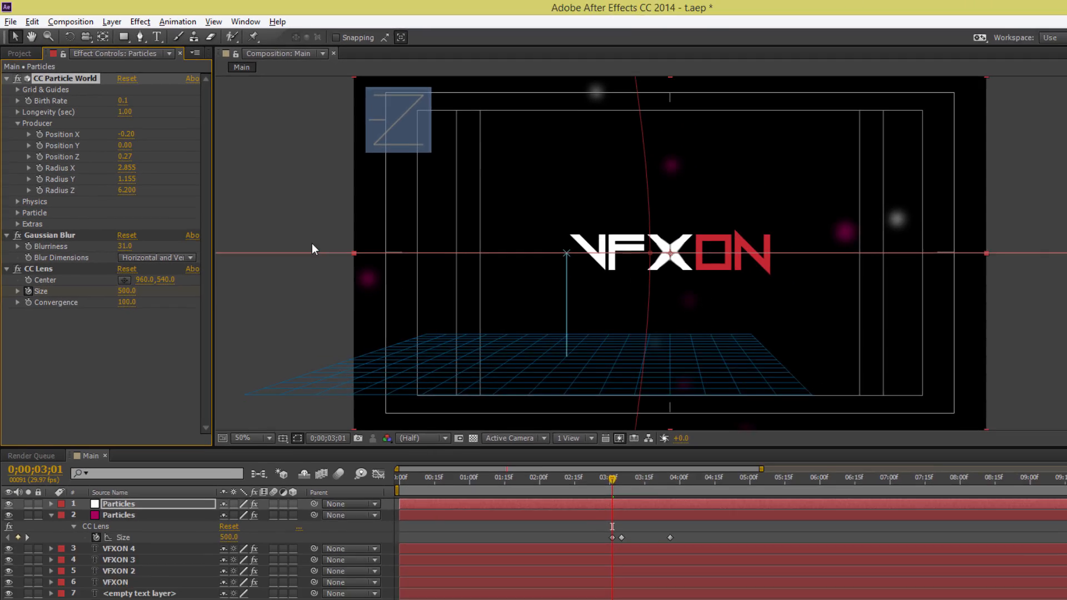
Move the current time to 0;00;03;26 and collapse the magenta Particles layer's properties in the timeline
left_click(175, 524)
left_click_drag(517, 414, 566, 421)
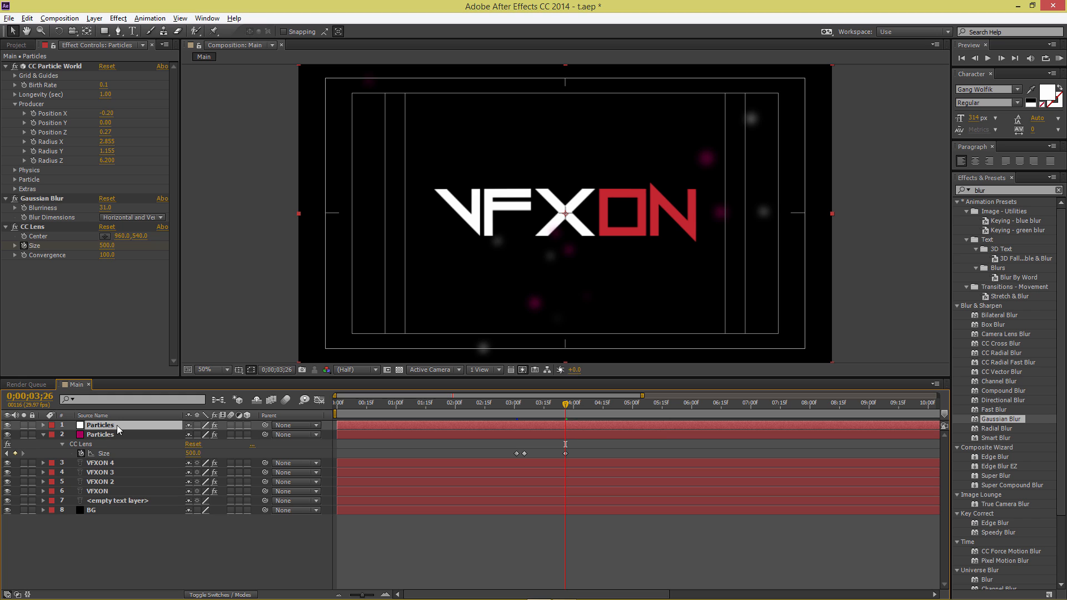
left_click(43, 434)
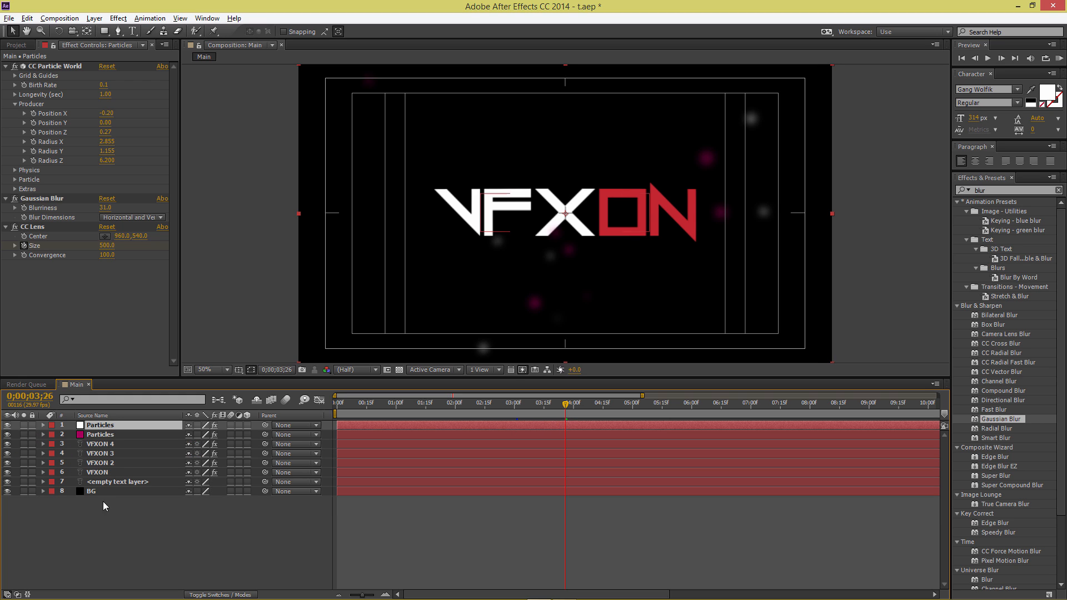
Create a near-black (020202) solid layer named Lens Flare
right_click(114, 512)
mouse_move(232, 399)
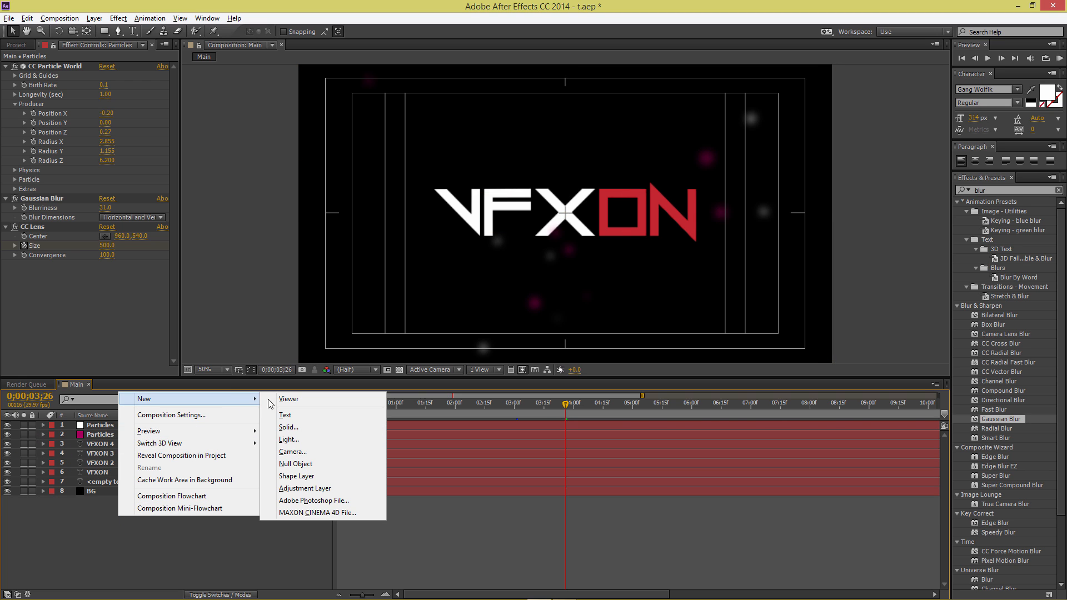
left_click(320, 429)
type("Lens Flare")
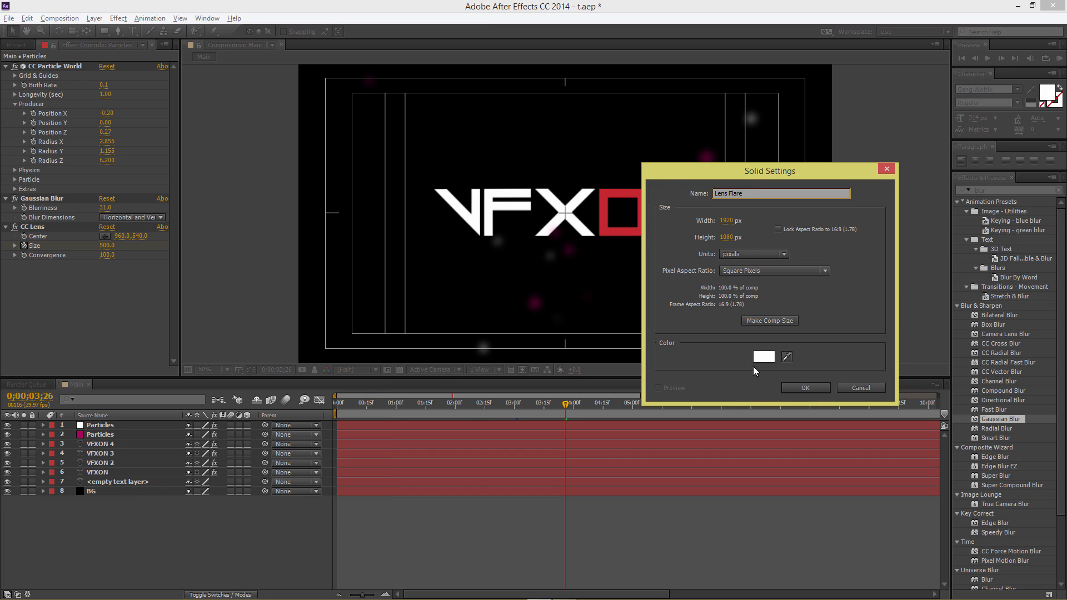
left_click(755, 358)
left_click_drag(483, 349, 455, 429)
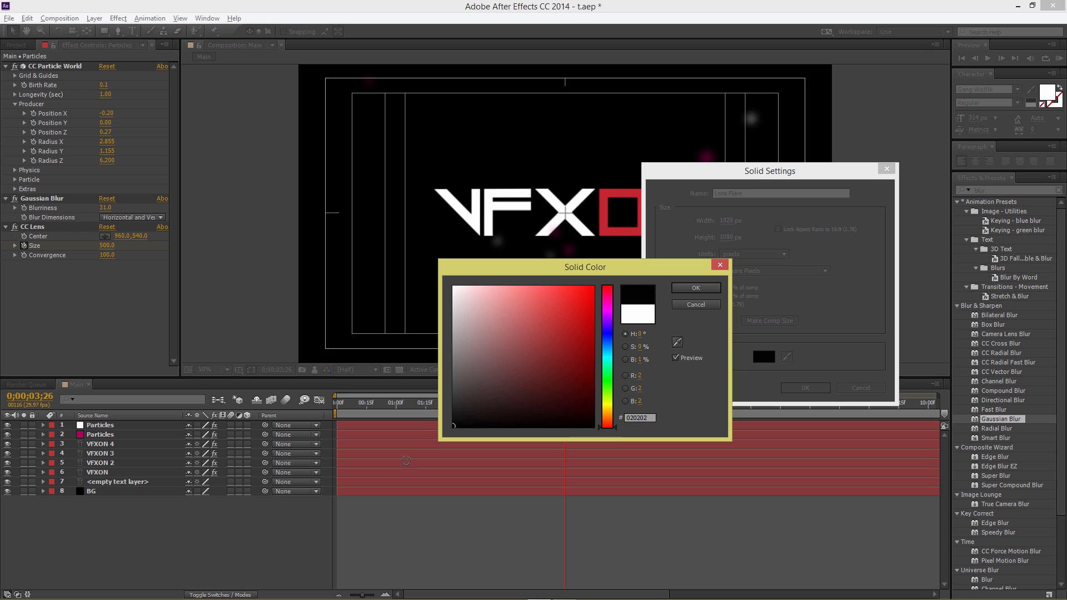
left_click(692, 292)
left_click(812, 386)
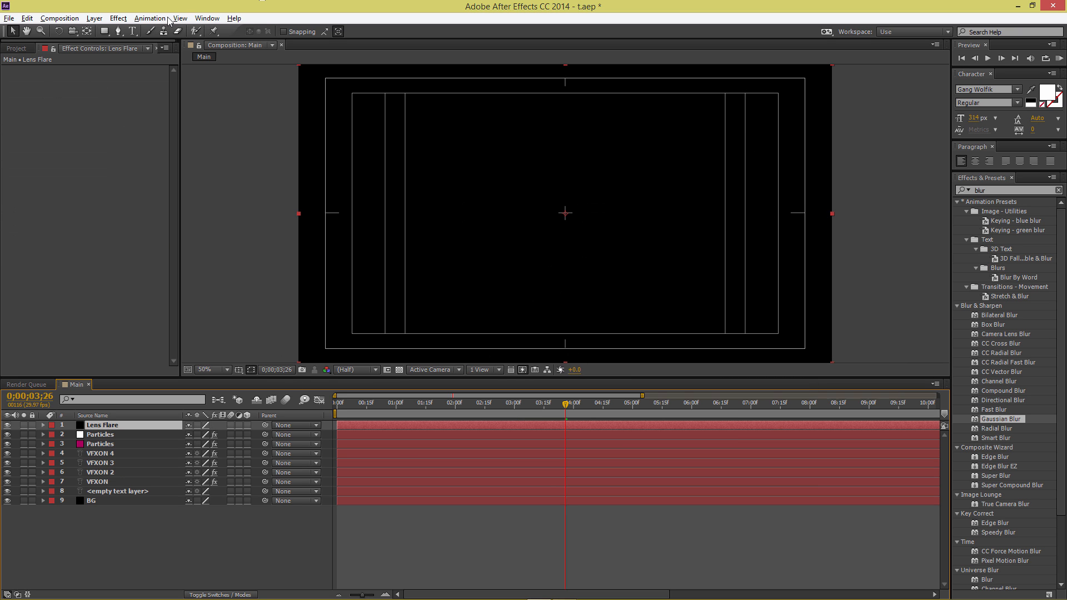
Apply the Video Copilot Optical Flares effect to the Lens Flare layer
left_click(115, 20)
mouse_move(289, 42)
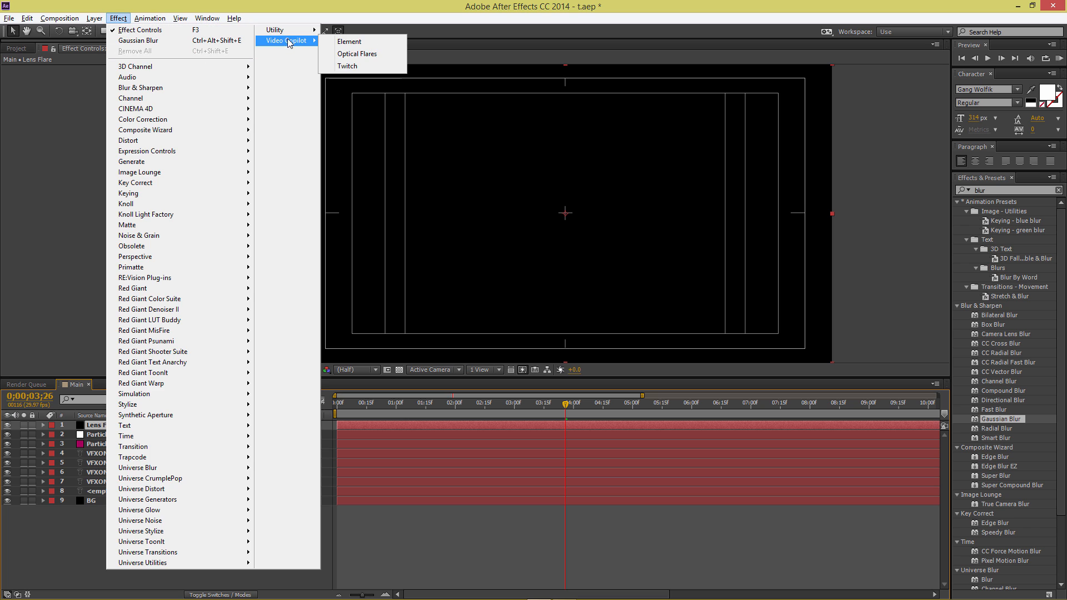
left_click(355, 53)
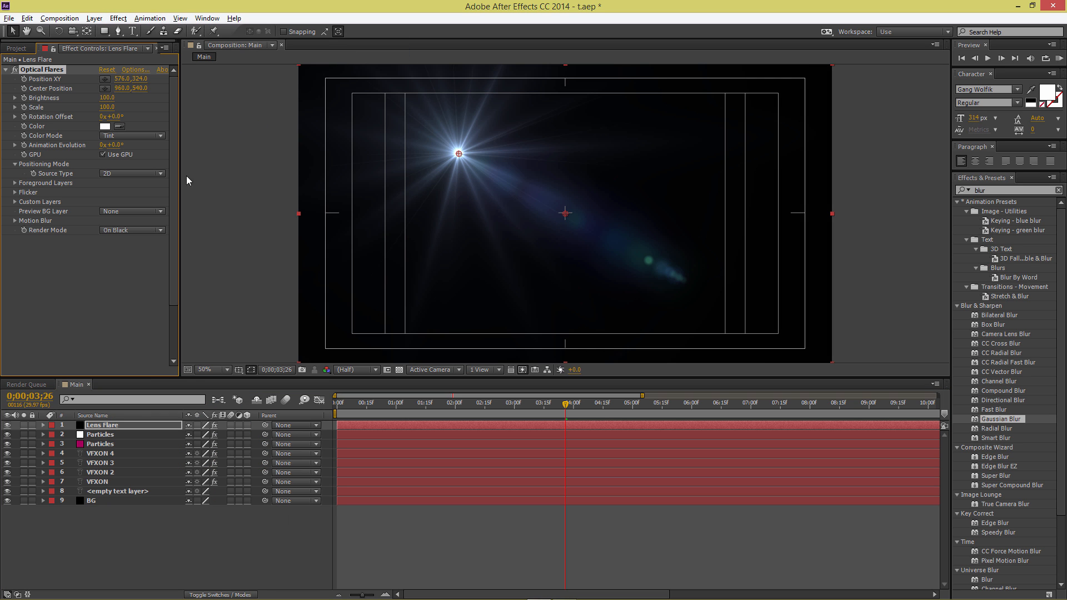
Load the Red Triangles preset from the Motion Graphics lens flares in the Optical Flares options and accept it
left_click(138, 70)
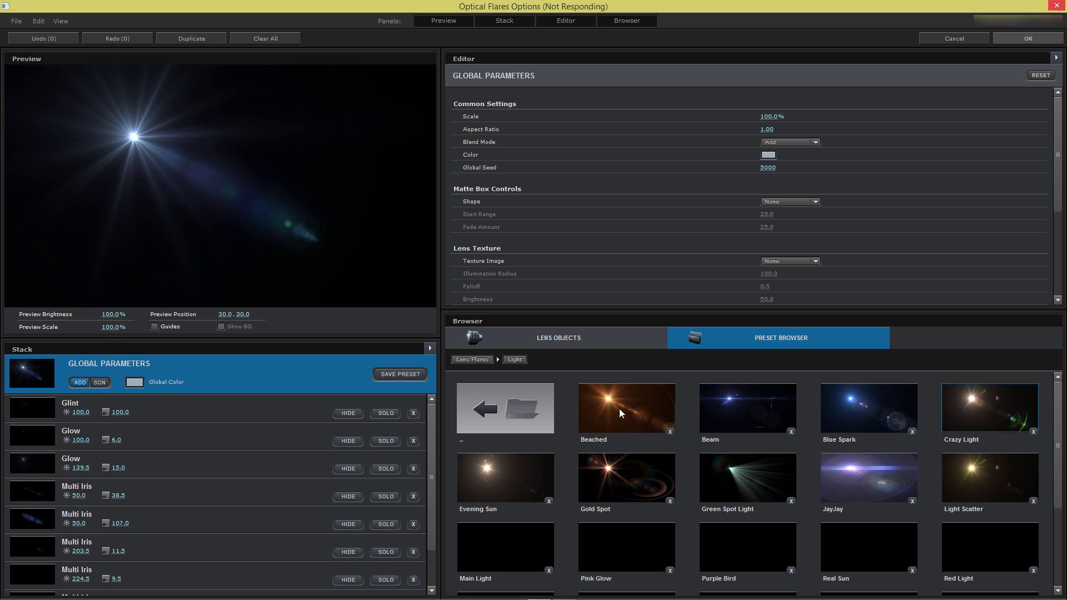
scroll(619, 409, "down", 1)
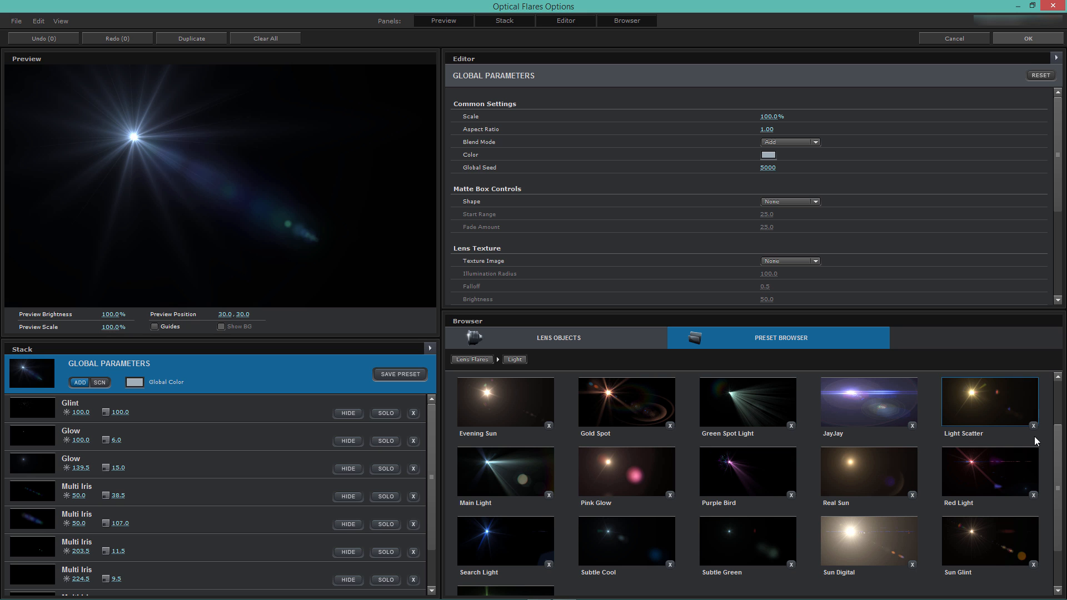
left_click_drag(1059, 440, 1048, 368)
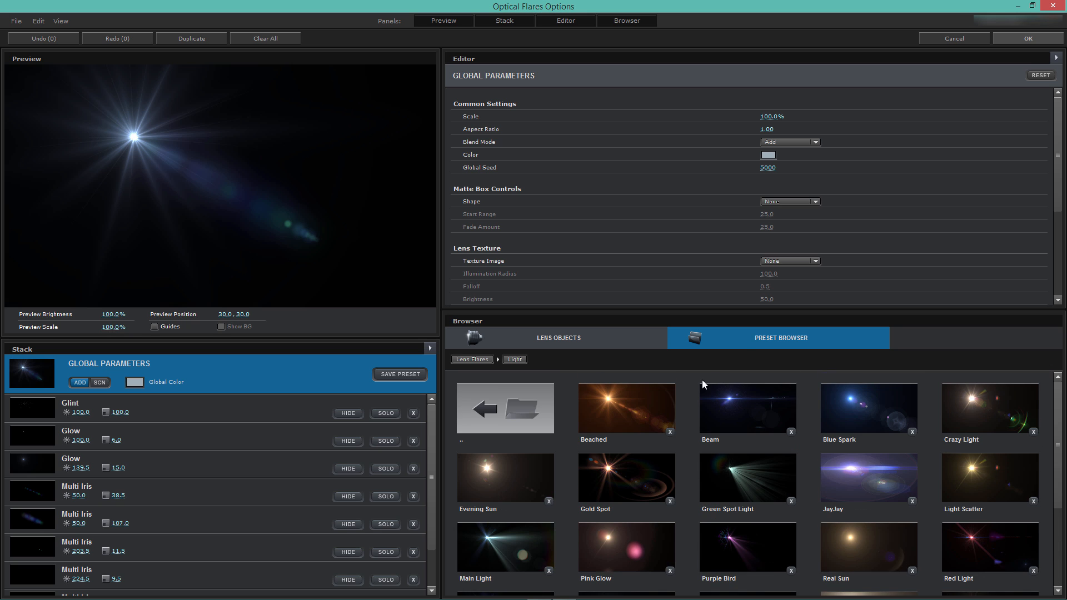
left_click(486, 361)
left_click(704, 412)
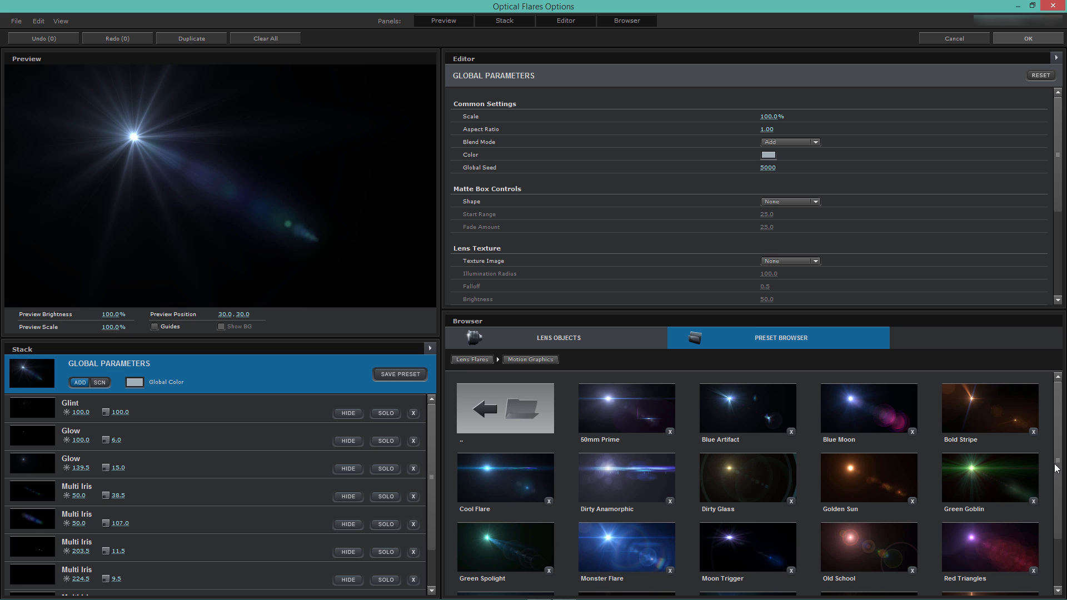
scroll(1056, 470, "down", 1)
left_click(995, 513)
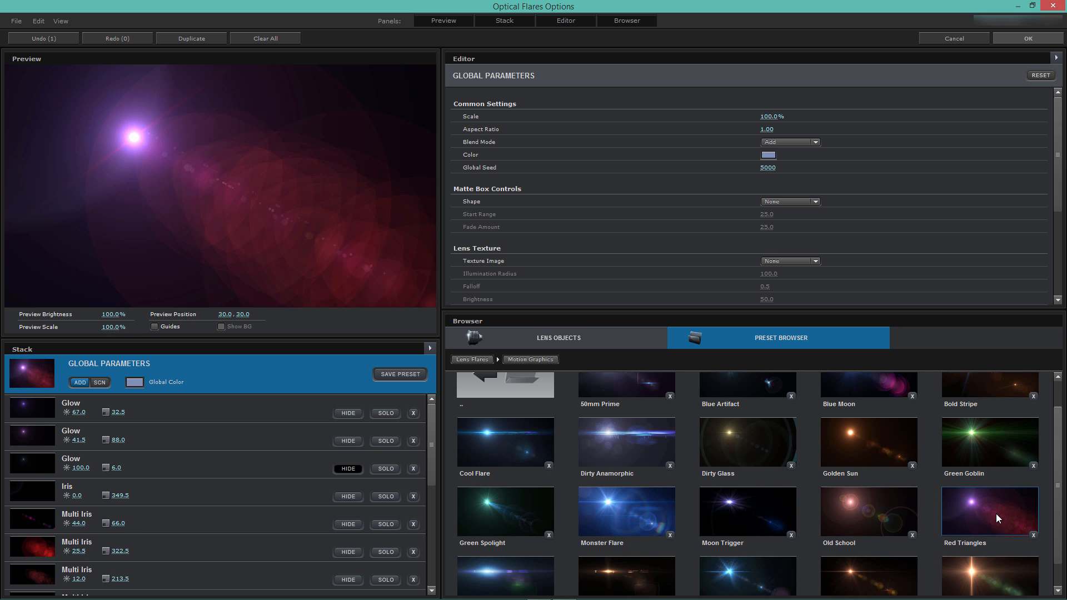
left_click(1014, 39)
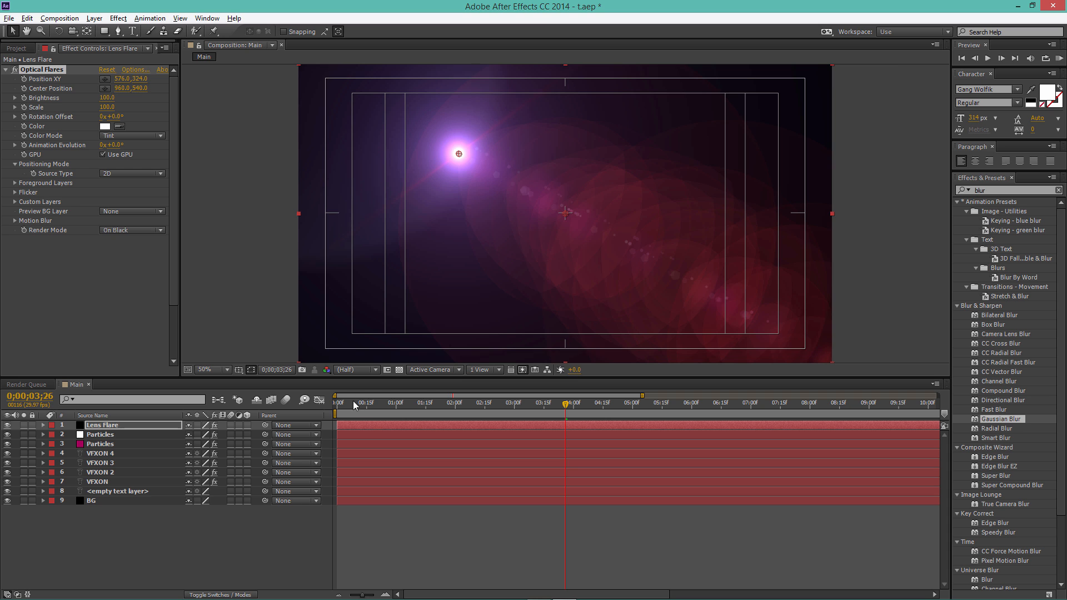
Start keyframing the flare's Position XY at the composition start with the value -38, -6
left_click_drag(354, 404, 335, 404)
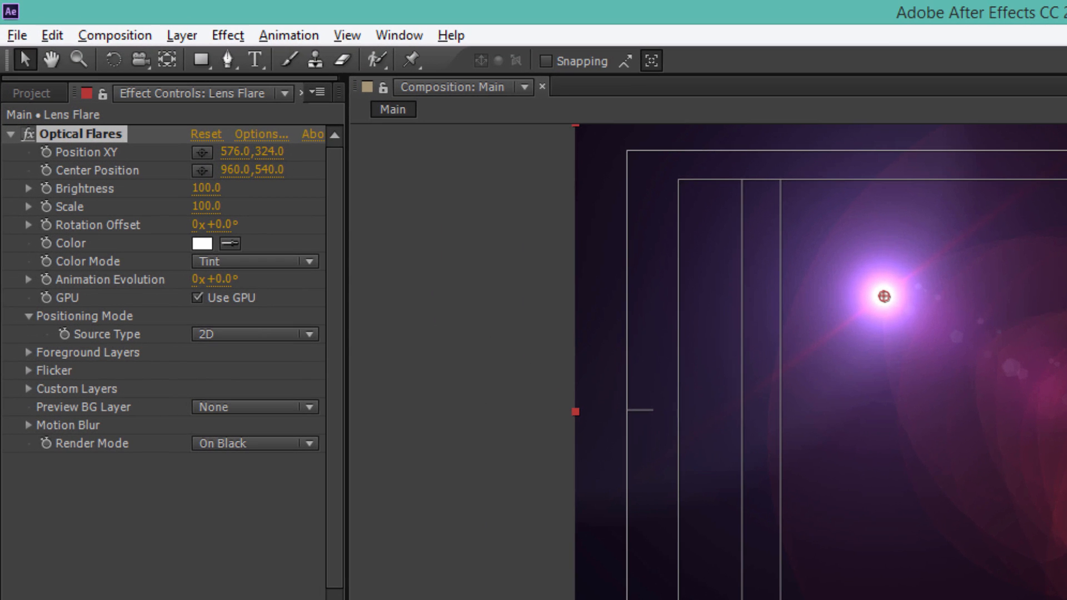
left_click(43, 157)
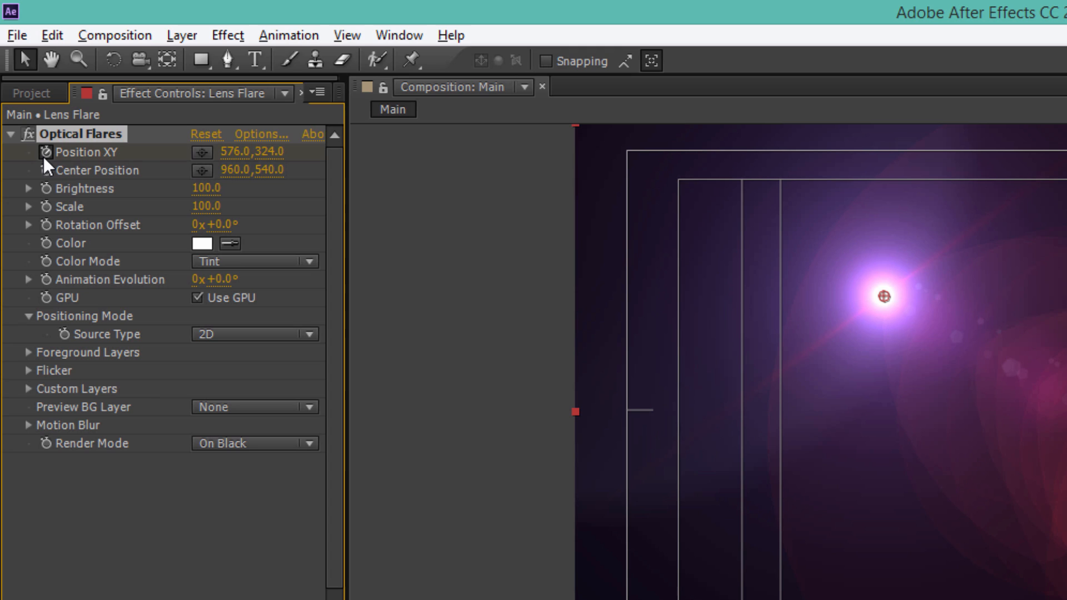
left_click(229, 159)
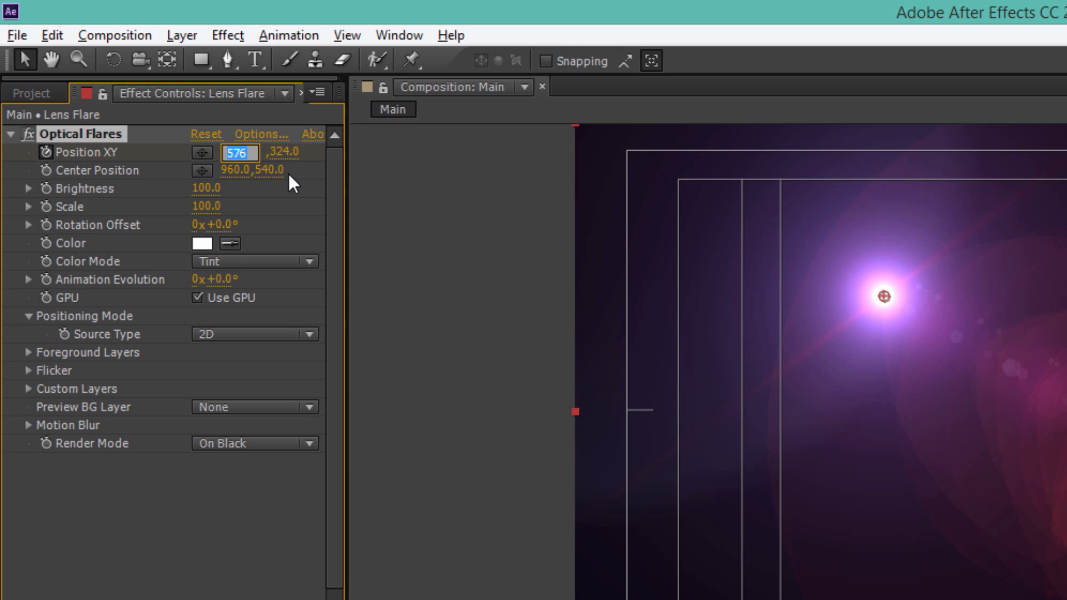
type("-38")
key("Return")
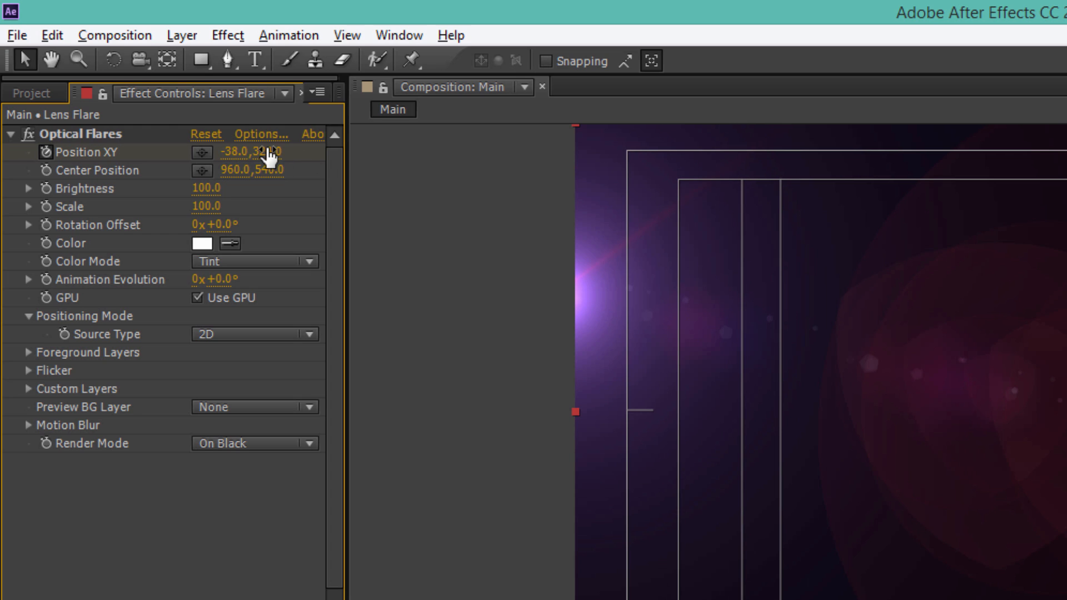
left_click(268, 152)
type("-6")
key("Return")
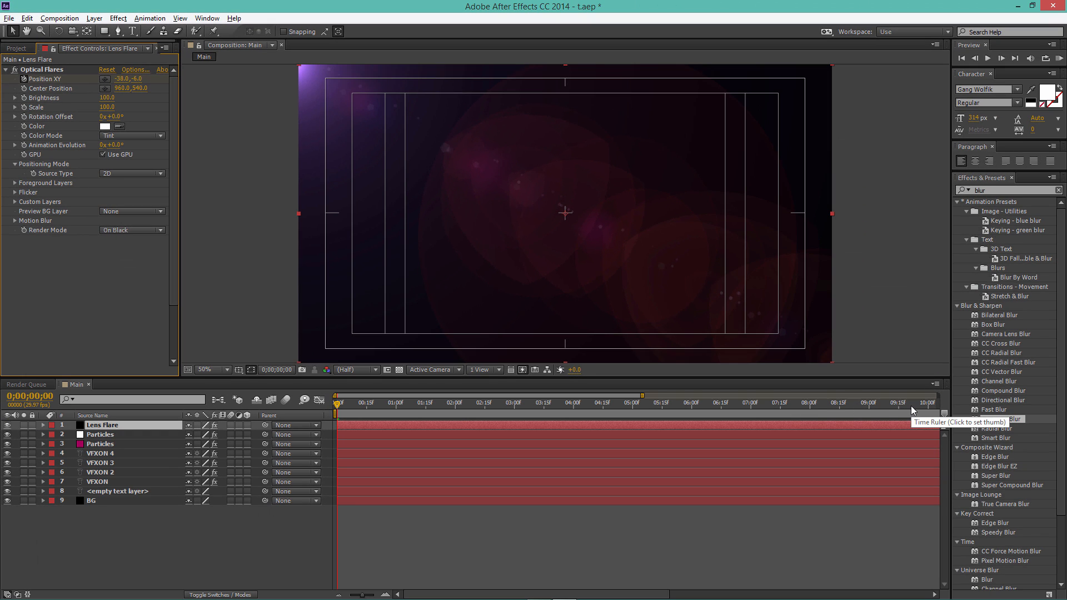
Add a Position XY keyframe of 1926, -36 for the flare at the composition's end, 0;00;19;29
left_click_drag(911, 406, 926, 406)
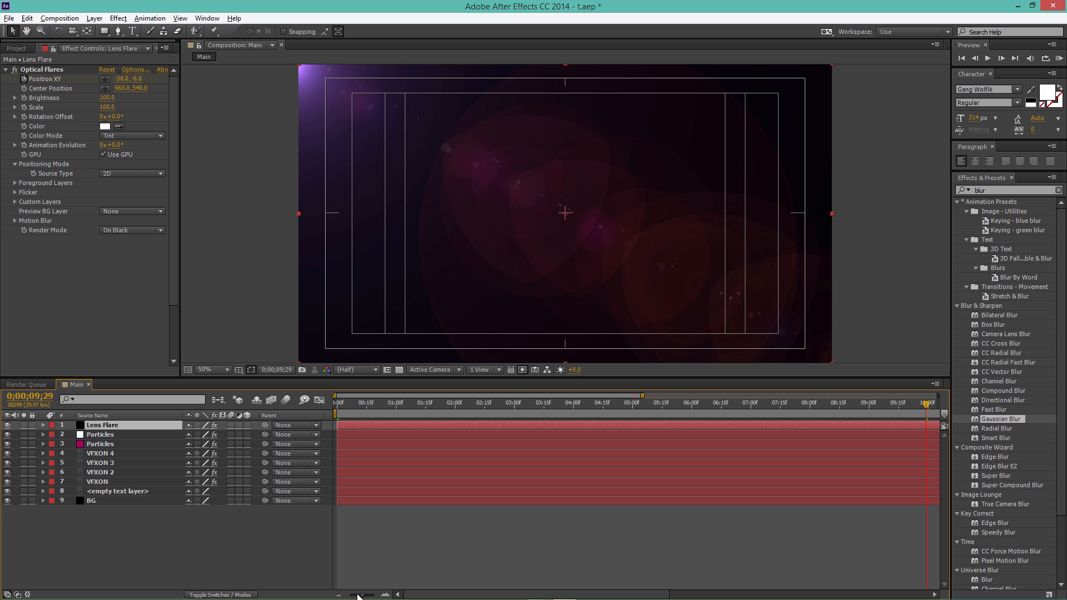
left_click_drag(362, 594, 349, 595)
left_click_drag(636, 406, 935, 412)
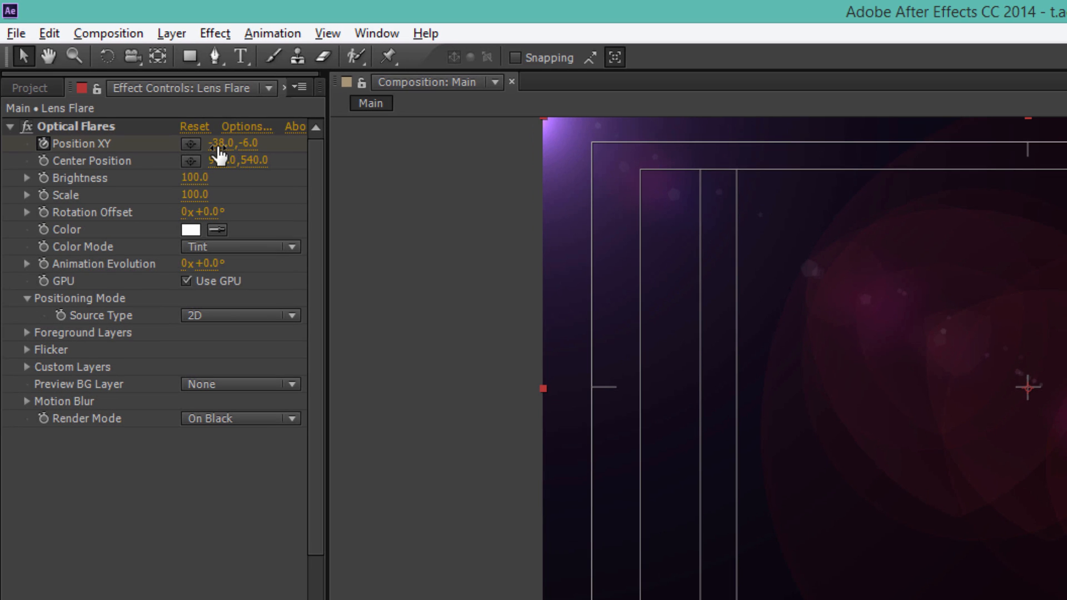
left_click(218, 145)
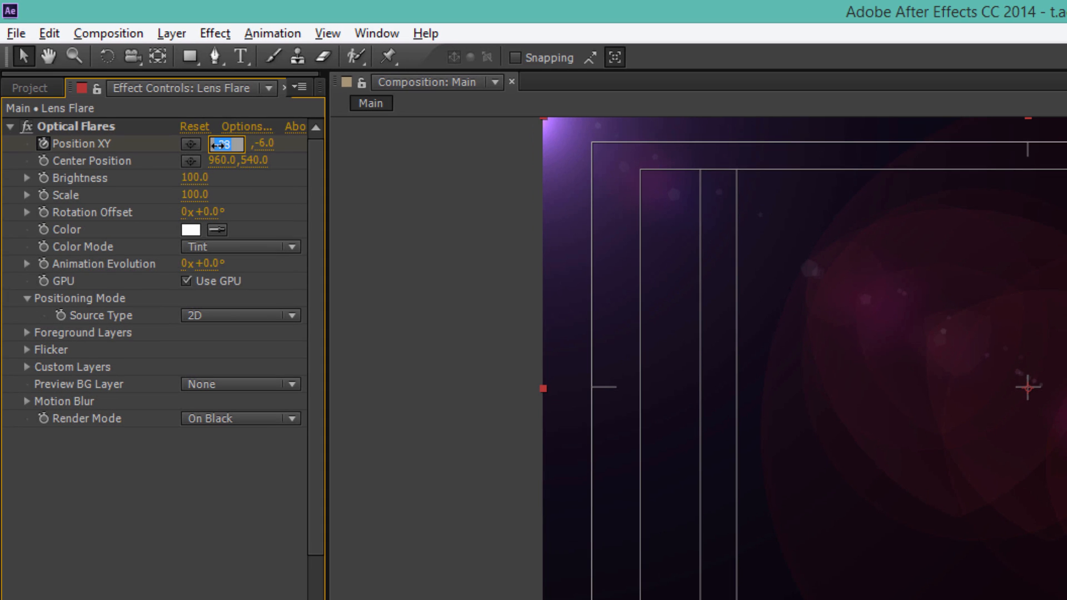
key("BackSpace")
type("-1920")
key("Return")
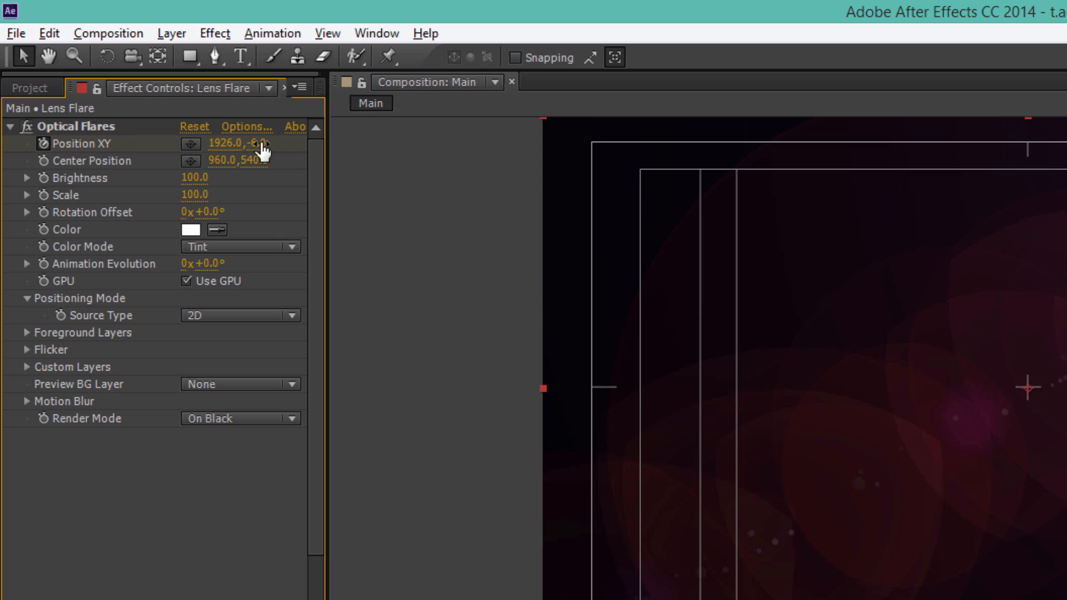
left_click(260, 143)
type("-36")
key("Return")
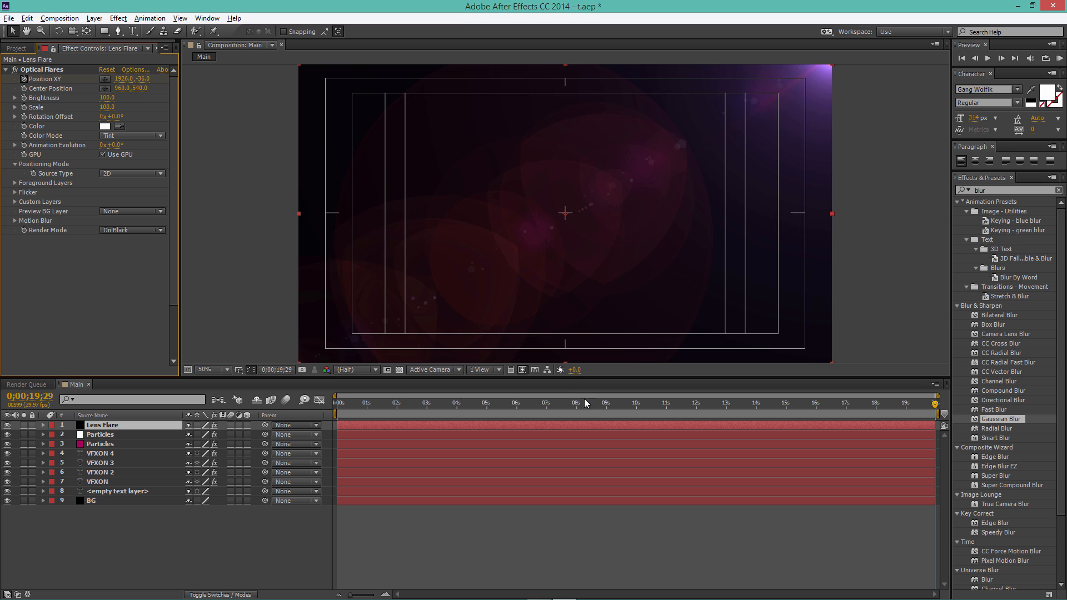
Move the current time to 0;00;03;14 and set the flare's Center Position to 1090, 664
left_click_drag(584, 399, 439, 408)
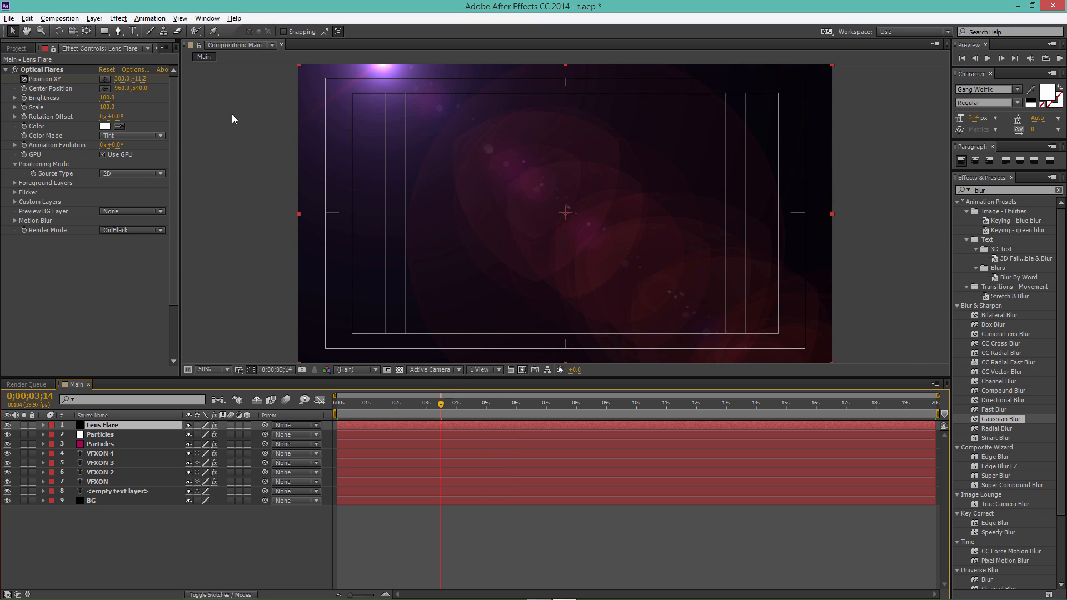
left_click(119, 88)
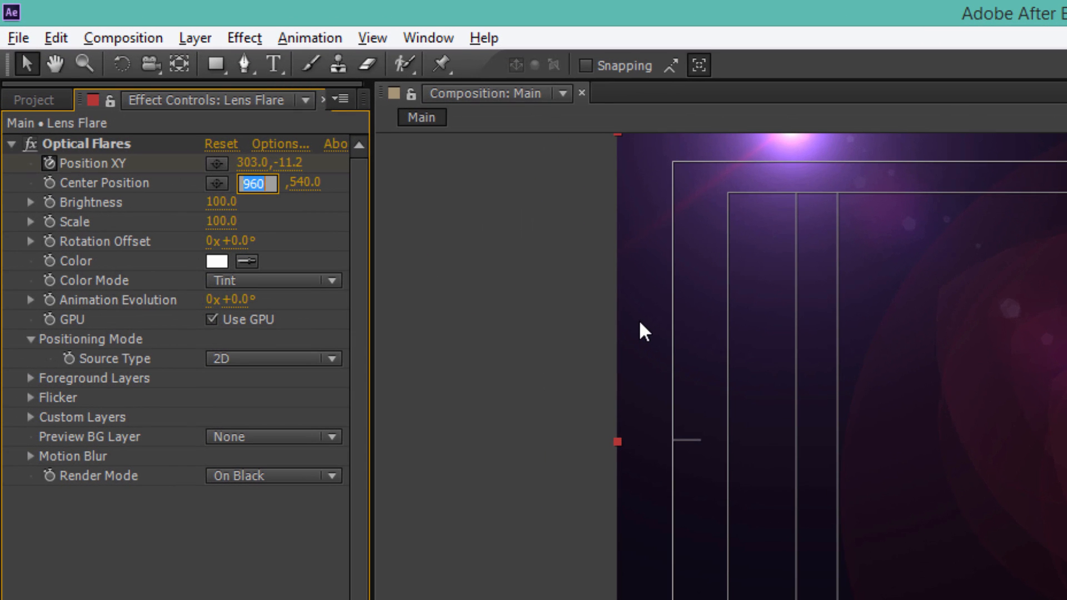
type("1090")
key("Return")
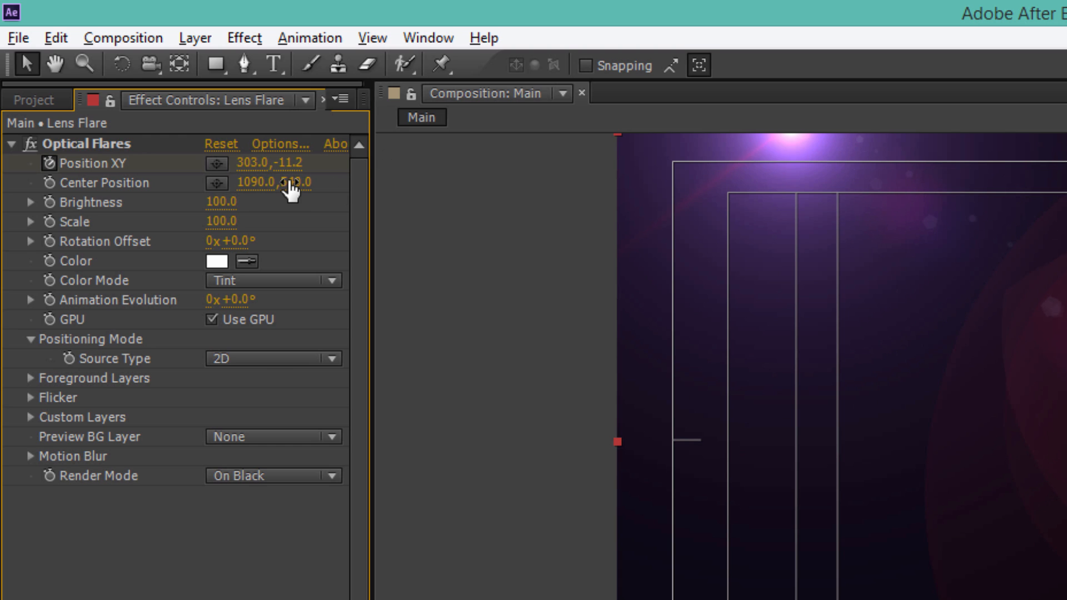
left_click(297, 184)
type("664")
key("Return")
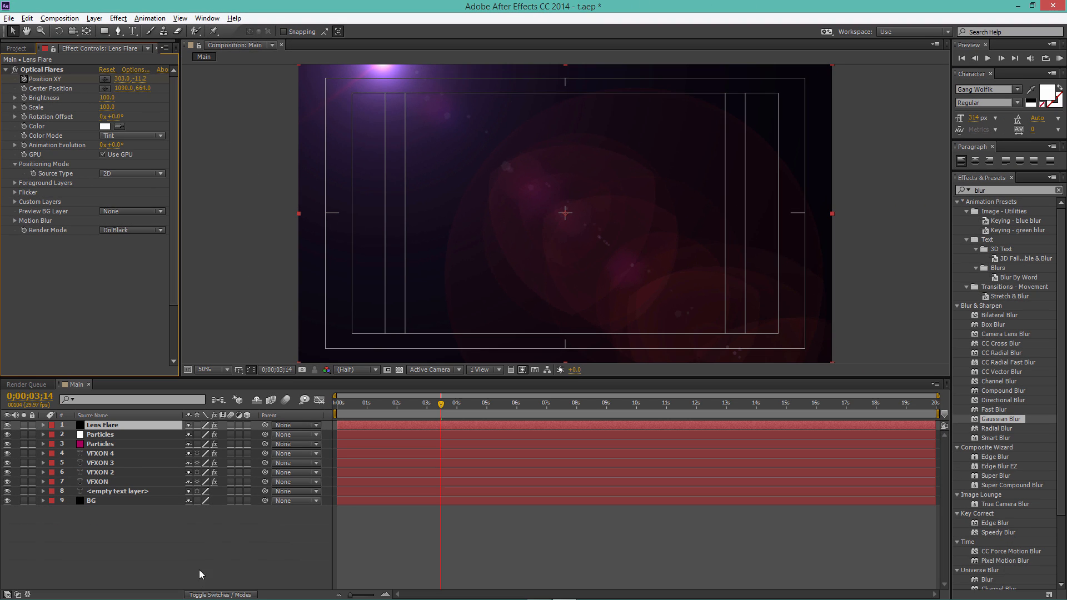
Create a two-node camera layer with the 35mm preset, named Camera 1
right_click(172, 528)
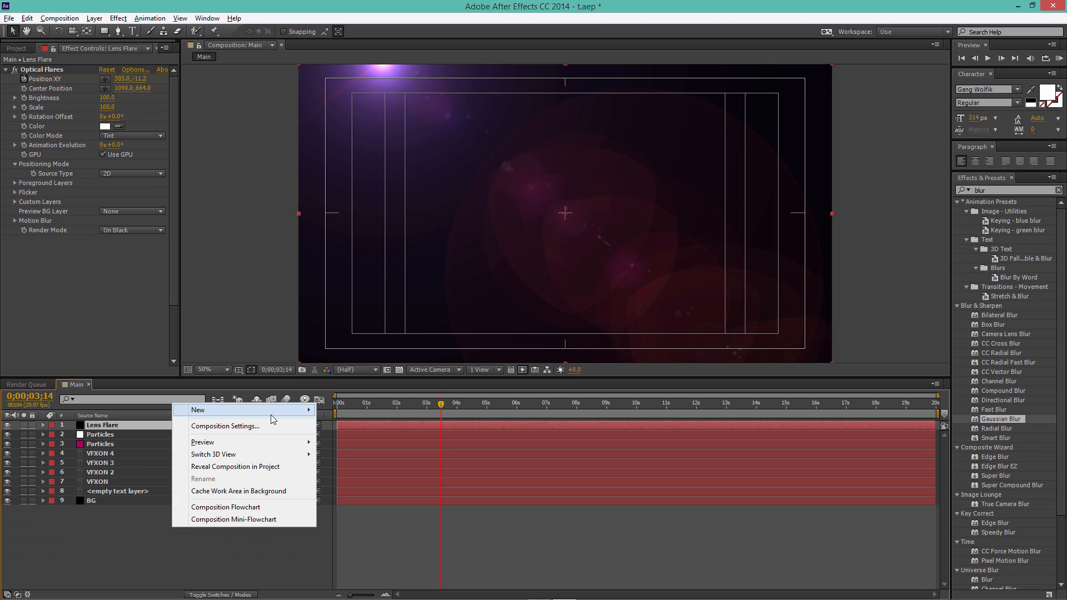
mouse_move(271, 414)
left_click(356, 464)
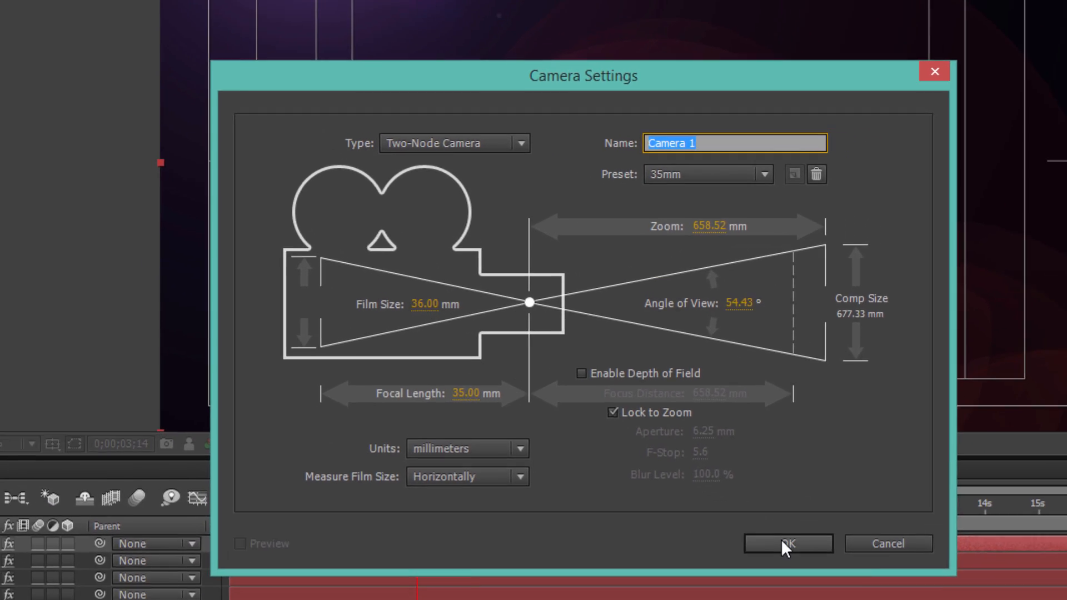
left_click(784, 542)
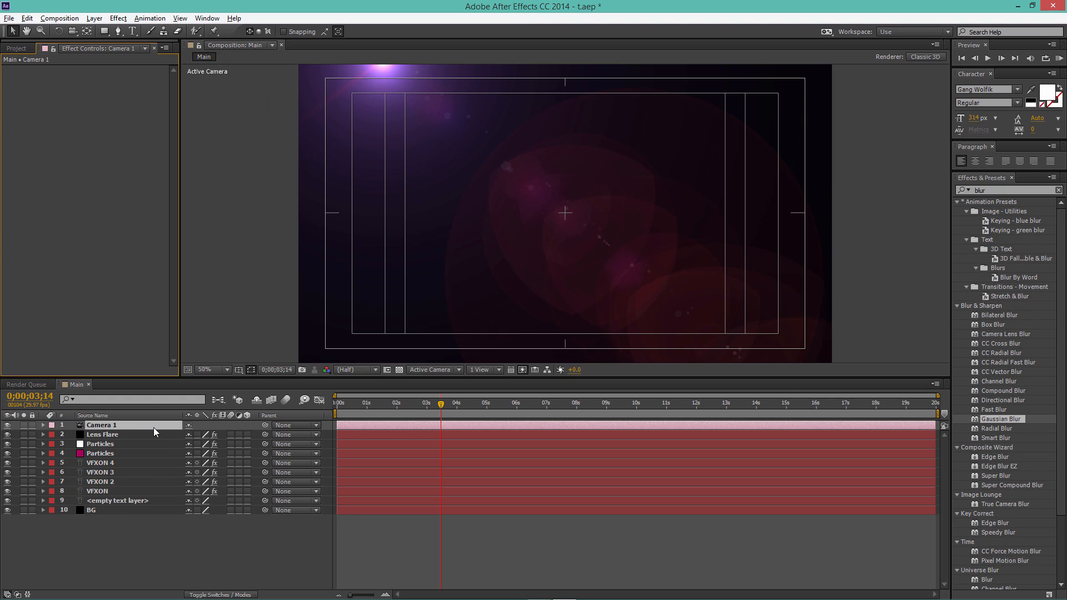
left_click(44, 425)
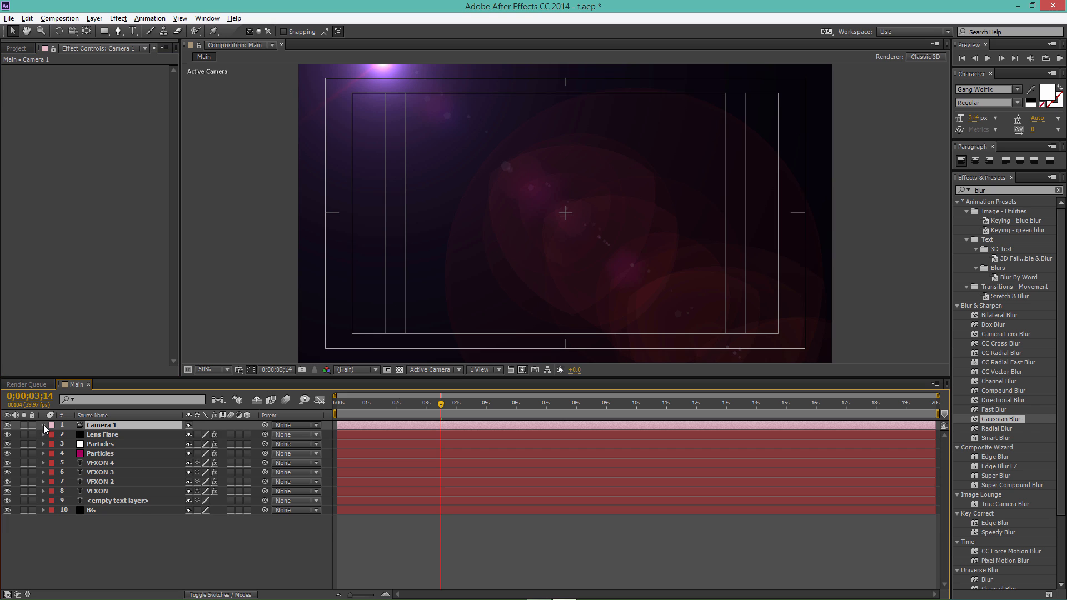
left_click(54, 444)
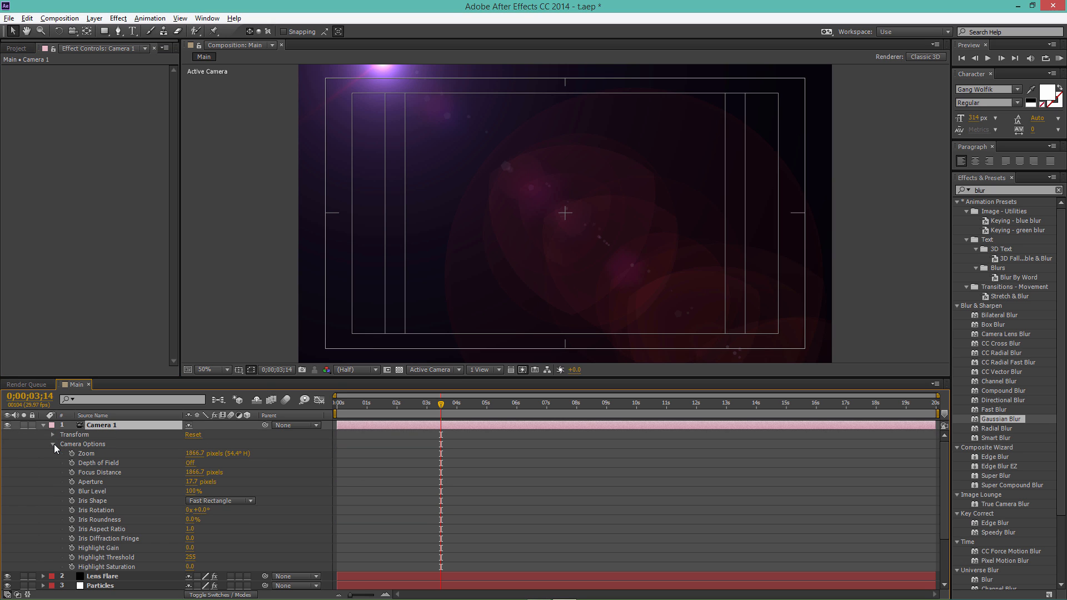
left_click(53, 434)
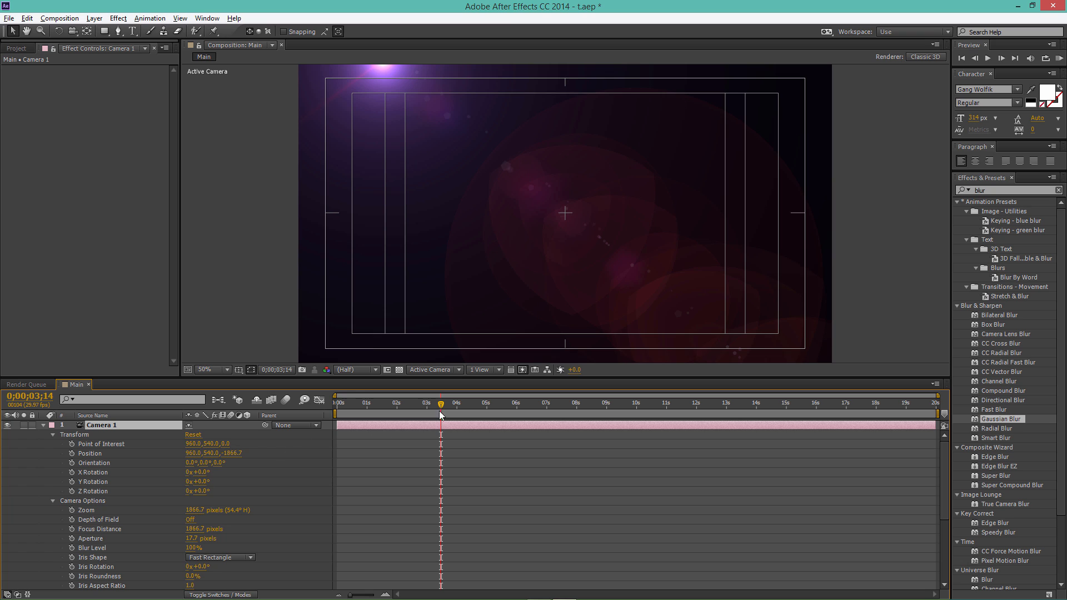
left_click_drag(441, 407, 434, 403)
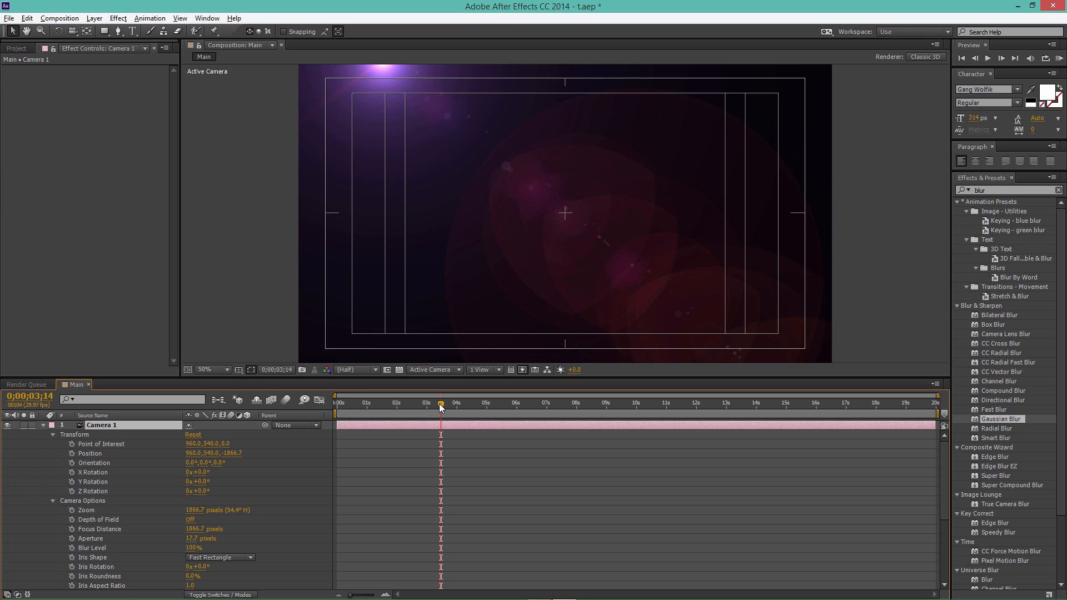
left_click(43, 425)
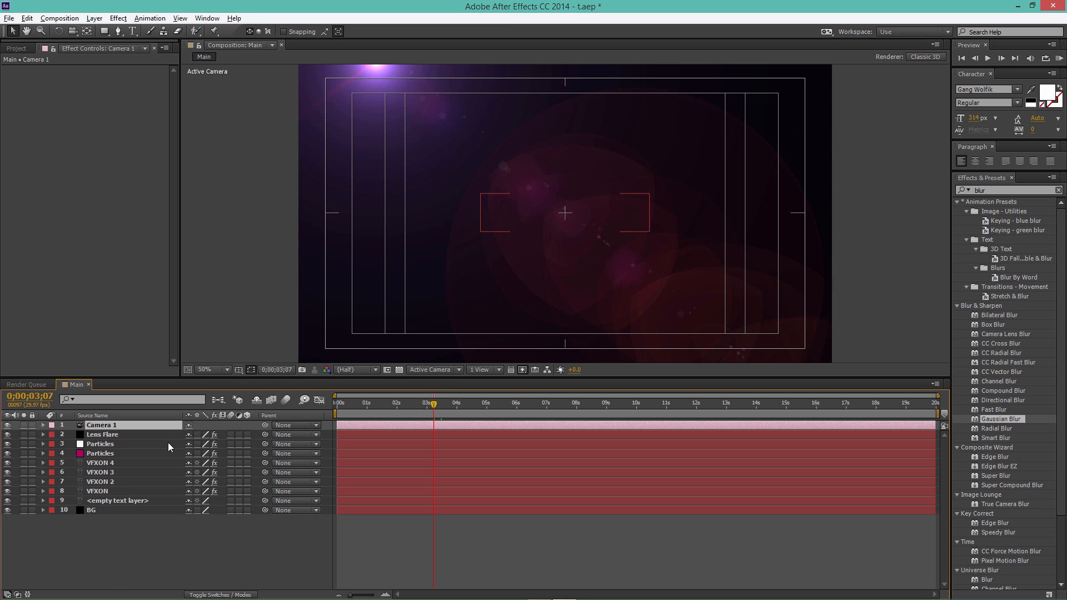
Set the Optical Flares render mode to On Transparent on the Lens Flare layer
left_click_drag(432, 403, 415, 405)
left_click(110, 436)
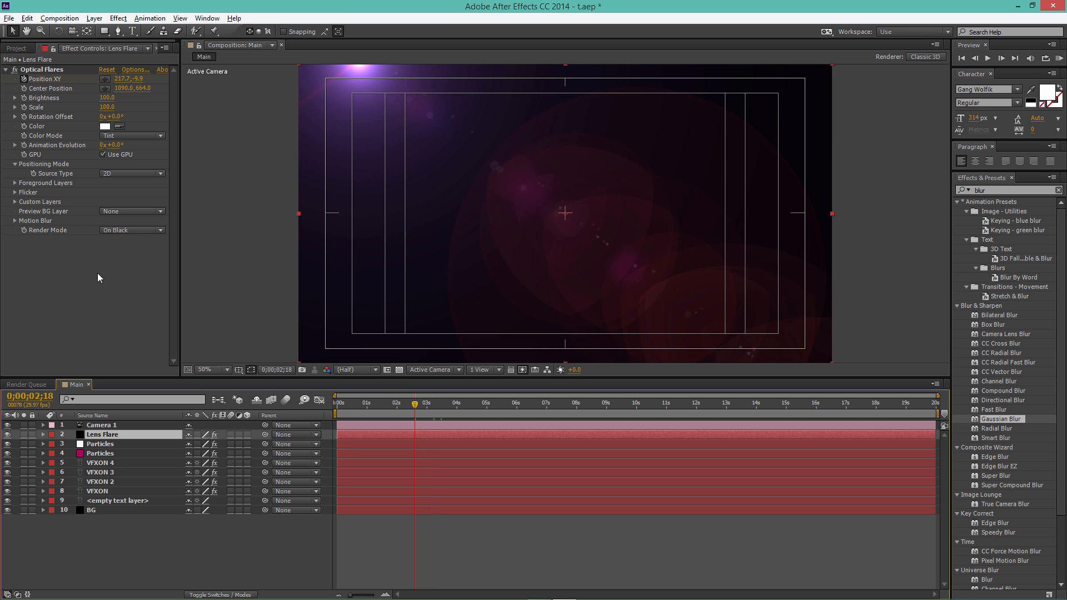
left_click(119, 229)
left_click(141, 254)
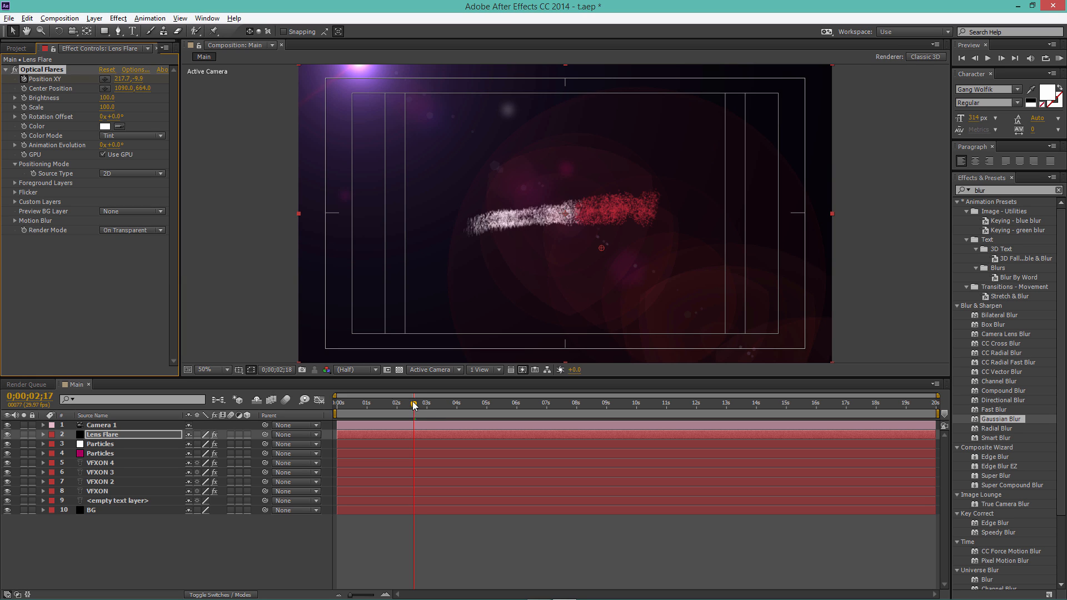
Move the current time to 0;00;03;02 and start keyframing Camera 1's Position there
left_click_drag(416, 405, 429, 410)
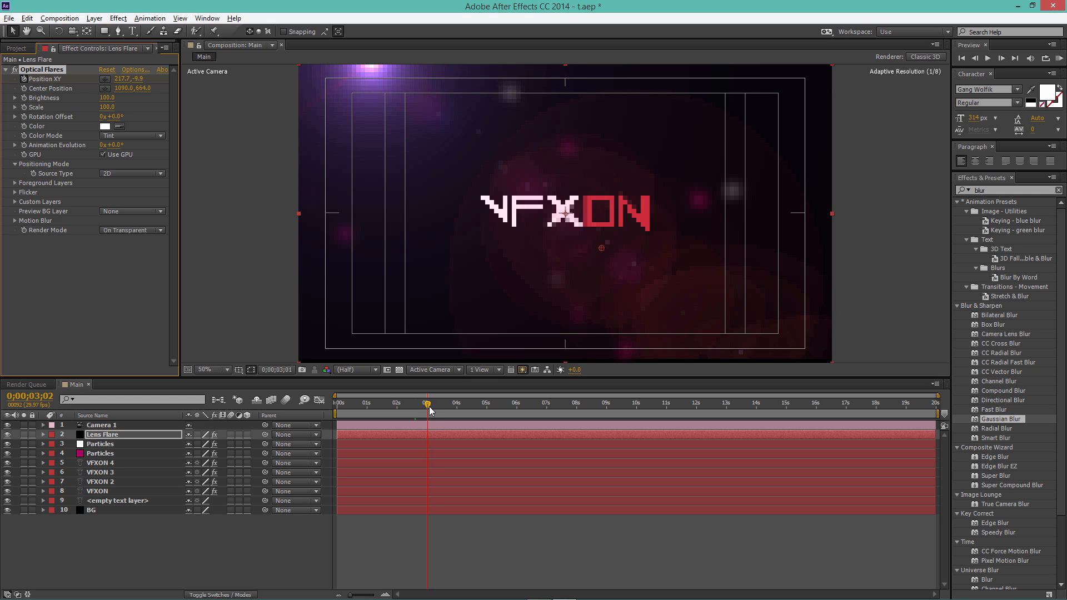
left_click(103, 425)
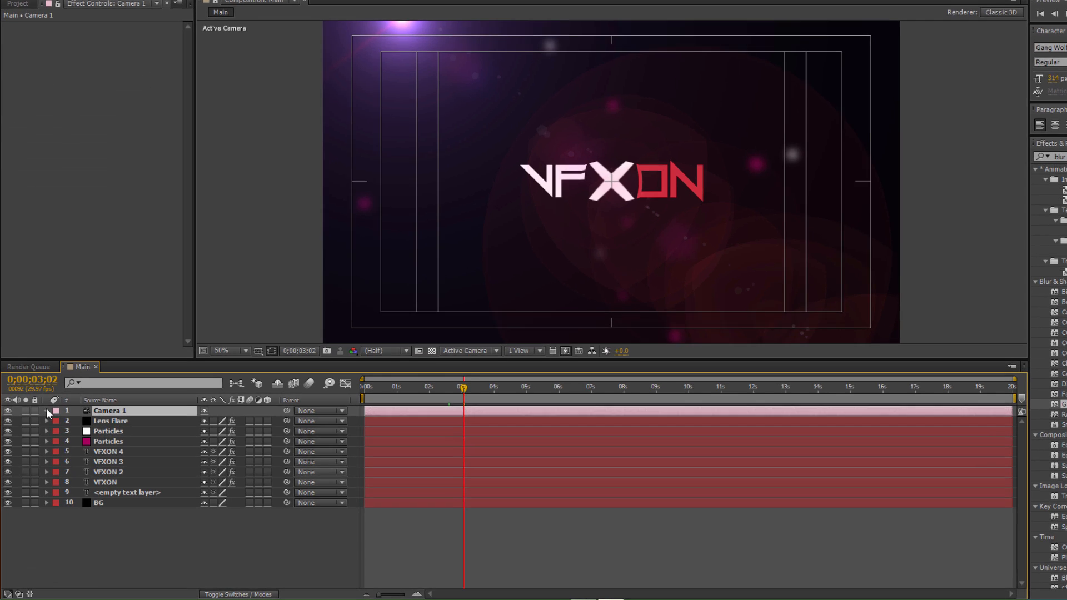
left_click(43, 426)
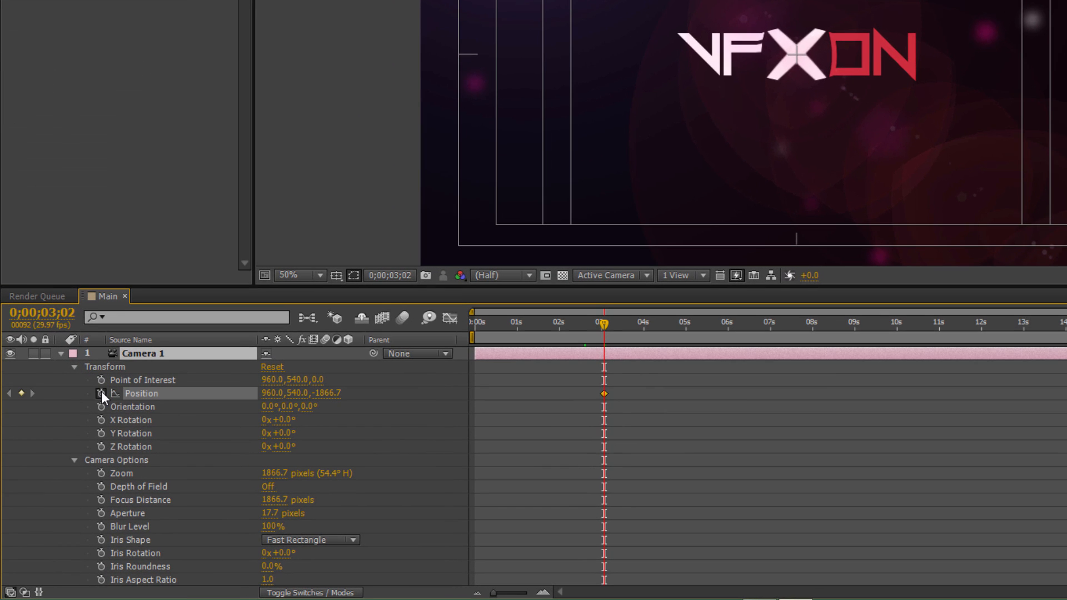
Move the current time to 0;00;03;11 and set Camera 1's Z Position there to -890.7
left_click(71, 453)
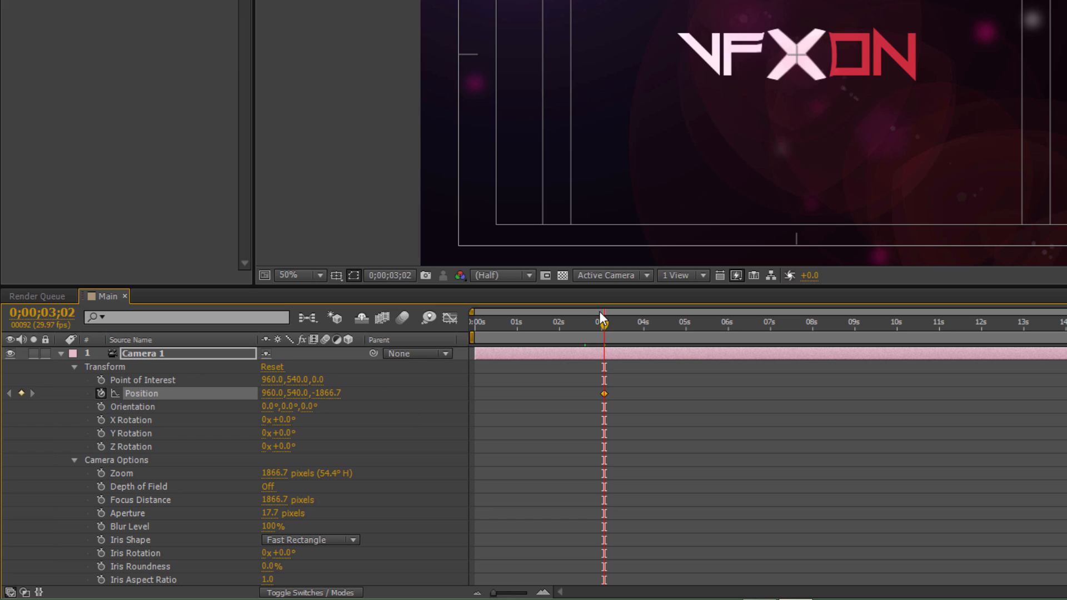
key("Page_Down")
key("Page_Down")
key("Page_Down")
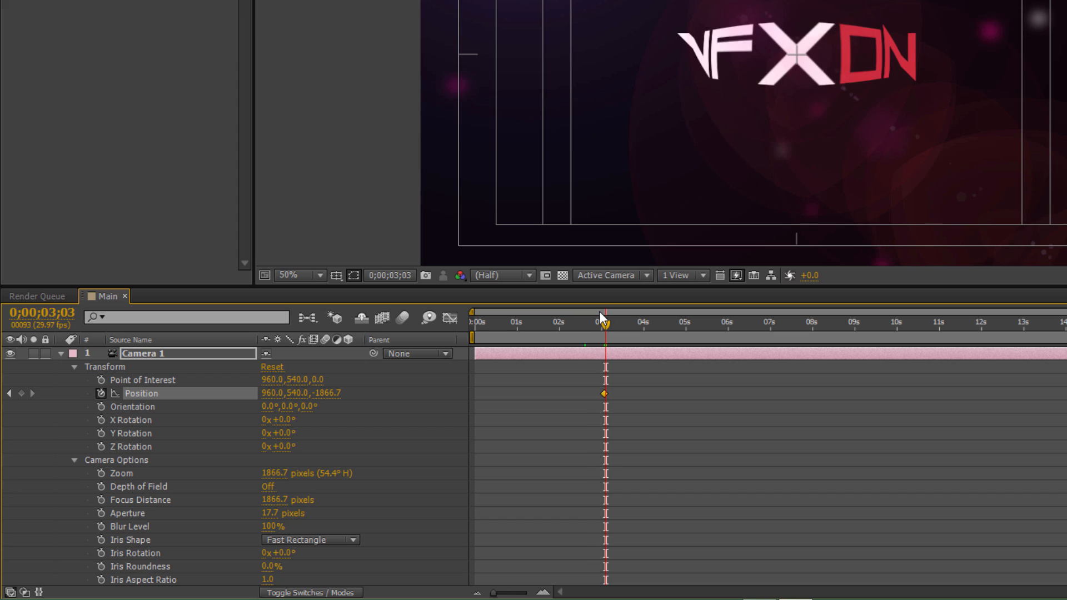
key("Page_Down")
key("Page_Down")
key("Page_Down")
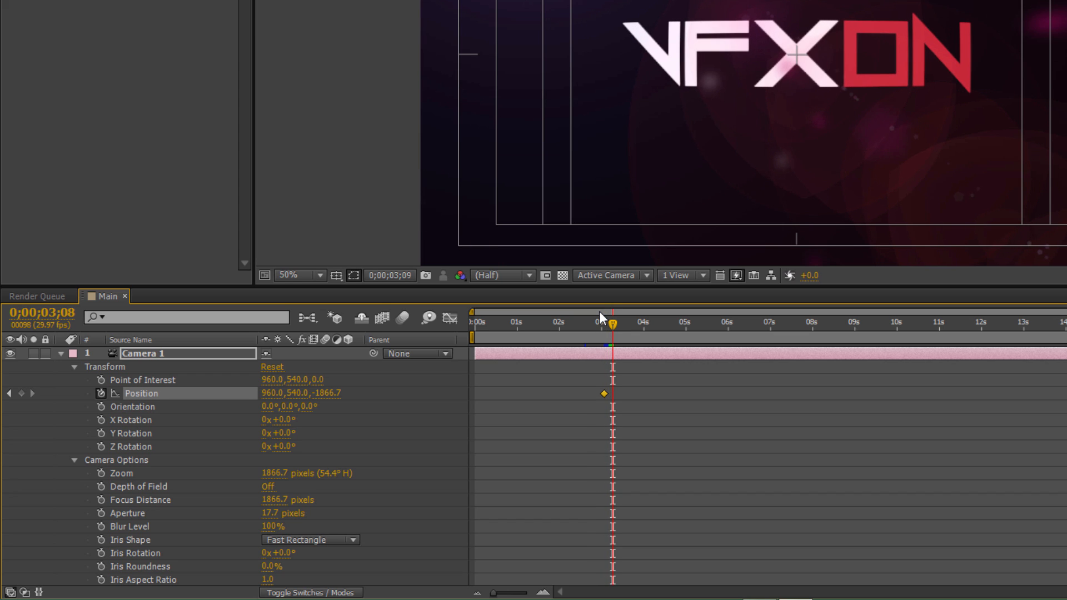
key("Page_Down")
key("Page_Down")
key("Page_Down")
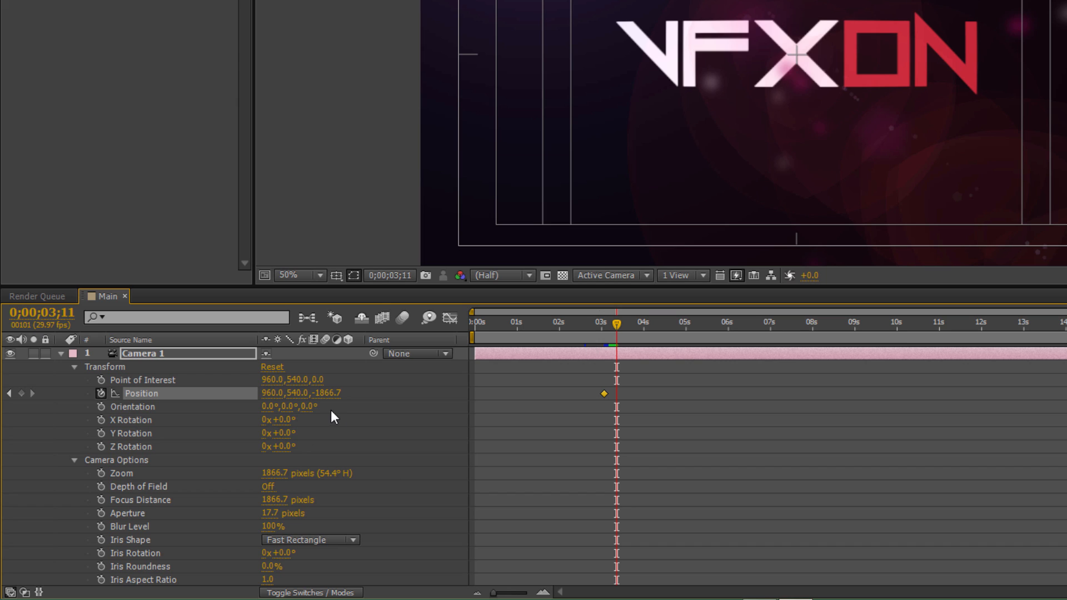
left_click(328, 393)
type("-")
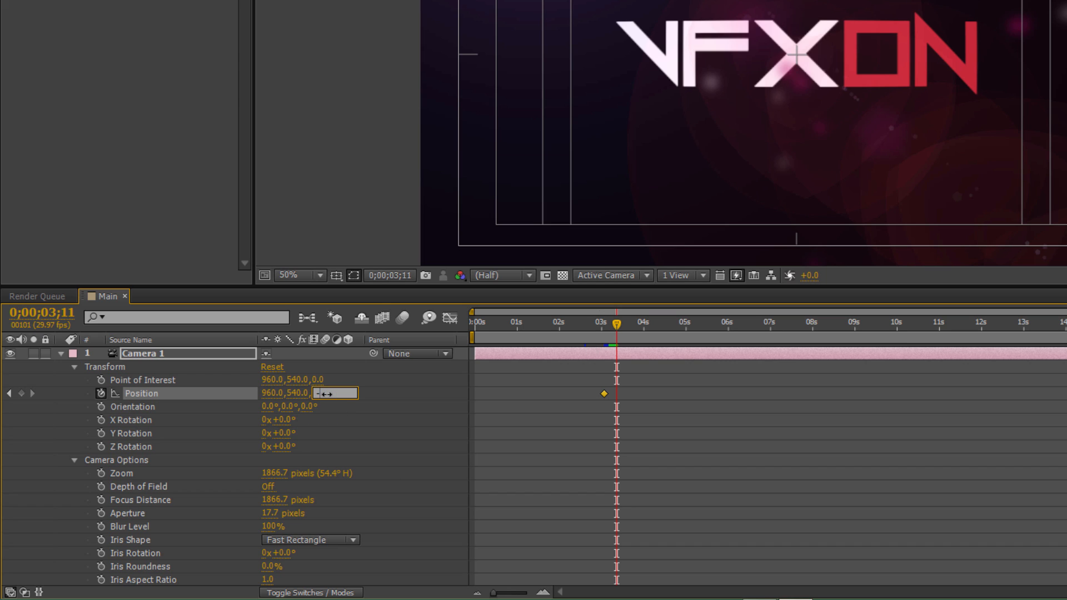
type("80.")
type("7")
left_click(399, 400)
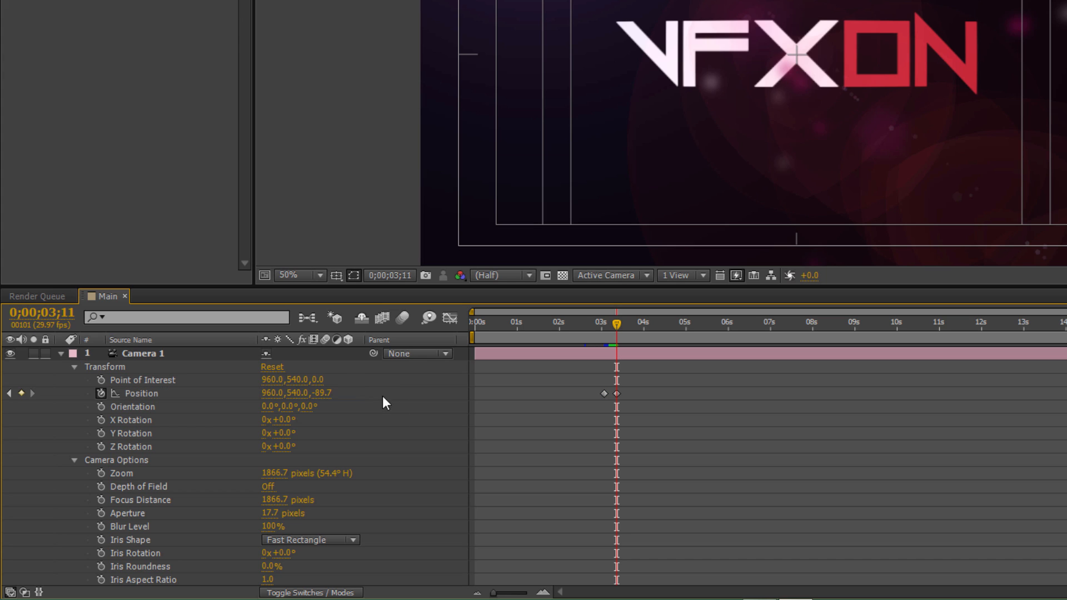
left_click(324, 393)
type("-")
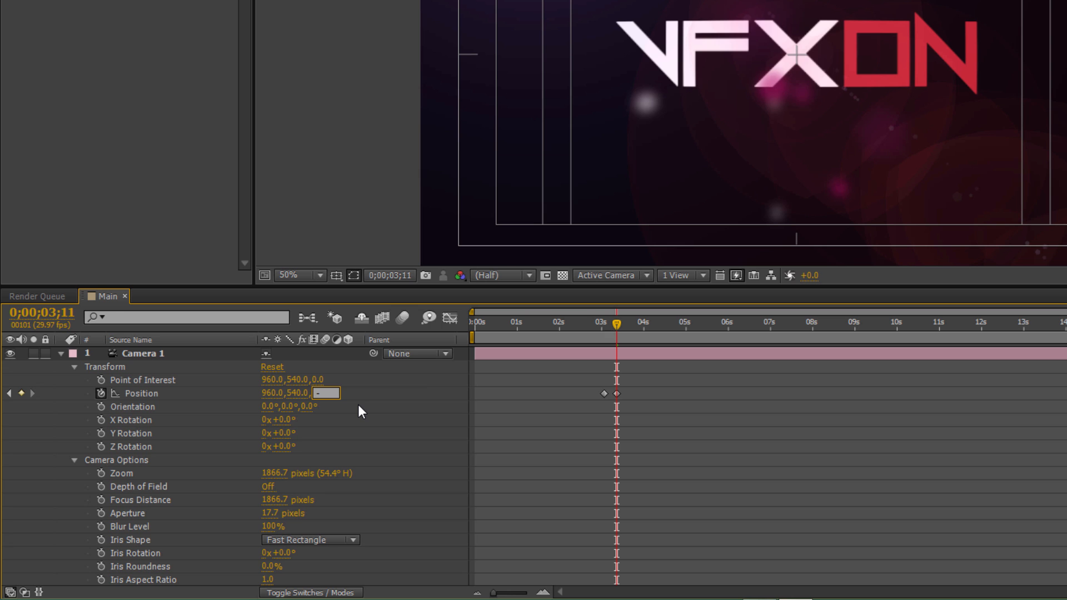
type("890.7")
key("Return")
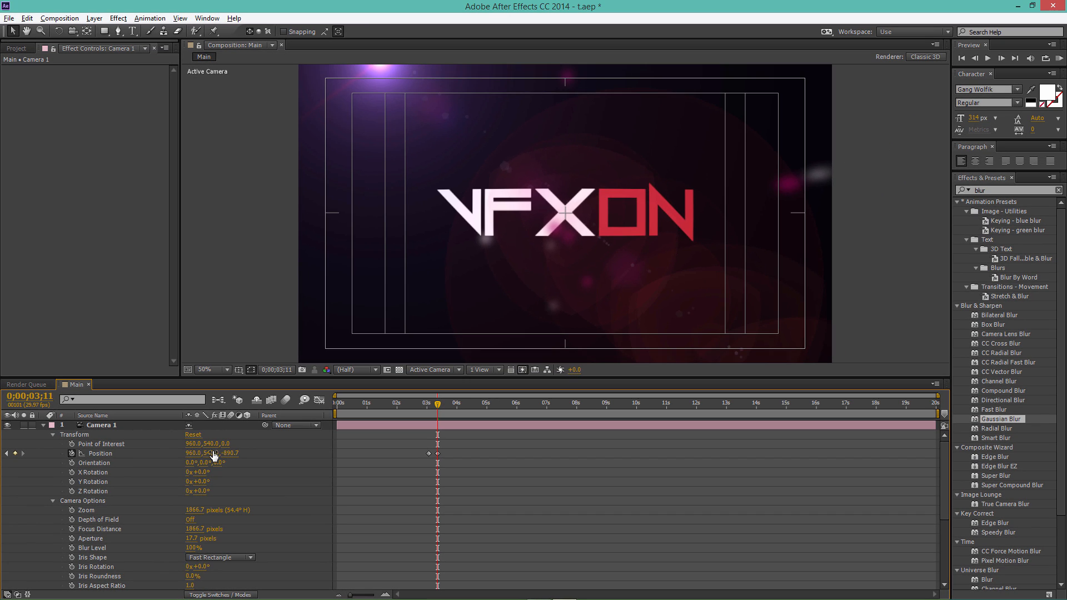
Make the Lens Flare layer and both Particles layers 3D, dismissing the effects warning
mouse_move(437, 403)
left_mouse_down()
mouse_move(422, 405)
mouse_move(436, 403)
left_mouse_up()
left_click(44, 425)
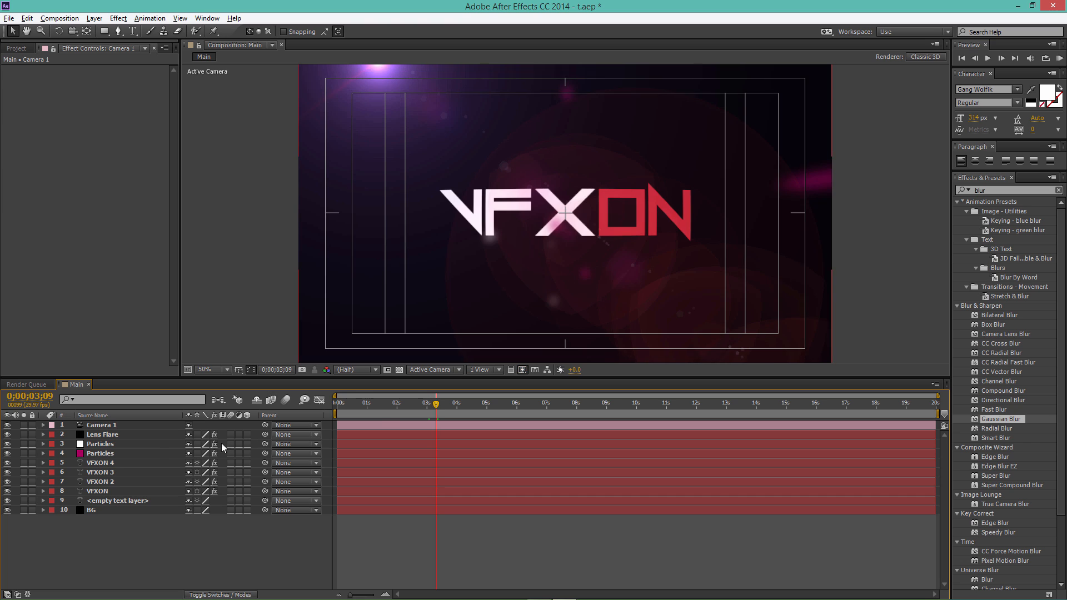
left_click(116, 434)
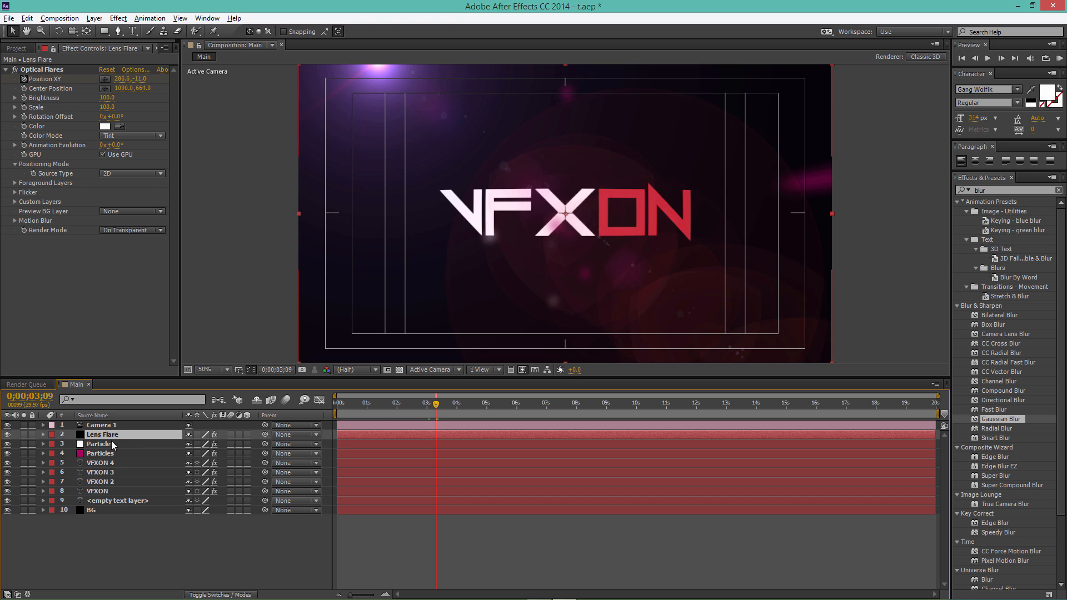
left_click(109, 445, "ctrl")
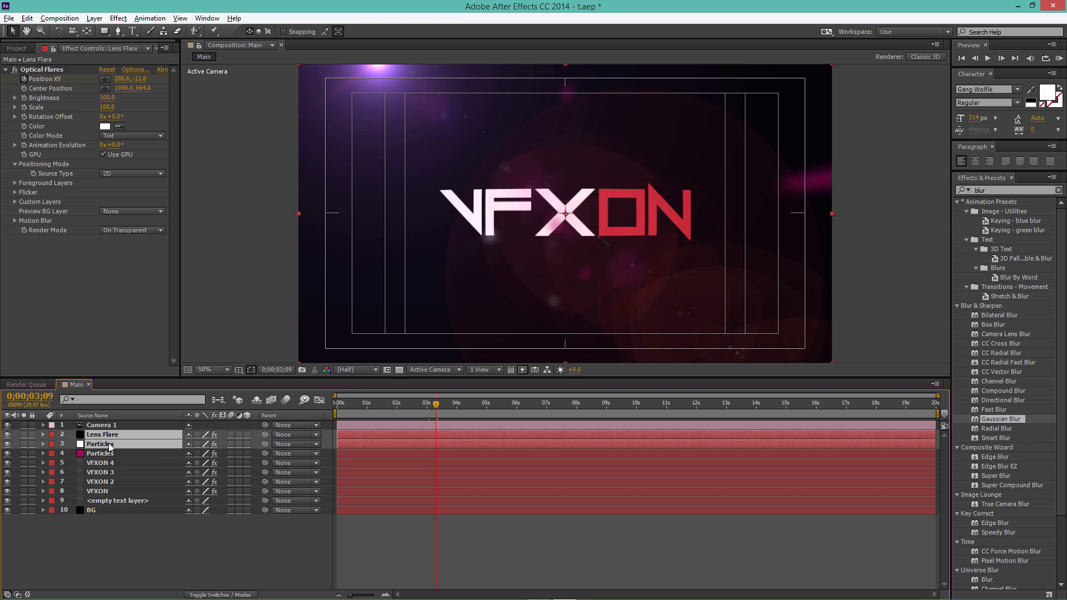
left_click(108, 453, "ctrl")
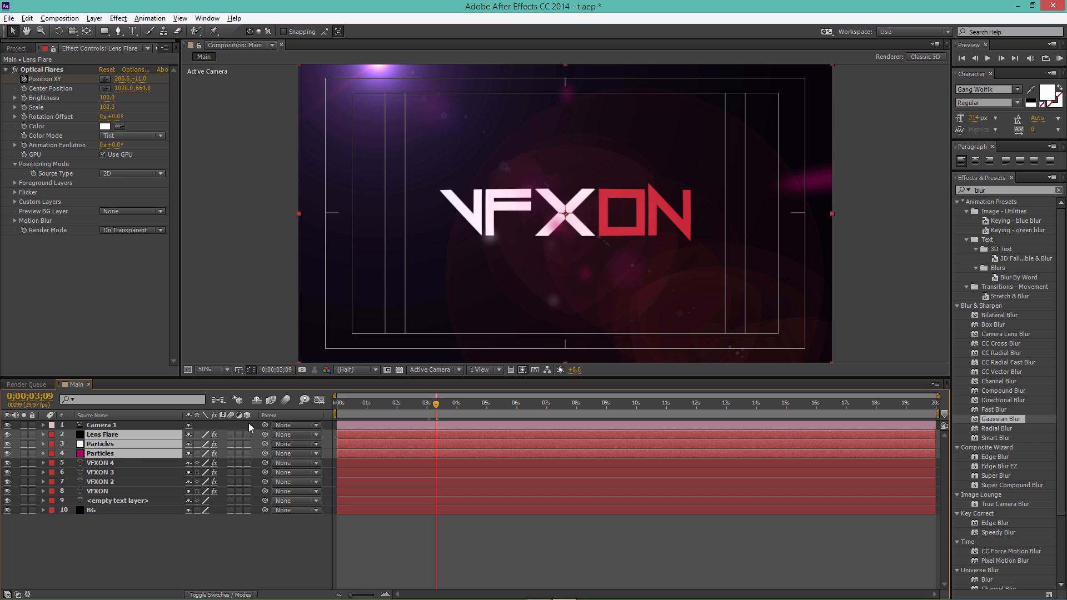
left_click_drag(246, 430, 248, 448)
left_click(248, 434)
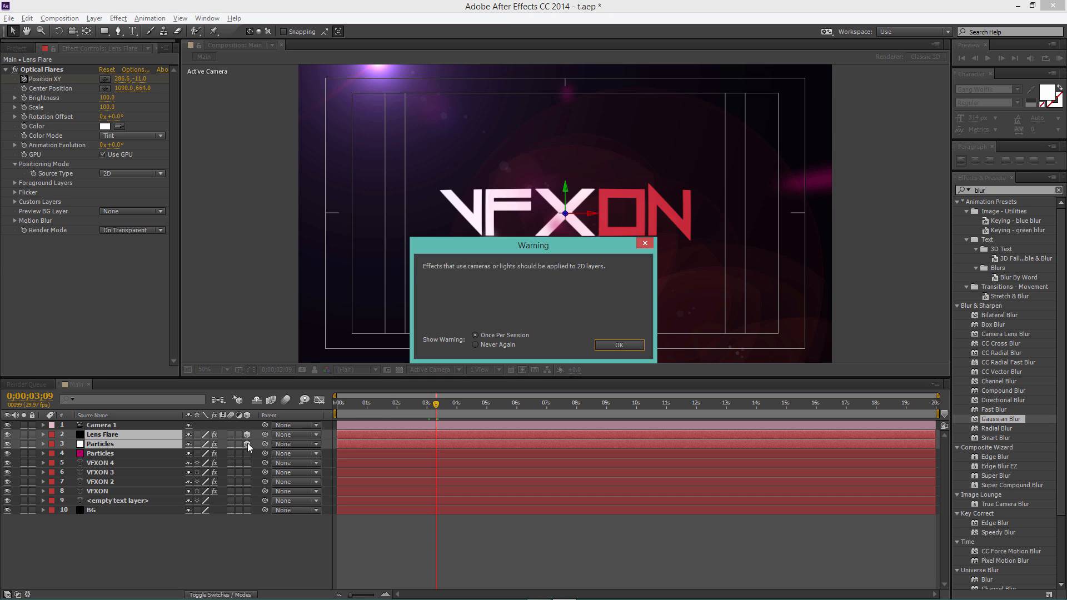
left_click(619, 345)
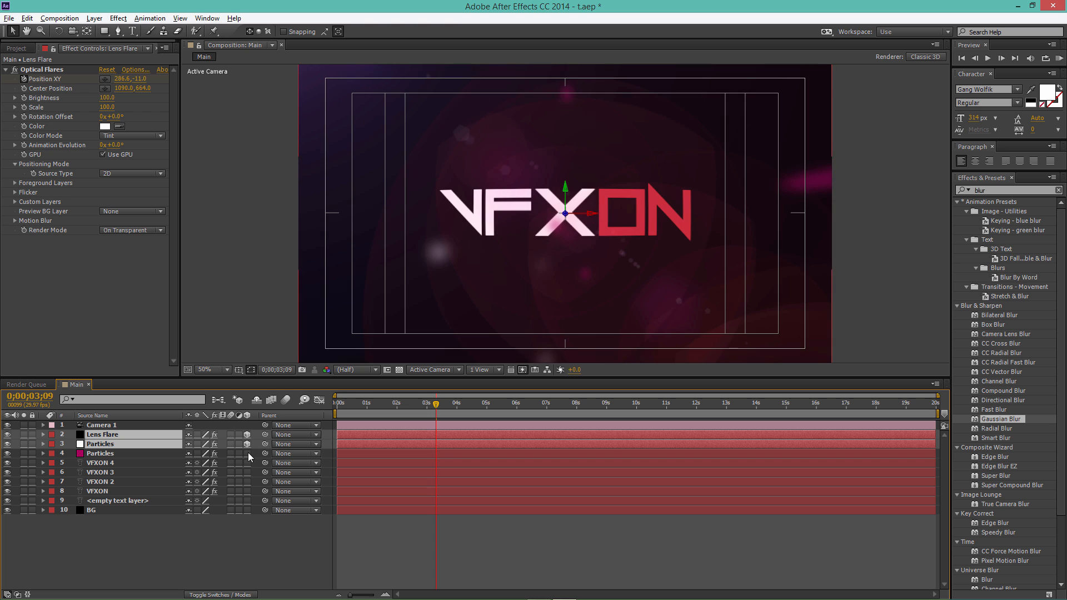
Move the current time to 0;00;03;04 and create a black 1920 x 1080 px solid named Explosion-Particles
mouse_move(437, 405)
left_mouse_down()
mouse_move(416, 410)
mouse_move(440, 410)
mouse_move(430, 411)
left_mouse_up()
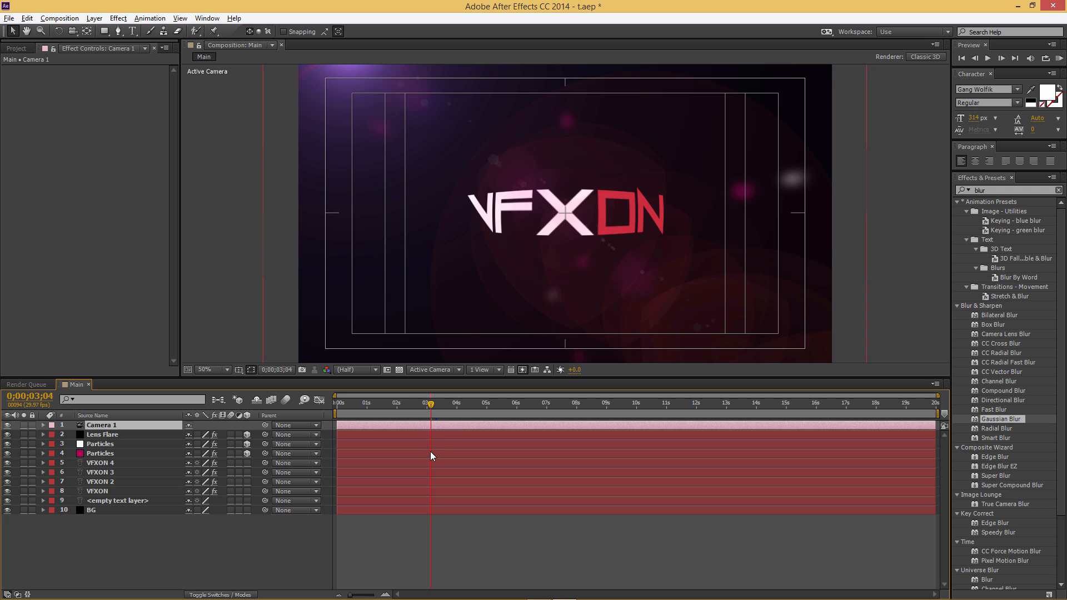
left_click(171, 549)
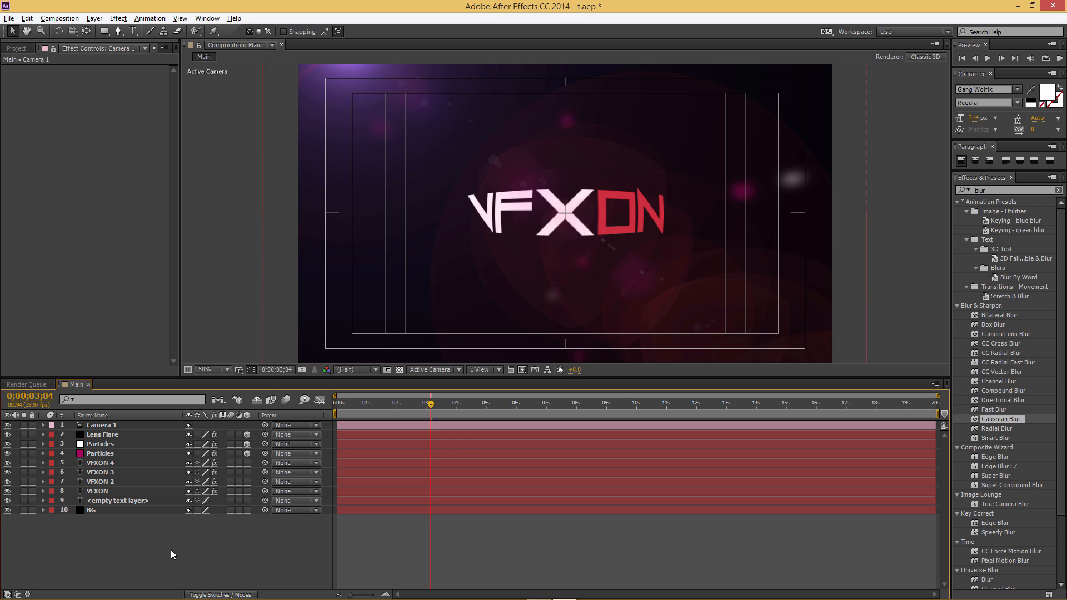
right_click(158, 538)
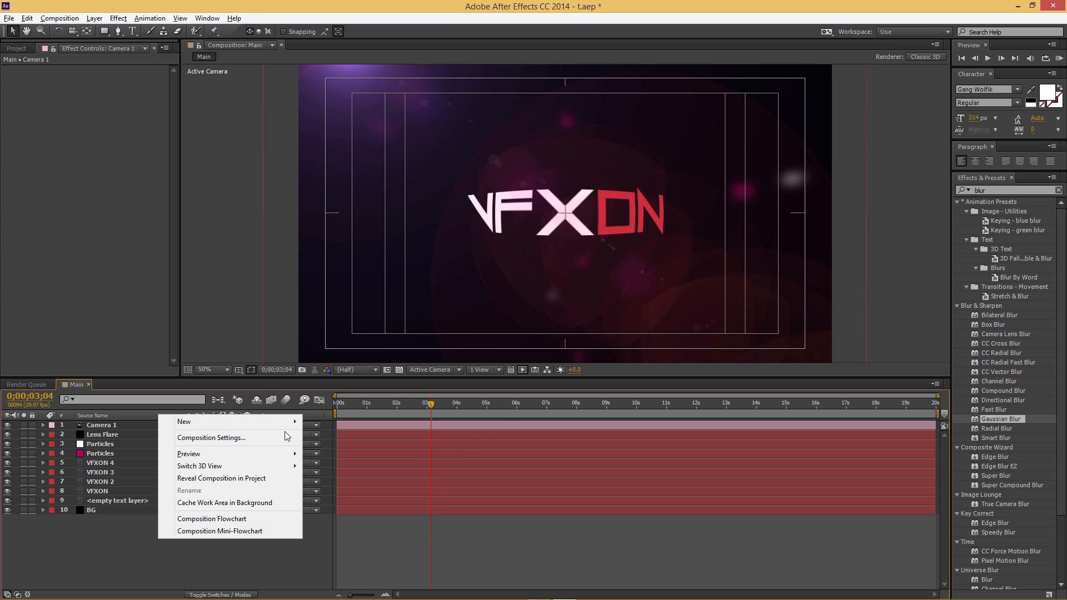
mouse_move(285, 428)
left_click(338, 445)
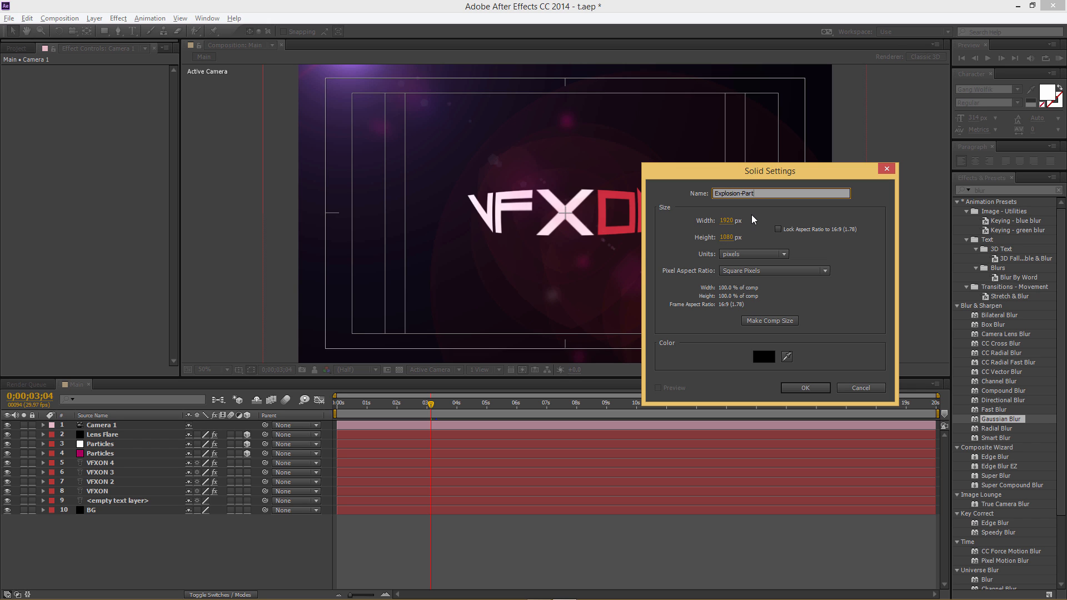
left_click(788, 389)
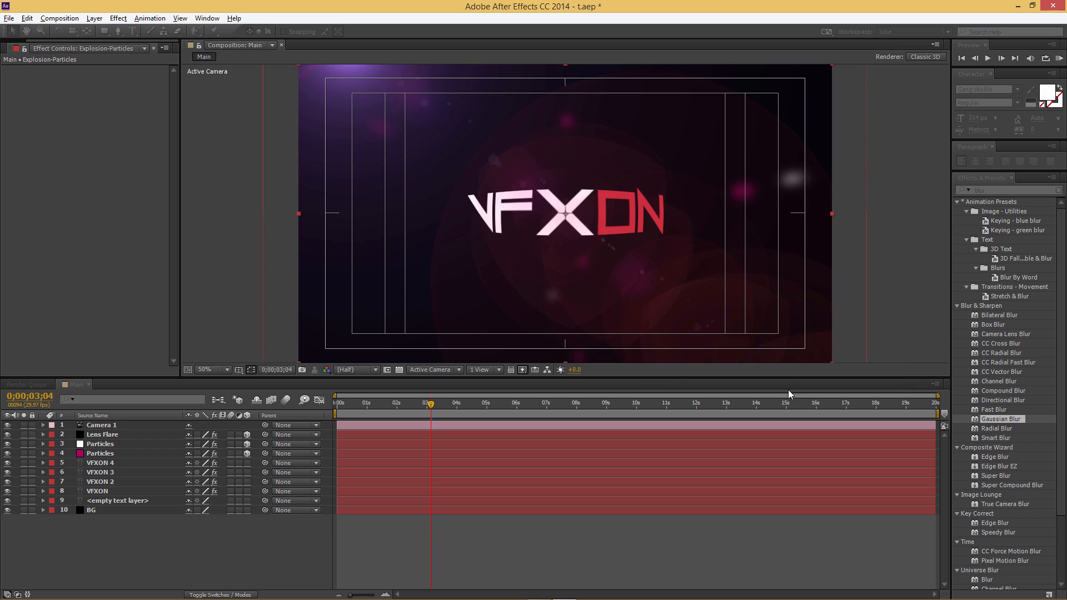
Find the CC Particle World effect and apply it to the Explosion-Particles layer
left_click(982, 191)
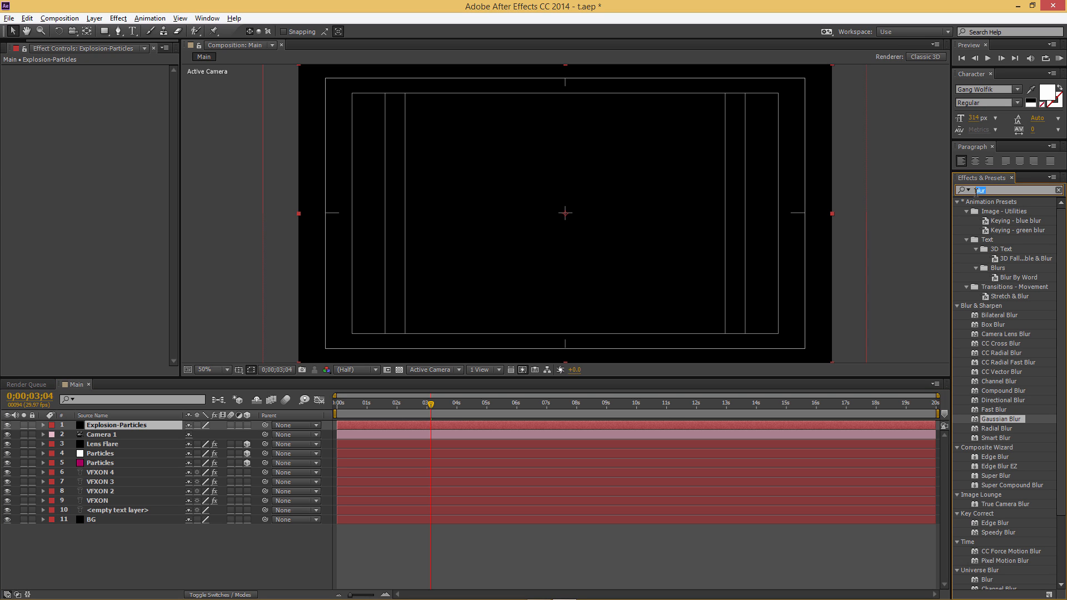
type("particle")
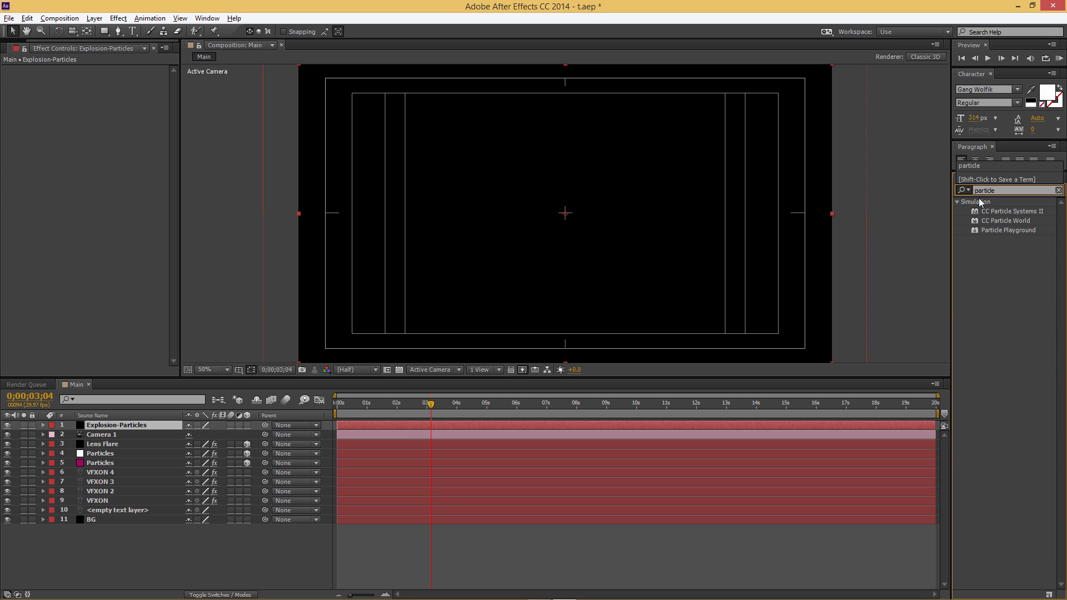
left_click(1006, 221)
left_click(1008, 230, "shift")
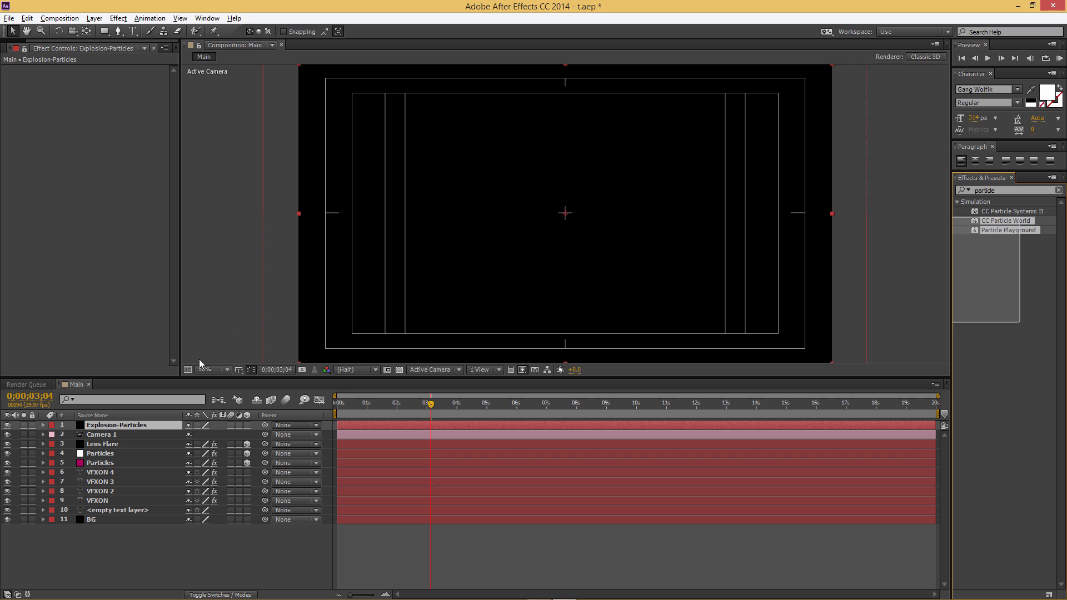
left_click(1012, 221)
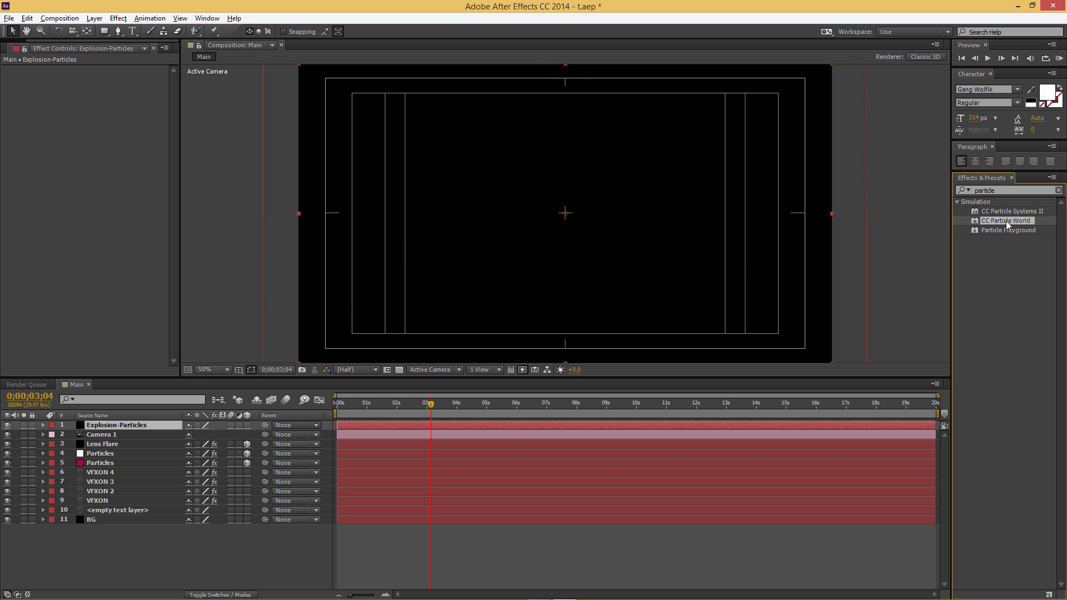
left_click_drag(1006, 221, 158, 426)
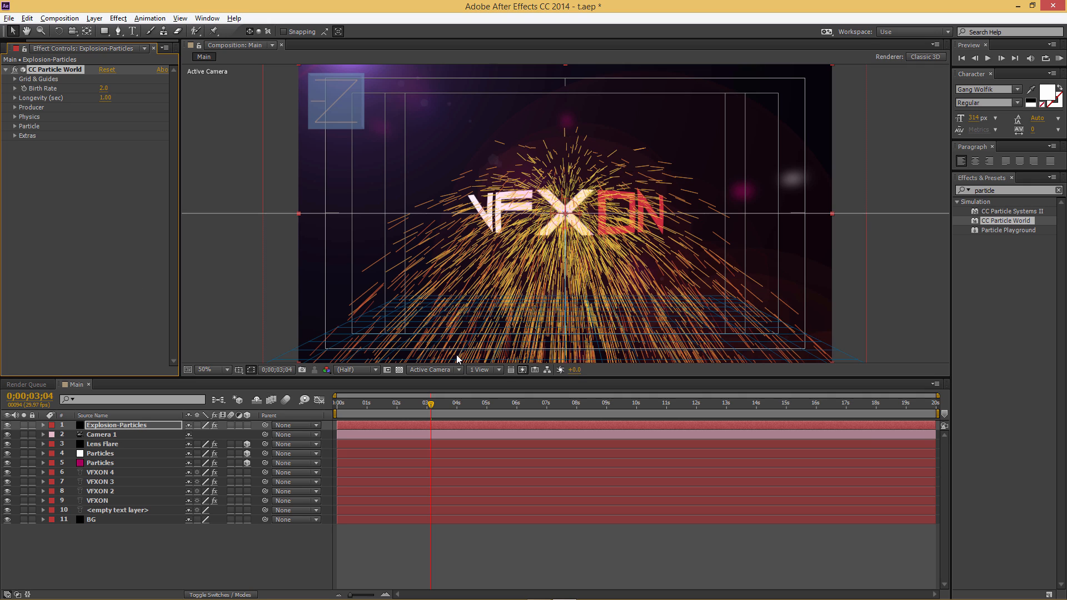
Move the current time to just after the five-second mark and start keyframing CC Particle World's Birth Rate at 2.1
left_click_drag(433, 409, 497, 407)
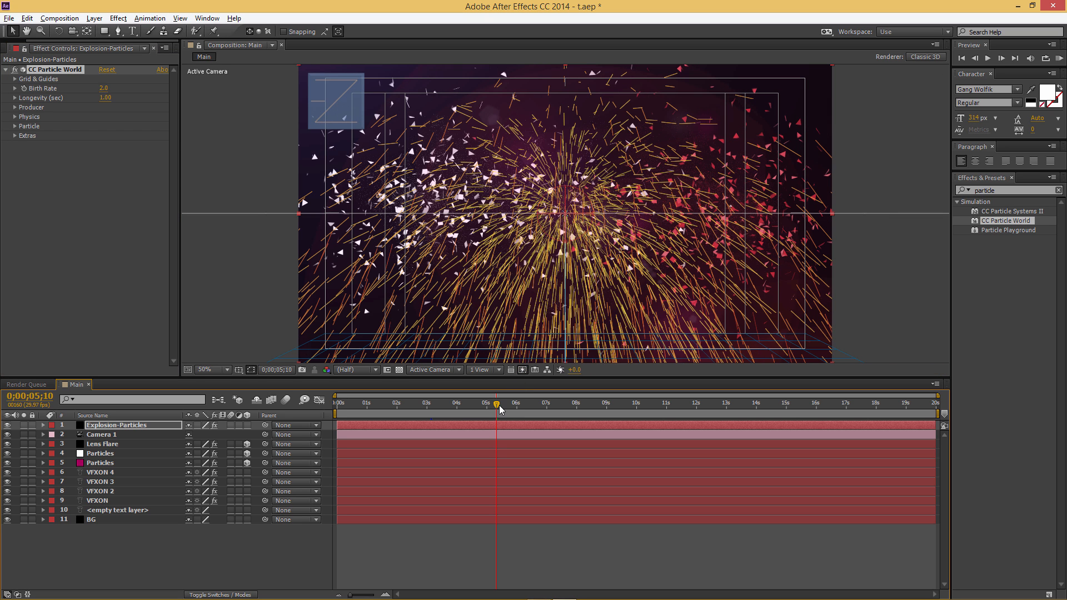
left_click_drag(498, 409, 509, 407)
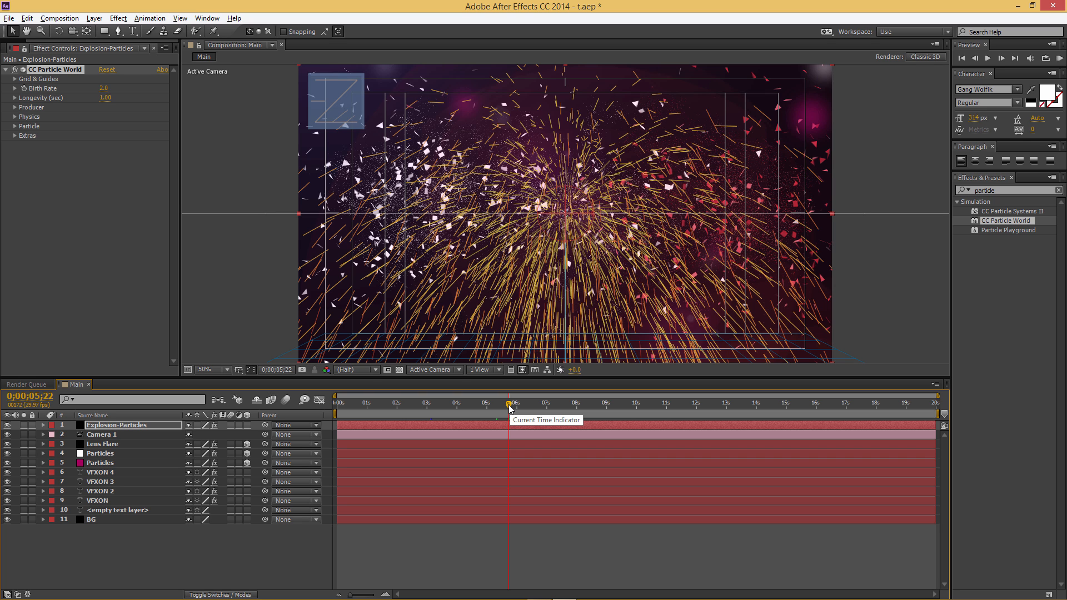
mouse_move(511, 408)
left_mouse_down()
mouse_move(475, 408)
mouse_move(510, 405)
left_mouse_up()
left_click_drag(516, 408, 489, 410)
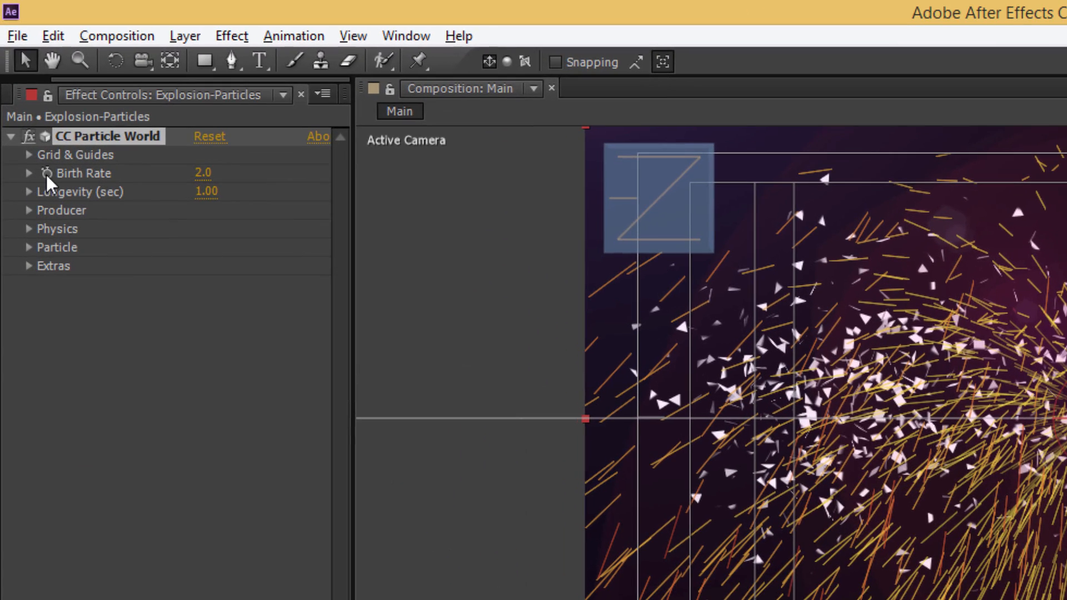
left_click(46, 174)
mouse_move(204, 174)
left_mouse_down()
mouse_move(171, 174)
mouse_move(197, 174)
left_mouse_up()
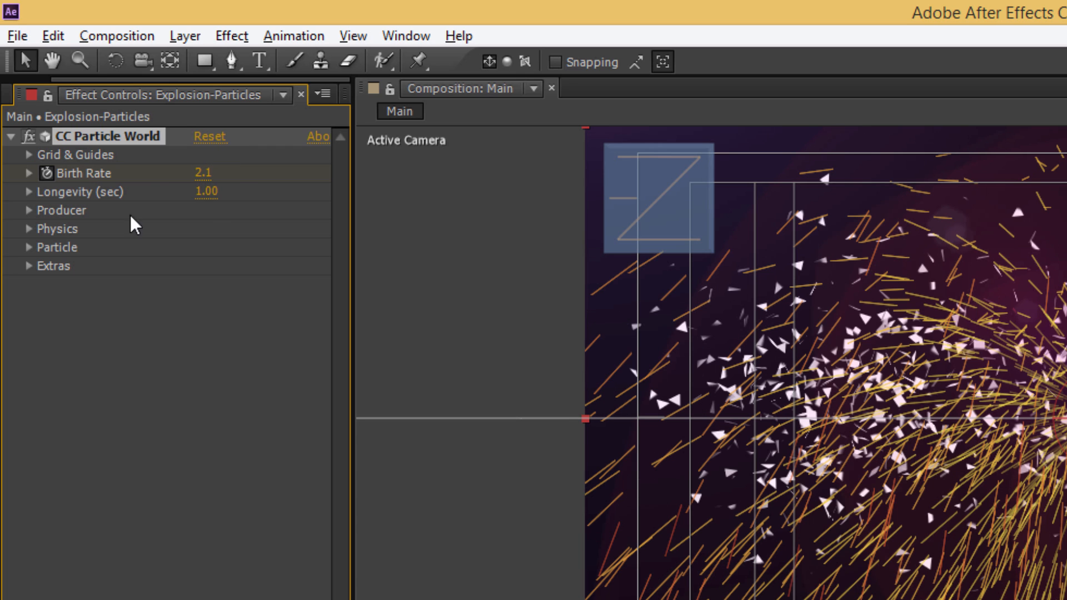
Set the CC Particle World producer's Position Z to -0.04
left_click(28, 211)
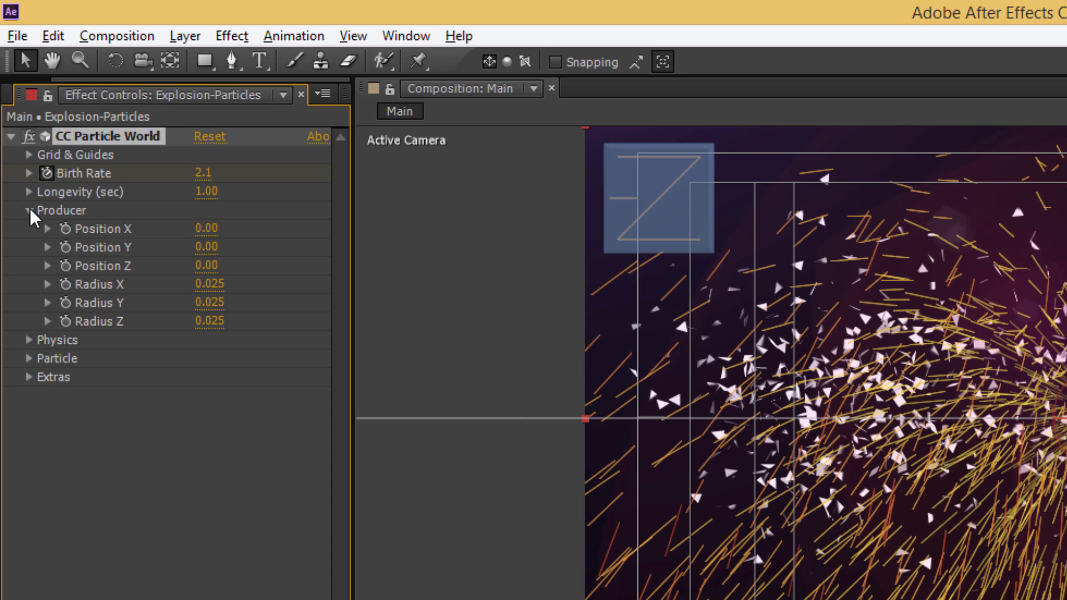
left_click(206, 265)
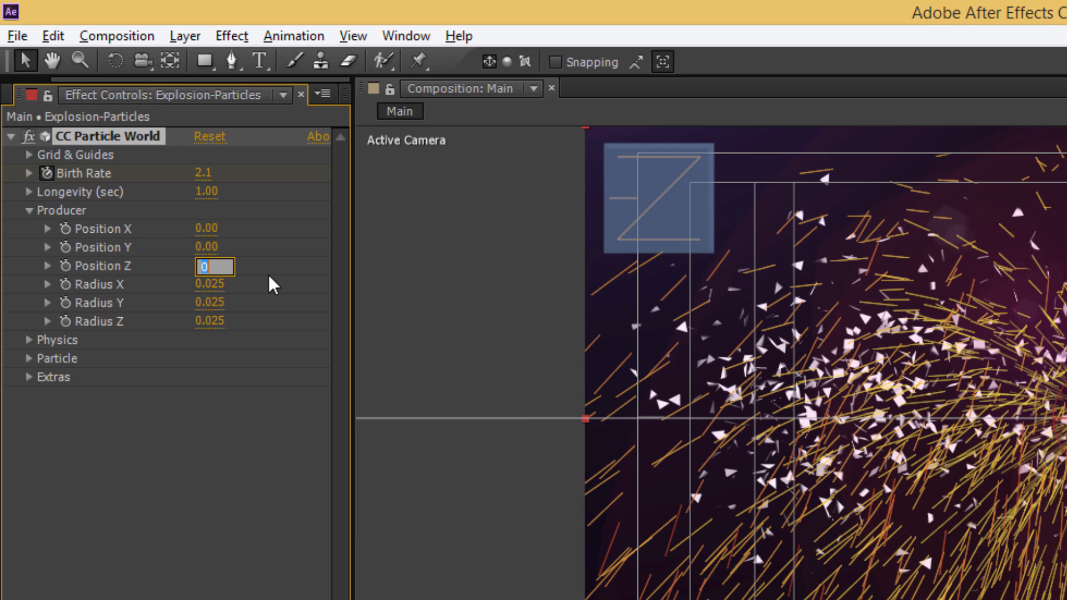
type("-0")
type(".04")
key("Return")
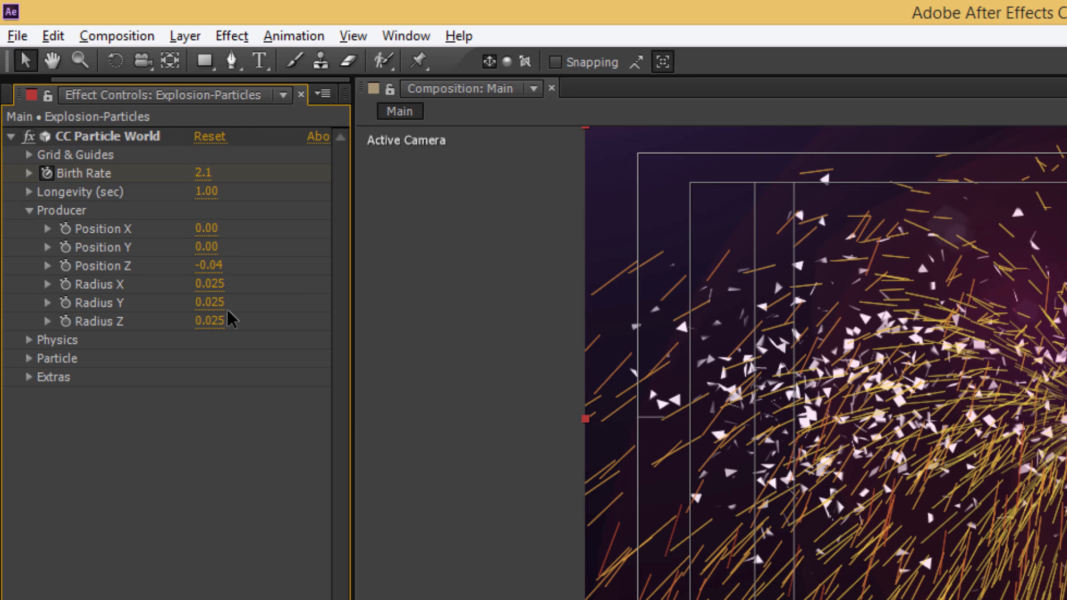
Set the producer's Radius X to 0.315, Radius Y to 0 and Radius Z to 0.84
left_click(211, 285)
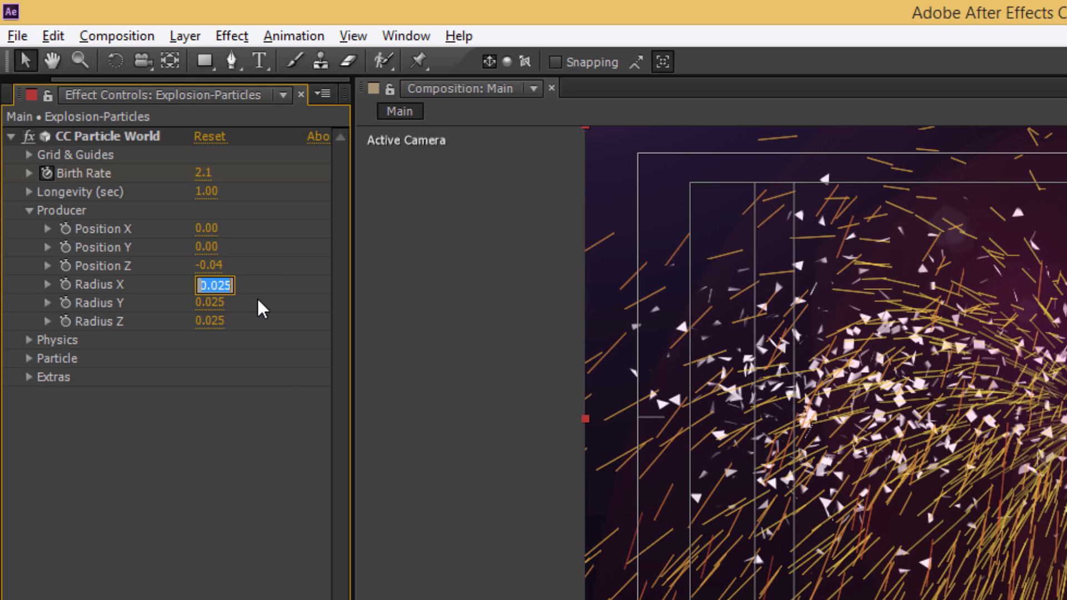
type(".315")
key("Return")
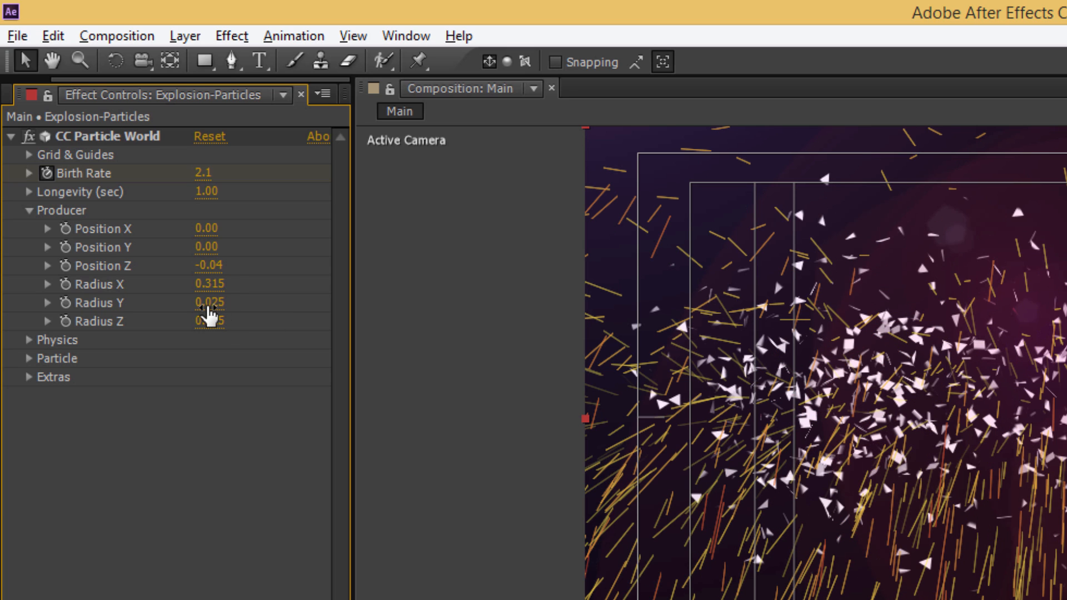
left_click(210, 304)
type("0")
key("Return")
left_click(214, 320)
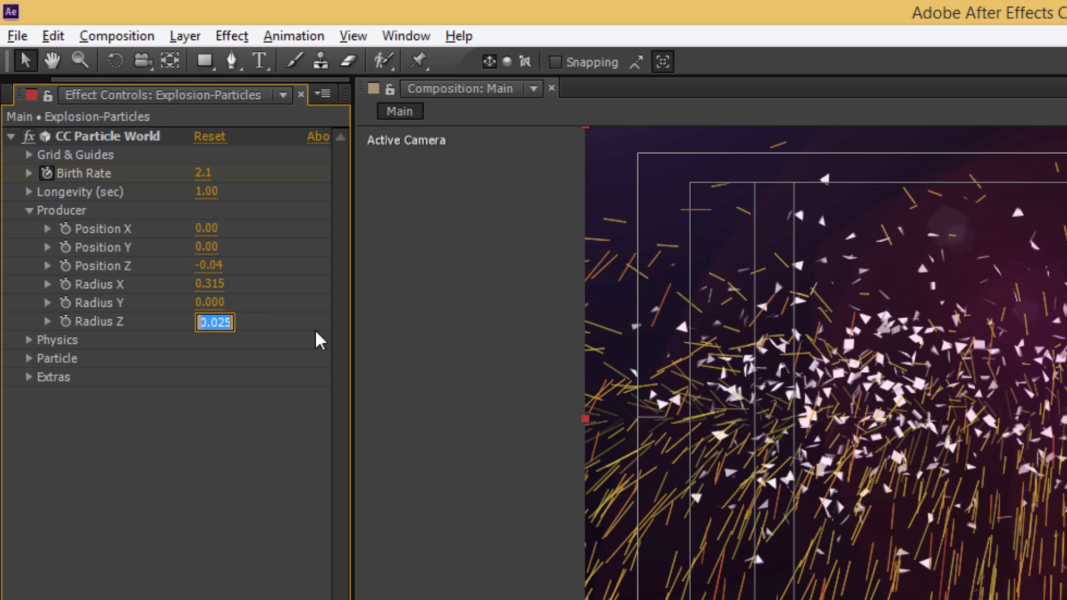
type(".84")
key("Return")
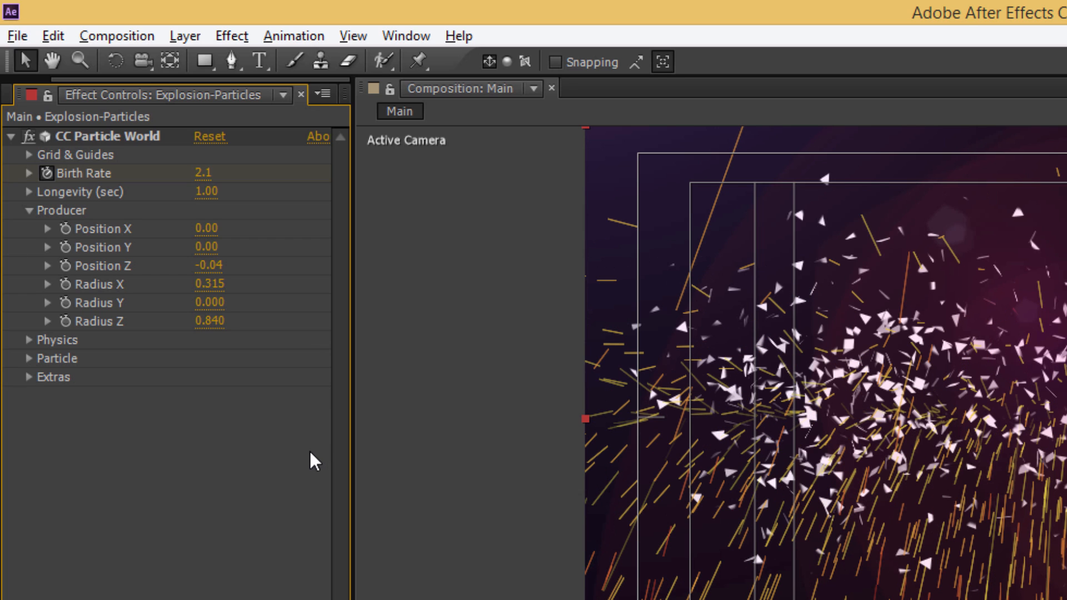
In CC Particle World's physics settings, set the Animation type to Fractal Uni and the Velocity to 5.77
left_click(30, 339)
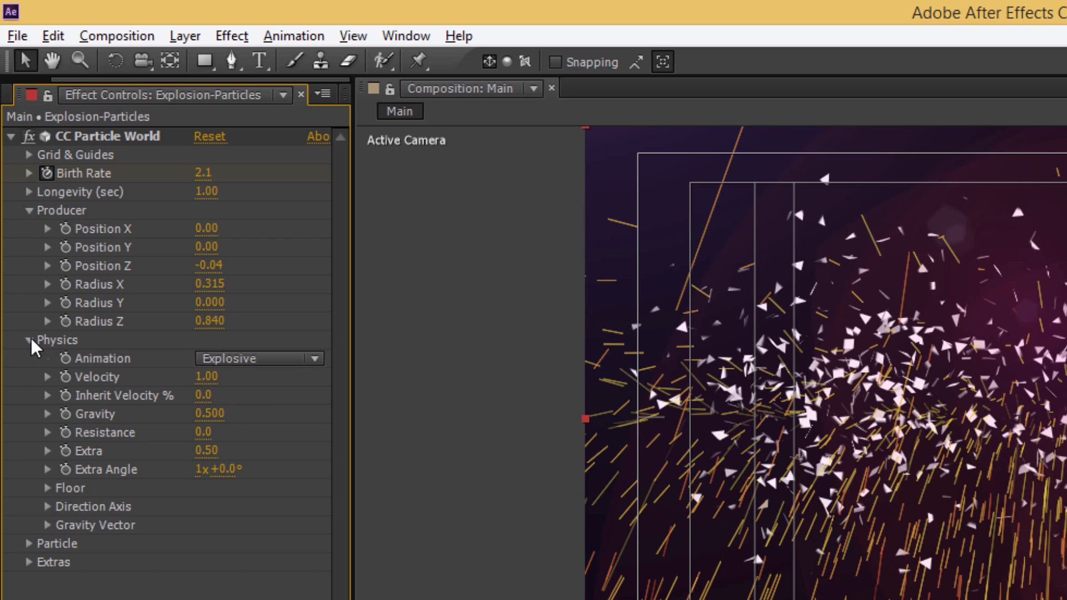
left_click(255, 363)
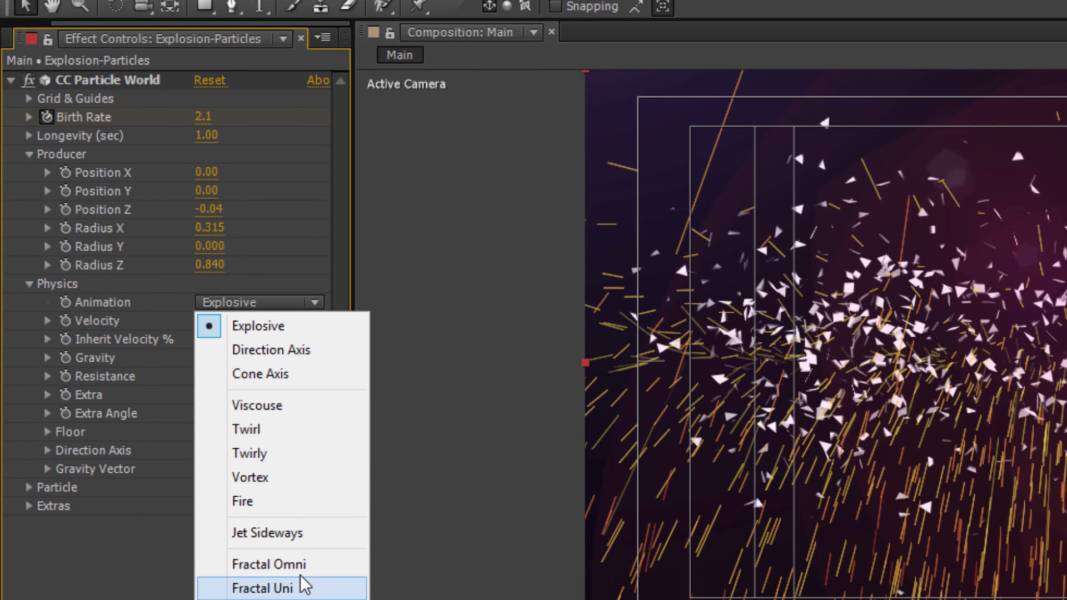
left_click(302, 572)
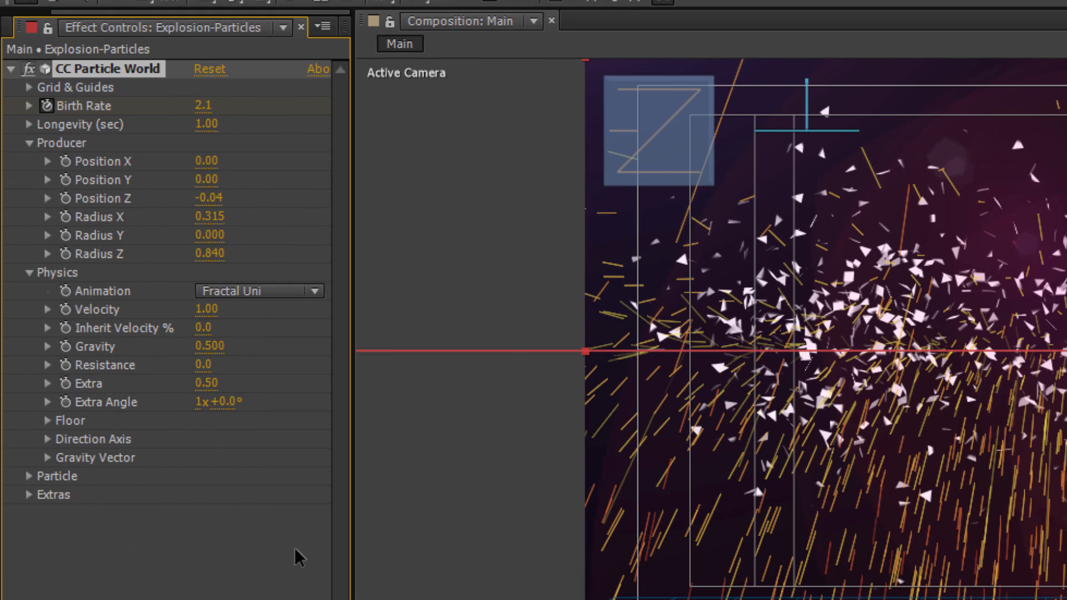
left_click(207, 310)
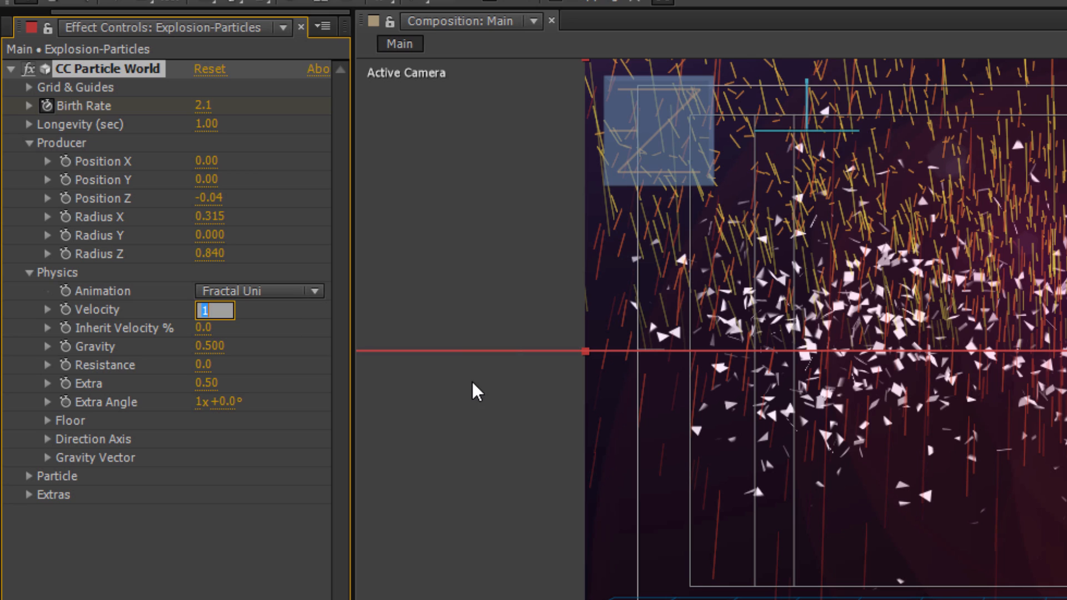
type("5.77")
left_click(209, 576)
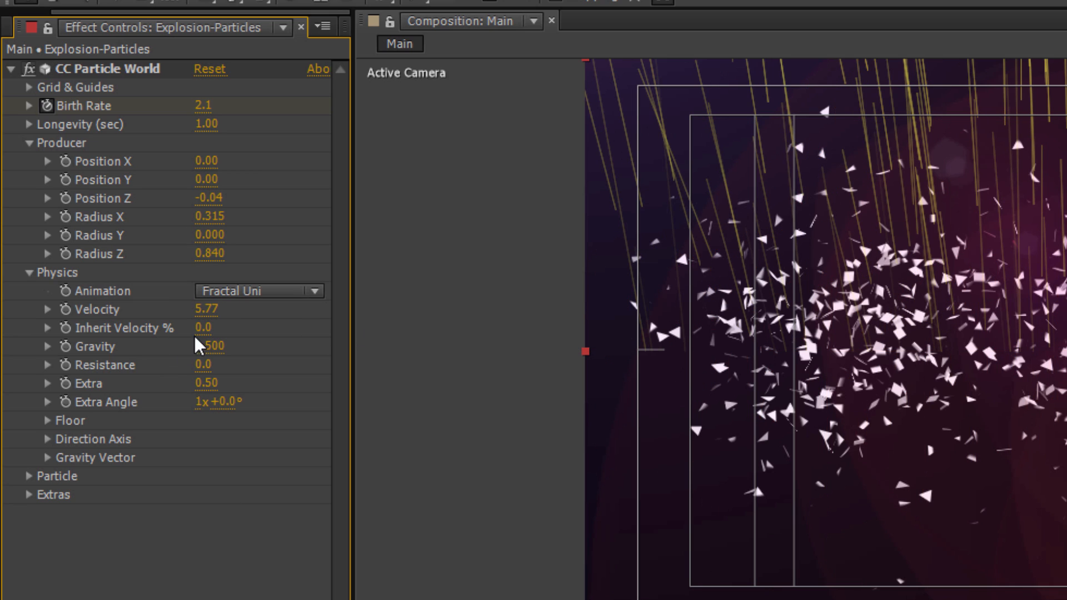
Set the particle physics Gravity to -0.07 and Extra to 0.93
left_click(207, 348)
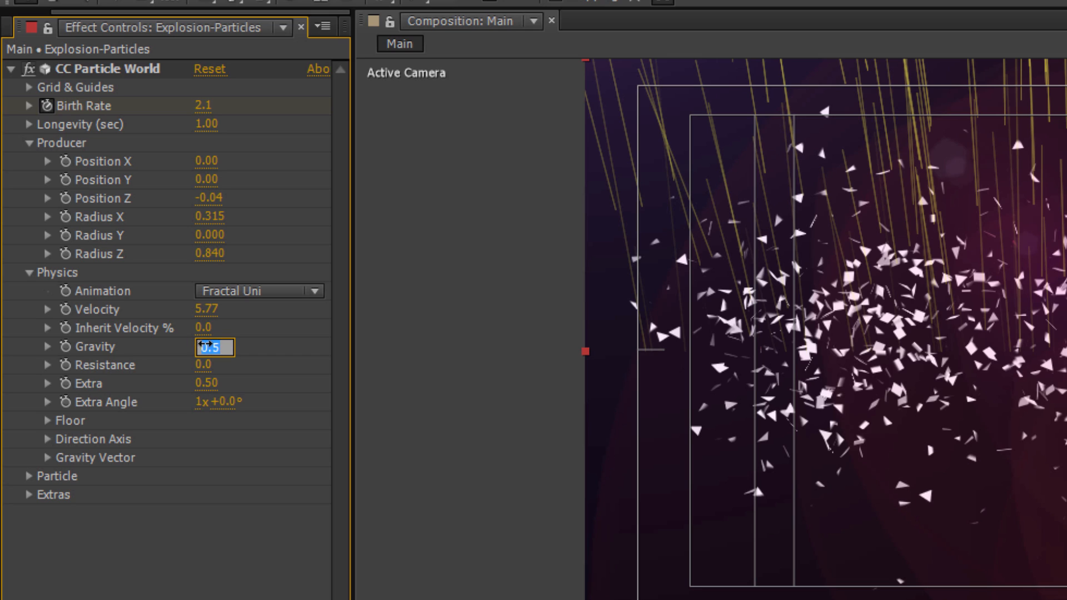
key("BackSpace")
key("Return")
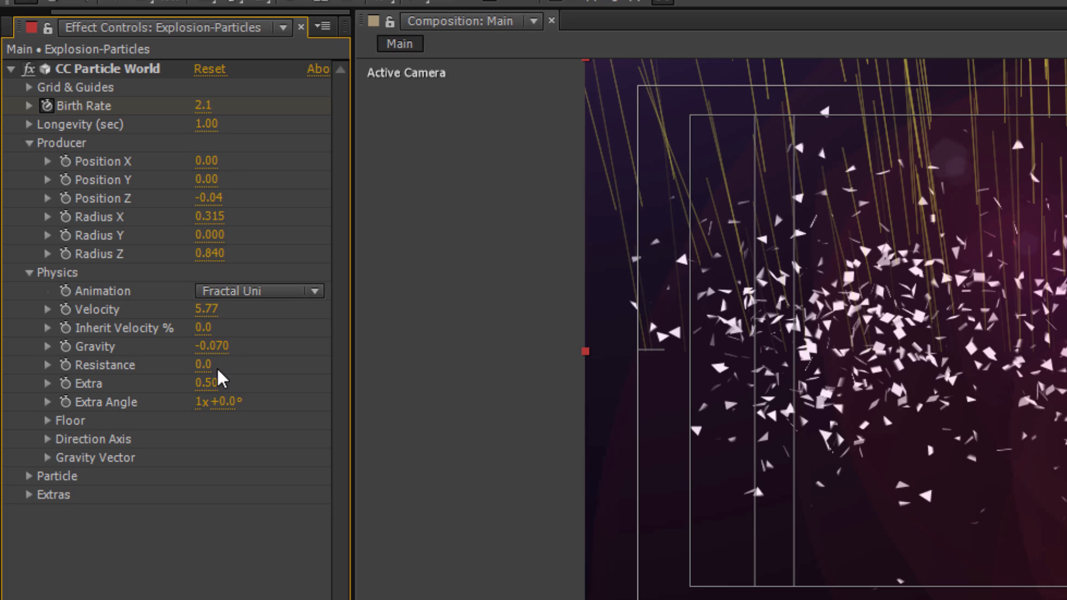
left_click(210, 382)
type(".93")
key("Return")
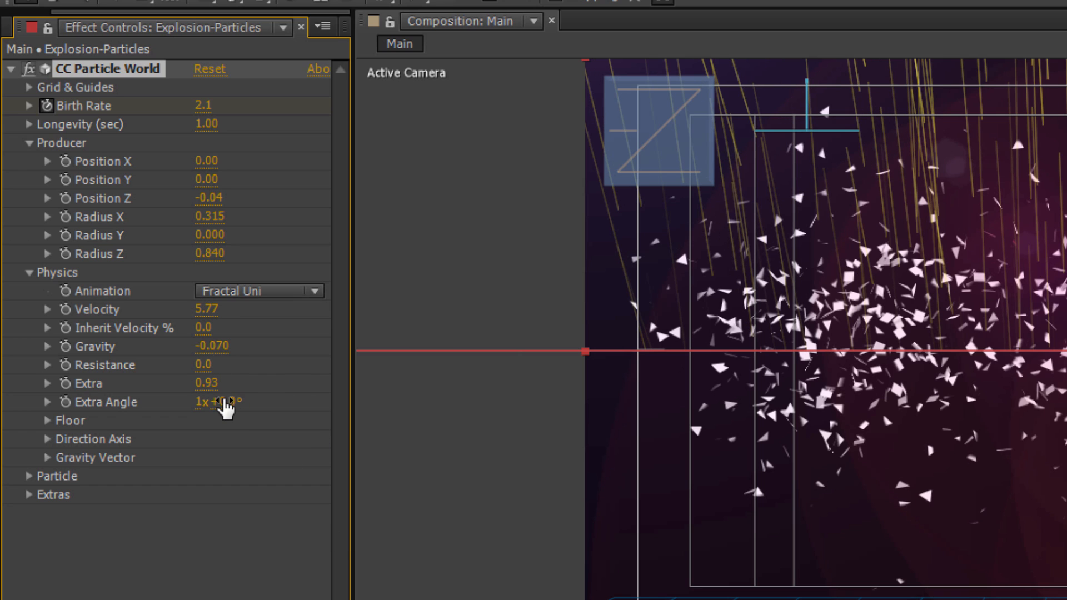
left_click(48, 421)
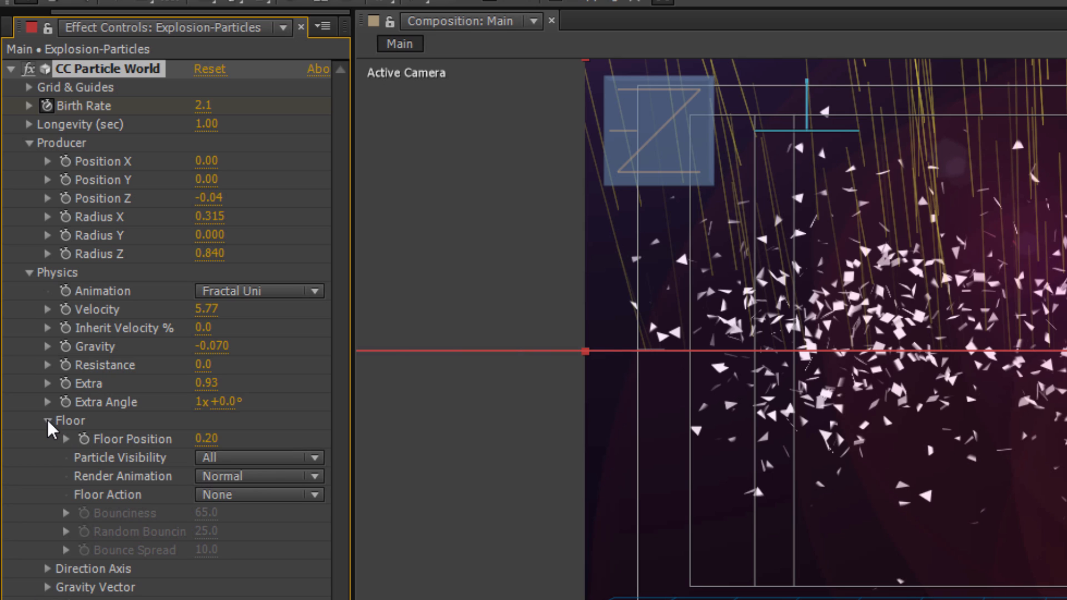
left_click(48, 421)
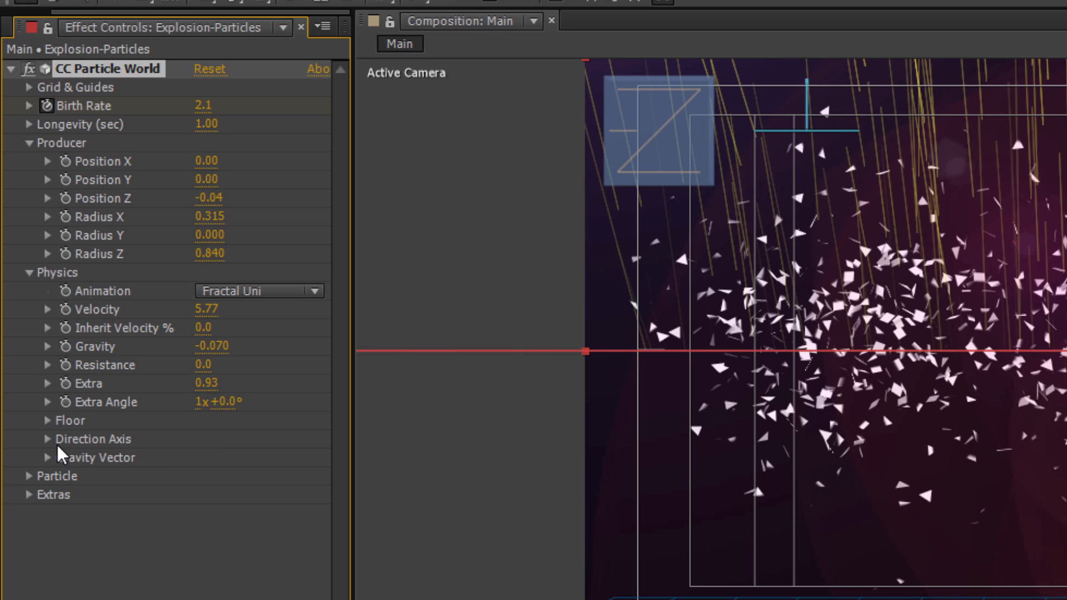
Set the particles' Birth Color to the red sampled from the logo's red fragments, BC2A3B
left_click(29, 476)
scroll(112, 417, "down", 3)
scroll(188, 464, "down", 1)
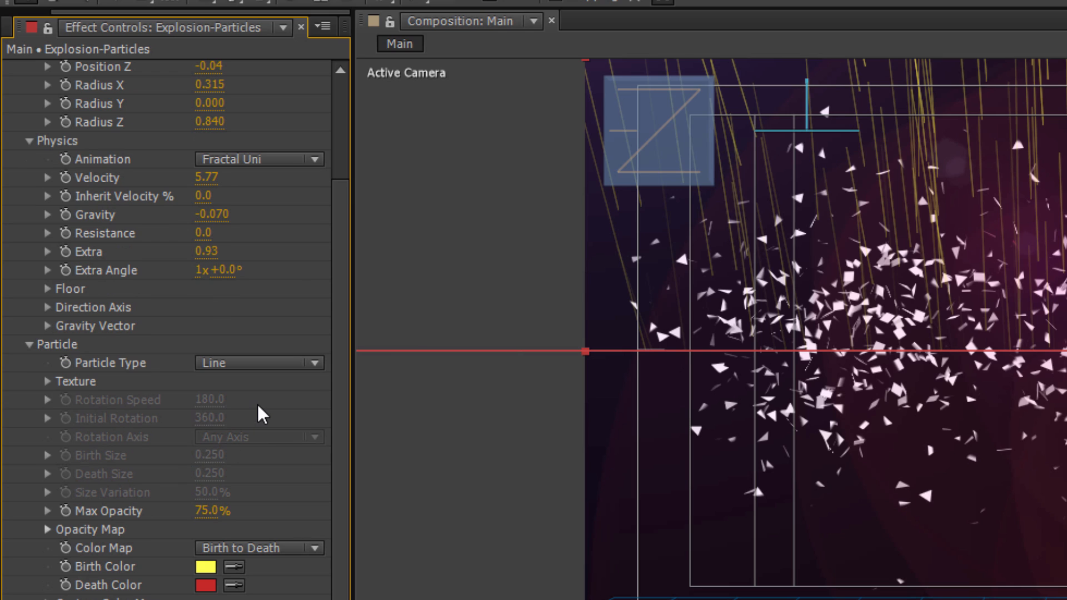
left_click(206, 568)
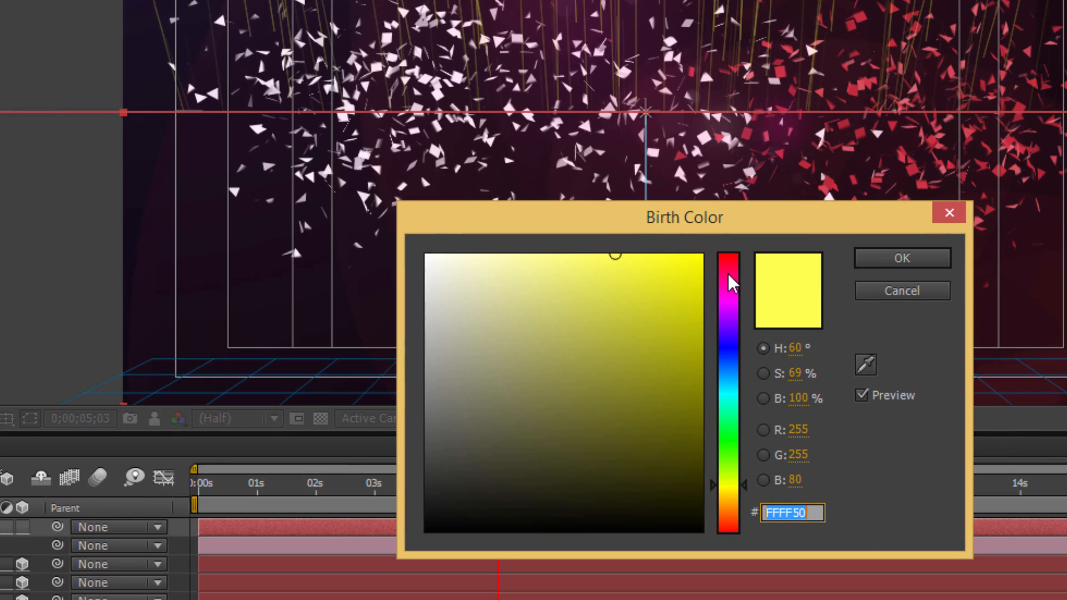
left_click_drag(728, 274, 729, 258)
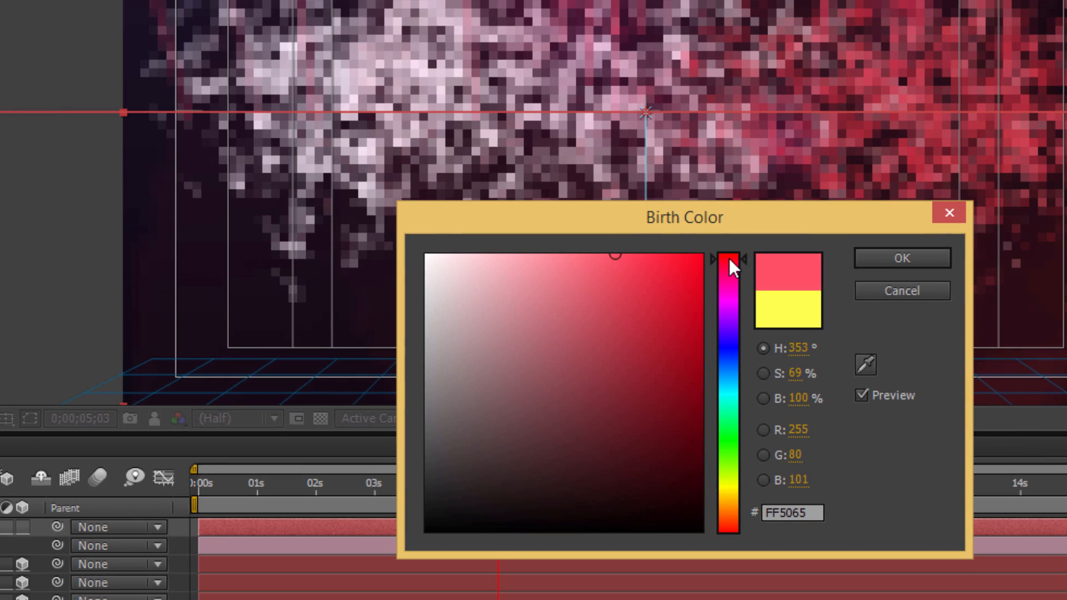
left_click(865, 364)
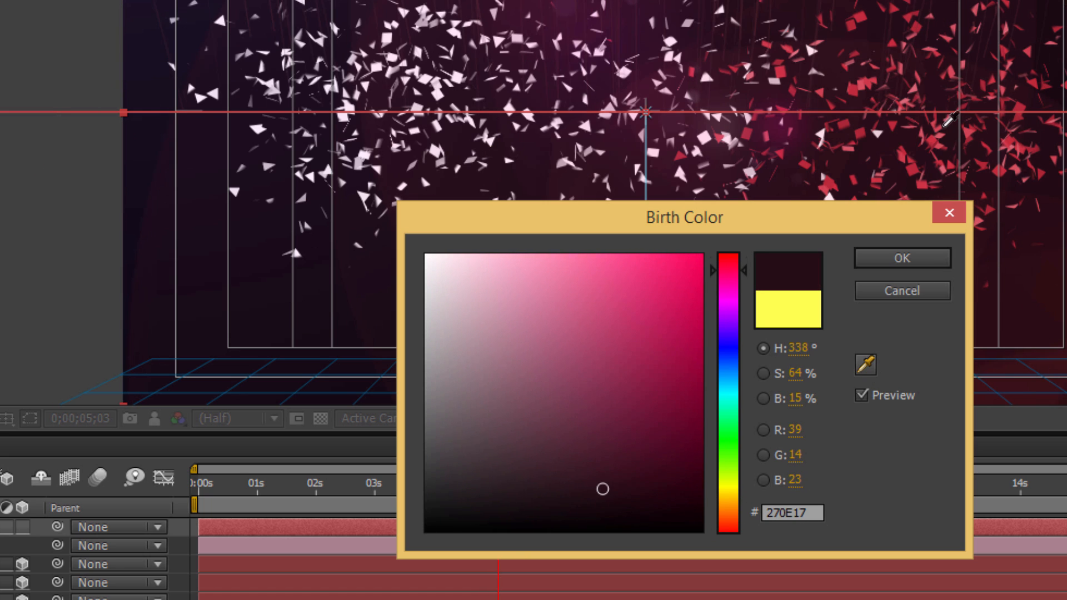
left_click(935, 138)
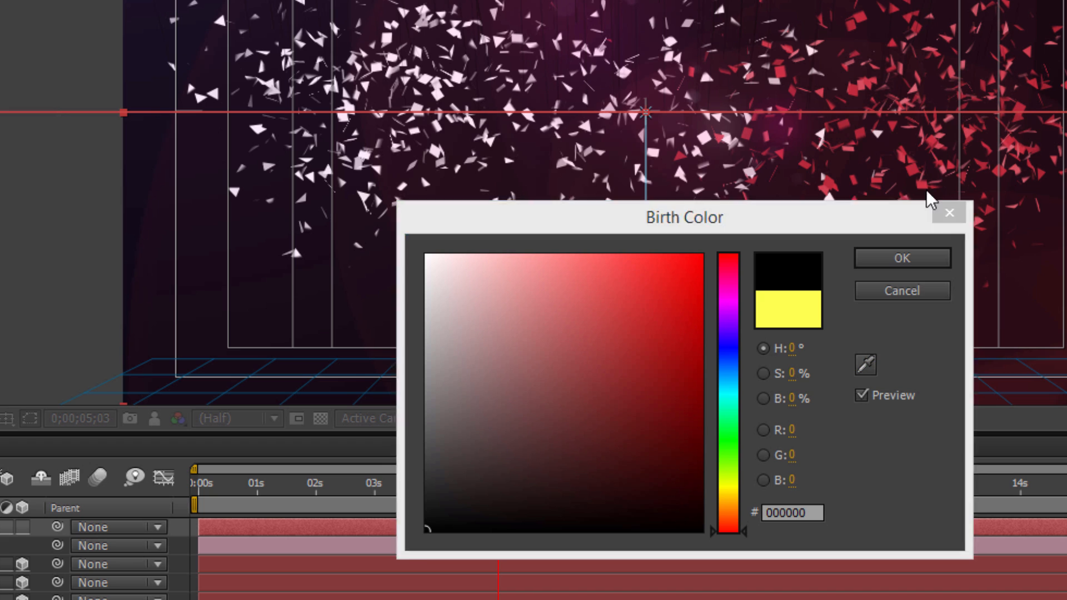
left_click(868, 364)
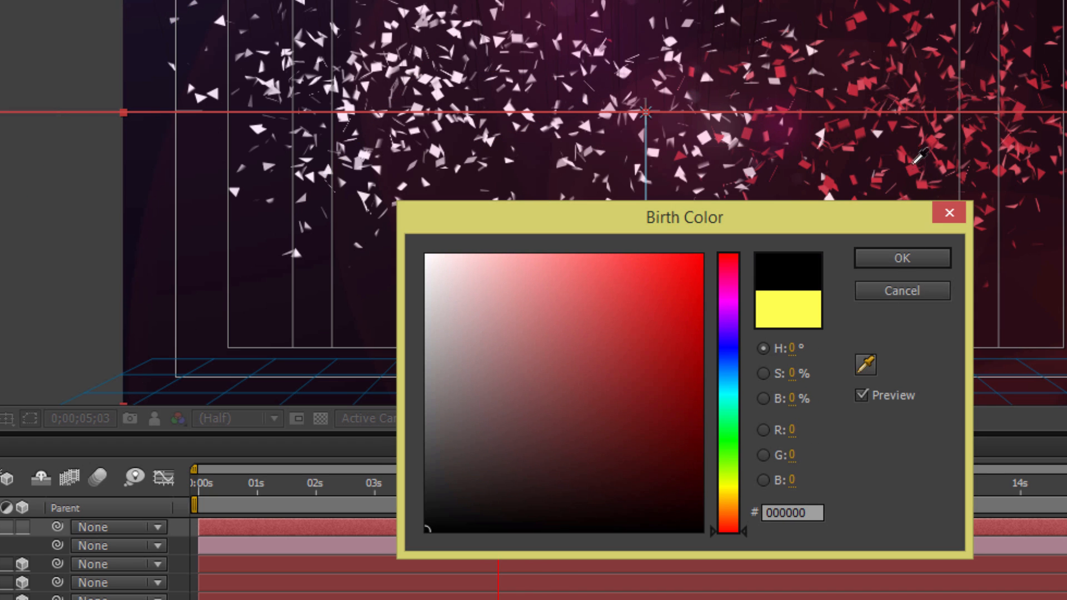
left_click(914, 166)
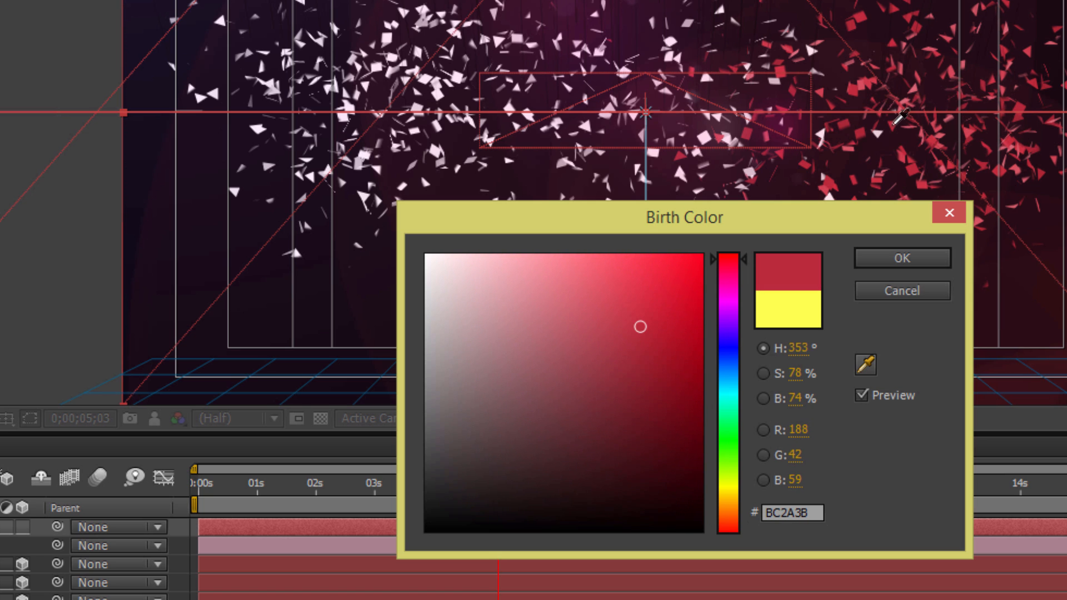
left_click(901, 258)
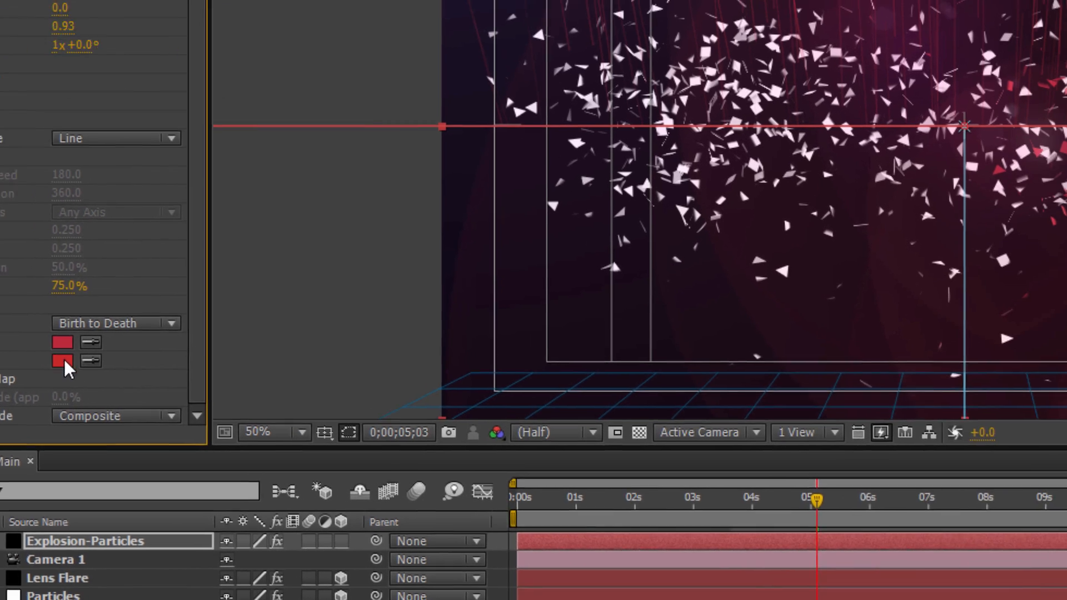
Set the particles' Death Color to the pale pink-white sampled from the logo's white fragments, FFE7F5
left_click(205, 378)
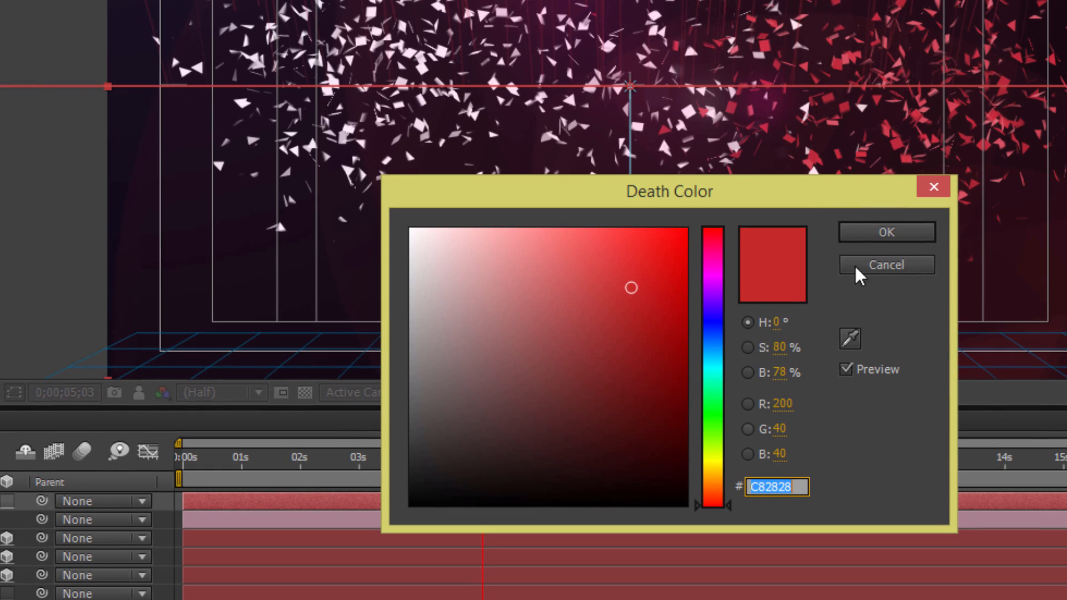
left_click(849, 338)
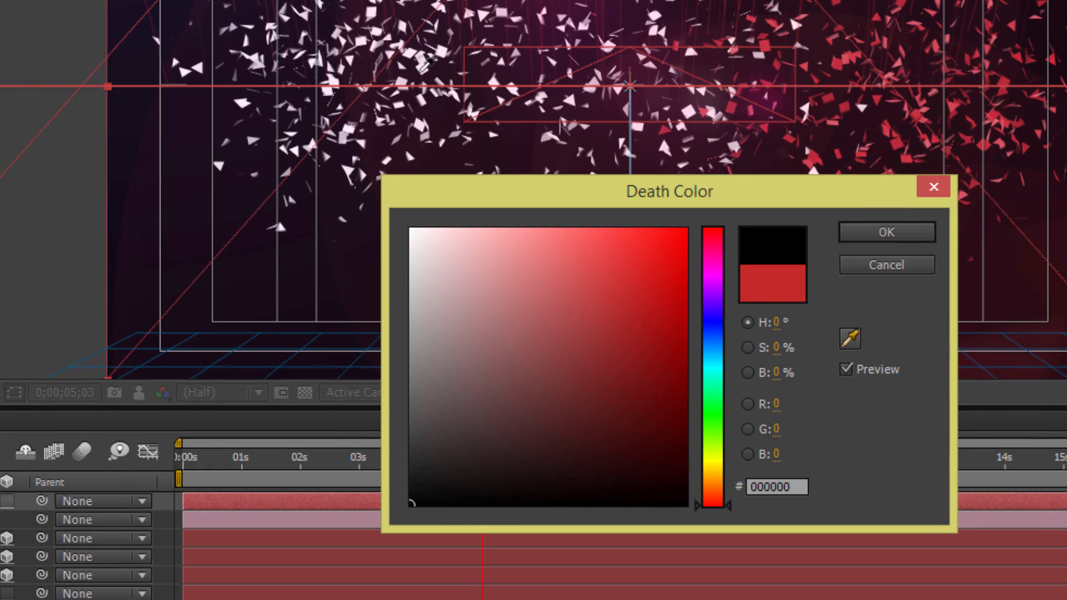
left_click(422, 70)
left_click(849, 338)
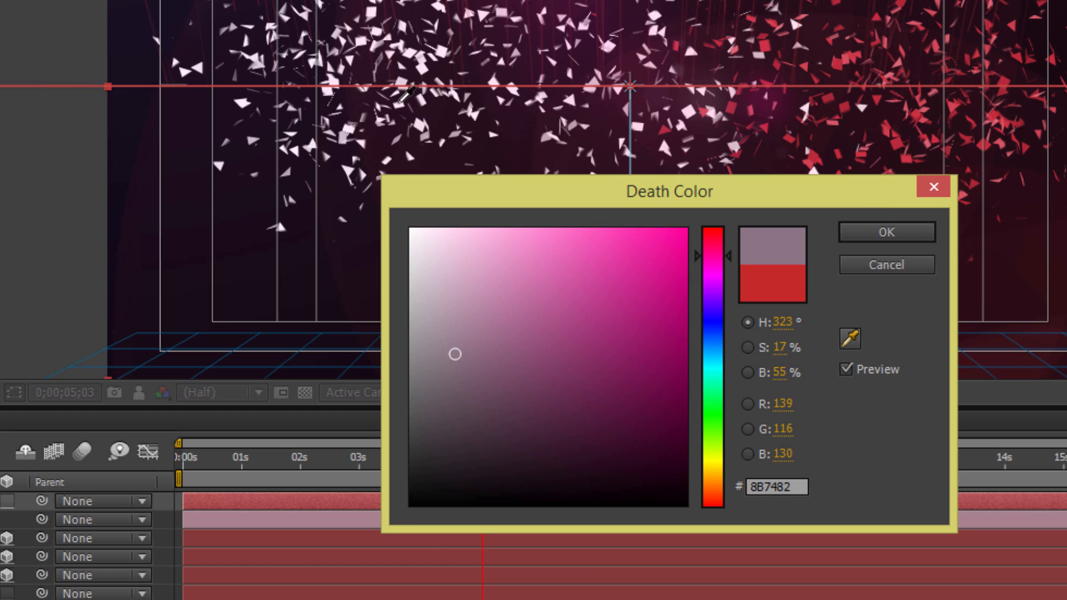
left_click(400, 105)
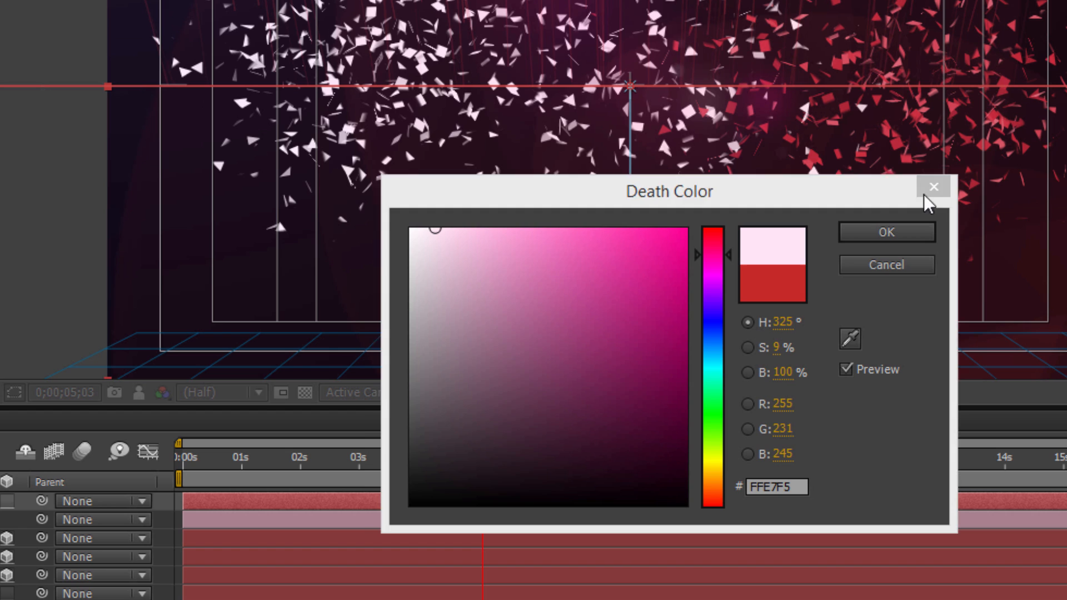
left_click(920, 237)
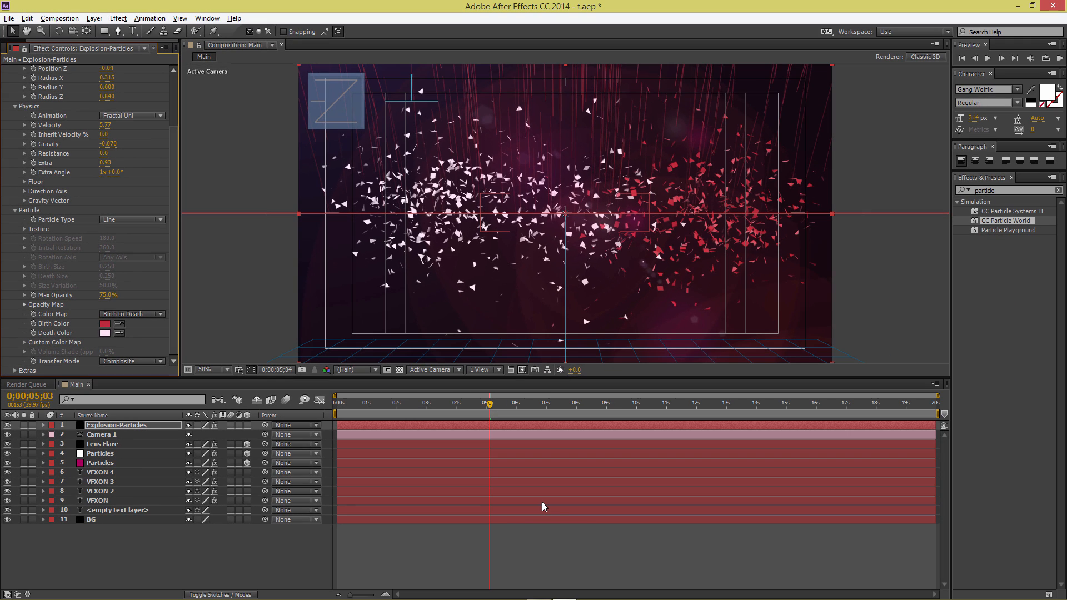
Keyframe the Explosion-Particles layer's Birth Rate at 0 at 0;00;05;03 and at 0.5 at 0;00;05;07
key("space")
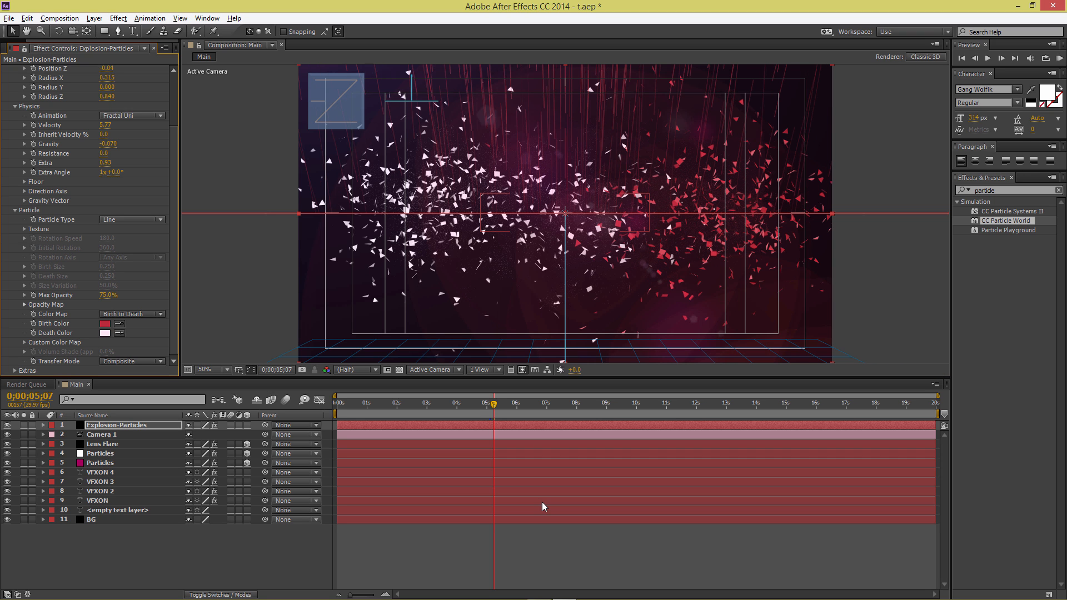
scroll(158, 148, "up", 3)
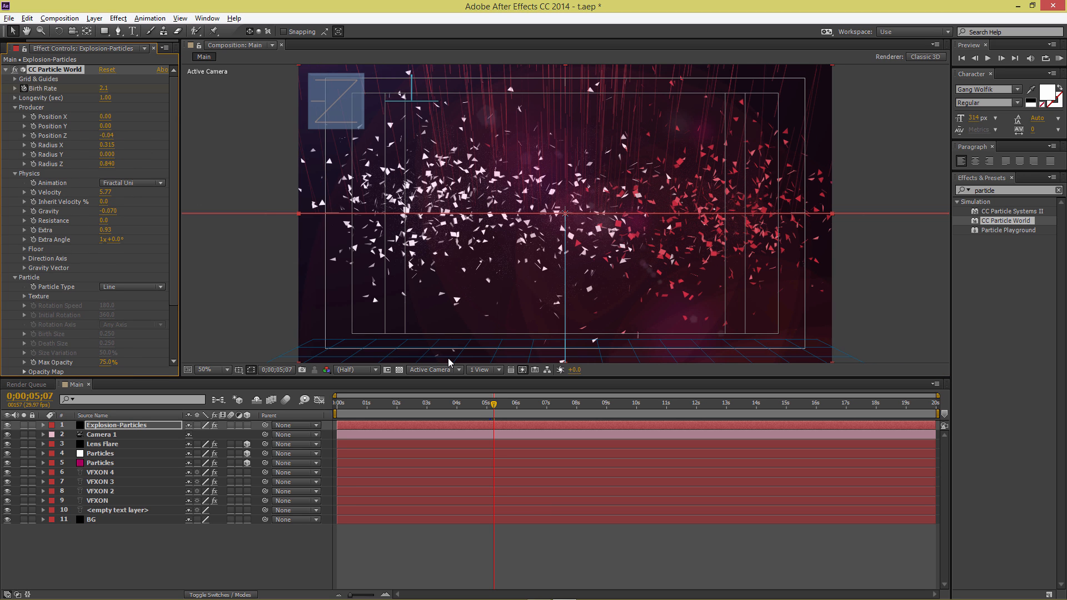
left_click(104, 426)
key("u")
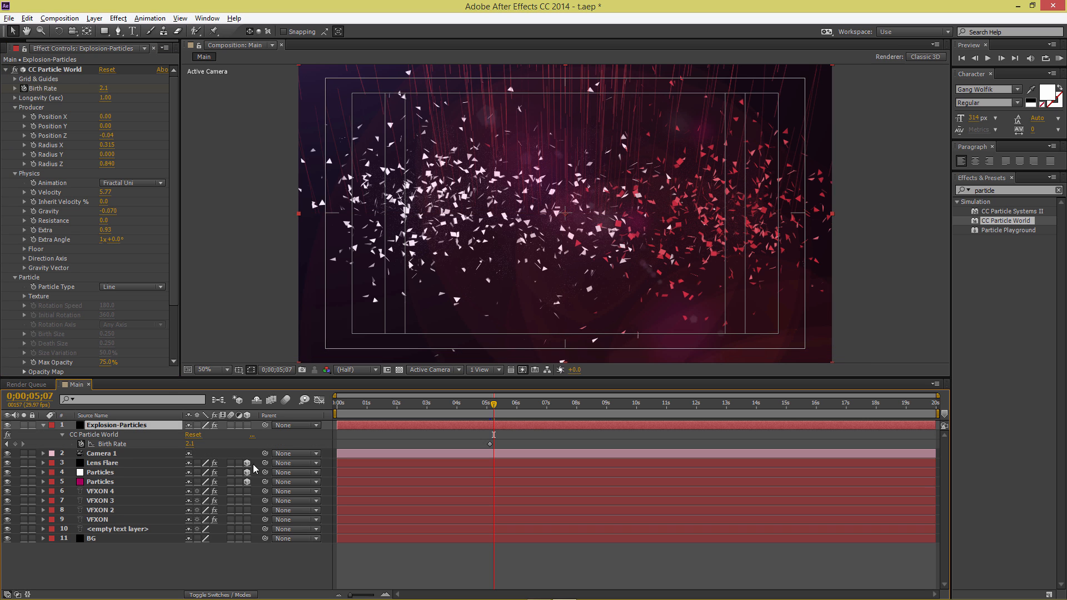
left_click_drag(494, 404, 490, 406)
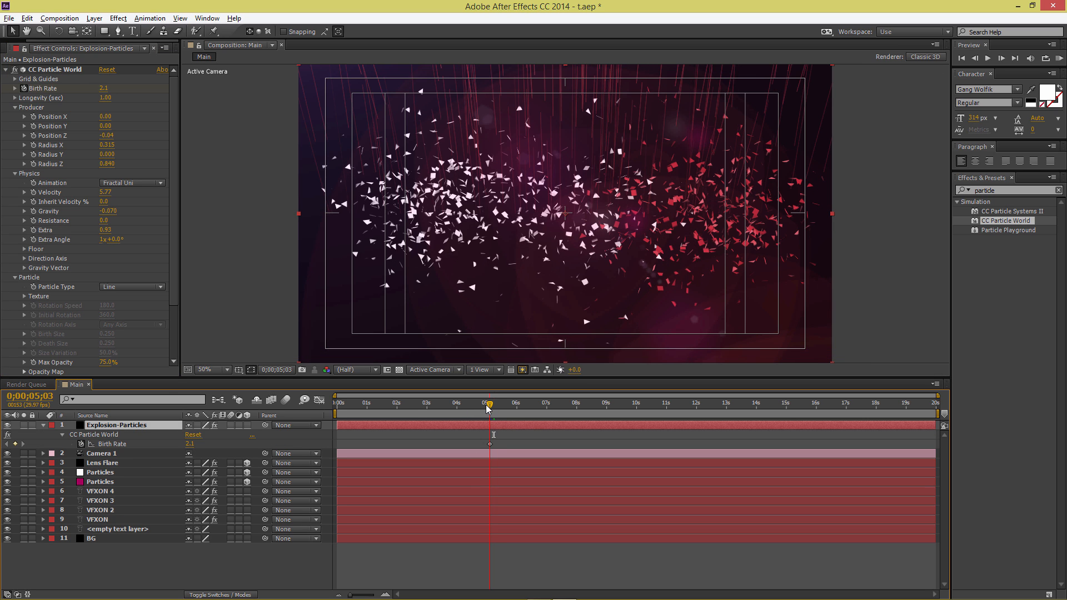
left_click_drag(190, 444, 139, 435)
key("space")
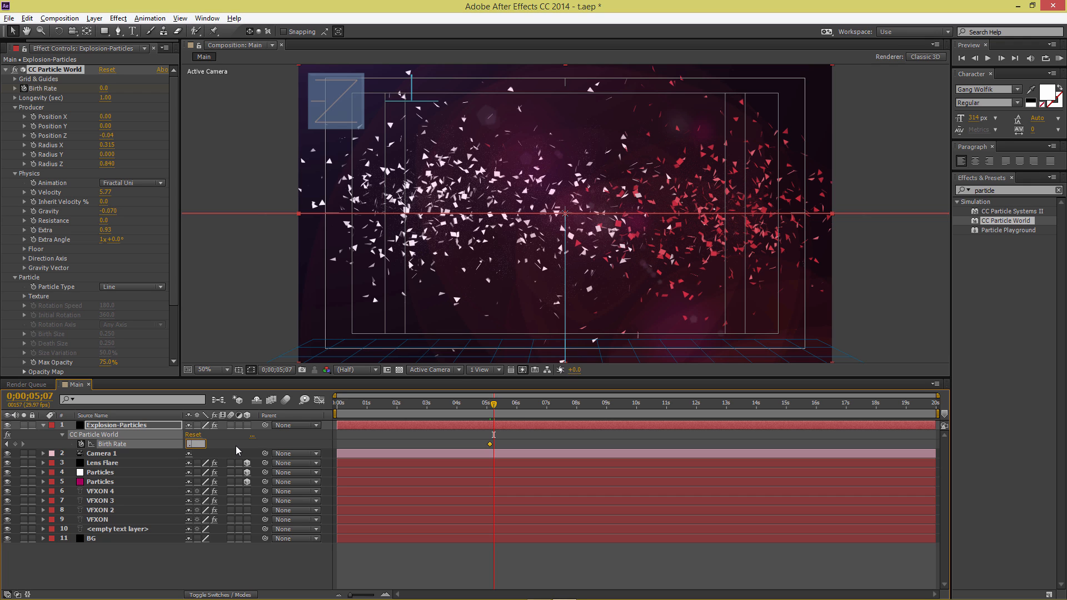
type("5")
key("Return")
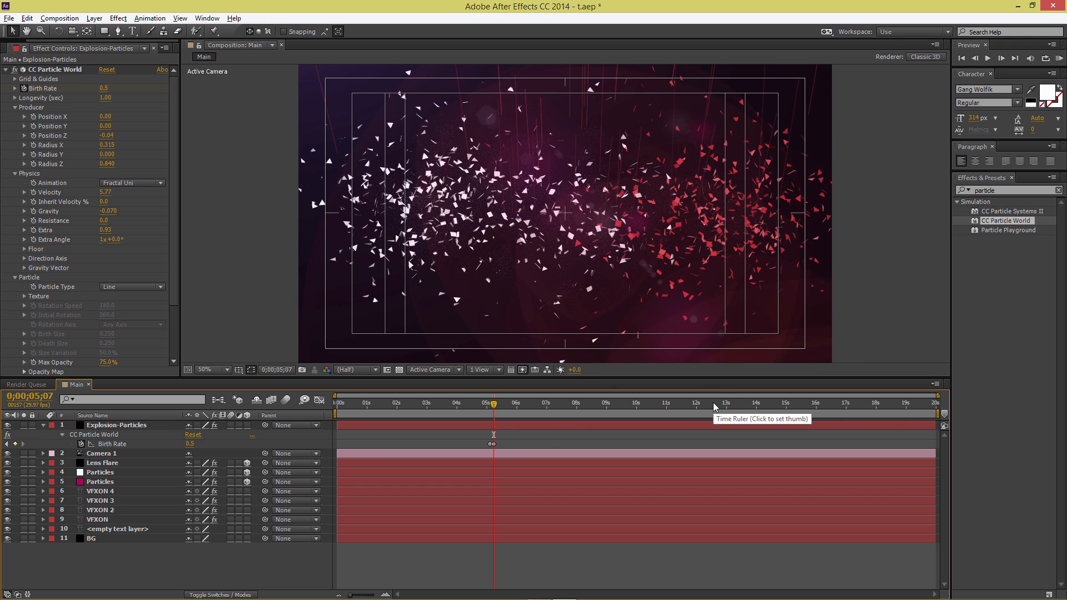
Add a Birth Rate keyframe of 0.5 at 0;00;05;16 and another with a lowered rate at 0;00;05;25
key("space")
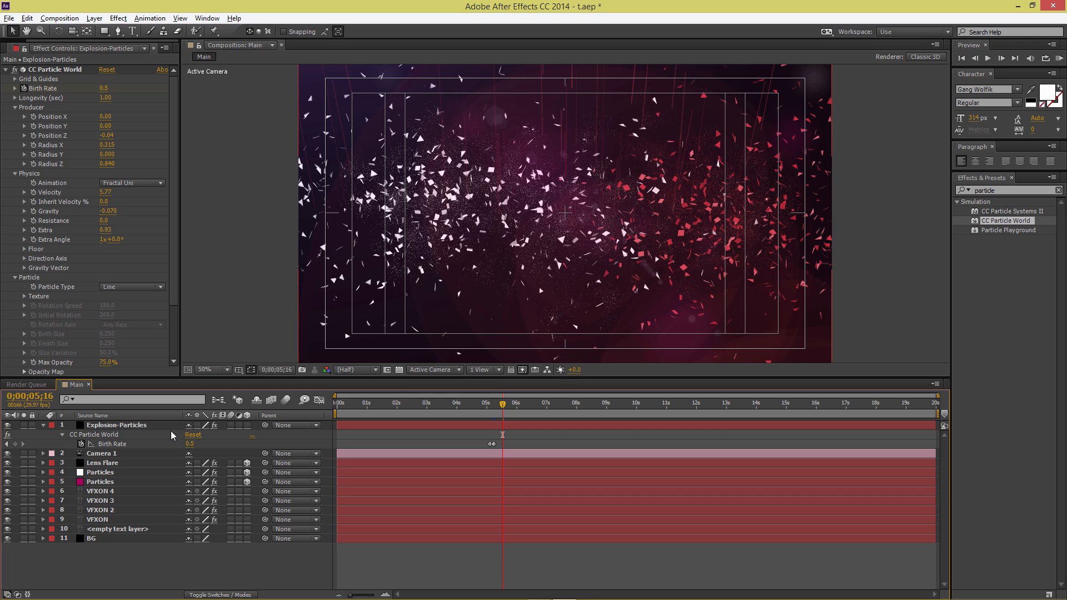
left_click(15, 444)
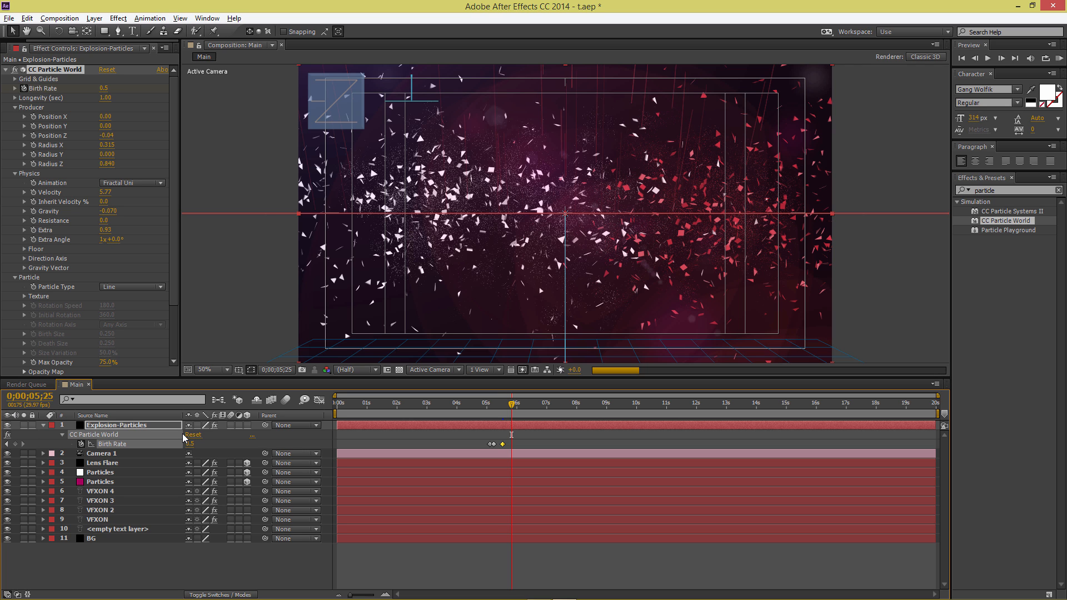
left_click_drag(190, 443, 171, 444)
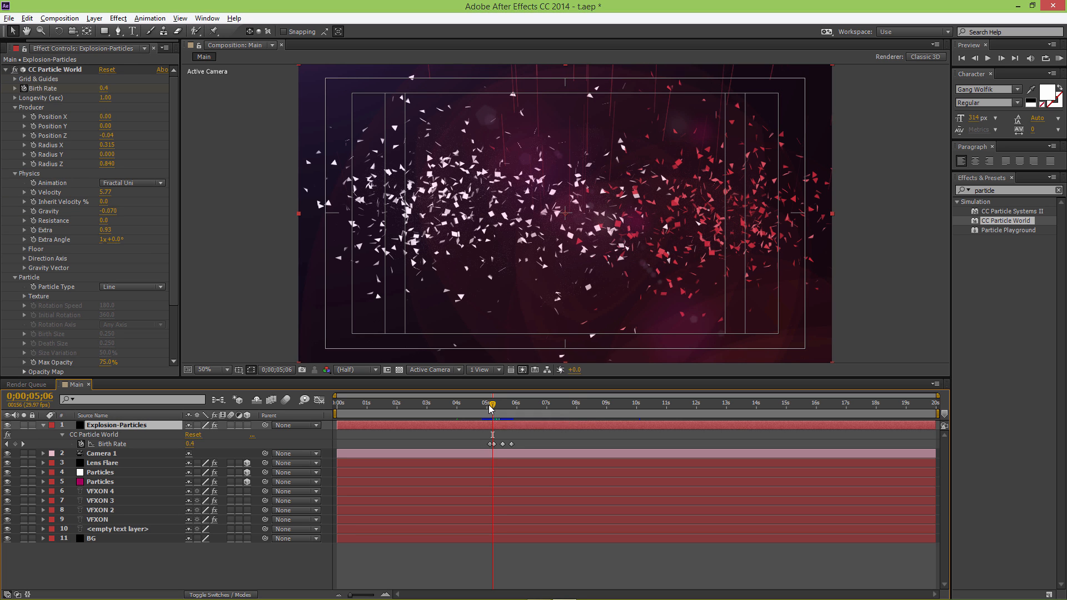
Go to 0;00;05;03 and reveal the animated properties of the VFXON 4, VFXON 3 and VFXON 2 layers
key("Page_Up")
key("Page_Up")
key("Page_Up")
key("Page_Up")
key("Page_Up")
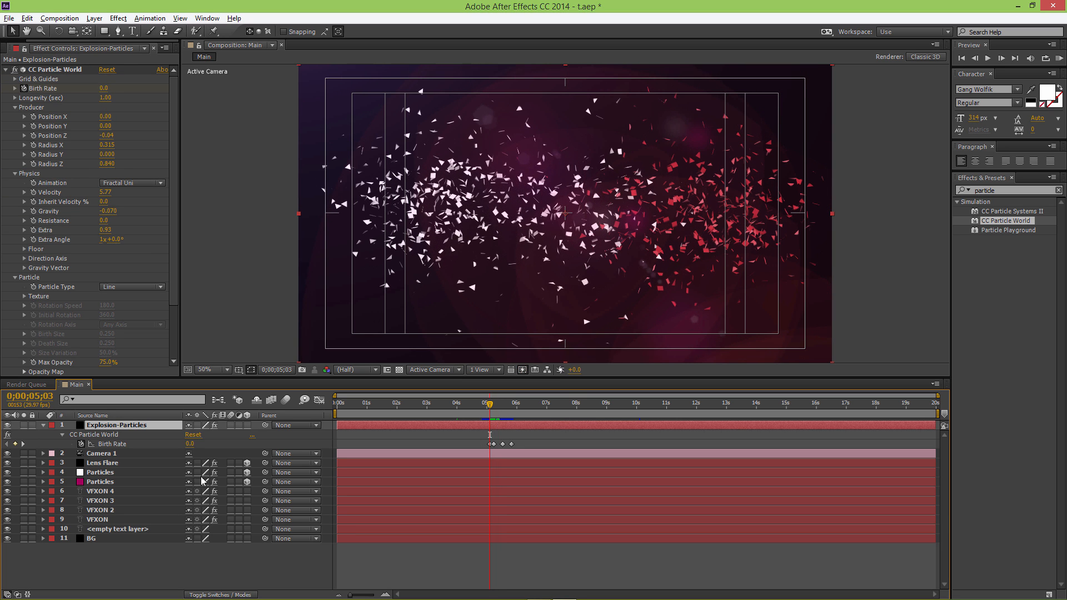
left_click(93, 491)
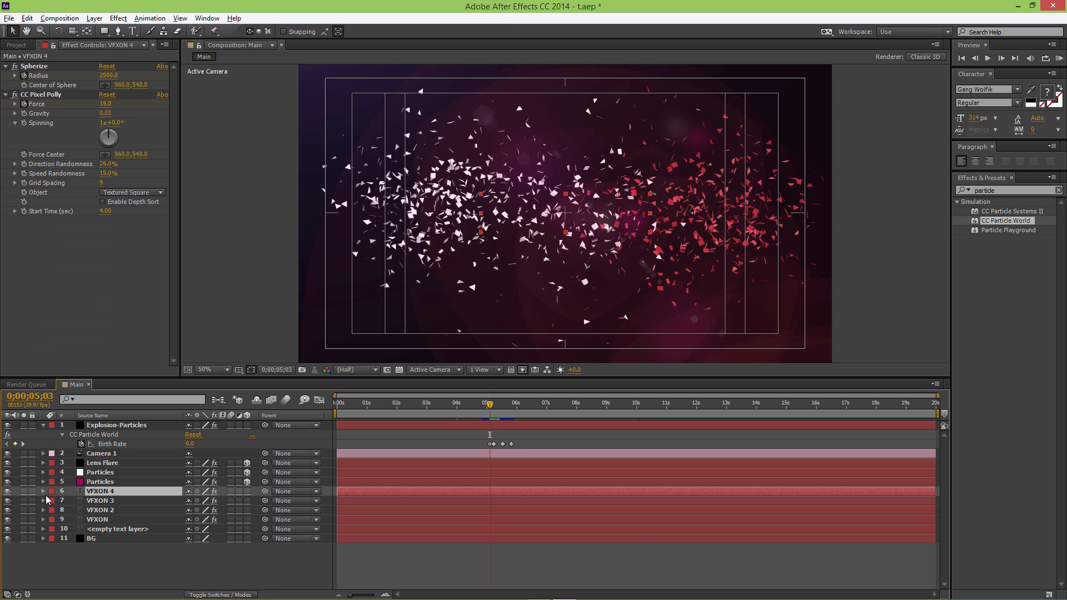
key("u")
left_click(103, 547)
key("u")
scroll(114, 563, "down", 2)
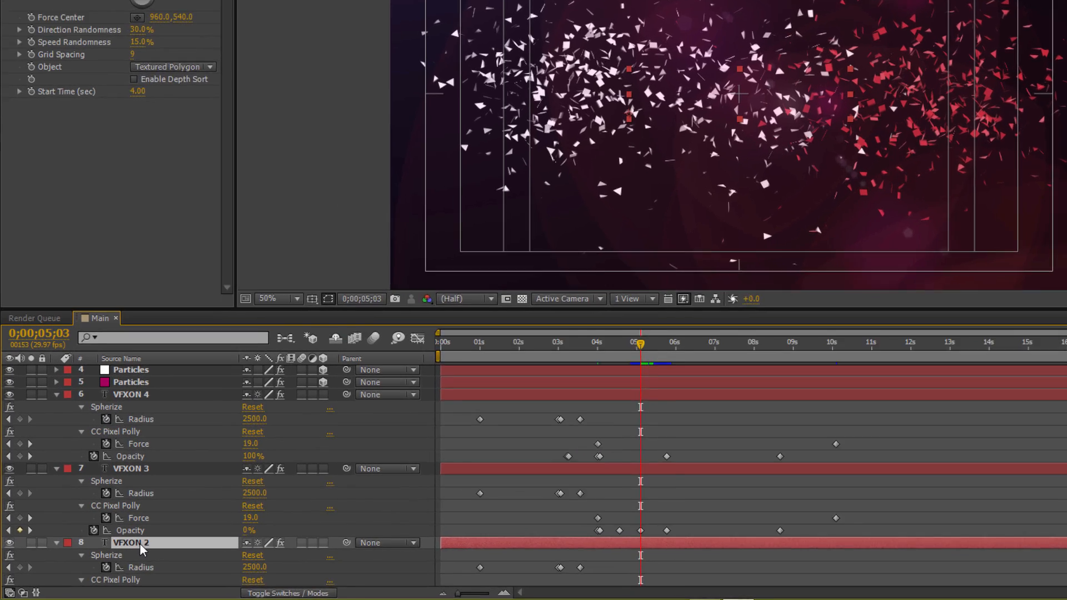
scroll(125, 556, "down", 3)
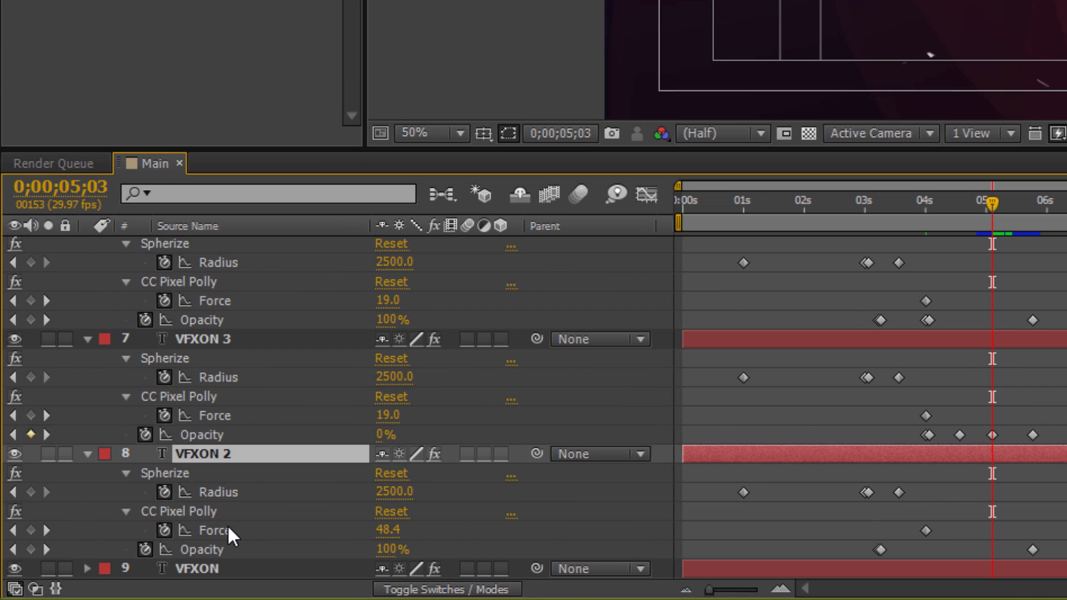
Move the first CC Pixel Polly Force keyframes of VFXON 2, VFXON 3 and VFXON 4 to 0;00;05;03
left_click_drag(926, 530, 984, 530)
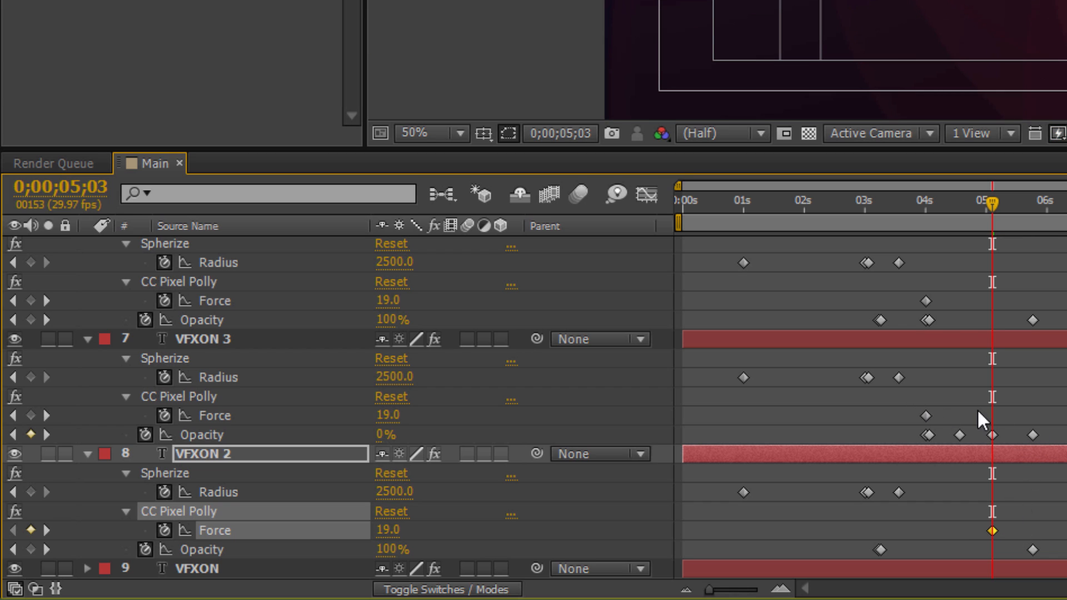
left_click_drag(925, 415, 993, 417)
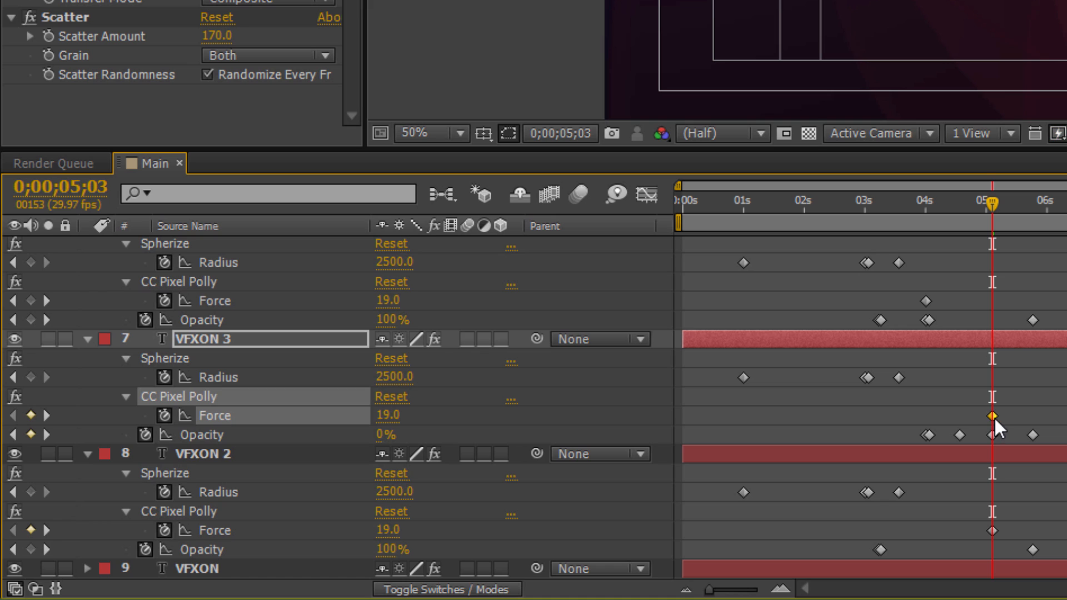
scroll(942, 364, "up", 2)
left_click_drag(925, 358, 993, 379)
Set the CC Pixel Polly Force keyframes at 0;00;10;03 to 2842 on VFXON 4, VFXON 3 and VFXON 2
left_click_drag(1001, 204, 1030, 205)
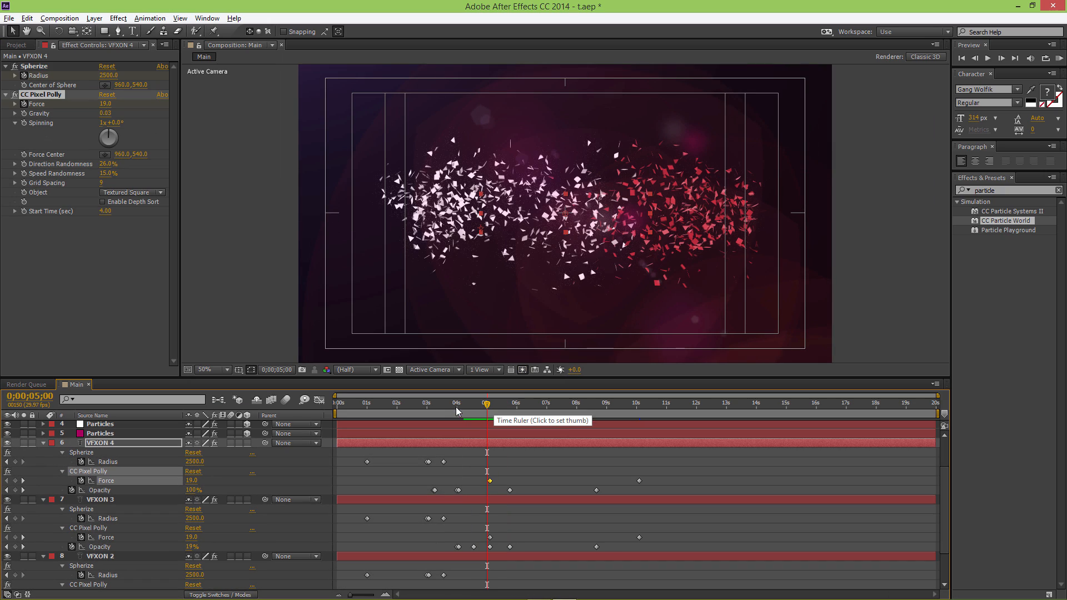
left_click_drag(487, 404, 640, 406)
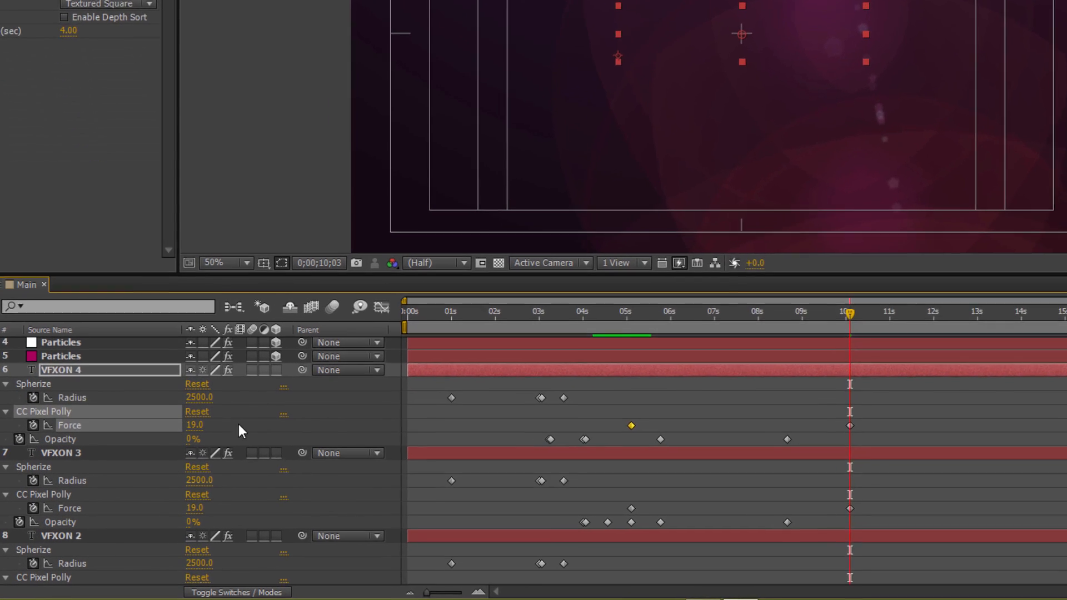
left_click(216, 482)
left_click(195, 405)
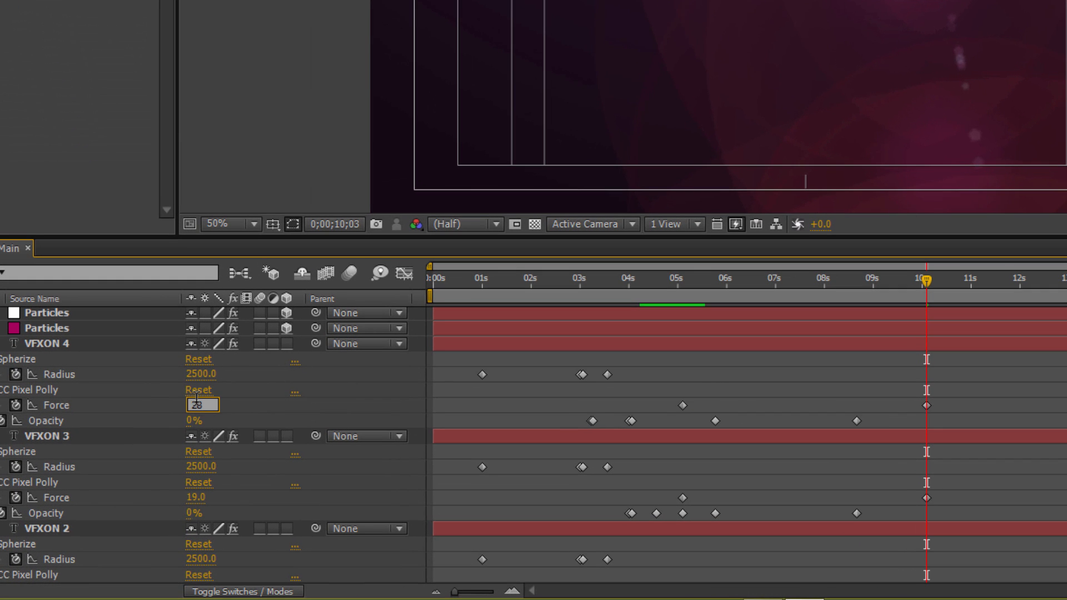
type("2842")
left_click(198, 498)
type("2842")
left_click(239, 492)
scroll(238, 488, "down", 1)
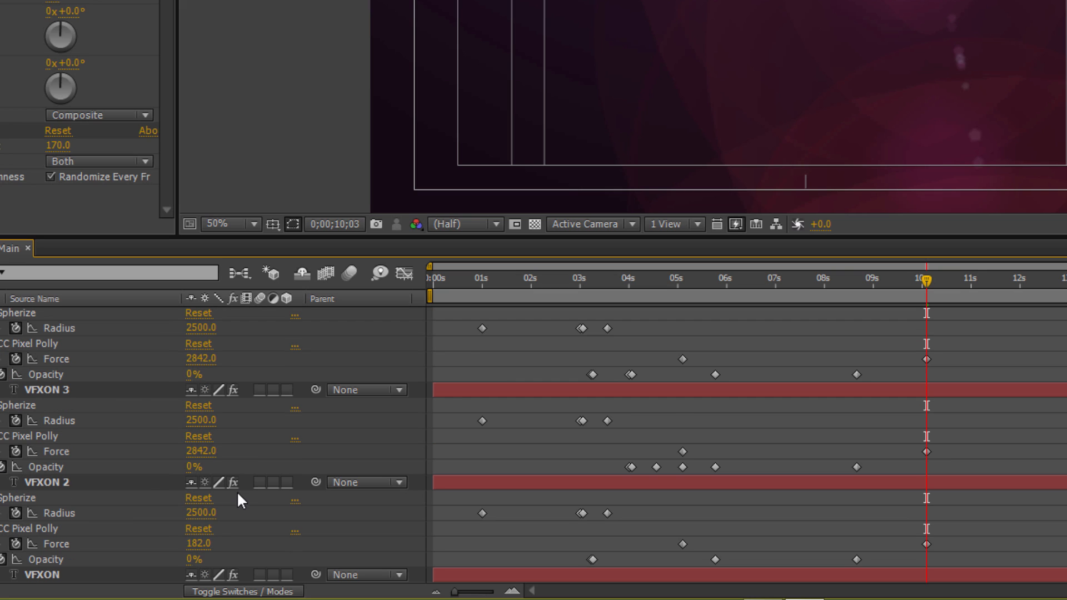
left_click(201, 543)
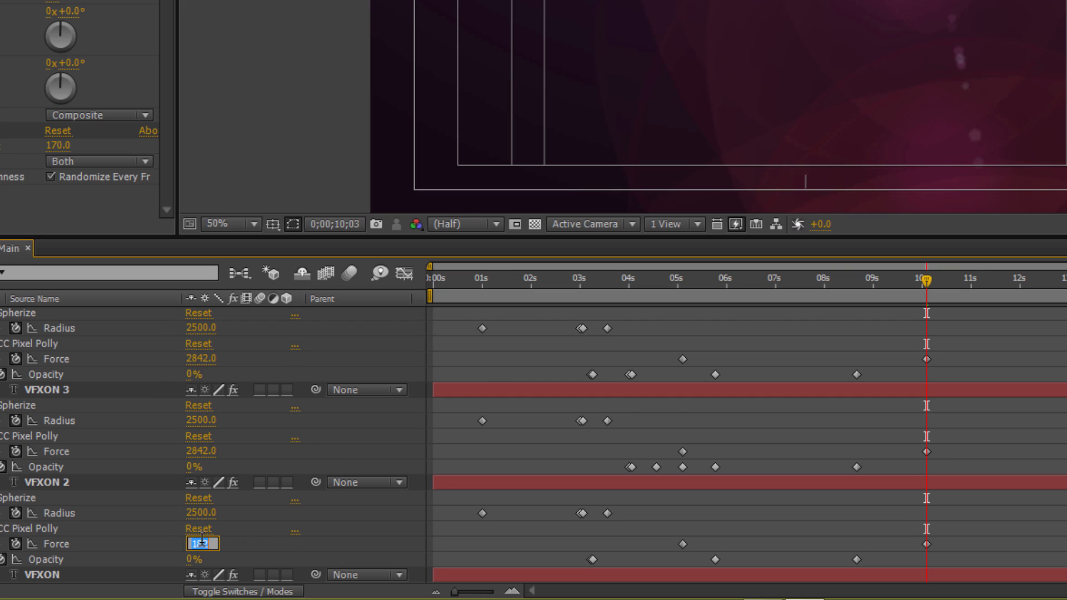
type("2842")
left_click(246, 543)
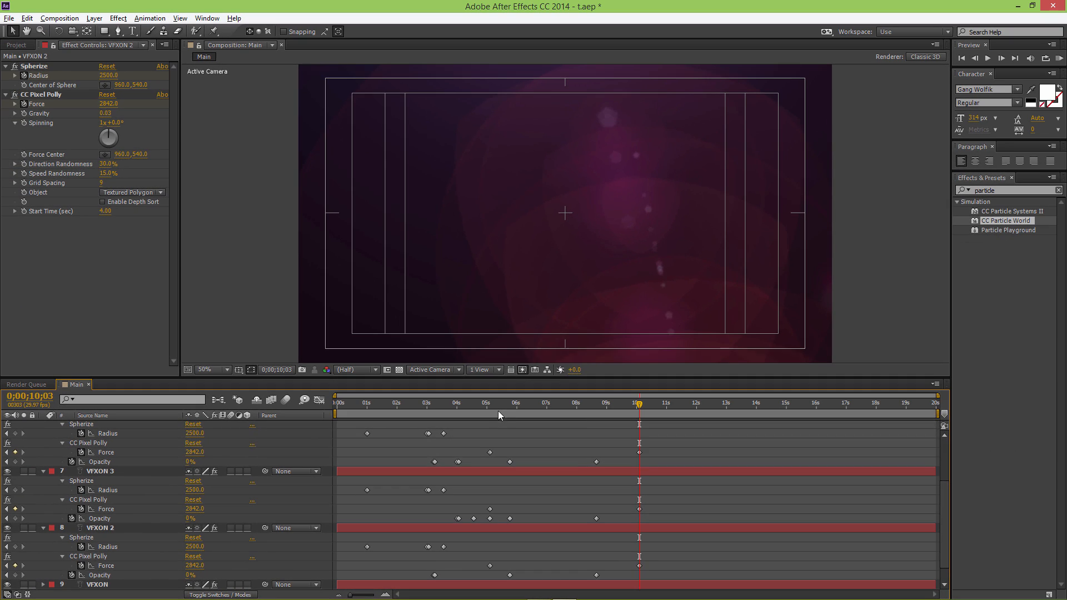
Preview the explosion from about 0;00;05;00
scroll(488, 408, "up", 2)
left_click(483, 412)
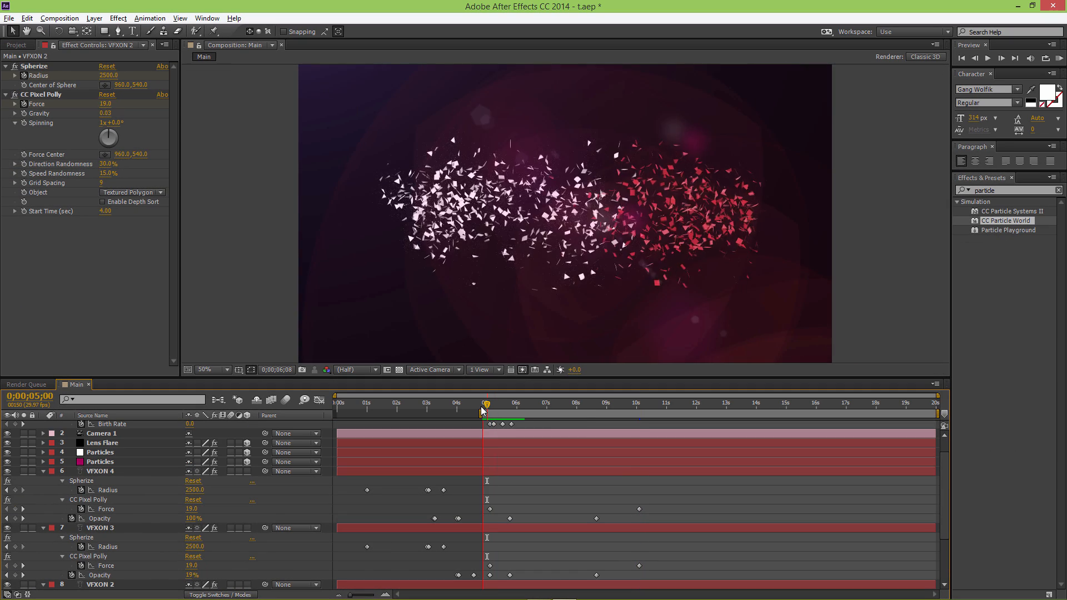
key("space")
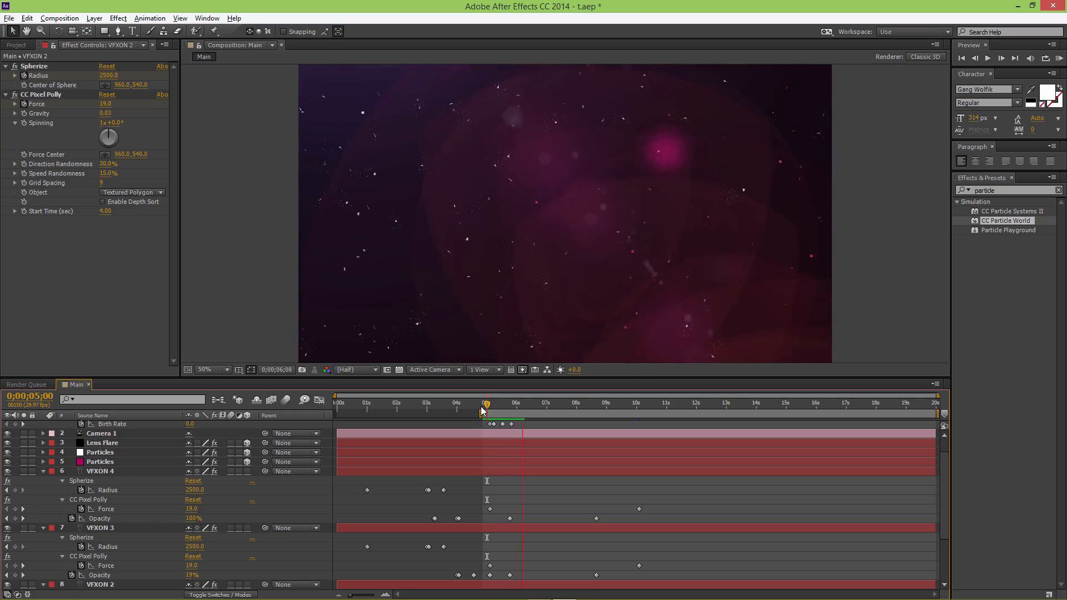
key("space")
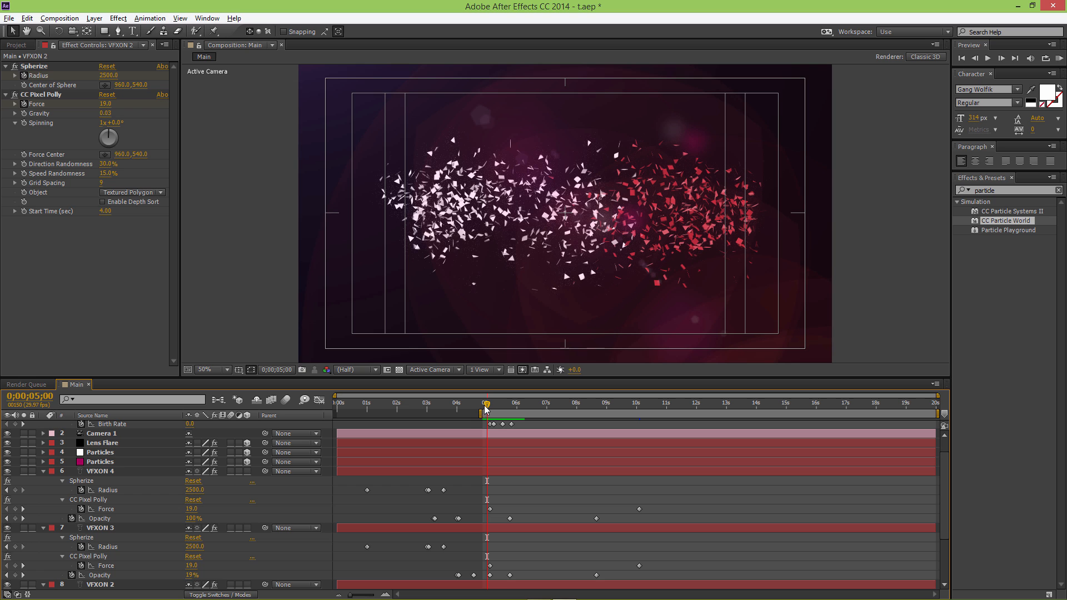
Check VFXON 3's contribution to the explosion by toggling its visibility at 0;00;05;13 and inspecting the frames up to 0;00;05;24
left_click(500, 403)
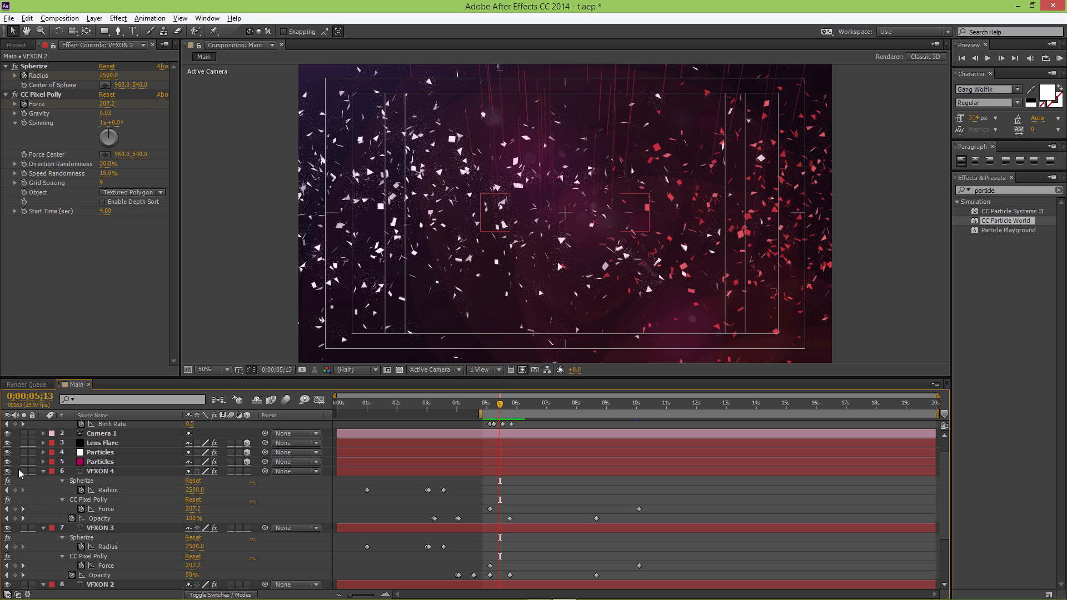
left_click(103, 529)
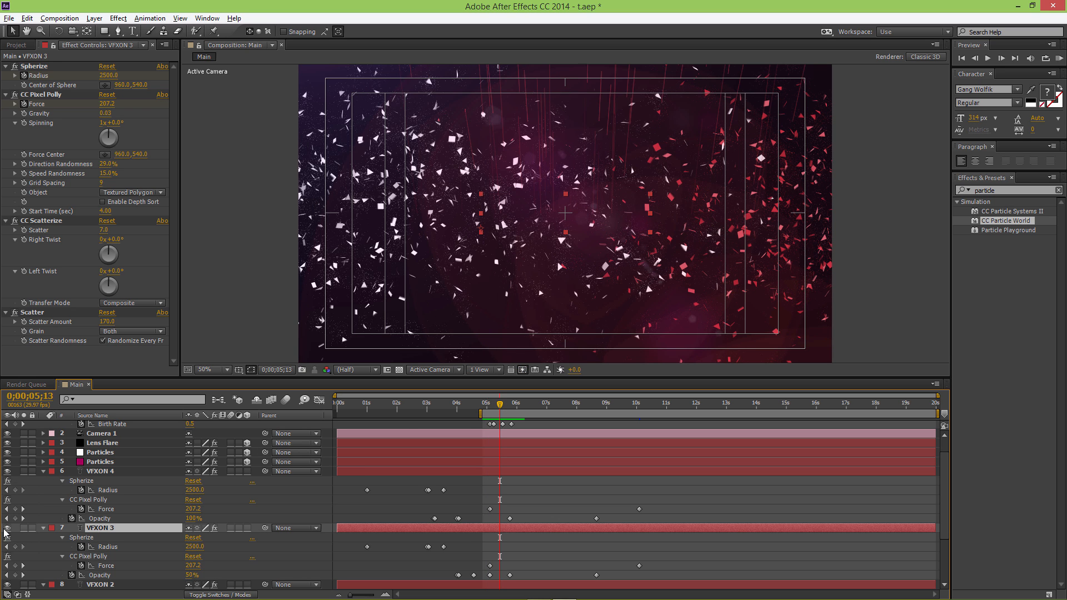
left_click(8, 531)
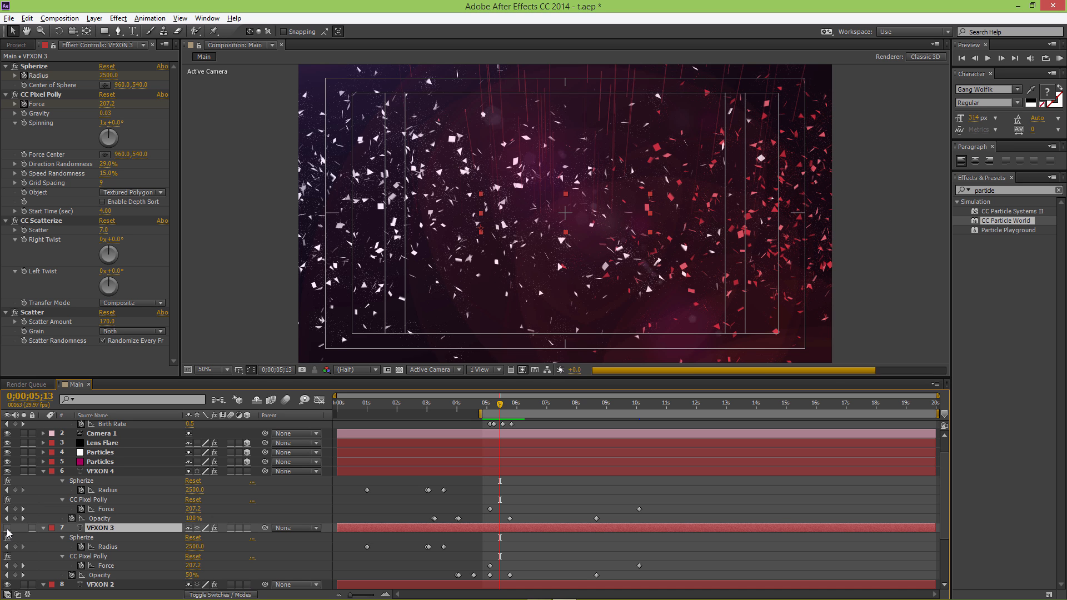
left_click(502, 406)
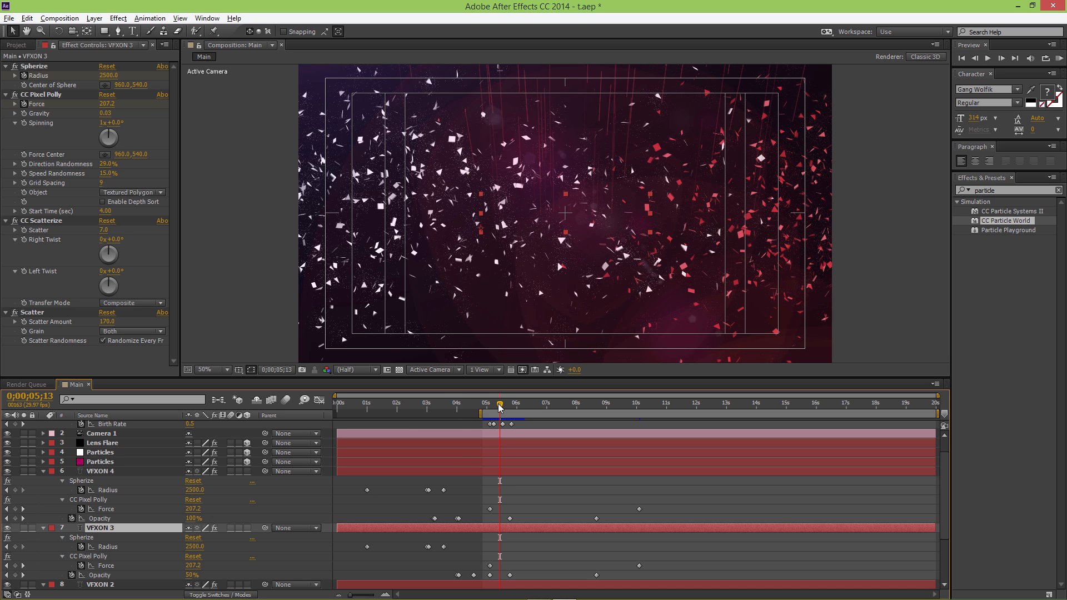
left_click_drag(501, 405, 511, 406)
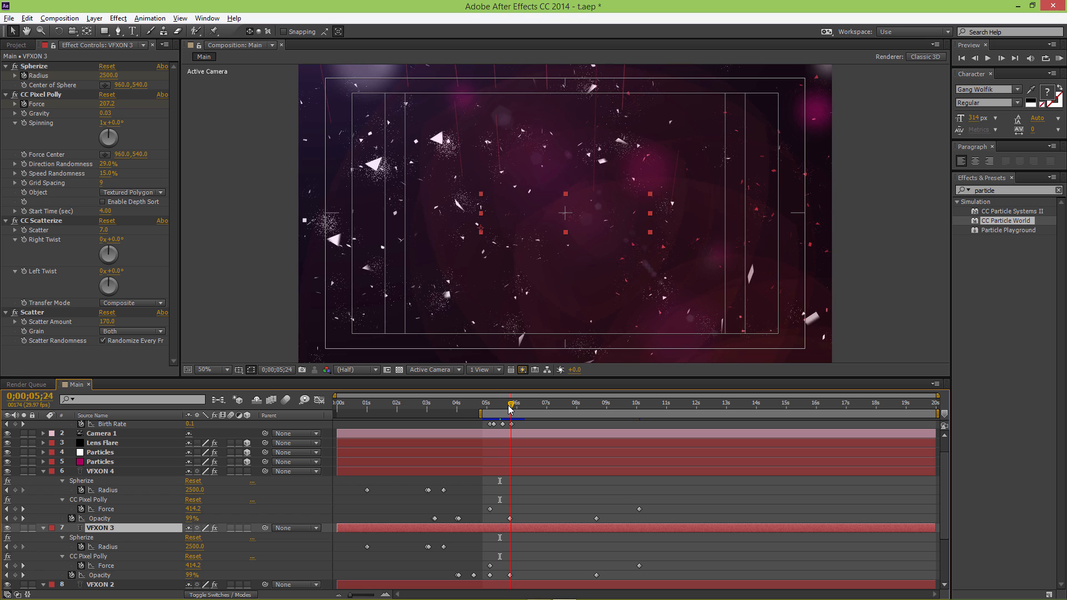
Delete the VFXON 3 layer's Opacity keyframe at 0;00;05;23
left_click_drag(354, 596, 365, 595)
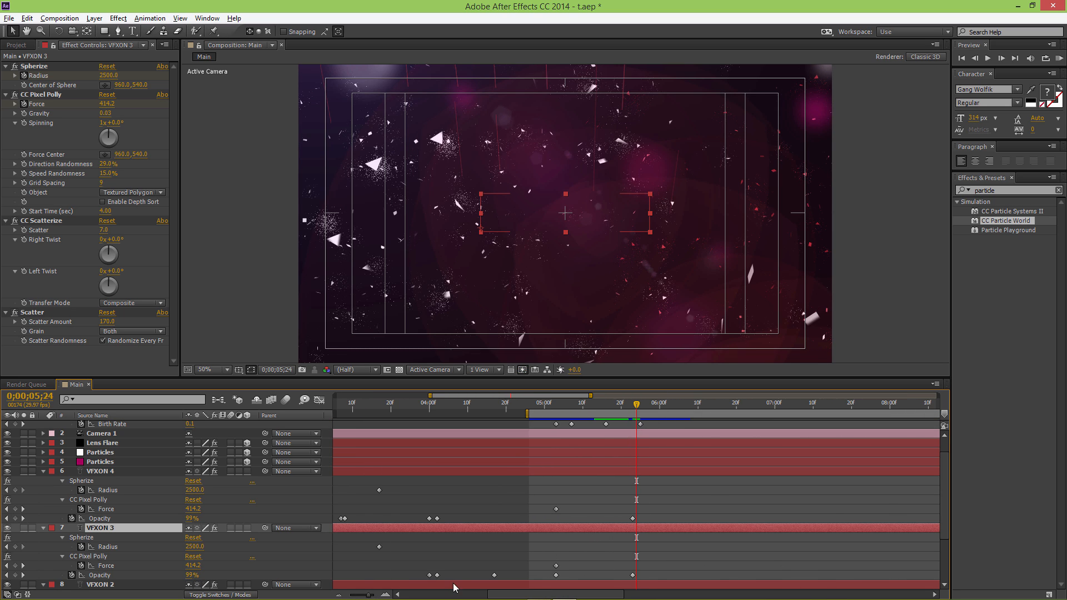
left_click_drag(563, 403, 559, 406)
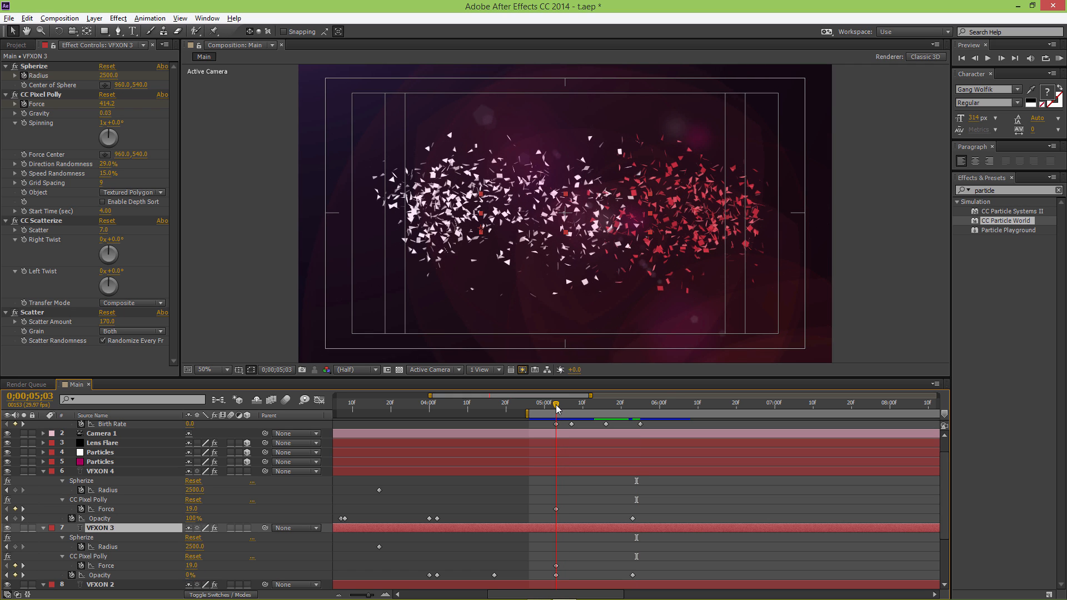
left_click(632, 575)
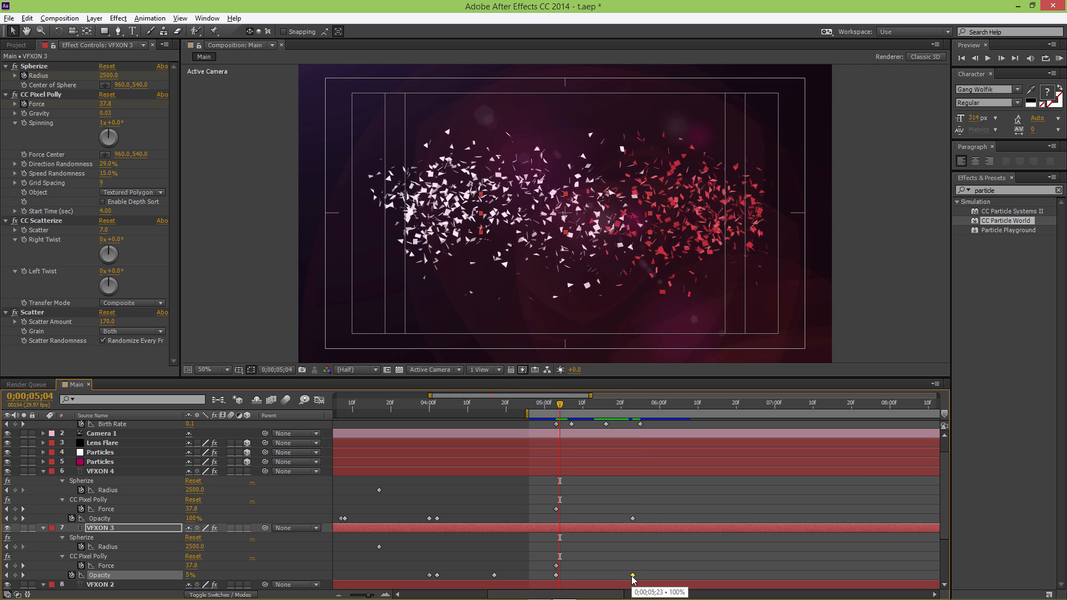
key("Delete")
left_click_drag(561, 407, 539, 410)
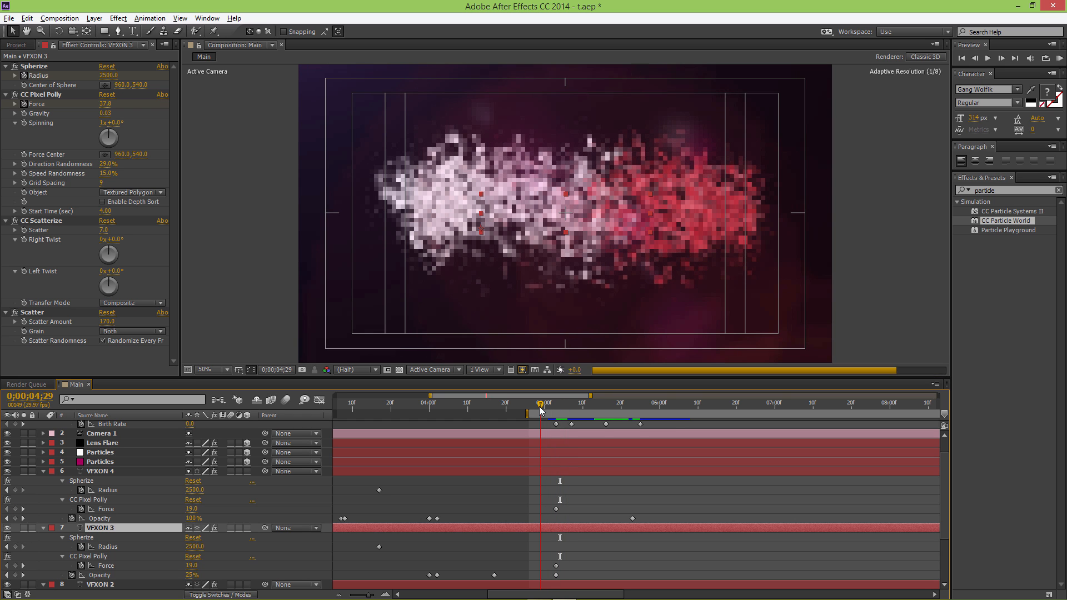
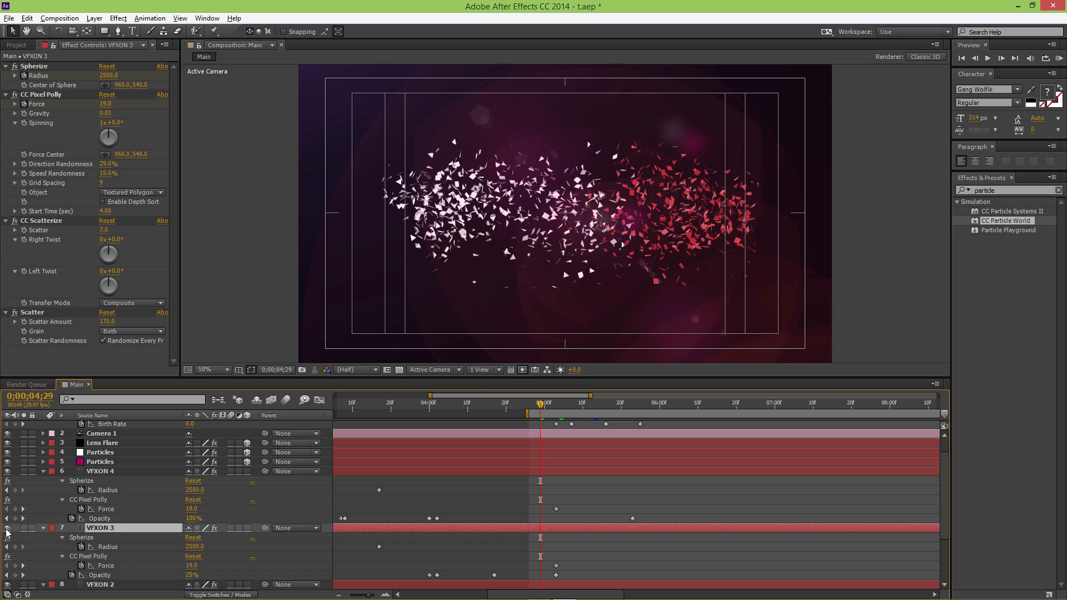
Reset the work area to the full composition length and show the whole timeline again
left_click(537, 408)
double_click(531, 412)
double_click(434, 395)
scroll(435, 394, "up", 1)
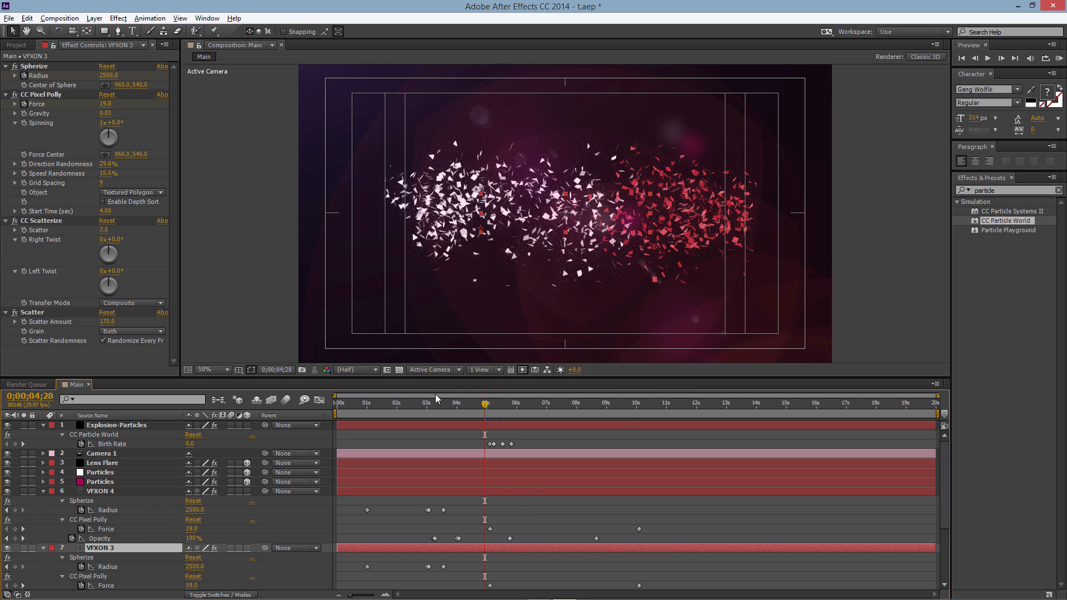
Duplicate the Explosion-Particles layer and set the copy's Producer Position Z to -0.06, Radius X to 0.445 and Radius Z to 1.080
left_click(141, 424)
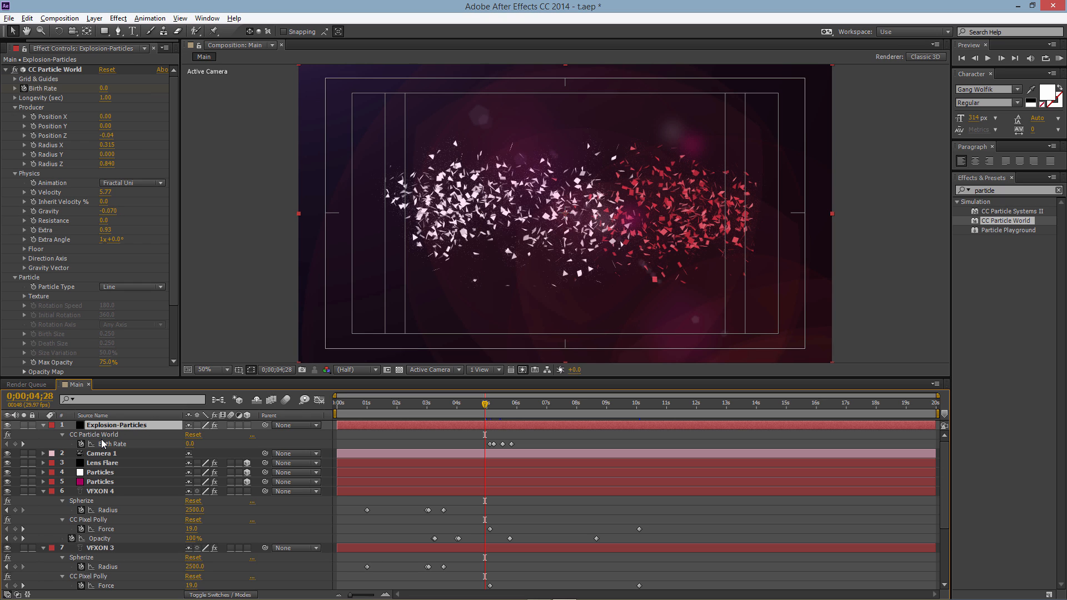
key("ctrl+d")
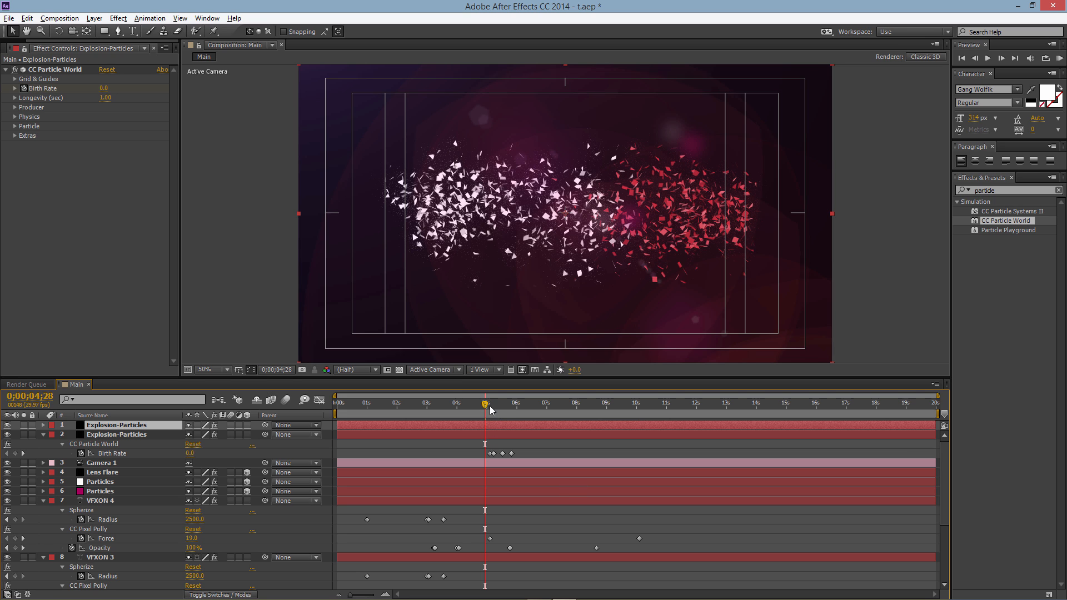
left_click_drag(490, 410, 505, 410)
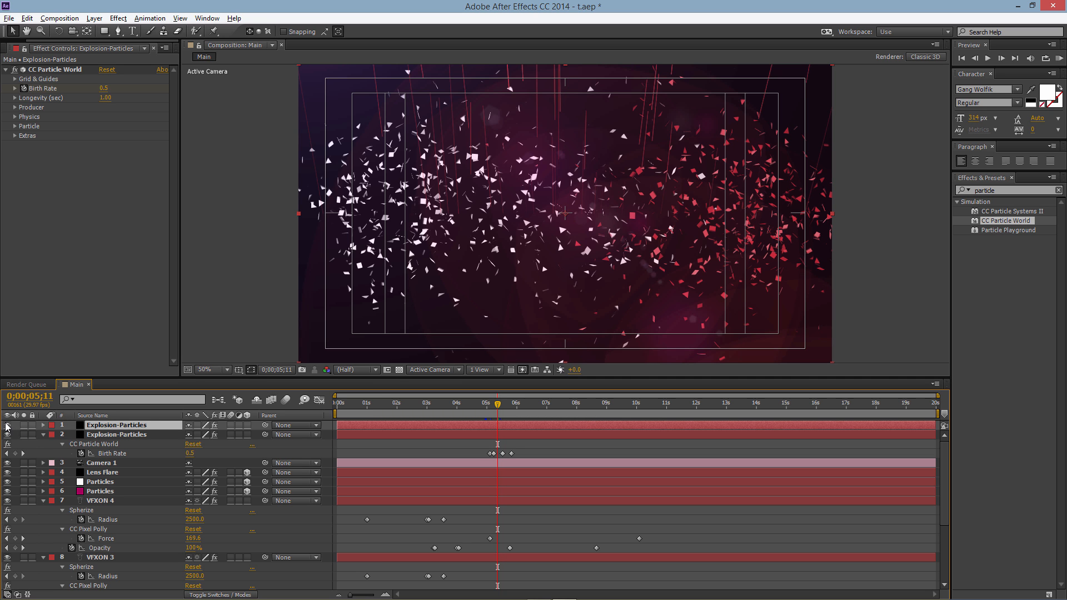
left_click(15, 108)
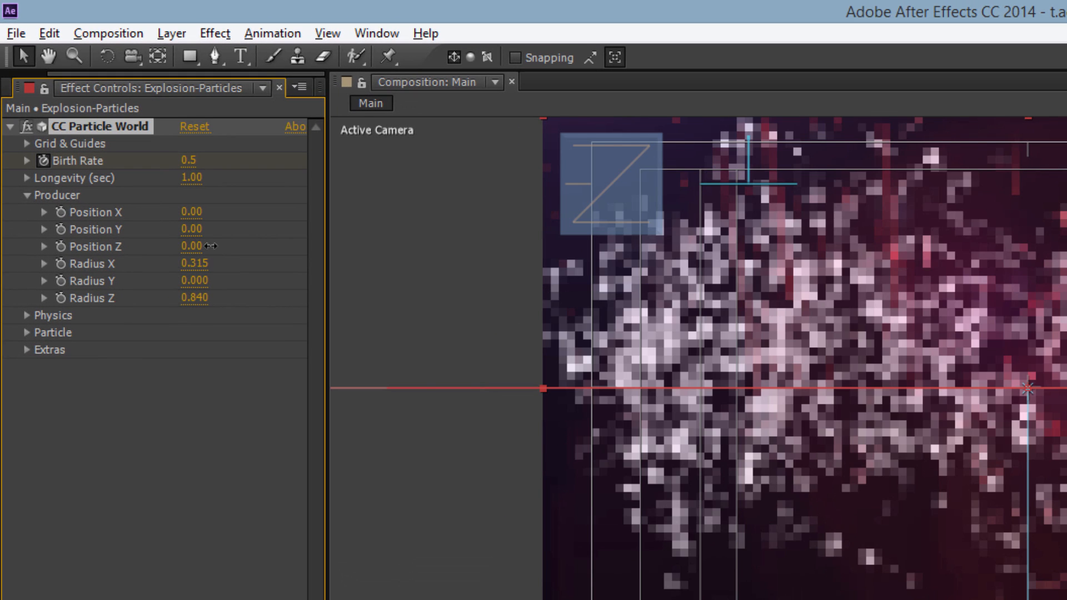
left_click_drag(200, 250, 224, 299)
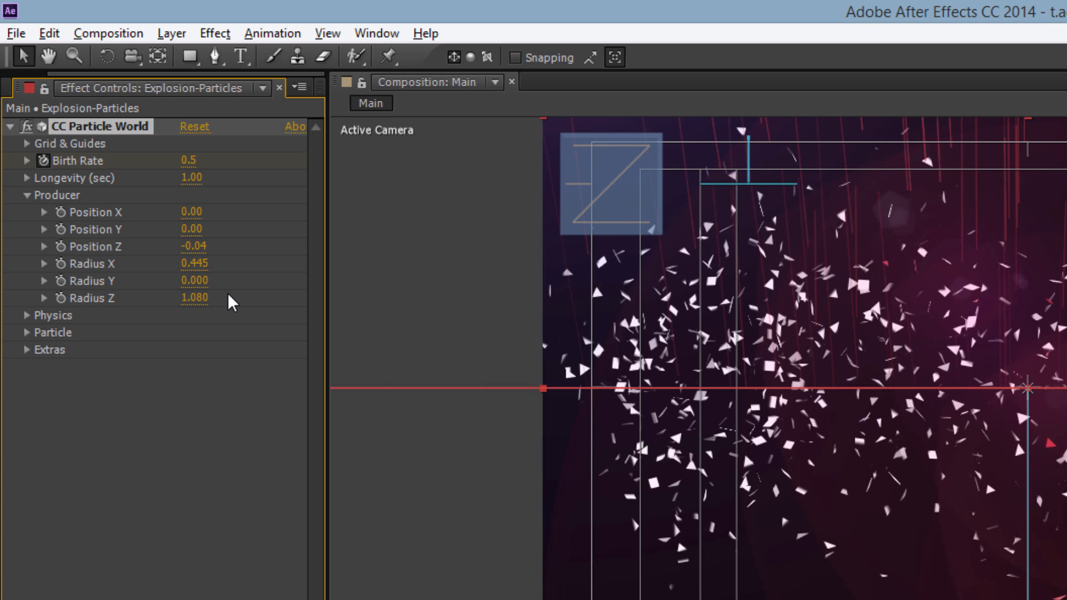
left_click_drag(195, 248, 202, 253)
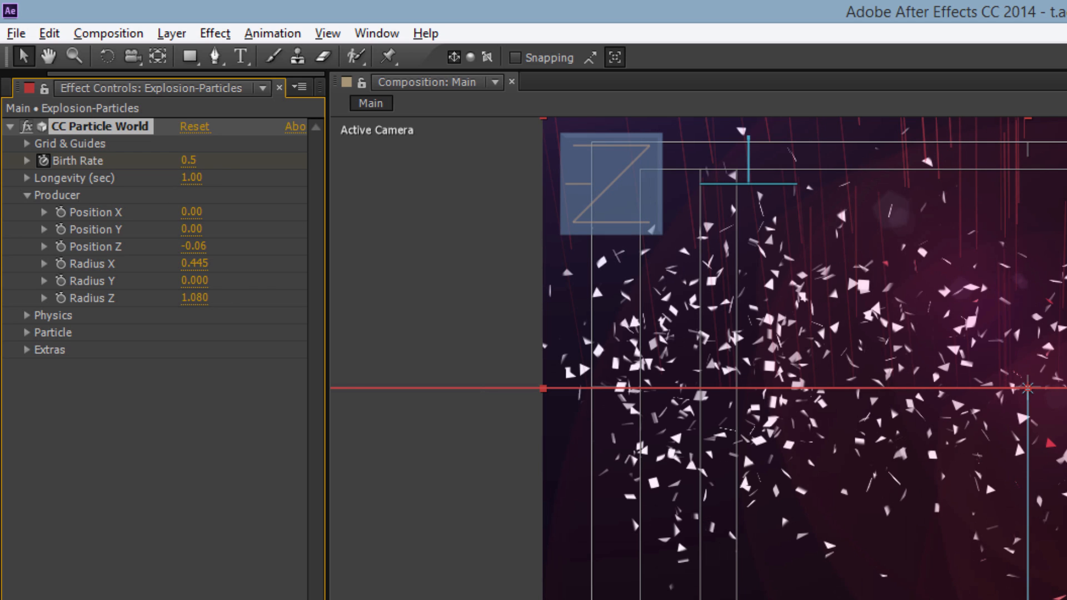
Duplicate the Explosion-Particles layer again and set the copy's Producer Position Y to 0.05 and Position Z to 0.68
left_click(163, 506)
key("ctrl+d")
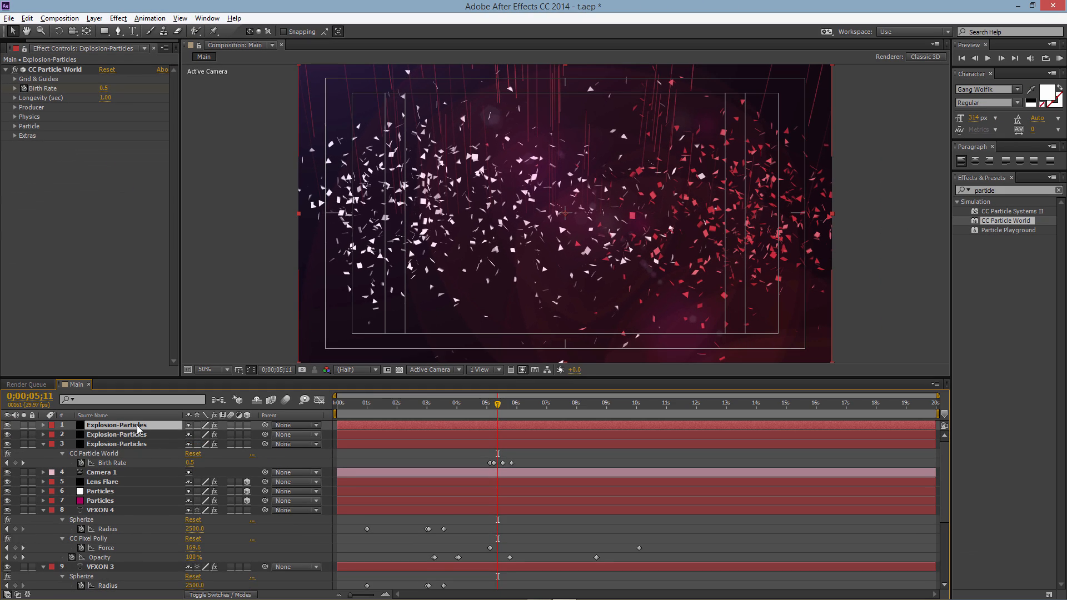
left_click(15, 108)
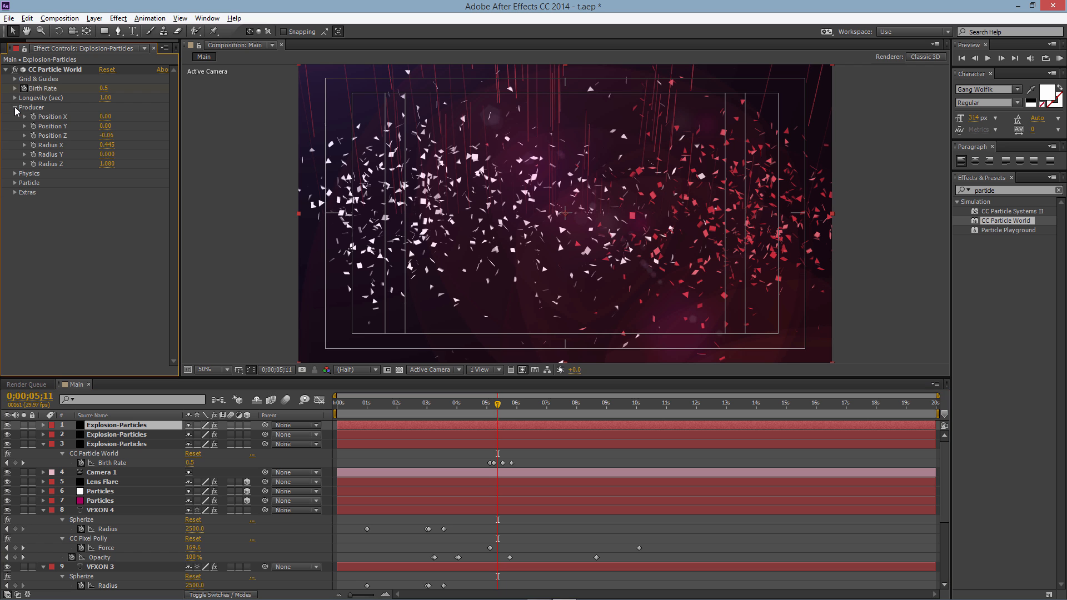
left_click(105, 126)
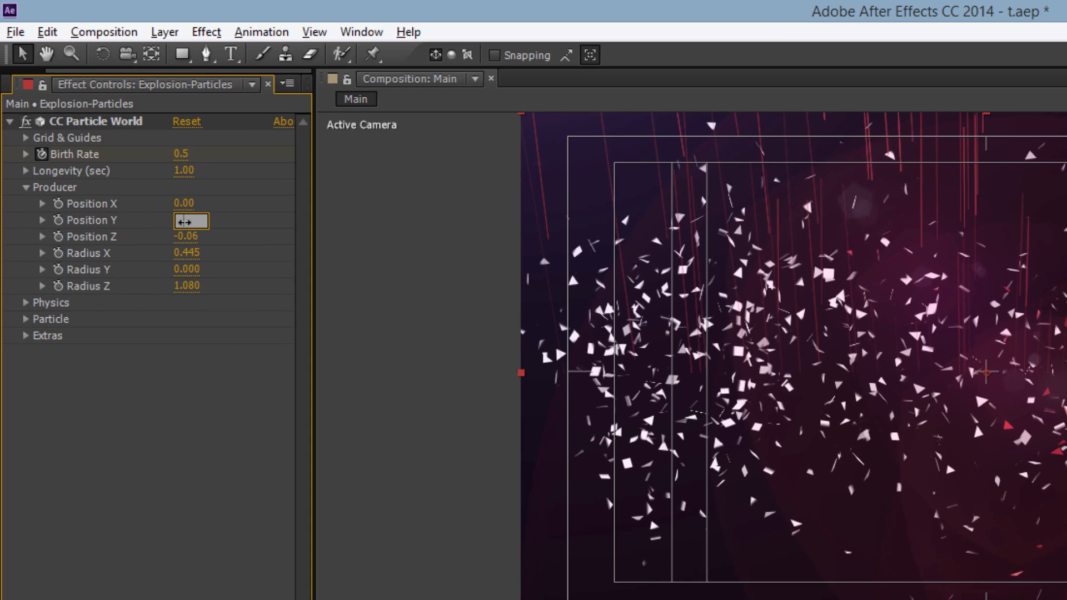
type("0.05")
key("Return")
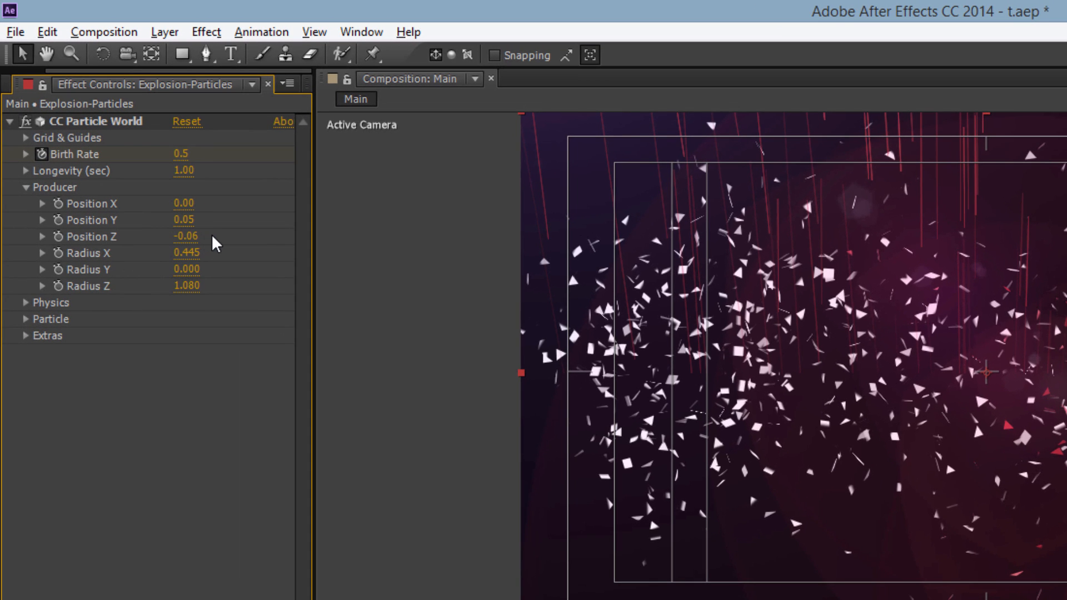
left_click(186, 237)
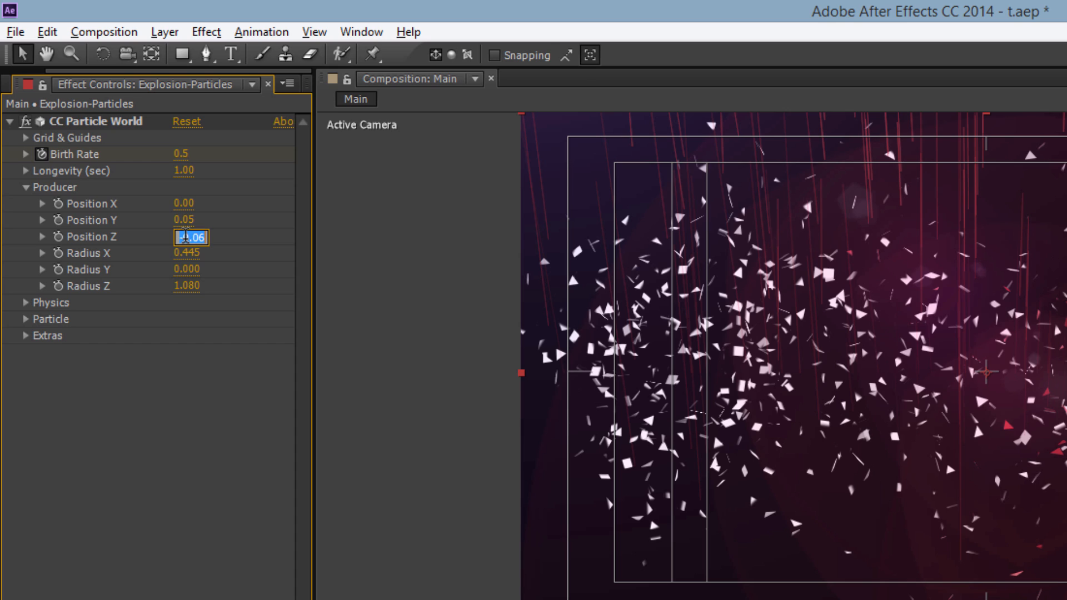
type(".18")
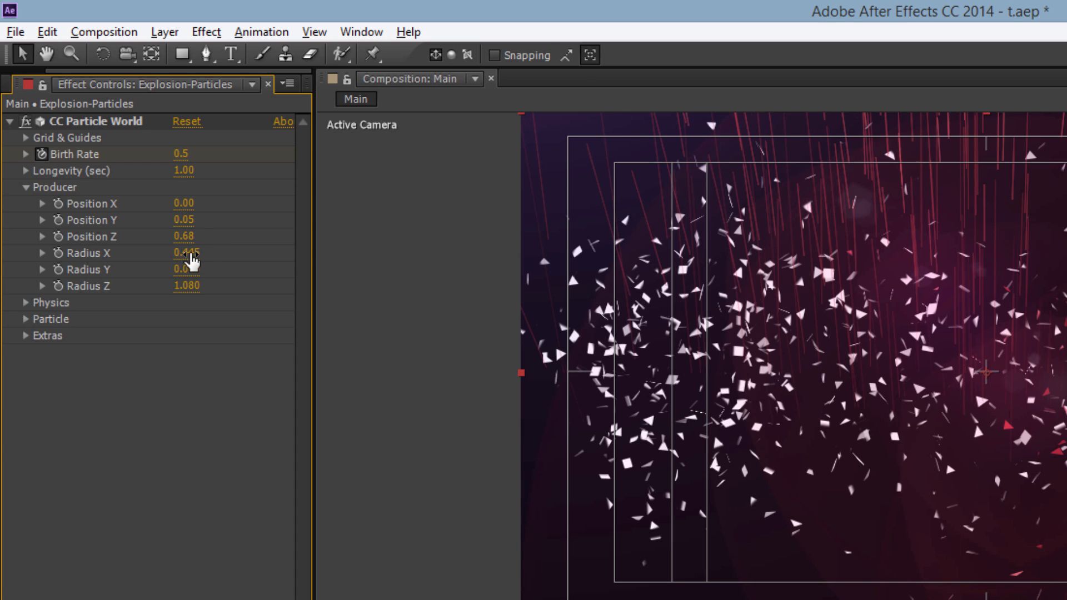
Set the new copy's Producer Radius X to 0.565, Radius Y to 0.120 and Radius Z to 0.910
left_click(190, 254)
type(".565")
key("Return")
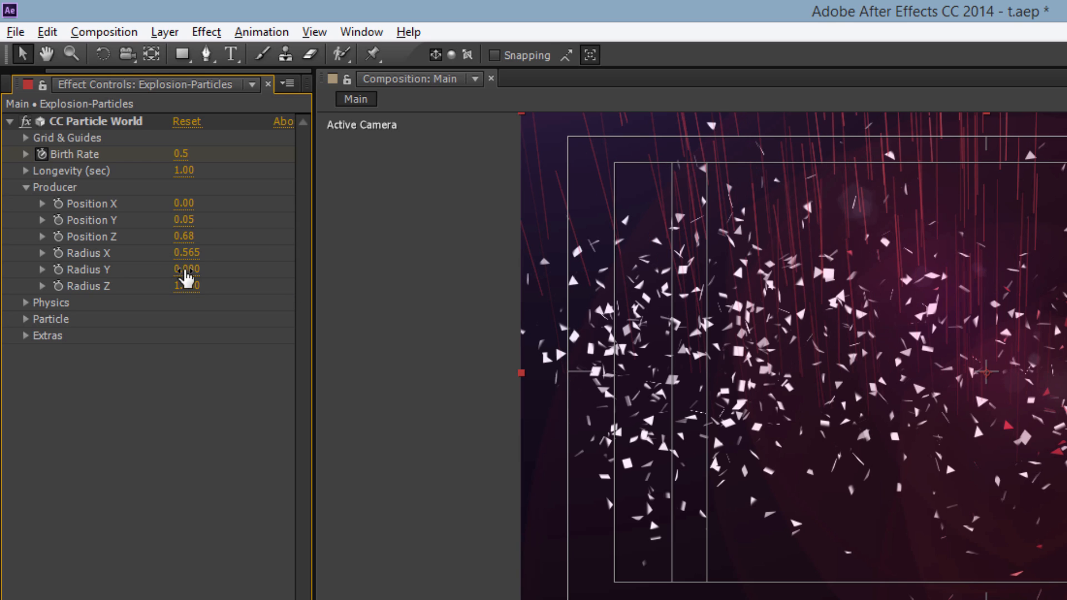
left_click(186, 270)
type(".12")
left_click(184, 286)
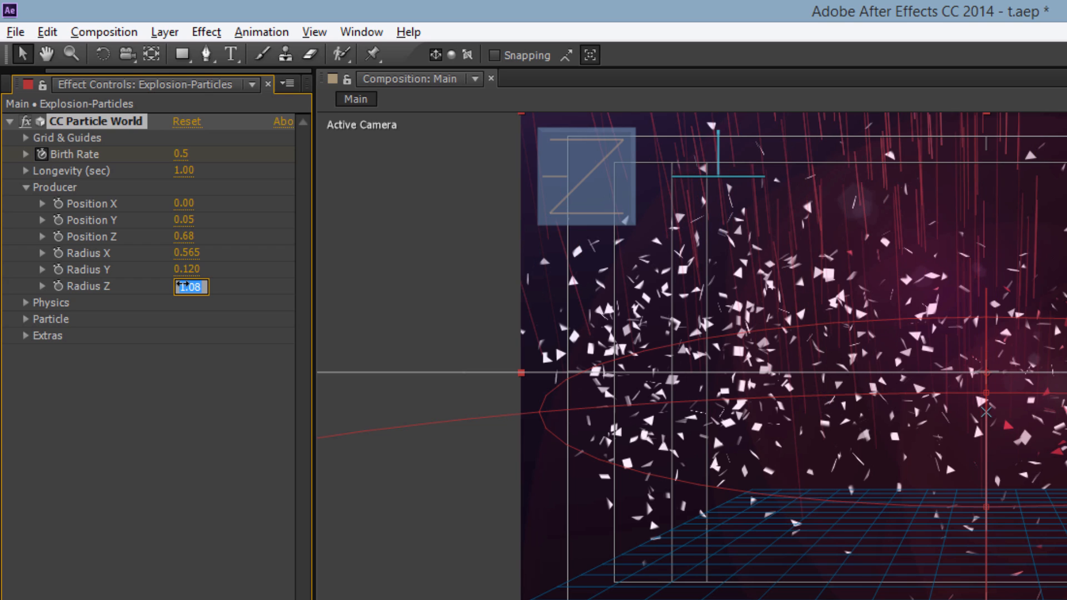
type(".91")
left_click(269, 284)
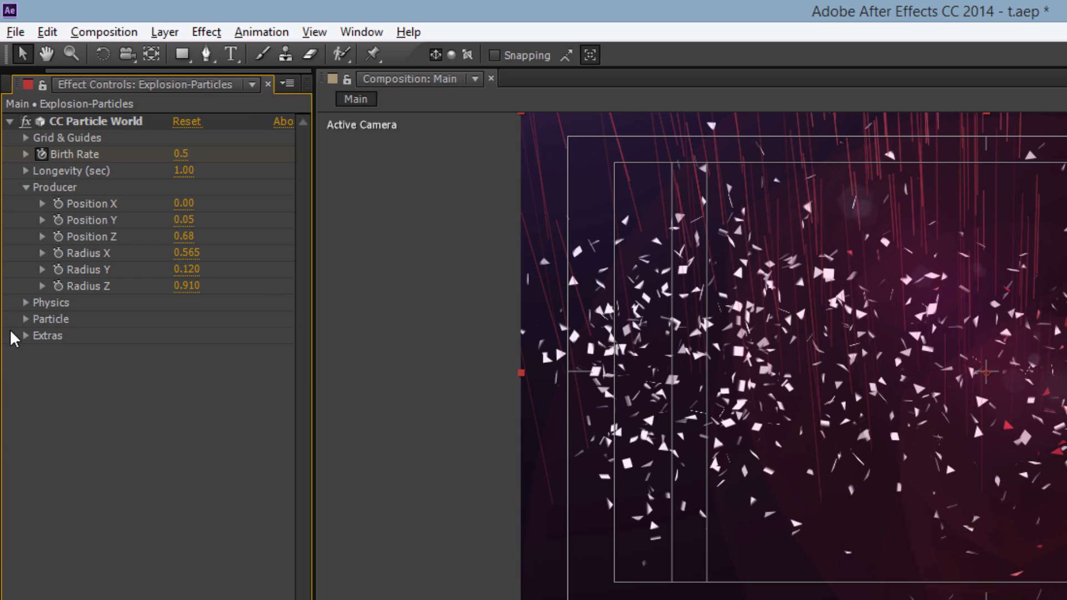
Set the copy's particle Birth Color to white and its Death Color to a neutral near-white
left_click(26, 303)
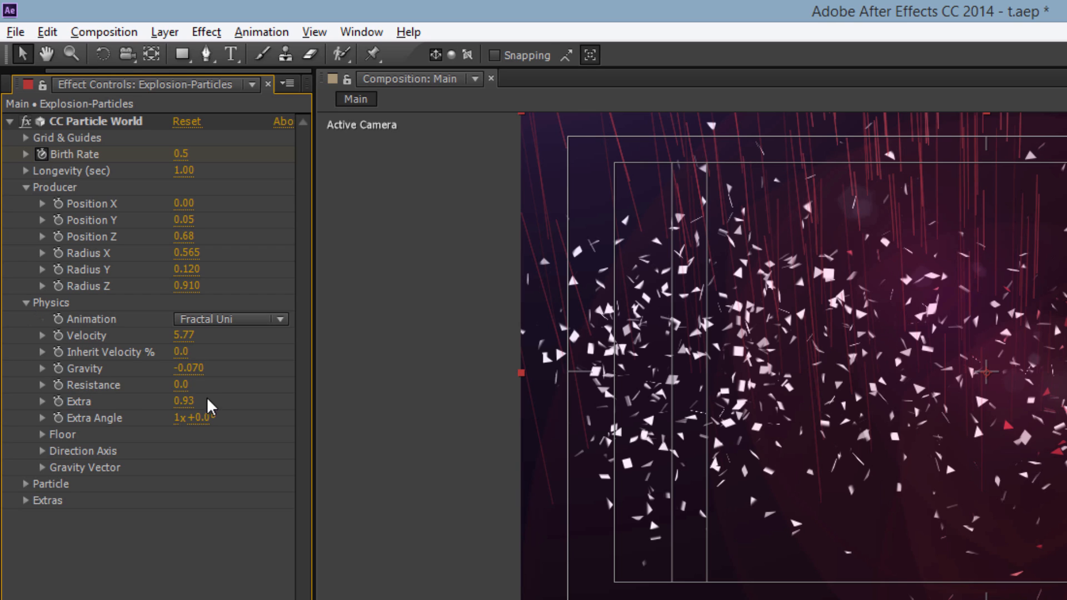
left_click(25, 302)
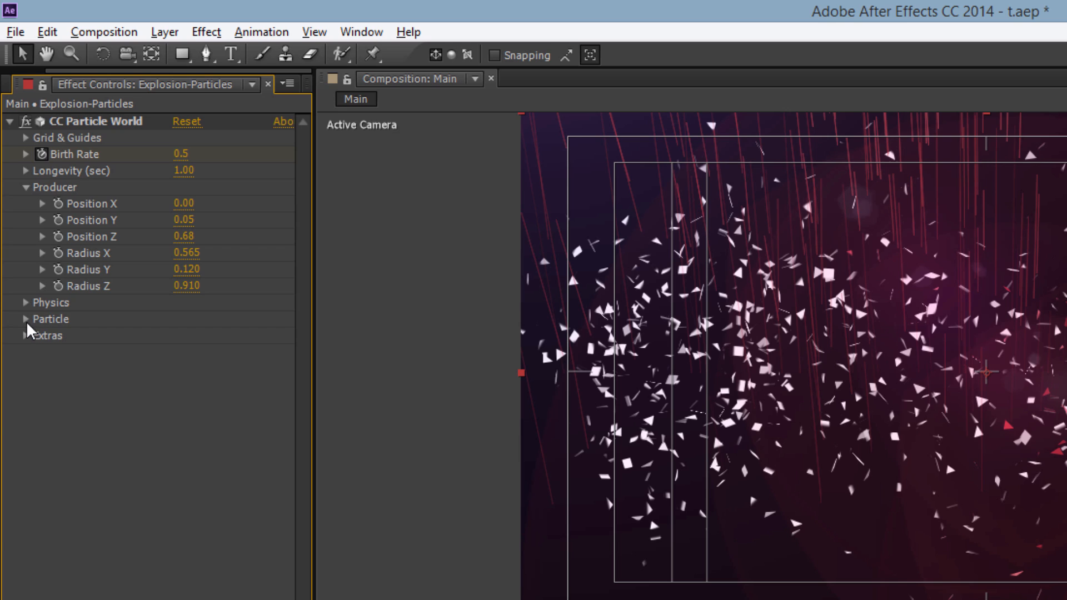
left_click(26, 319)
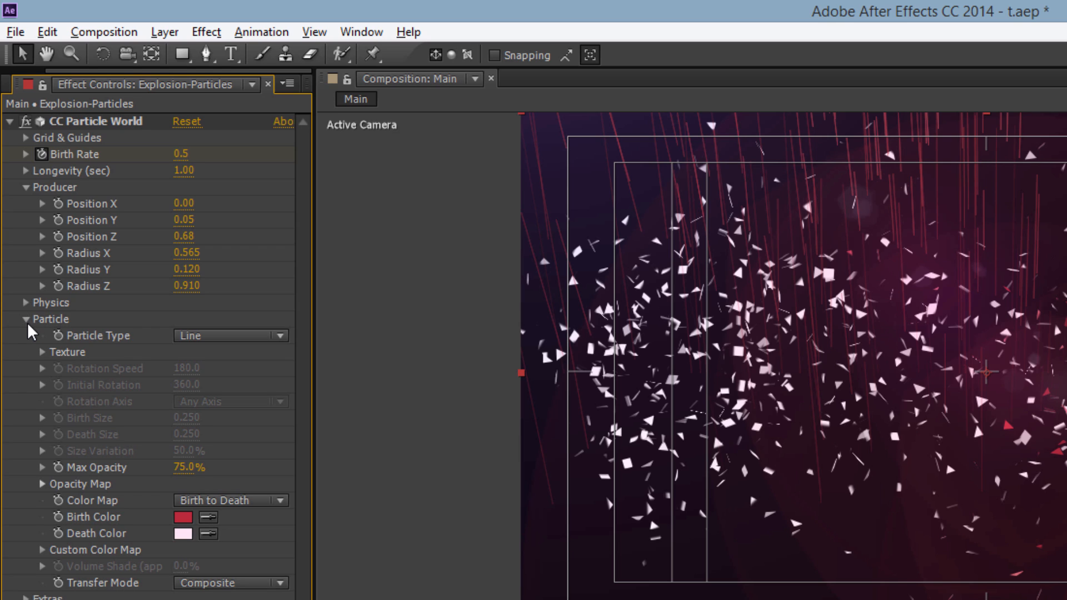
left_click(180, 517)
left_click(791, 501)
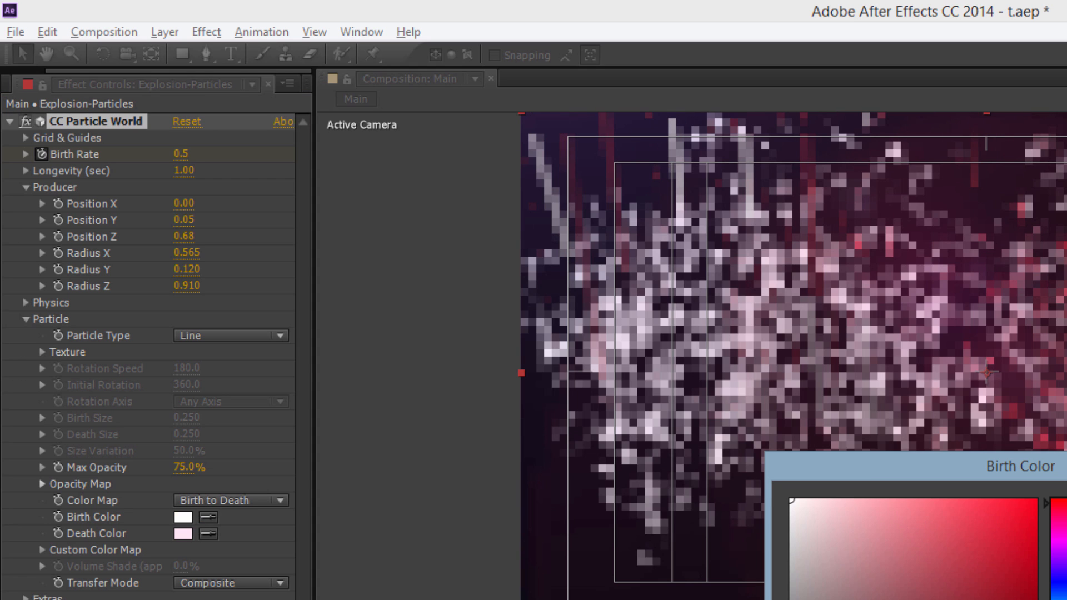
key("Return")
left_click(183, 534)
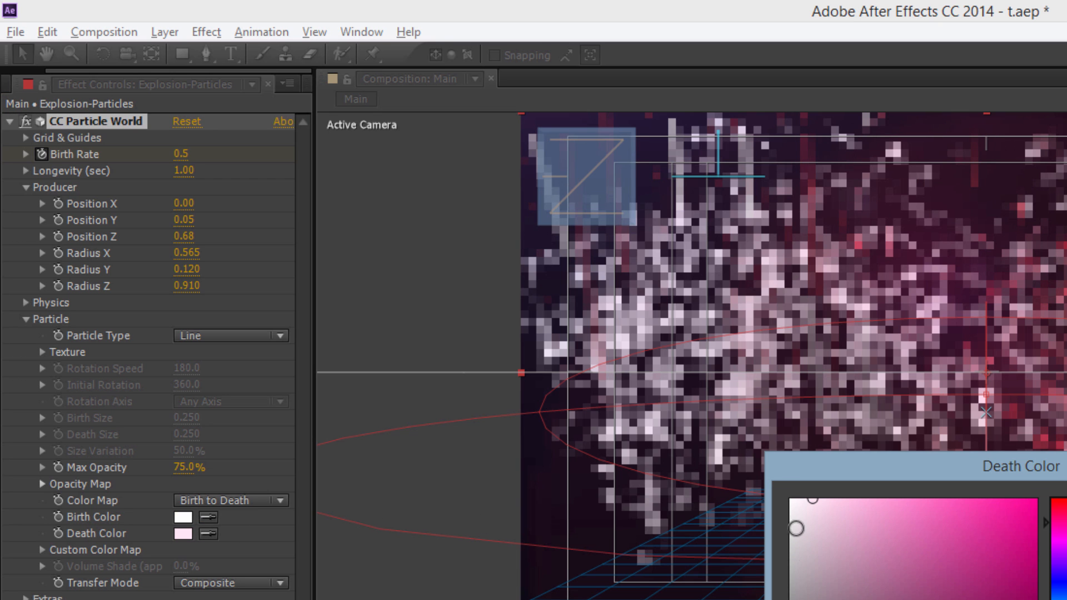
left_click(789, 524)
key("Return")
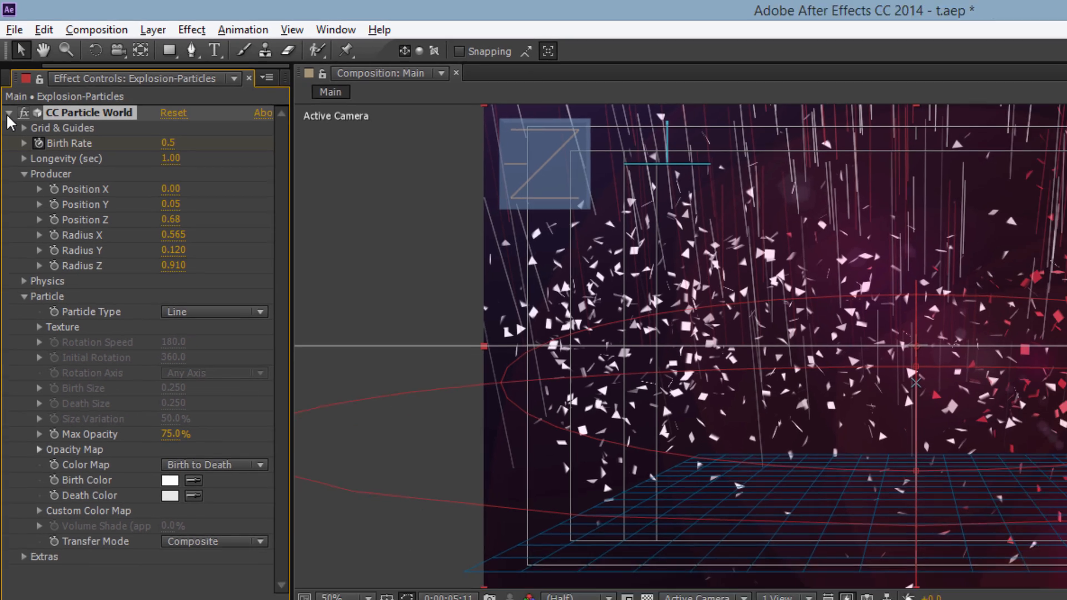
Apply CC Scatterize to the top Explosion-Particles layer and set its Scatter to 23
left_click(9, 121)
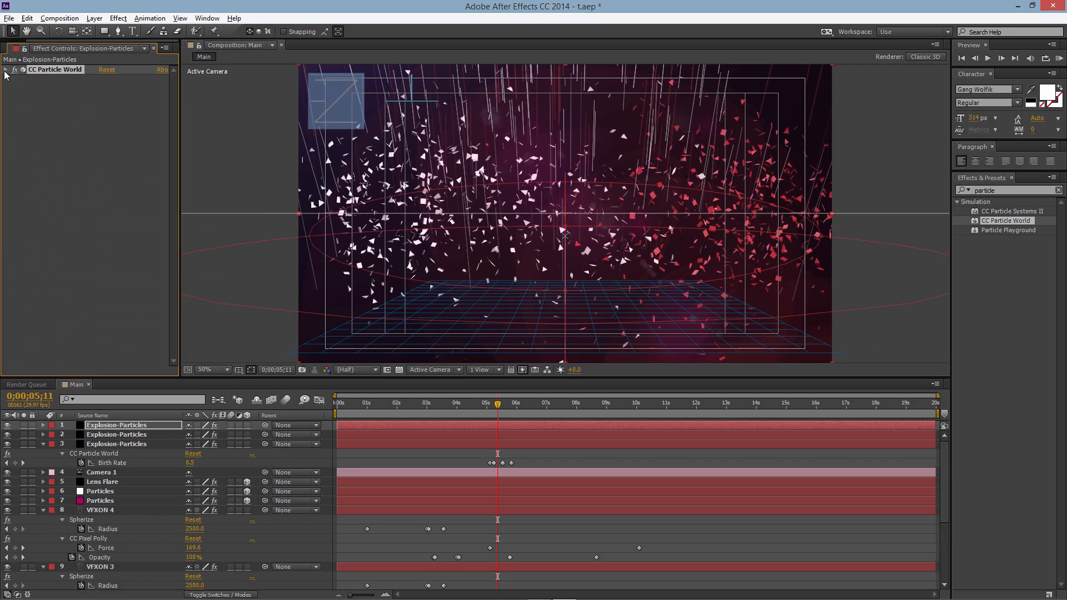
left_click_drag(996, 190, 982, 190)
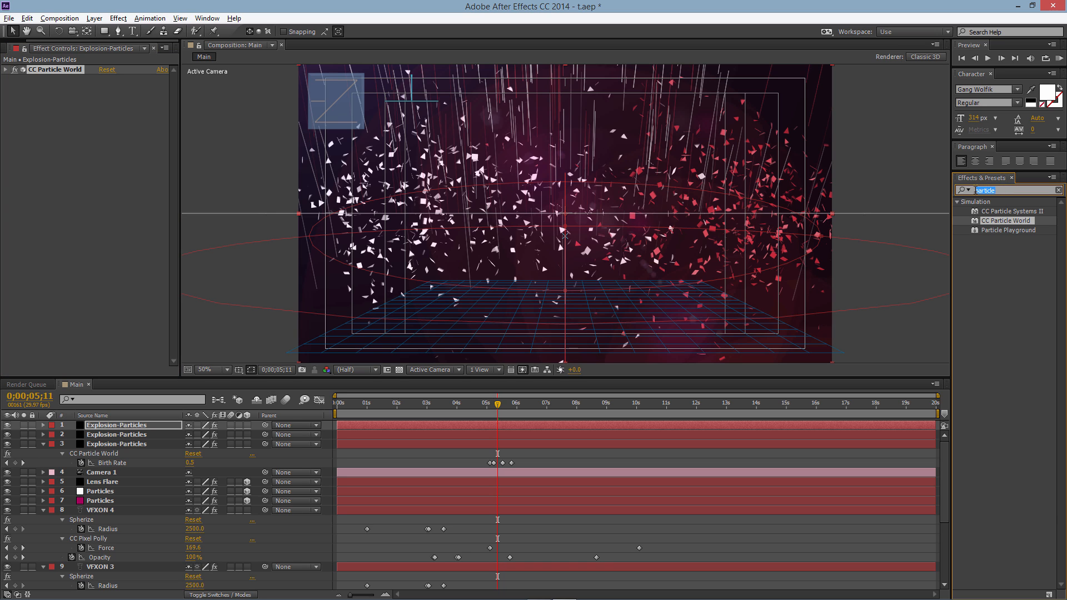
type("cc sc")
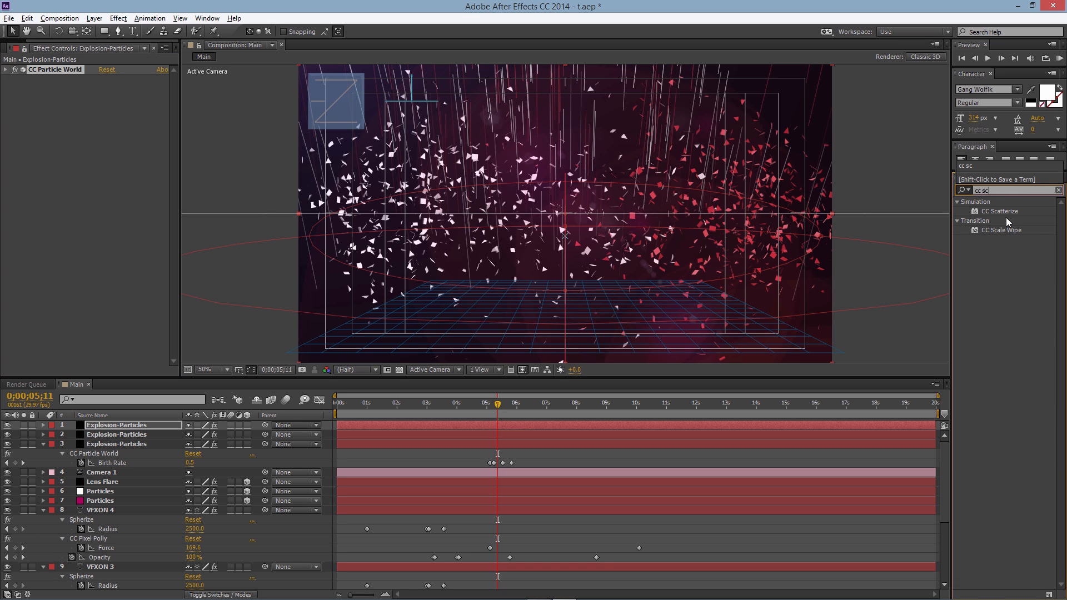
left_click_drag(1007, 220, 129, 163)
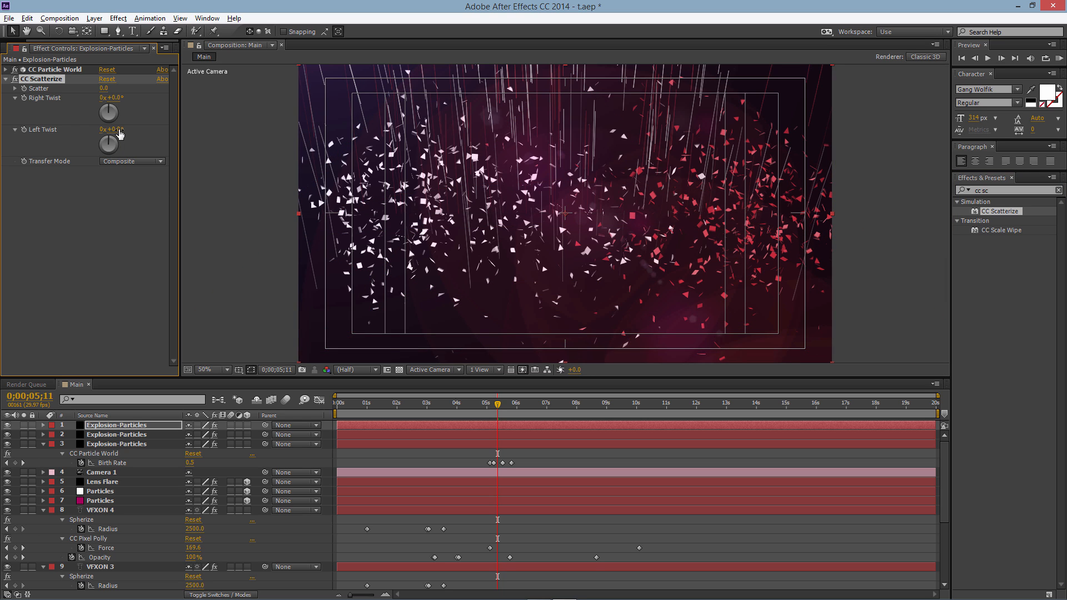
left_click(104, 88)
key("Return")
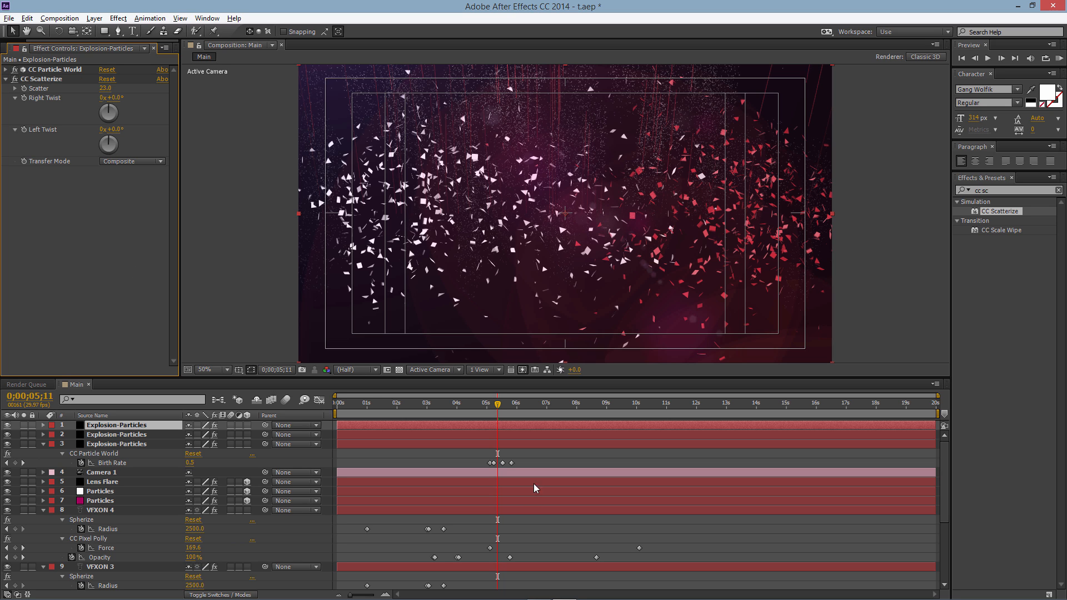
Check the scattered particles at 0;00;05;07 and copy the CC Scatterize effect onto the second Explosion-Particles layer
left_click_drag(498, 407, 494, 406)
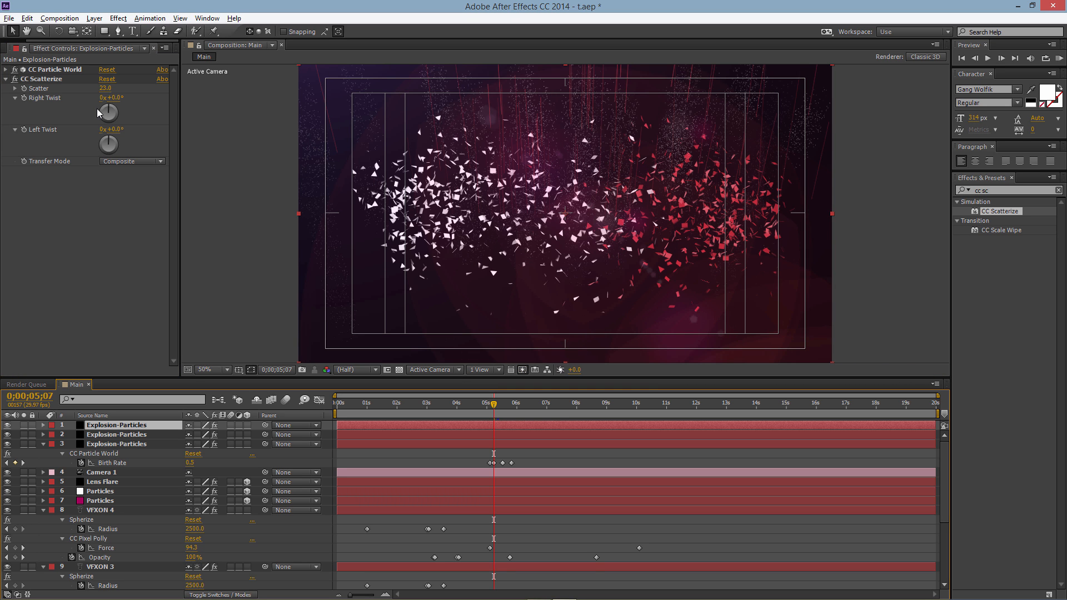
left_click(150, 423)
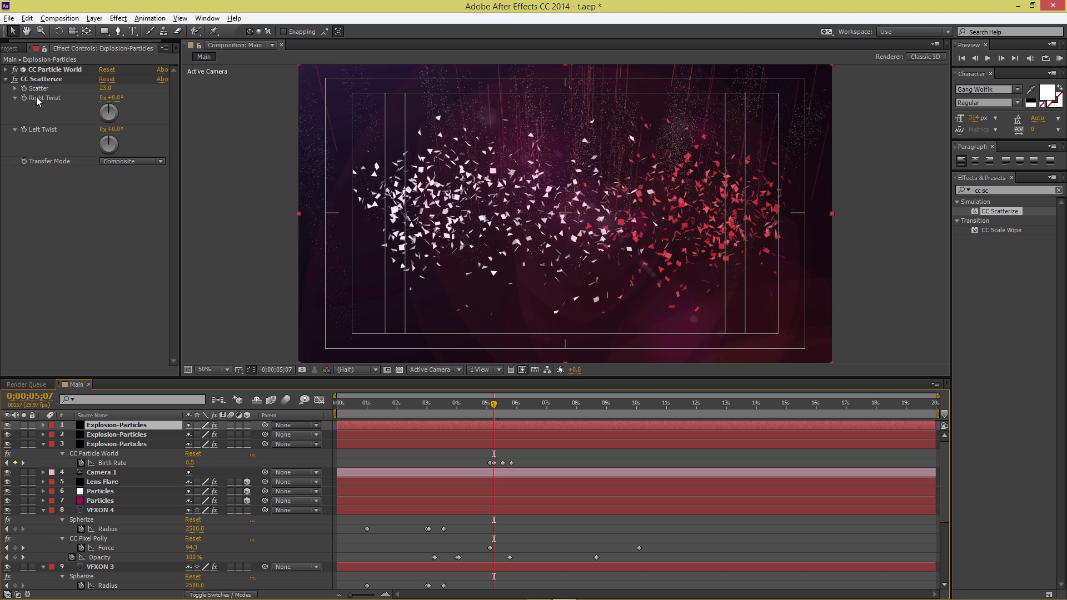
left_click(42, 80)
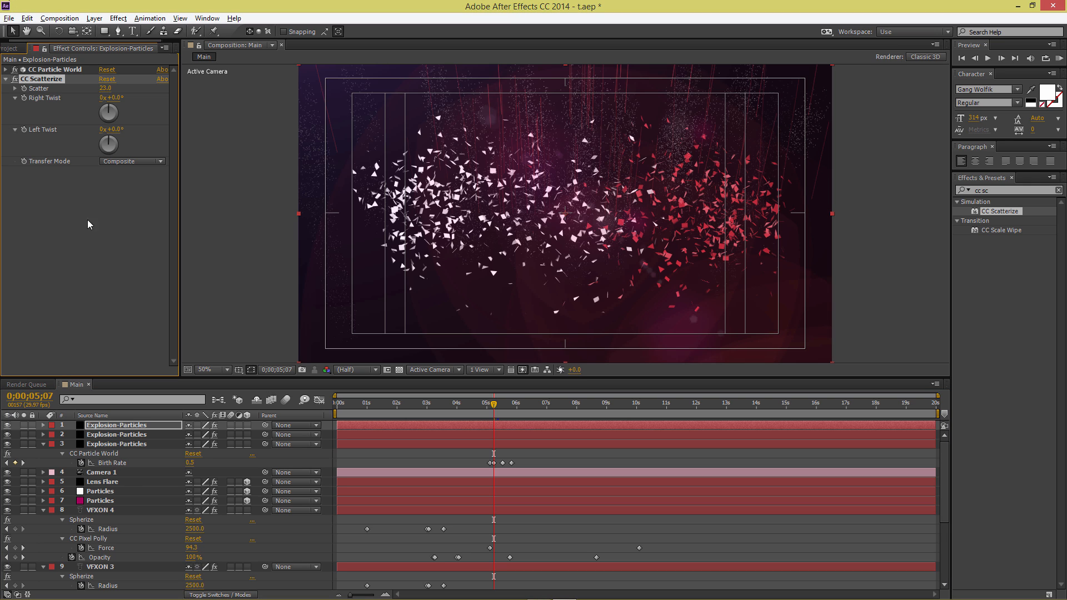
left_click(113, 434)
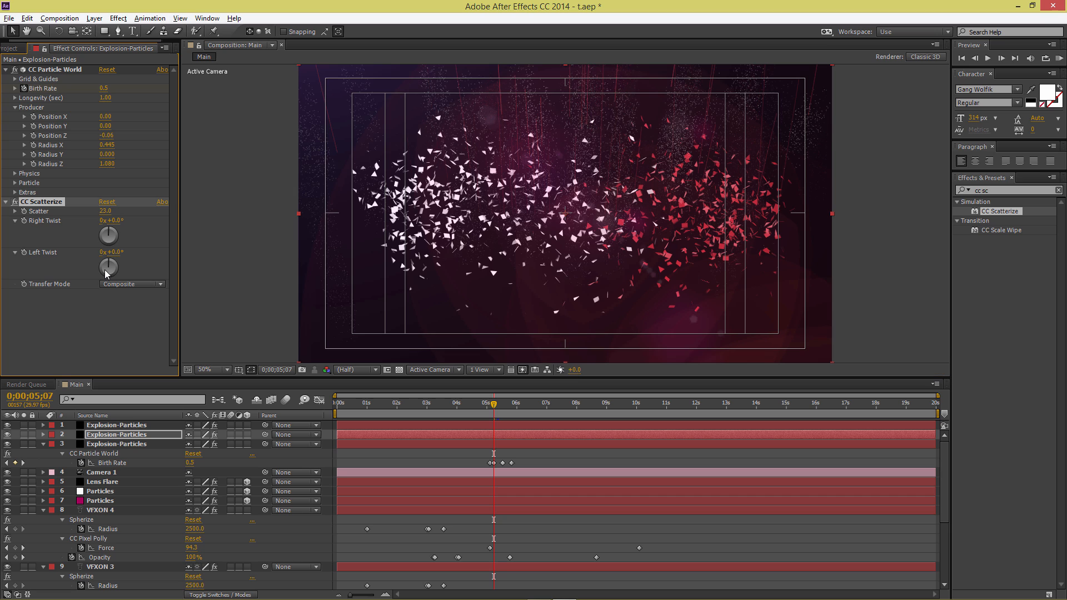
Set the third Explosion-Particles layer's particle Death Color to white (FFFFFF)
left_click(114, 444)
scroll(99, 239, "down", 3)
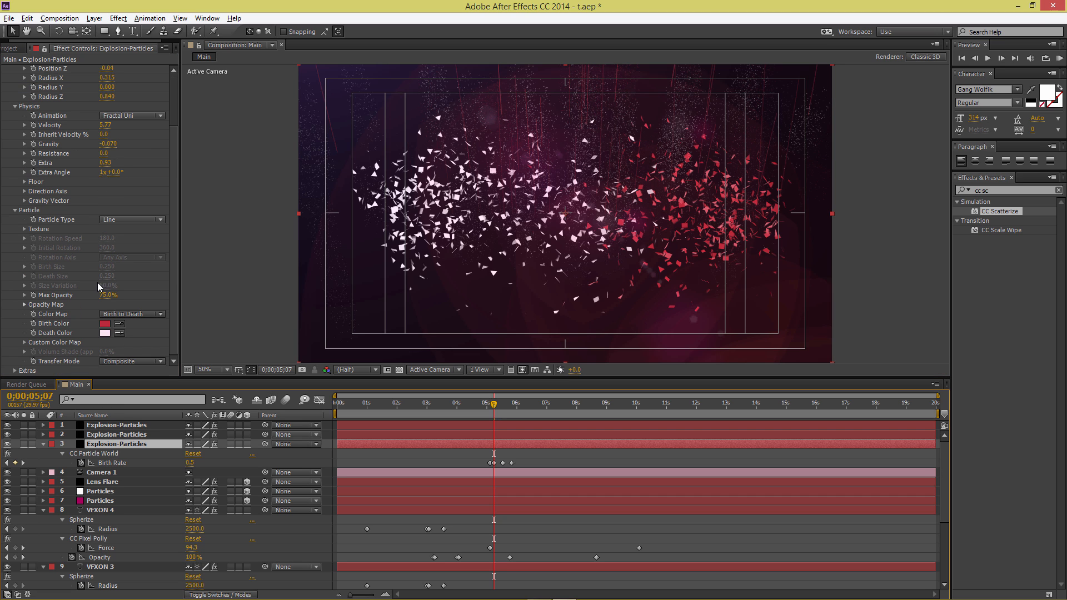
left_click(107, 333)
left_click(454, 287)
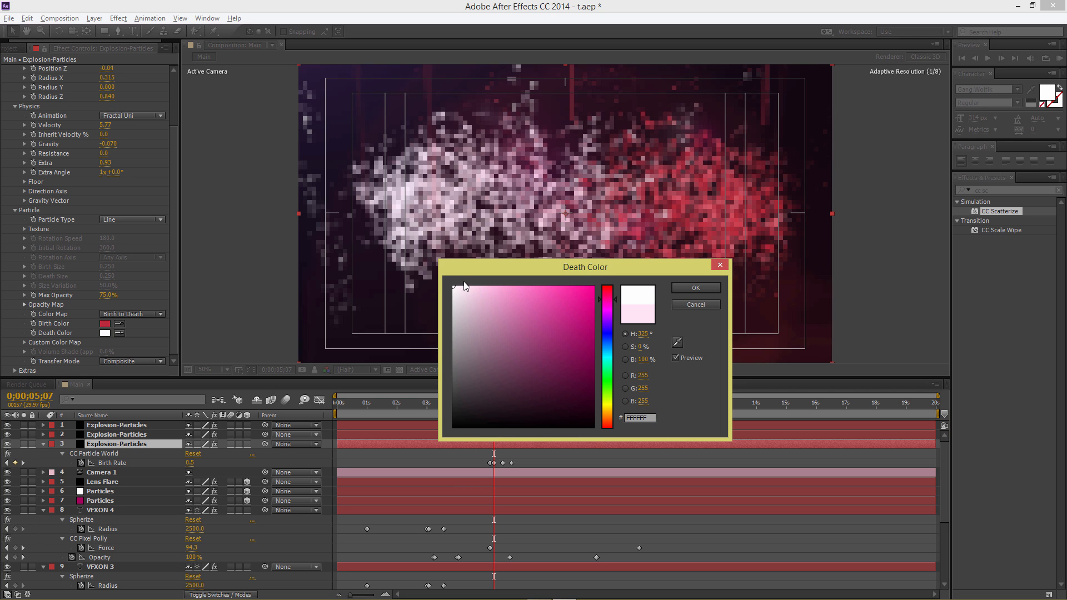
left_click(696, 288)
Set the third Explosion-Particles layer's Direction Axis Y to 0.010 and Axis Z to 1.000
left_click(131, 435)
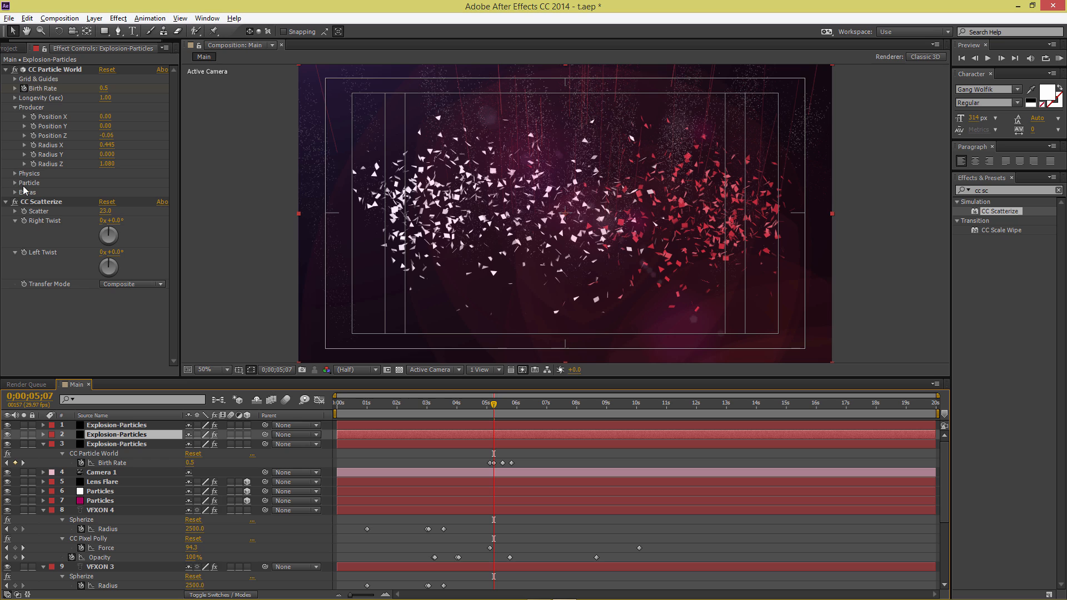
left_click(101, 445)
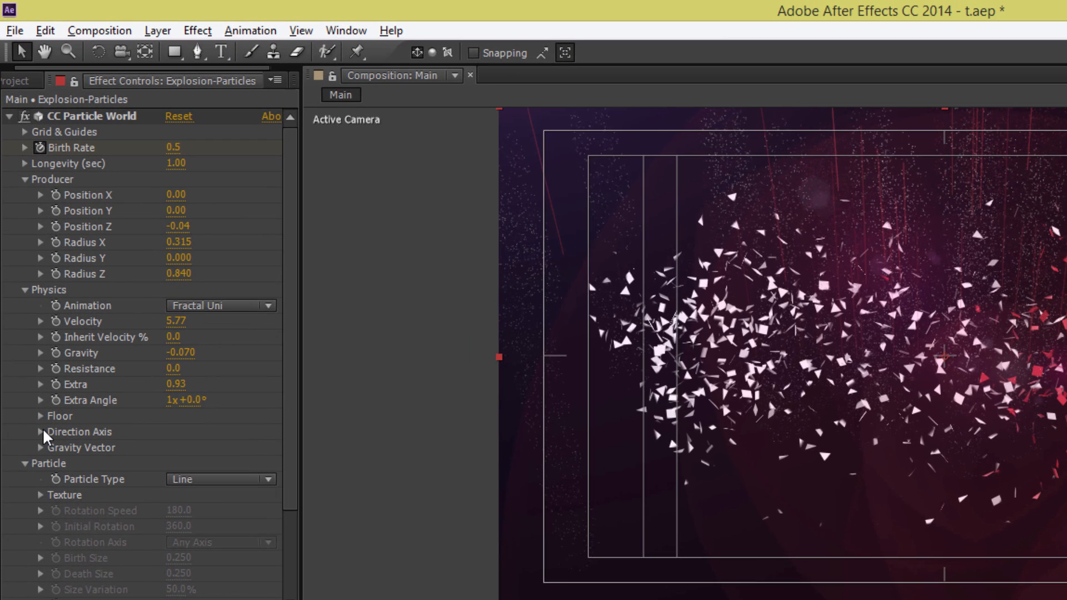
left_click(42, 427)
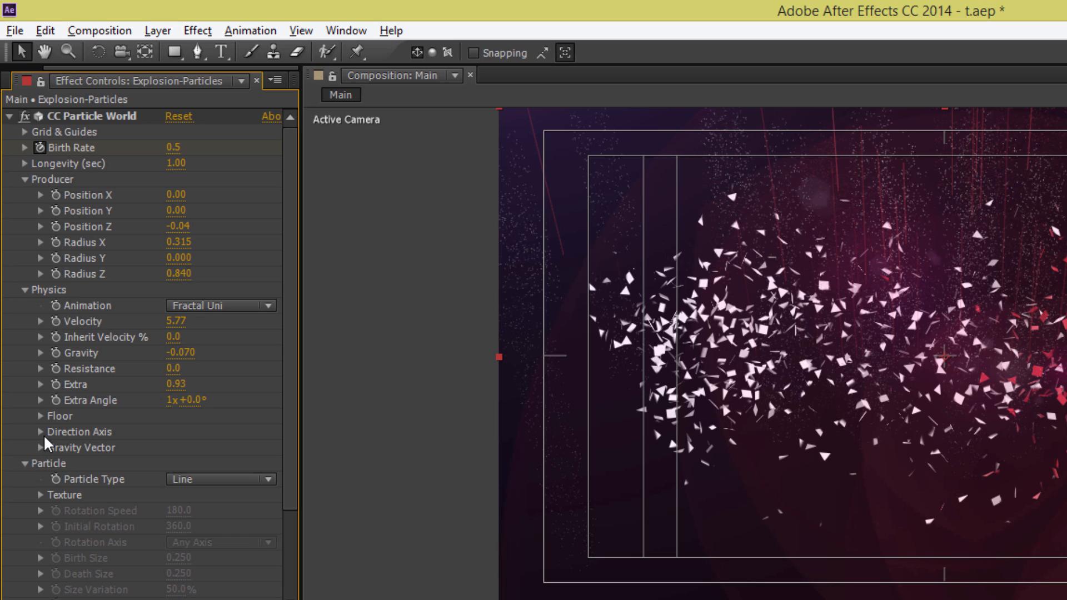
left_click(40, 432)
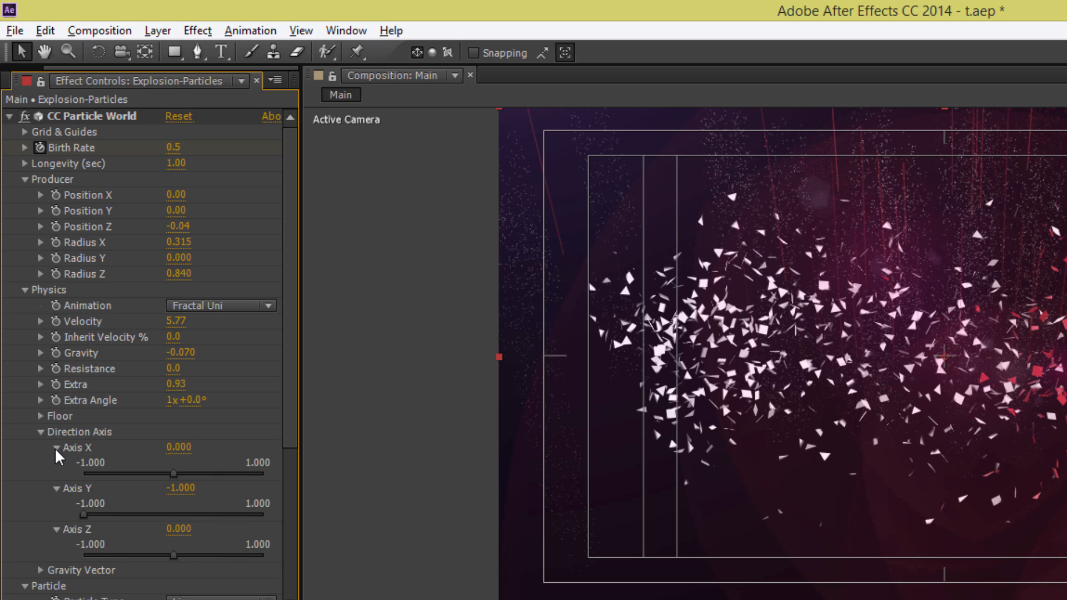
left_click(181, 492)
type(".01")
key("Return")
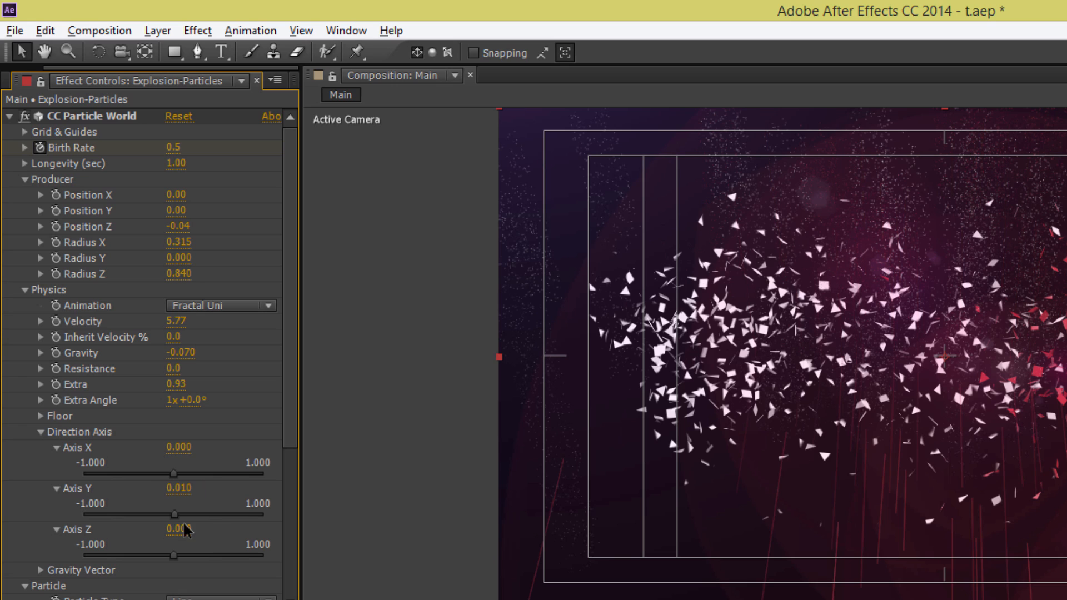
left_click(178, 528)
type("1")
key("Return")
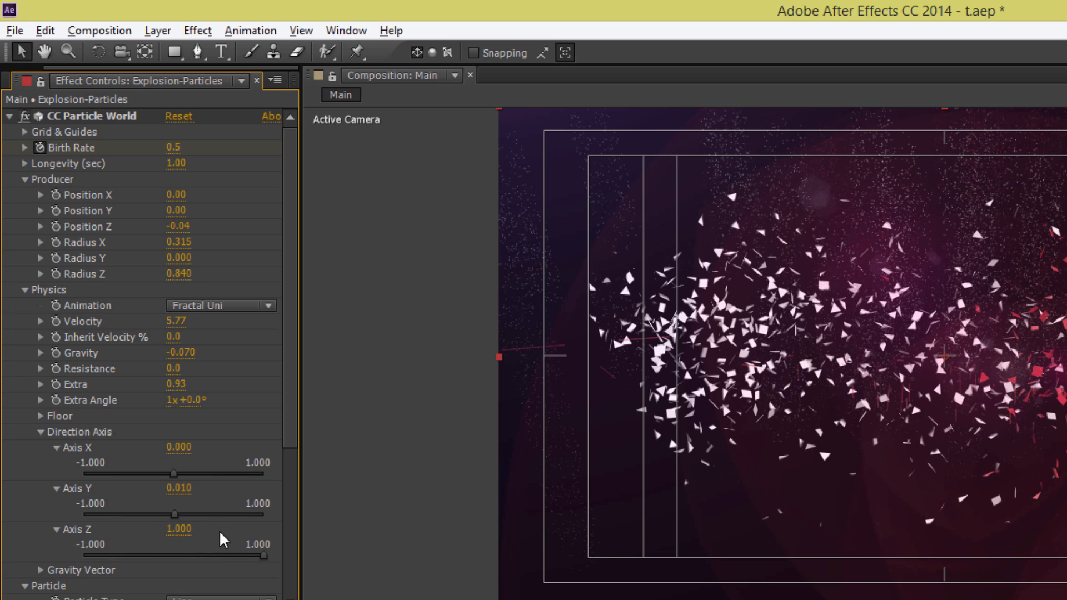
Set the third Explosion-Particles layer's Gravity Vector to Gravity Y 0 and Gravity Z 1
scroll(213, 479, "down", 1)
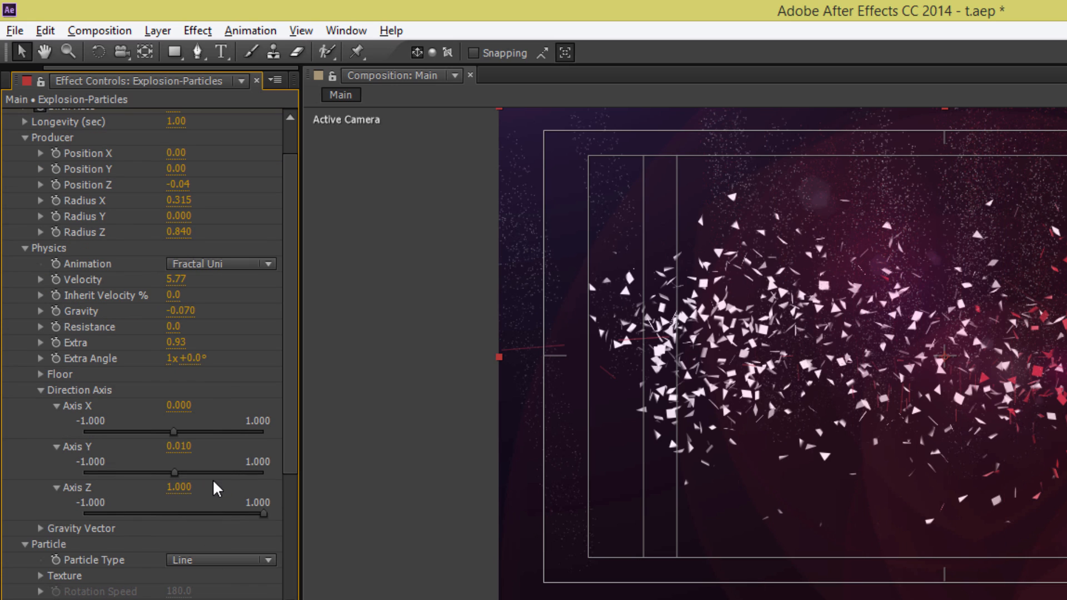
left_click(40, 528)
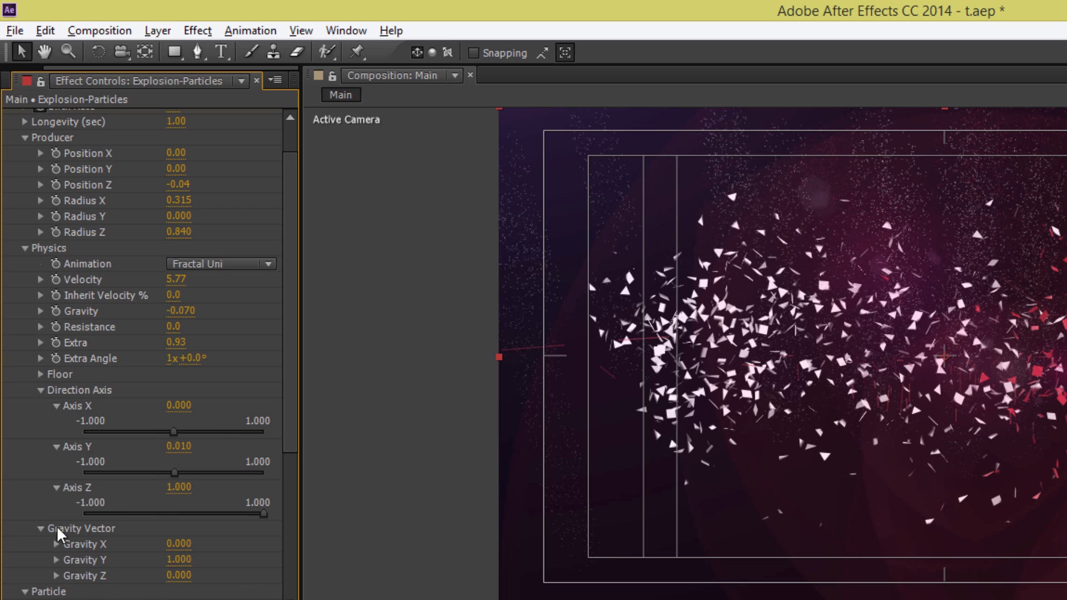
left_click(177, 560)
type("0")
key("Return")
left_click(183, 575)
type("1")
key("Return")
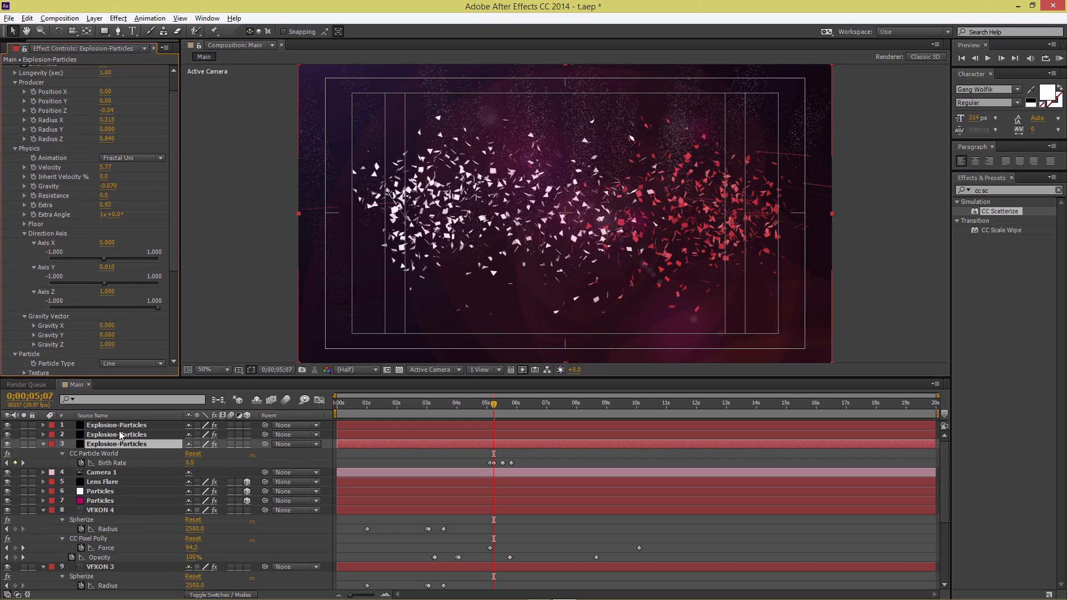
Set the second Explosion-Particles layer's Direction Axis Y to 0.010 and Axis Z to 1.000
left_click(120, 435)
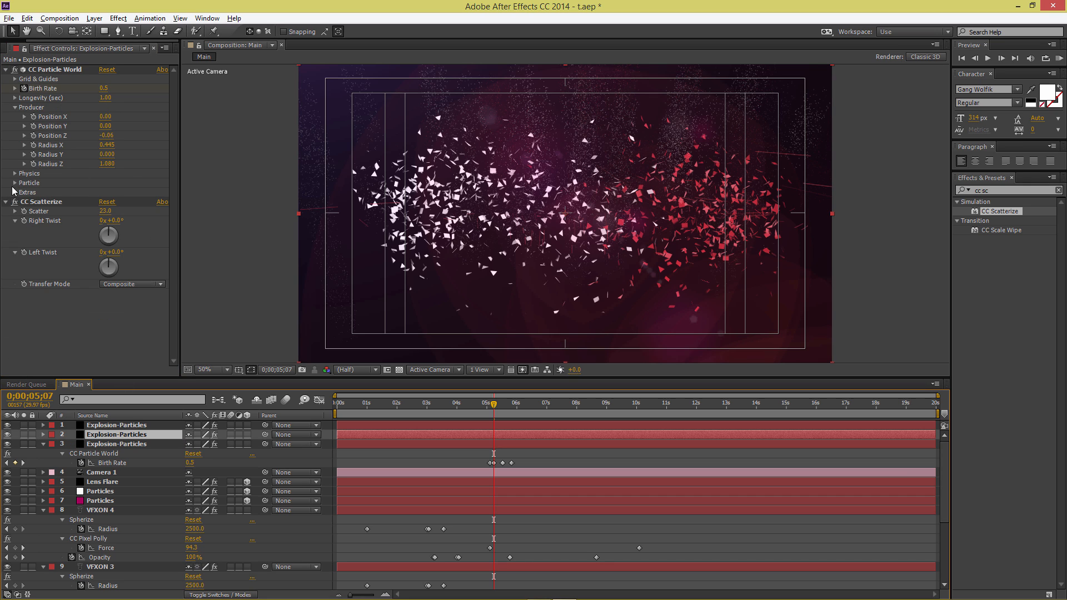
left_click(15, 173)
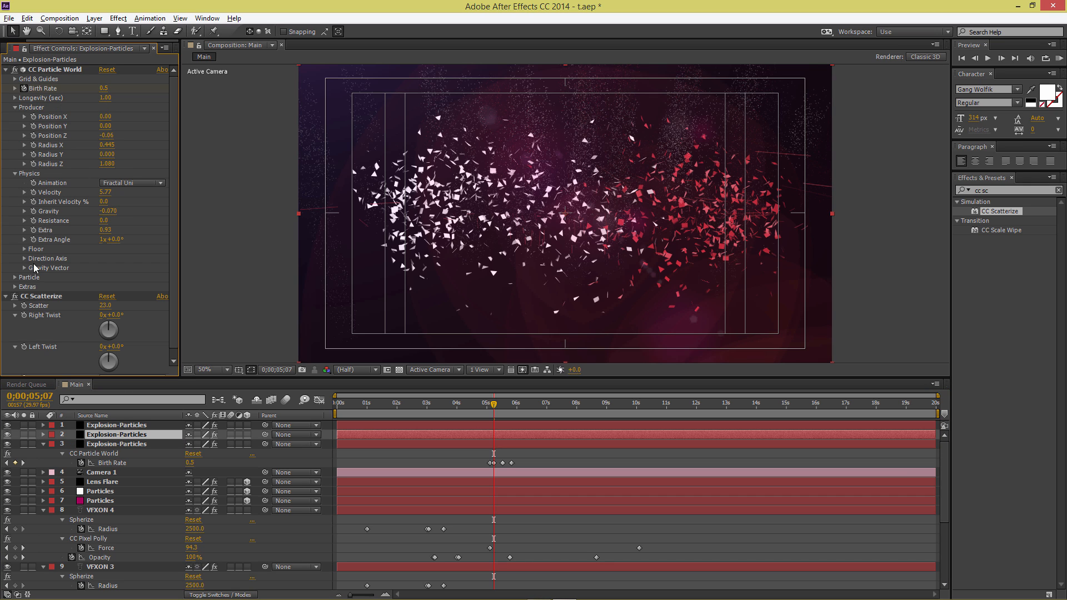
left_click(25, 258)
left_click(24, 296)
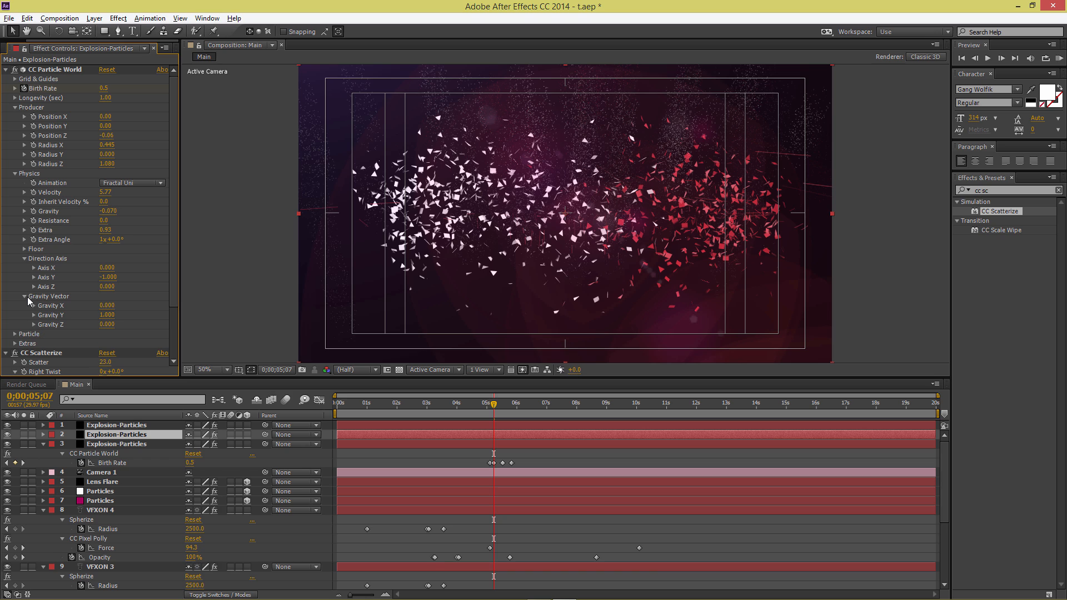
left_click(112, 280)
type(".01")
key("Return")
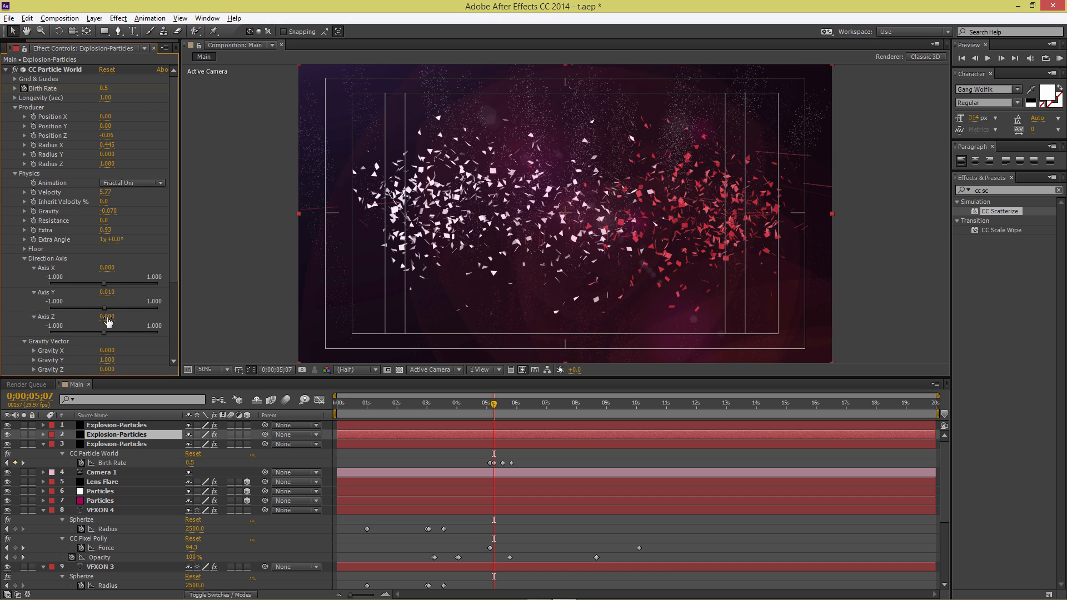
left_click(107, 316)
type("1")
key("Return")
Set the second Explosion-Particles layer's Gravity Vector to Gravity Y 0 and Gravity Z 1
left_click(114, 361)
type("0")
type("1")
Set the first Explosion-Particles layer's Direction Axis Y to 0.010 and Axis Z to 1.000
left_click(97, 425)
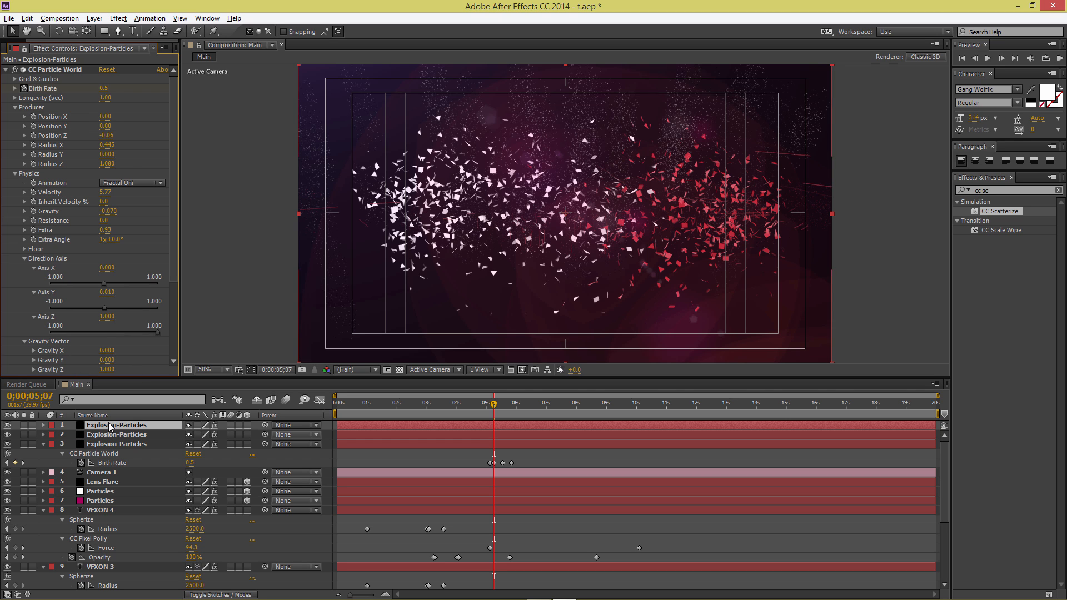
left_click(6, 69)
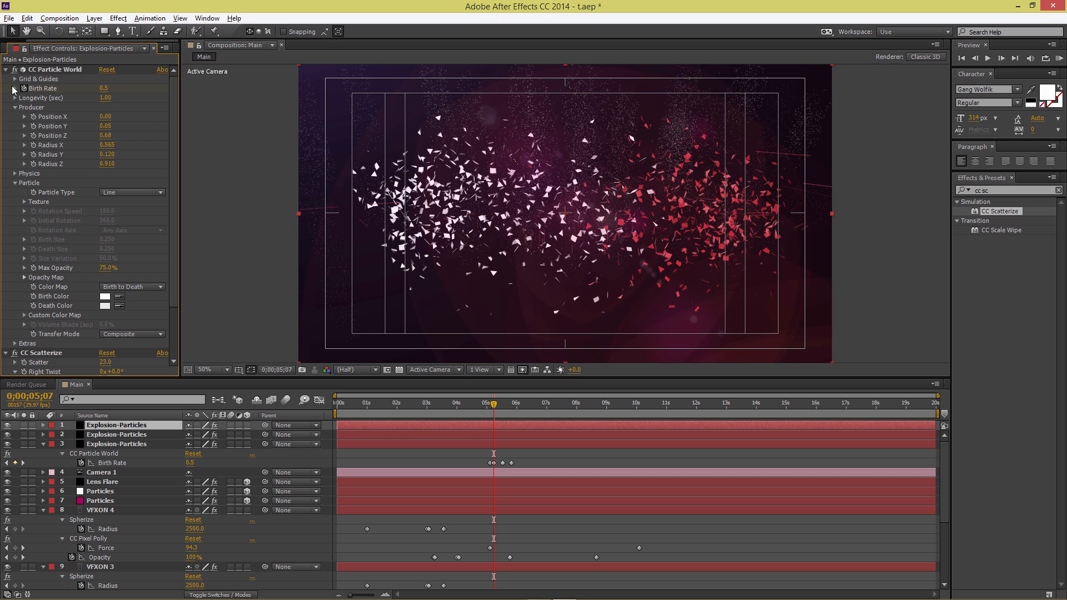
left_click(21, 170)
left_click(22, 259)
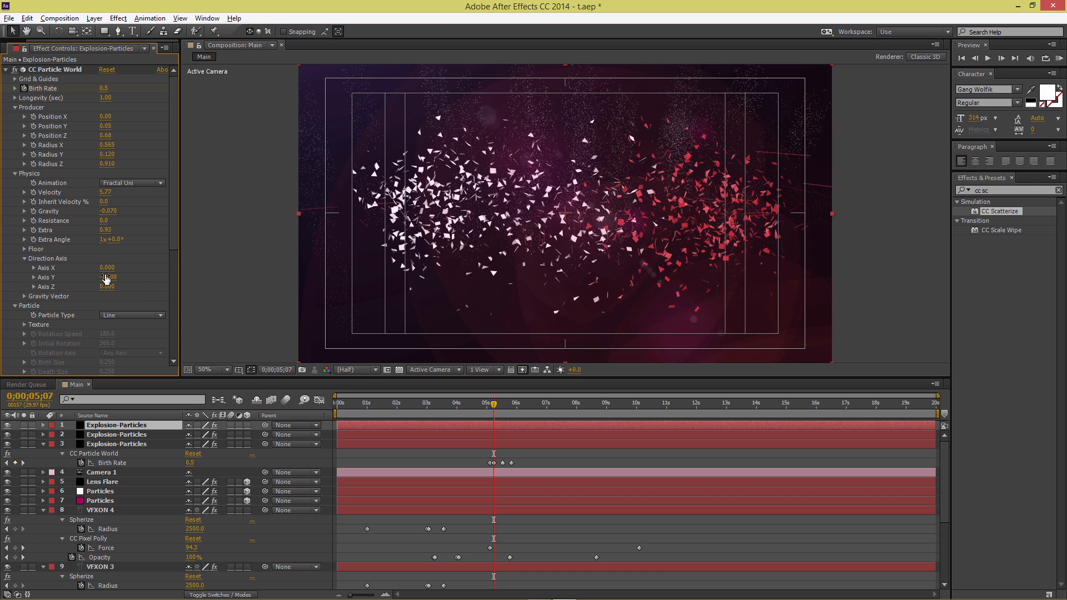
left_click(108, 277)
type(".01")
left_click(126, 283)
left_click(111, 316)
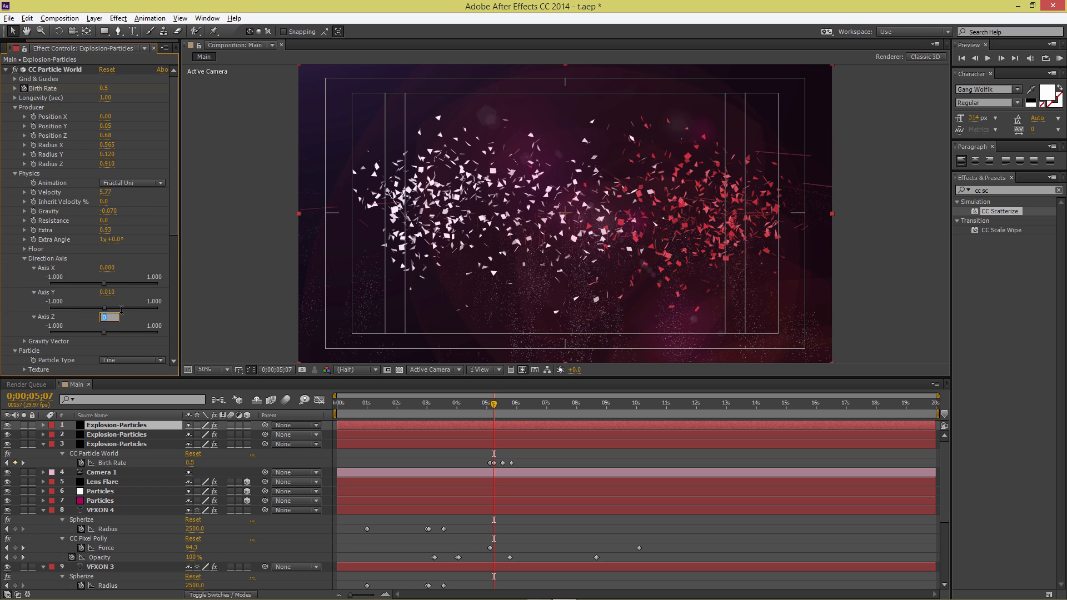
Set the first Explosion-Particles layer's Gravity Y to 0 and Gravity Z to 1, and collapse its CC Particle World effect
scroll(116, 332, "down", 1)
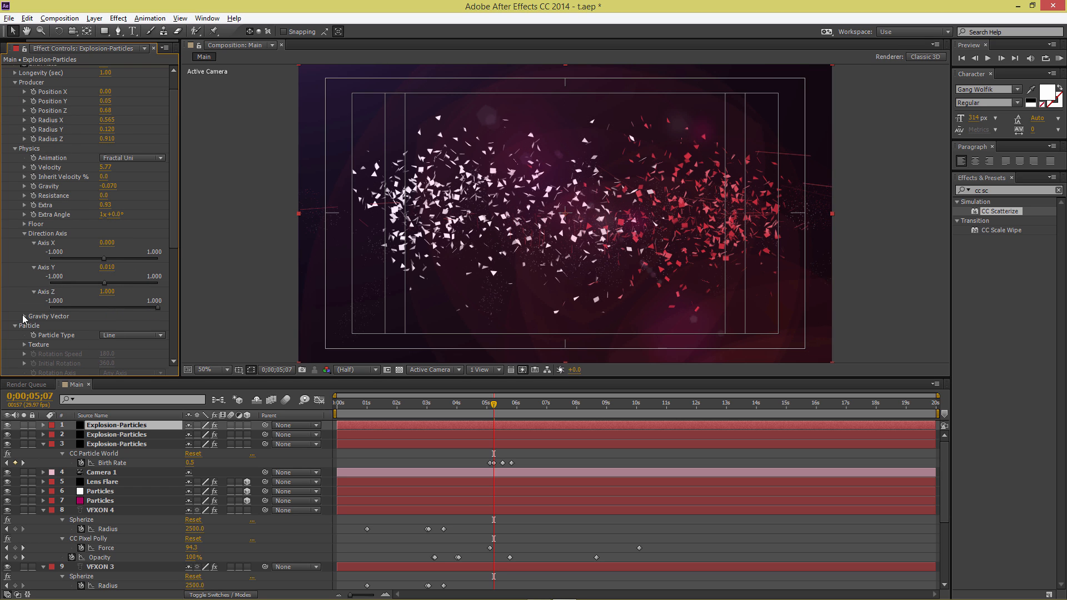
left_click(24, 316)
left_click(109, 335)
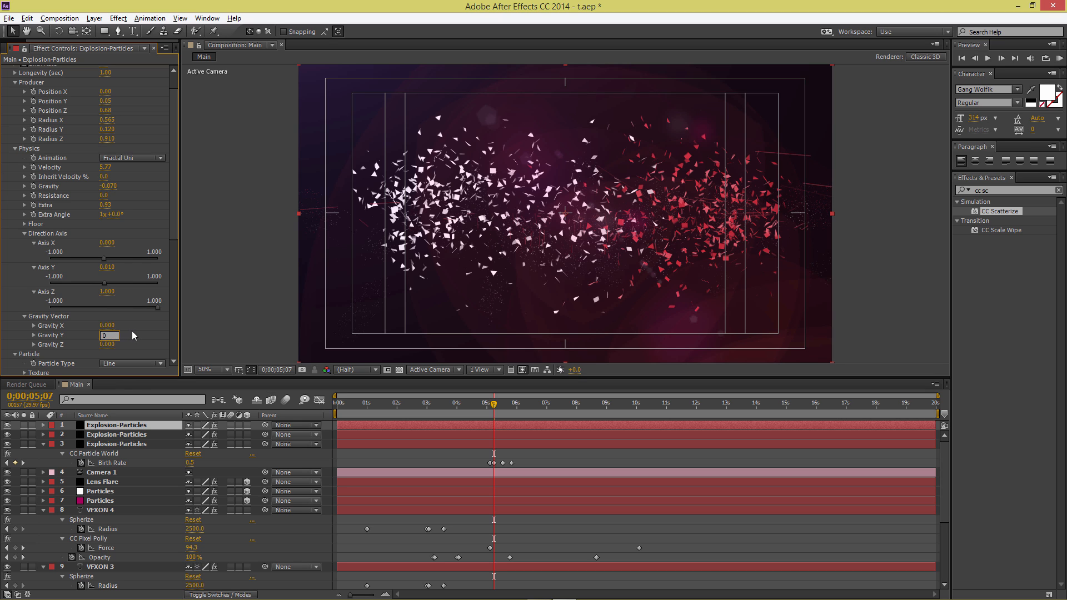
type("000")
key("Tab")
scroll(15, 100, "up", 1)
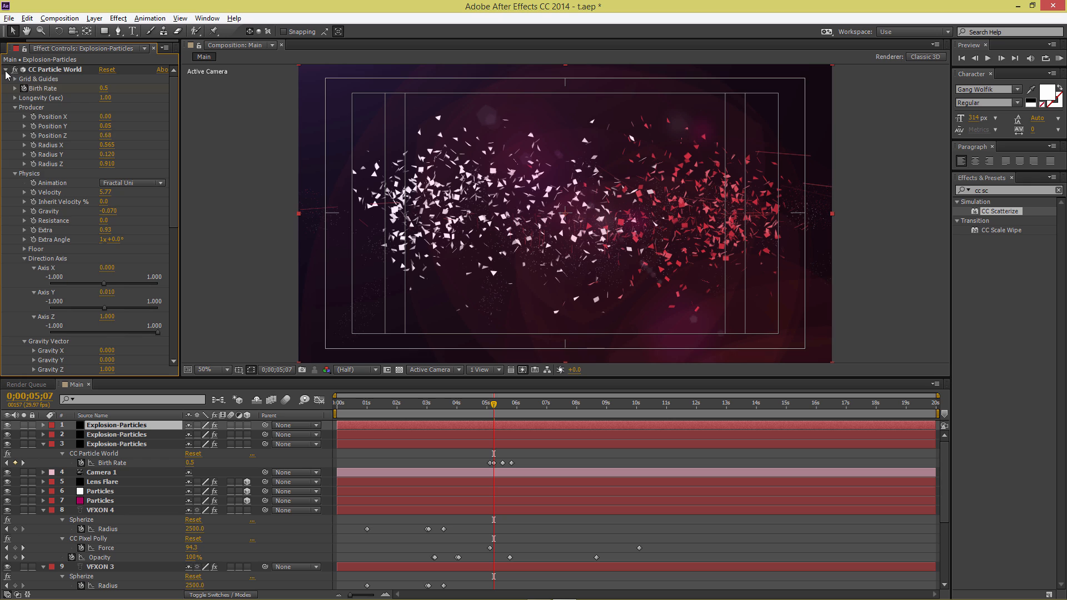
left_click(6, 71)
Duplicate the topmost Explosion-Particles layer and delete the CC Scatterize effect from the copy
left_click(123, 427)
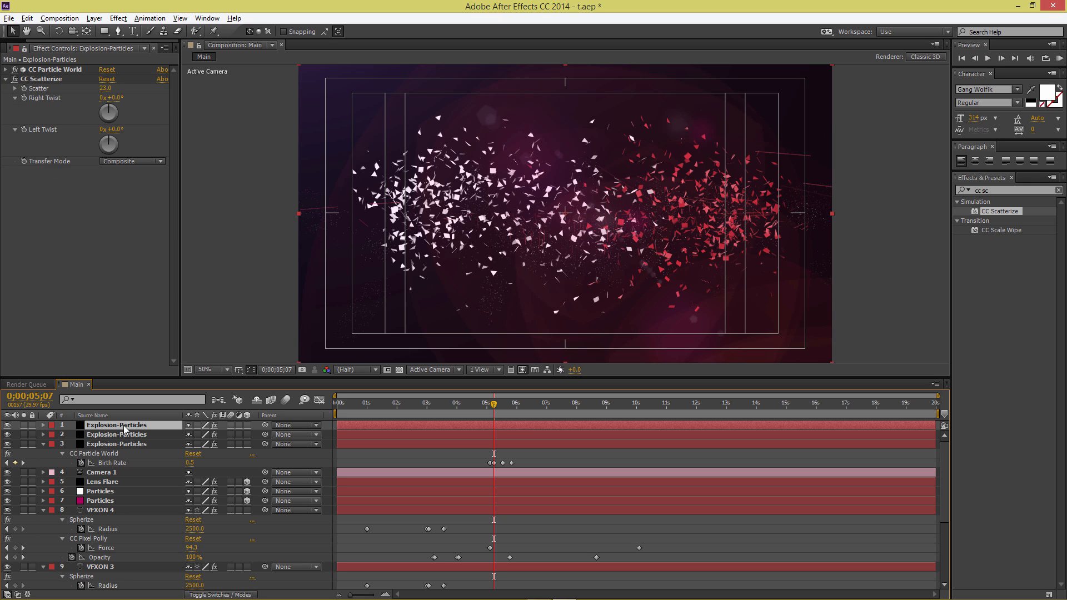
key("ctrl+d")
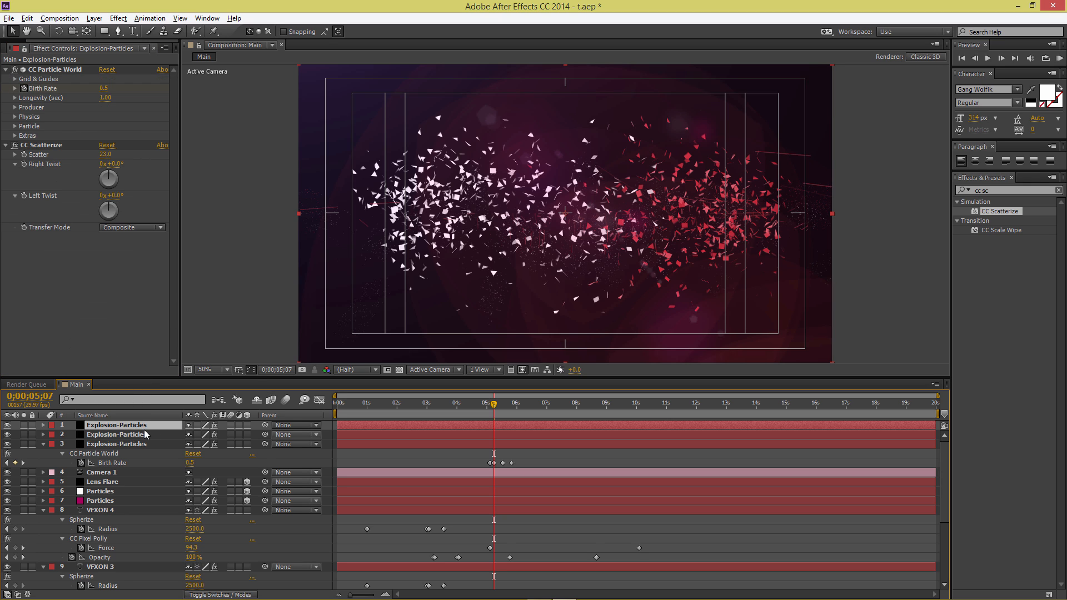
left_click(47, 146)
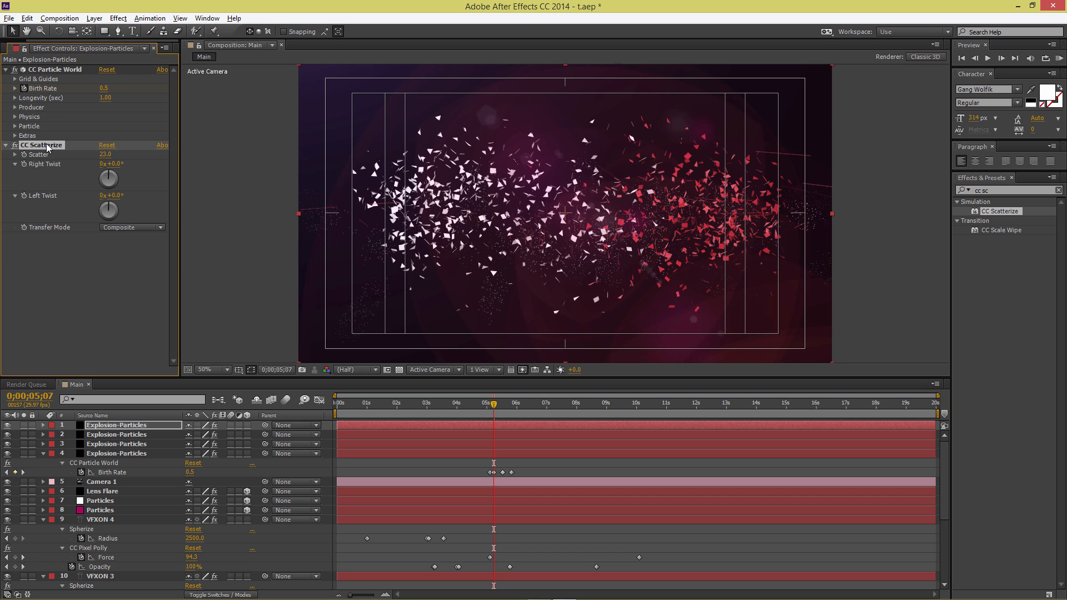
key("Delete")
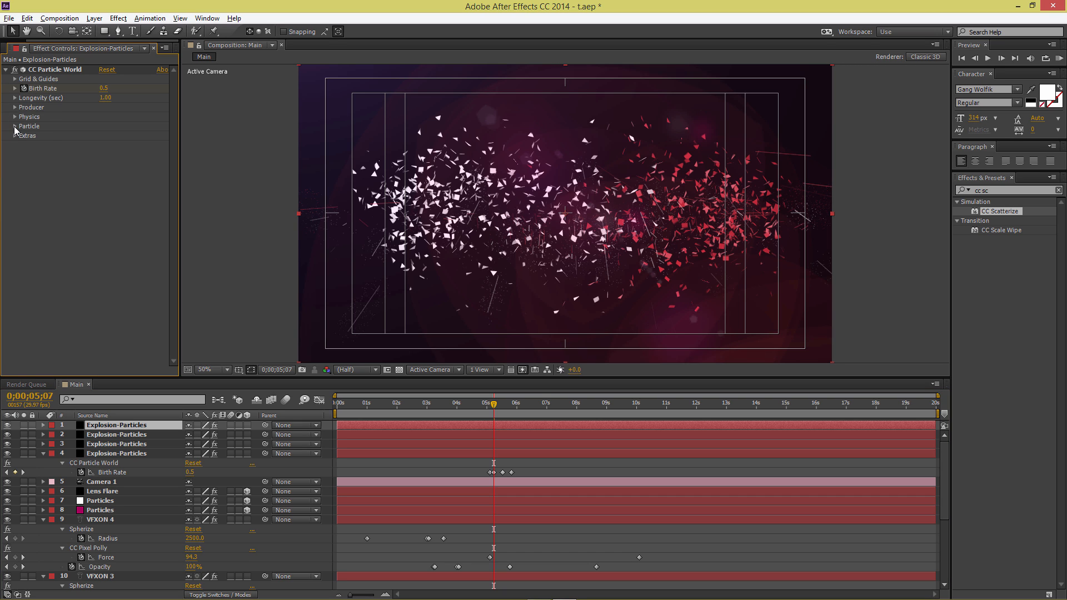
left_click(16, 127)
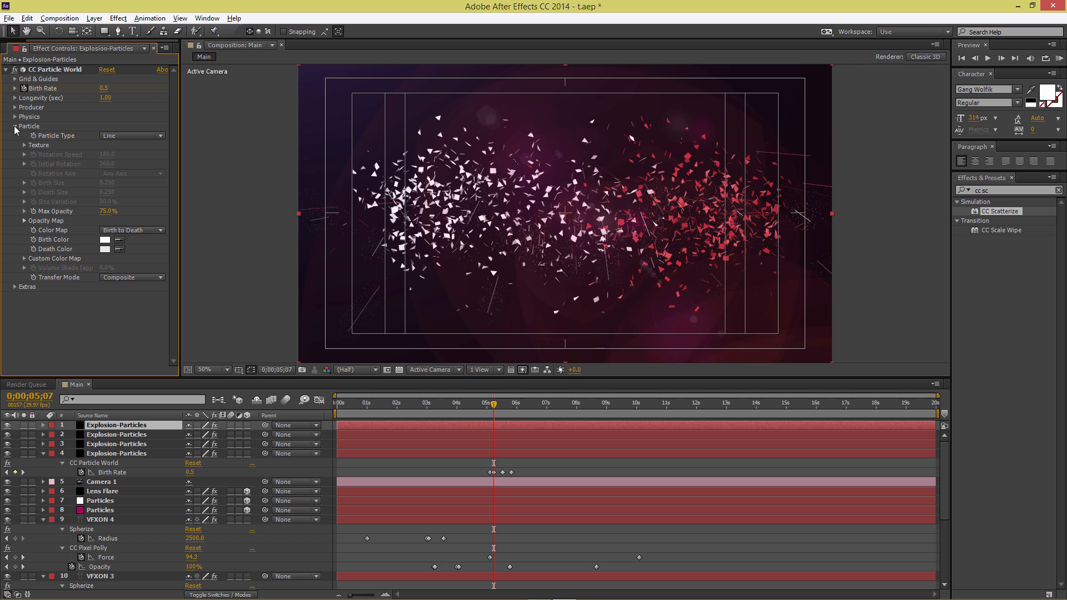
left_click(15, 127)
Preview the layered explosion from about five seconds and scrub on to 0;00;08;12
left_click_drag(498, 406, 504, 405)
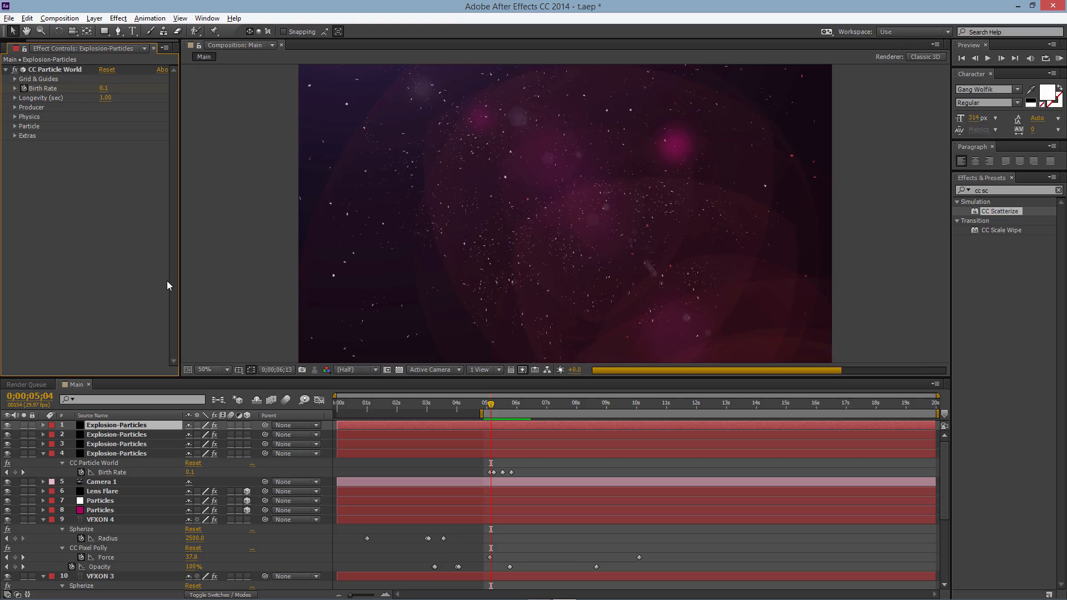
key("space")
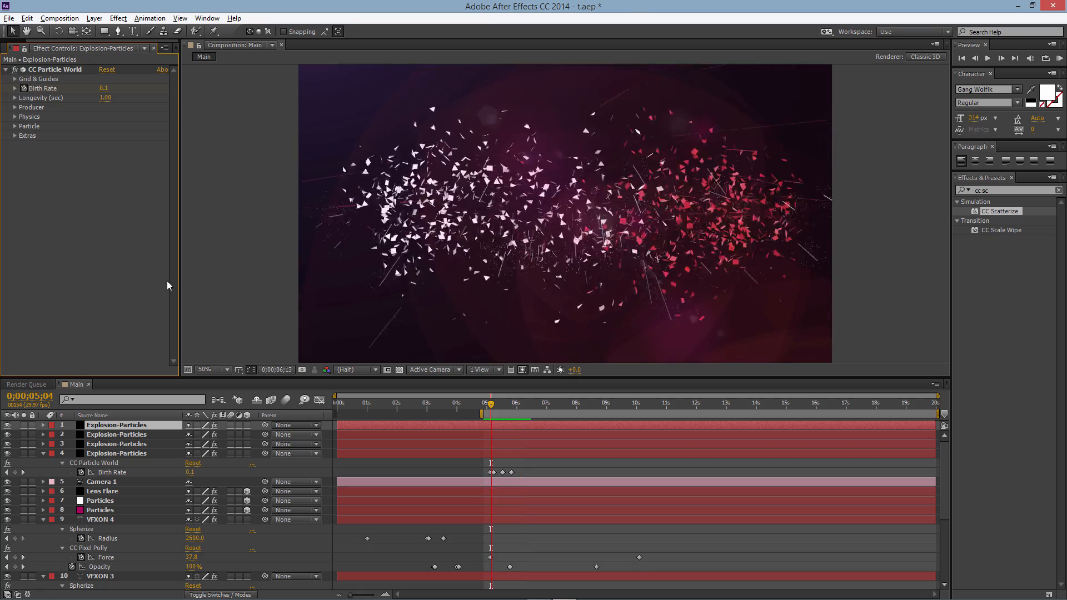
key("space")
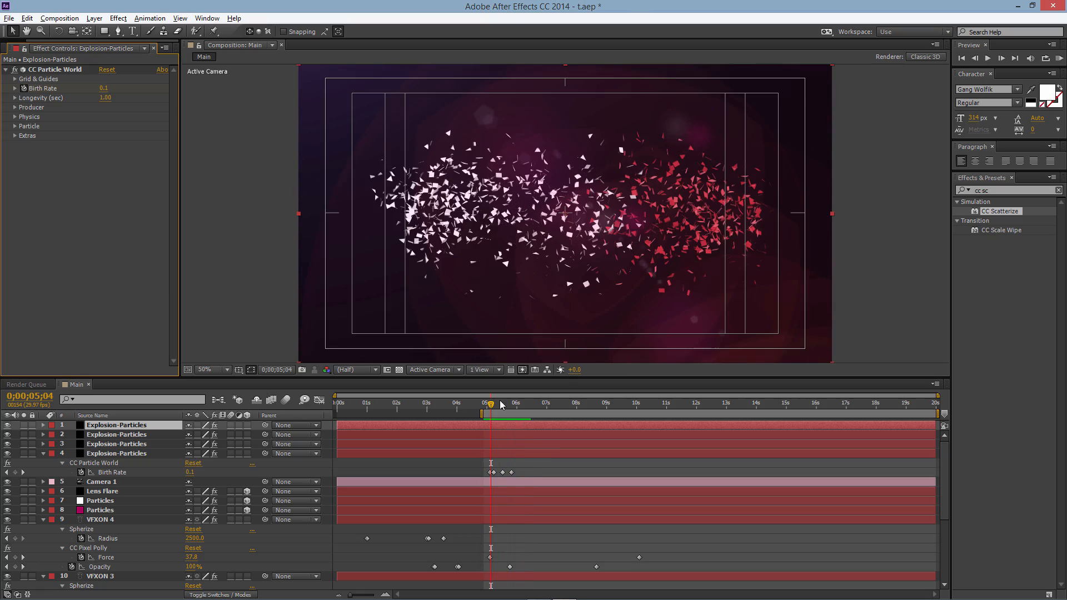
left_click_drag(492, 405, 590, 396)
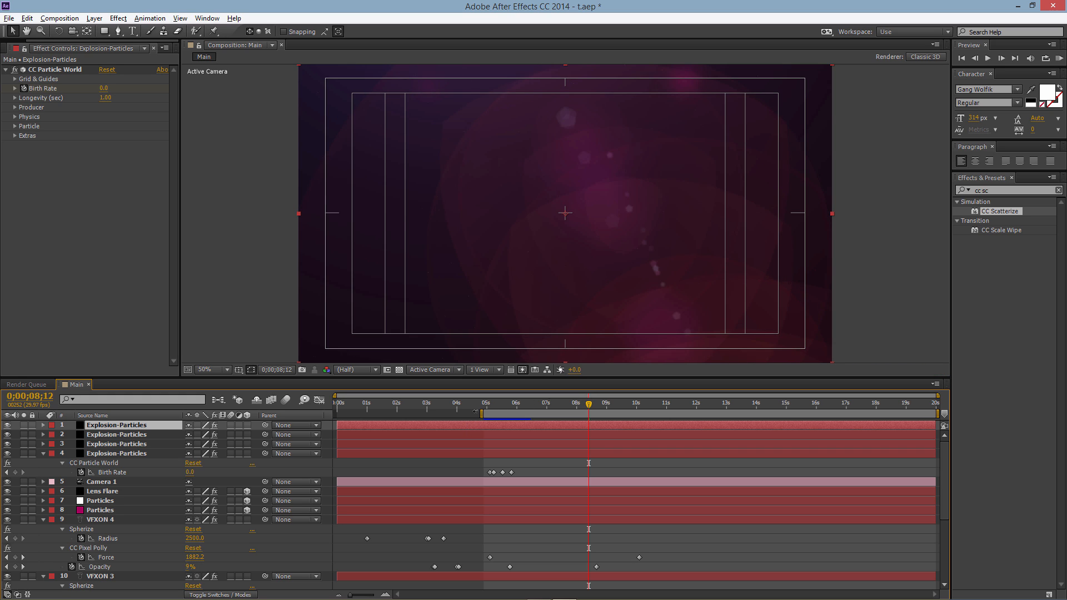
Extend the work area back to the start of the composition and move the current time to 0;00;07;21
left_click_drag(477, 412, 336, 413)
left_click(576, 401)
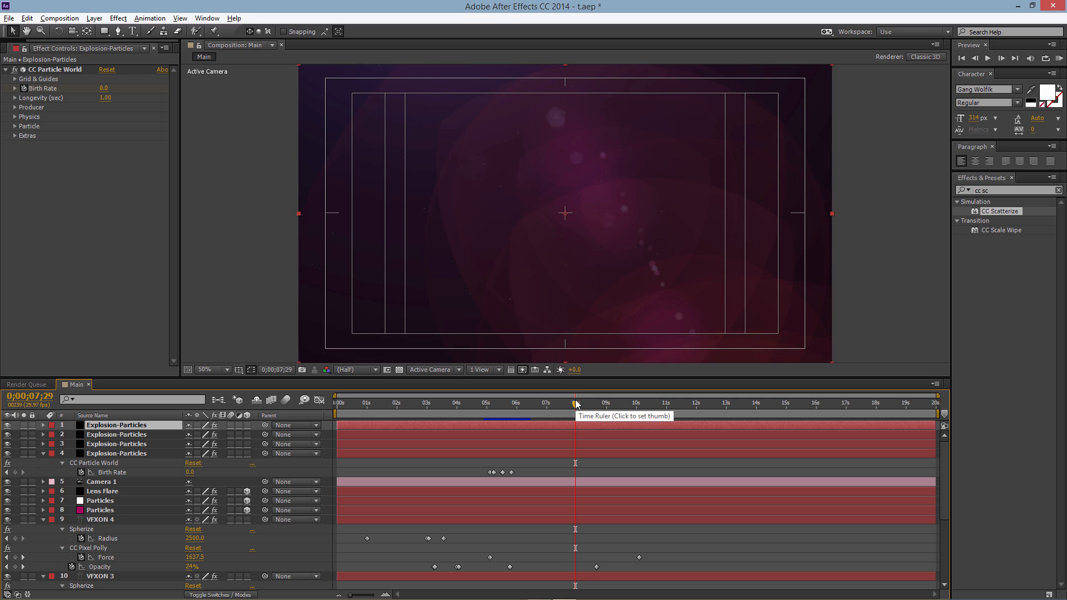
left_click(568, 402)
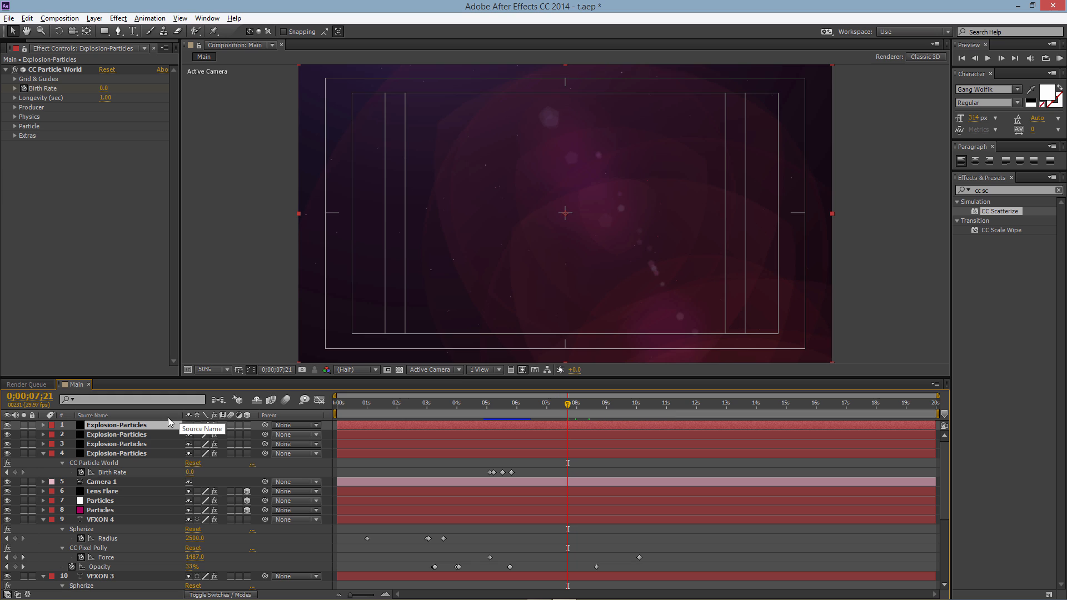
Collapse the expanded properties of the bottom Explosion-Particles layer and the four VFXON text layers
left_click(43, 454)
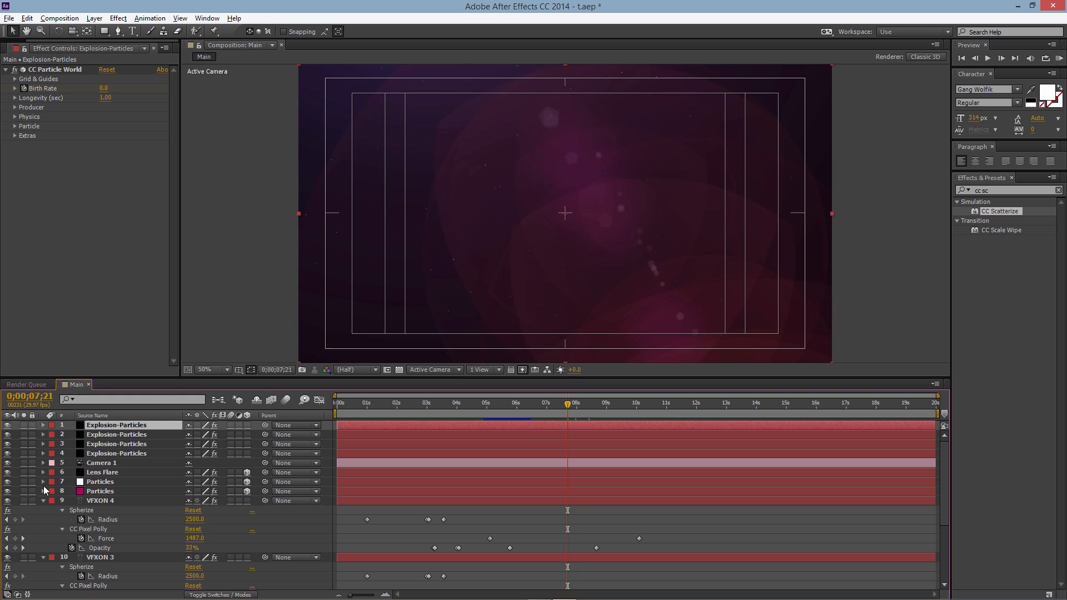
left_click(43, 500)
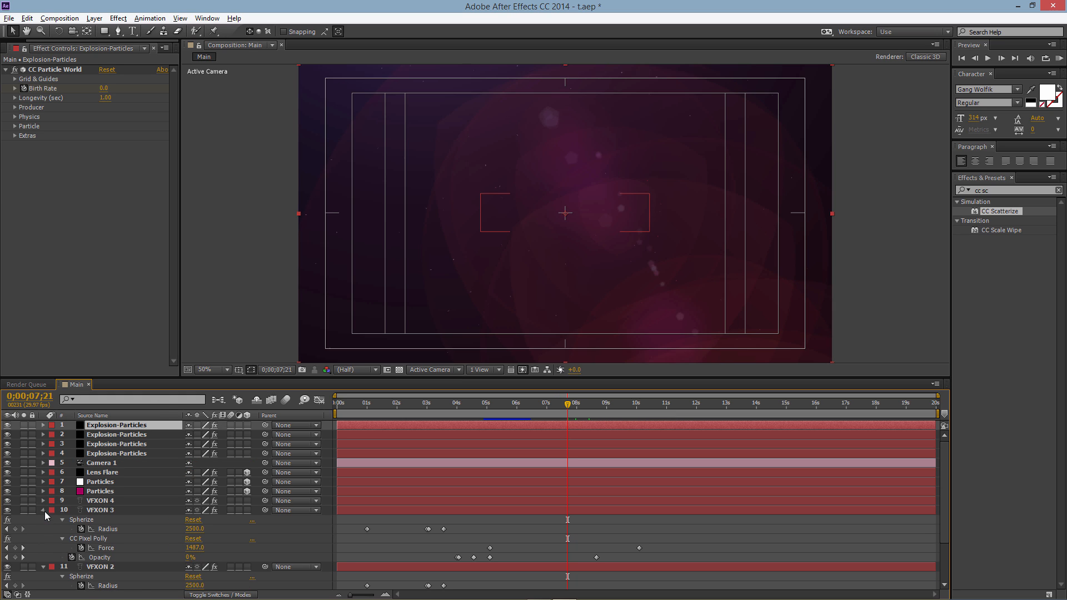
left_click(44, 510)
left_click(43, 520)
left_click(44, 529)
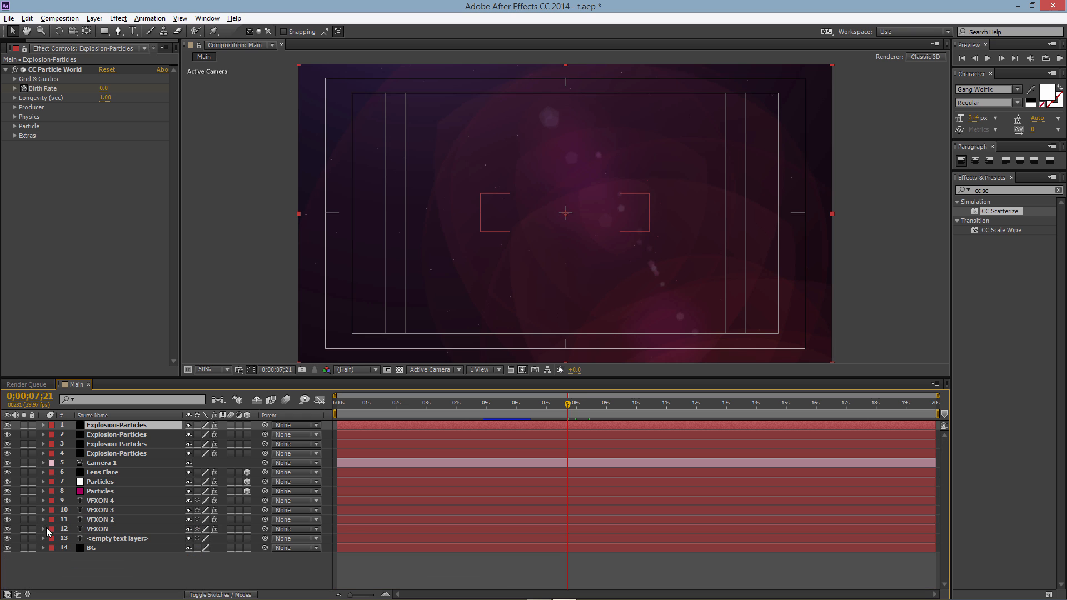
Create a black 1920 × 1080 solid named Fade at the top of the layer stack
right_click(101, 572)
mouse_move(202, 455)
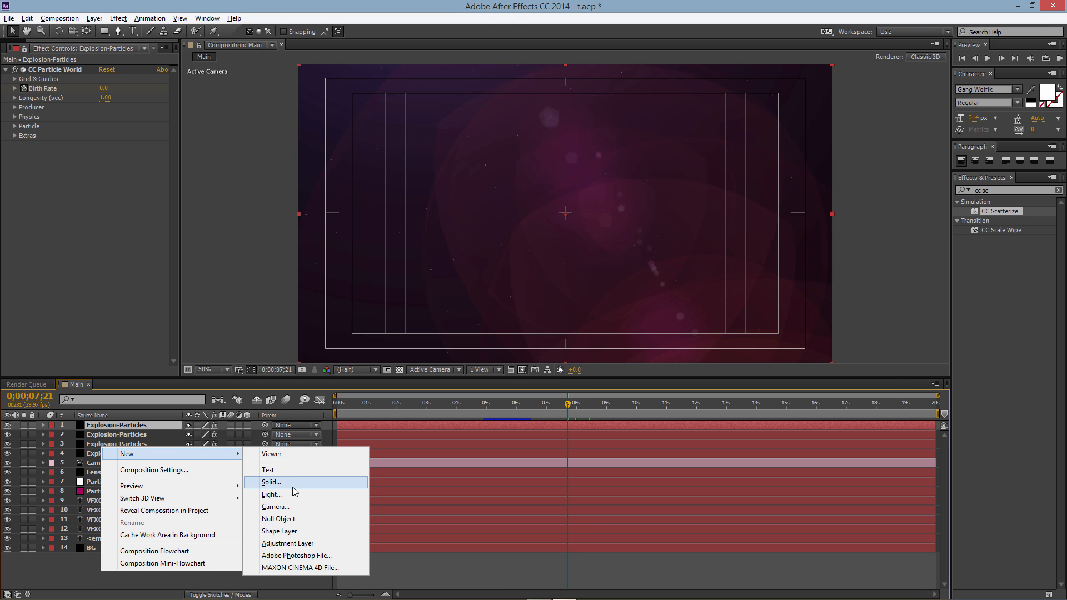
left_click(265, 481)
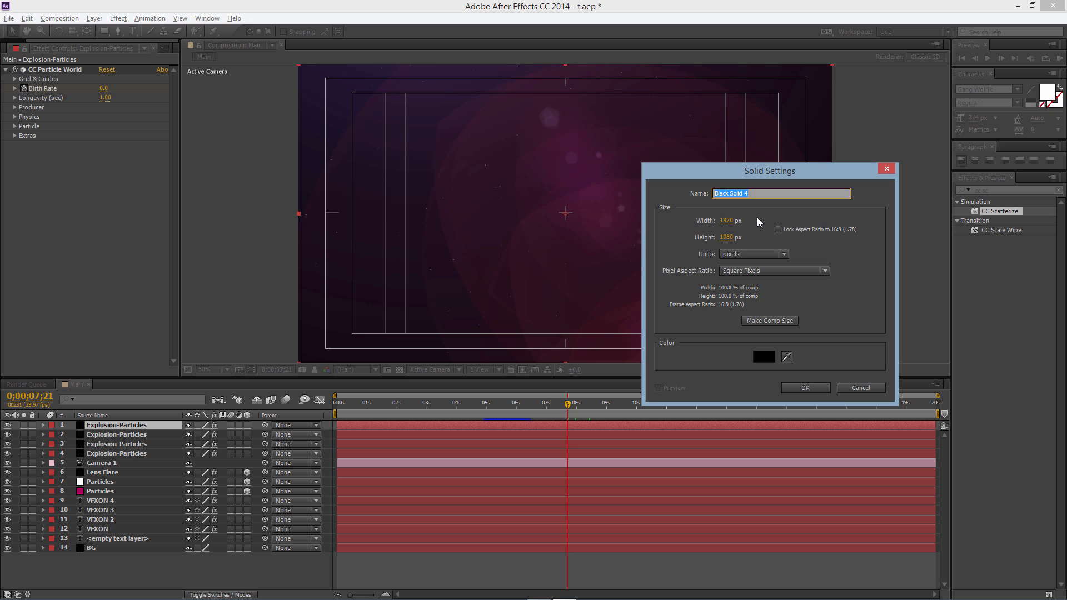
type("FA")
left_click(806, 387)
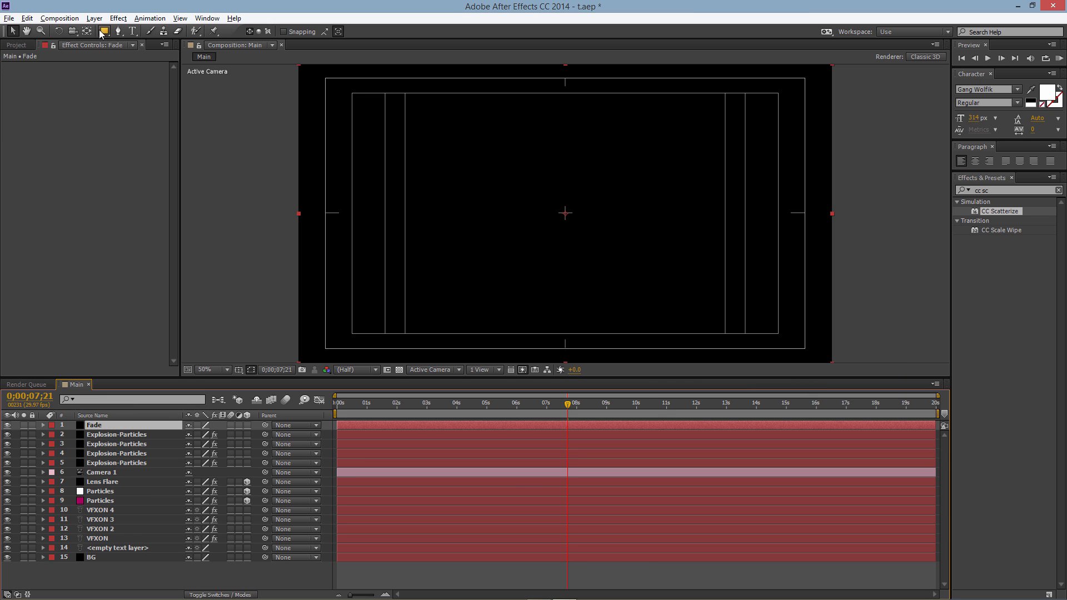
Add an elliptical mask filling the whole Fade solid and invert it
left_click(99, 29)
left_click_drag(99, 29, 134, 55)
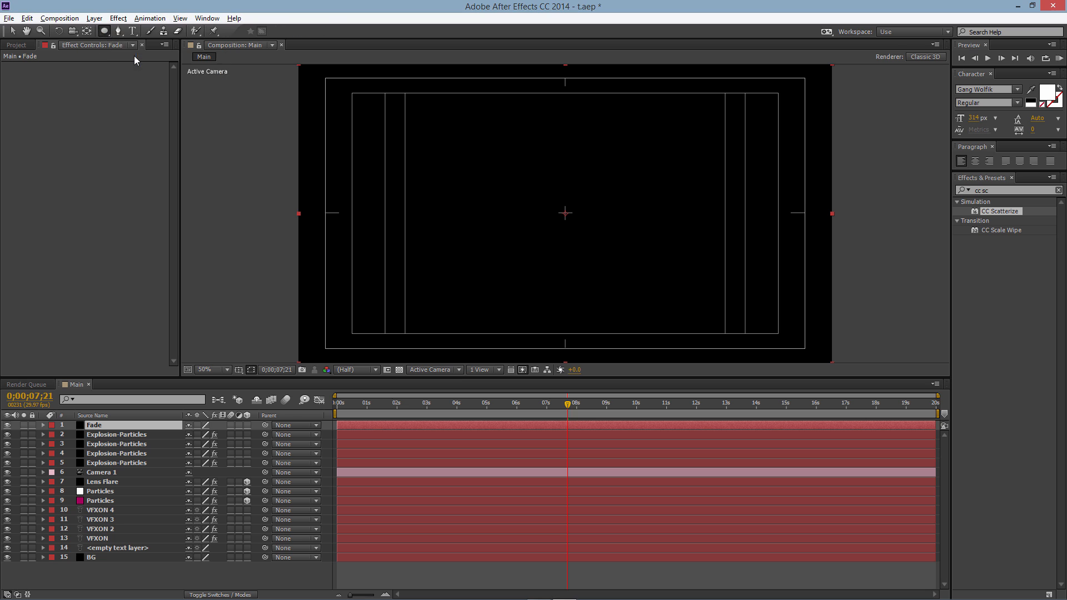
double_click(108, 34)
key("v")
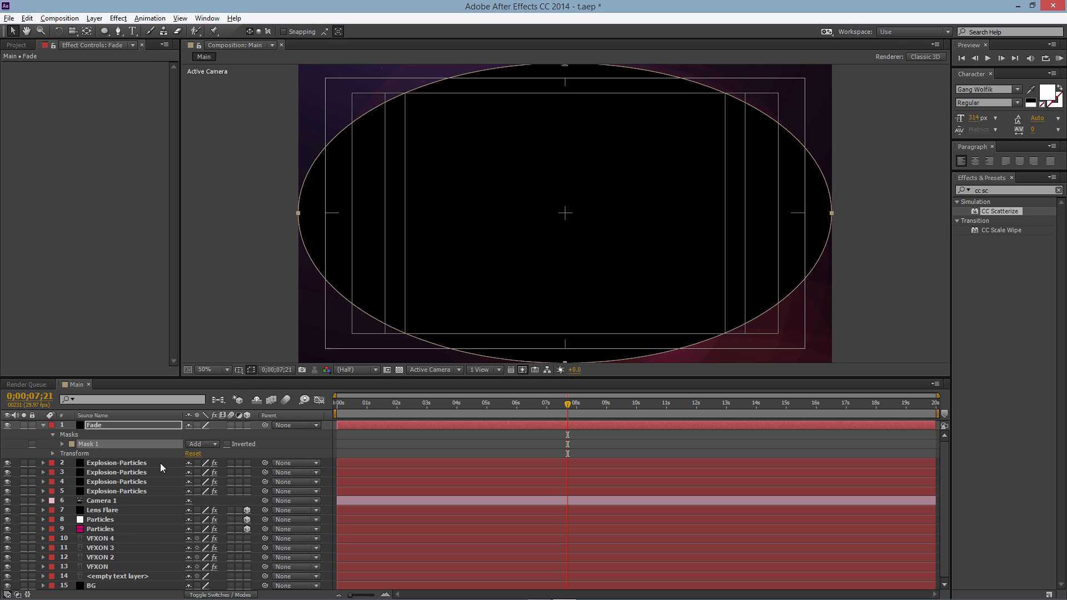
left_click(226, 443)
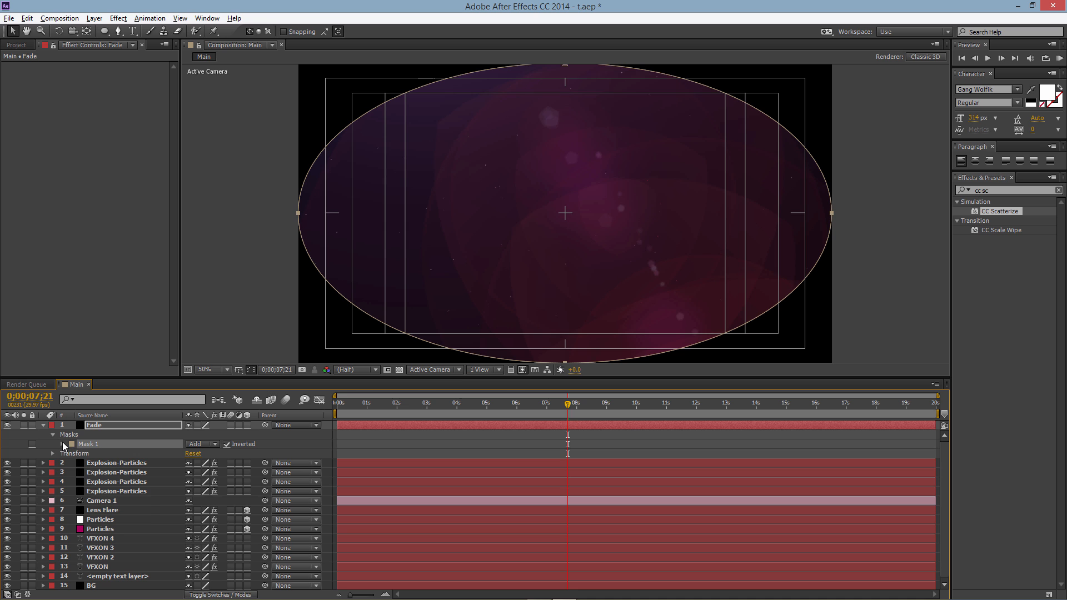
Set the Fade mask's Mask Feather to 996 pixels and its Mask Opacity to 0%
left_click(62, 444)
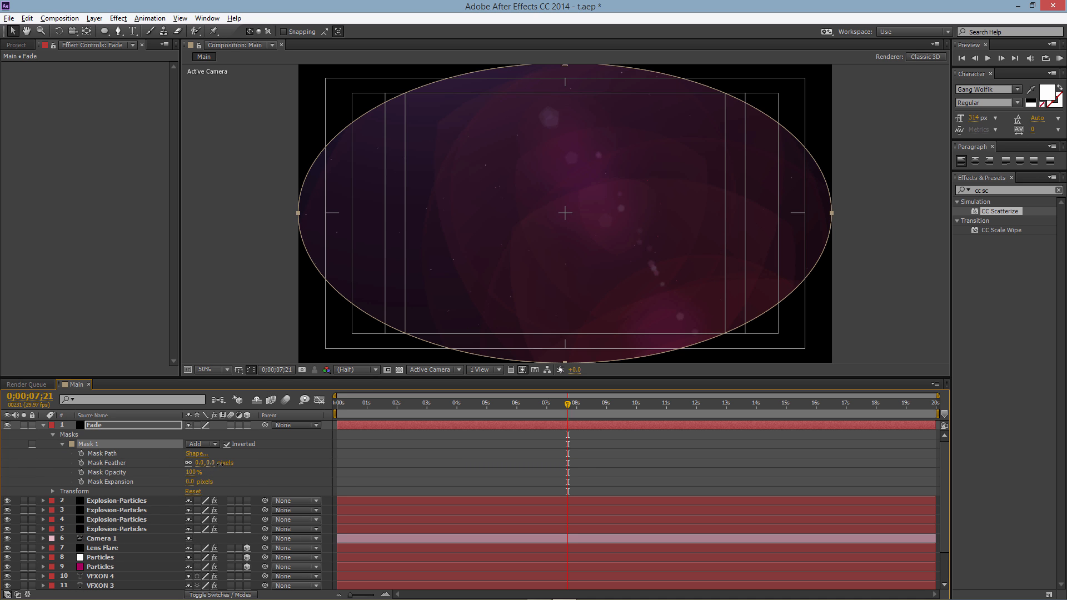
left_click_drag(220, 463, 405, 428)
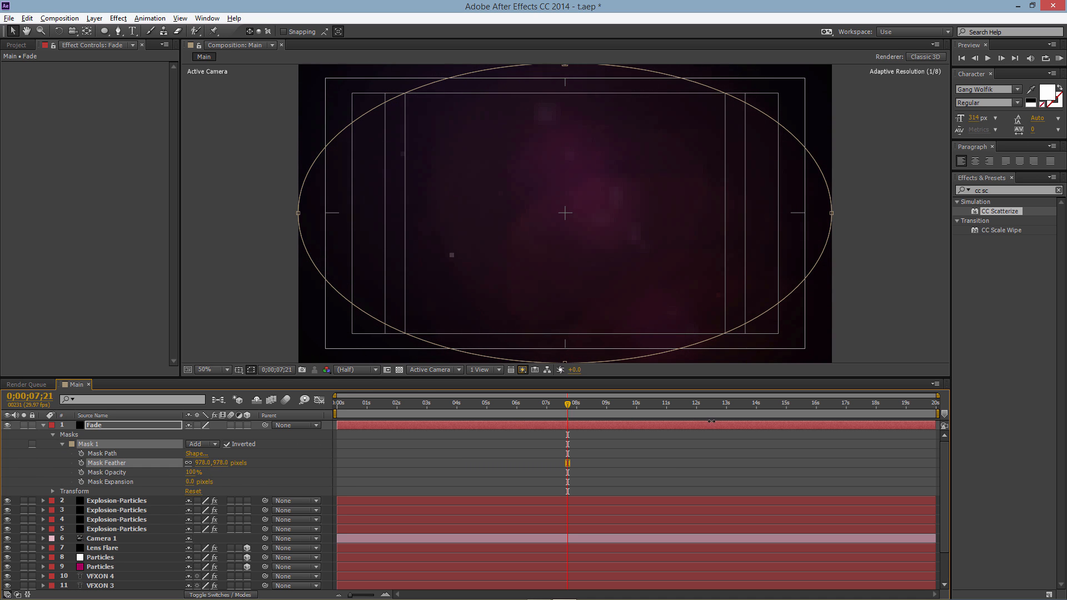
left_click_drag(711, 422, 762, 425)
left_click_drag(195, 476, 127, 479)
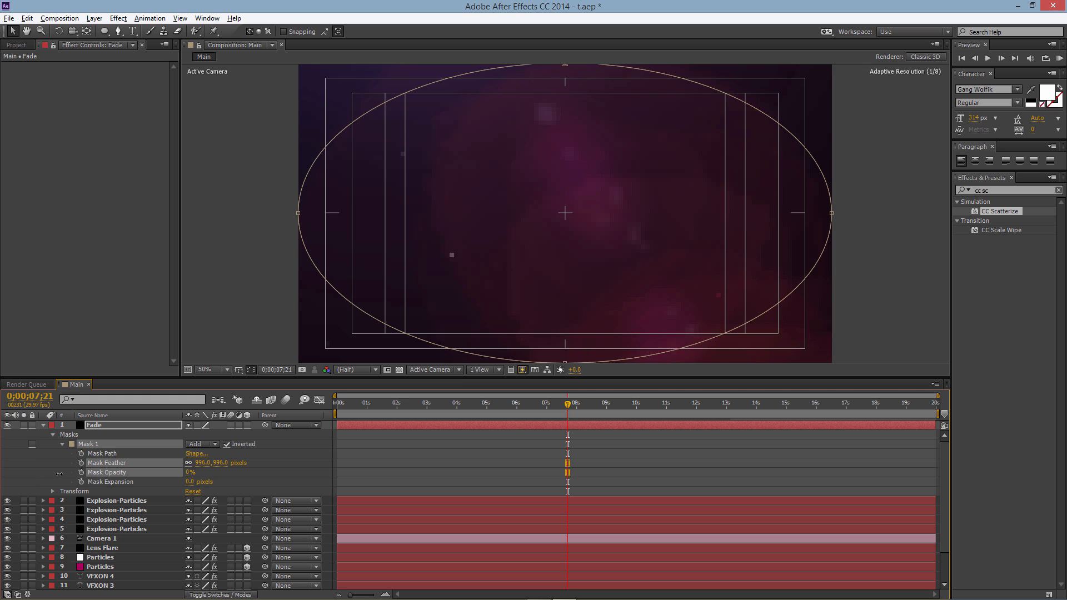
left_click(59, 472)
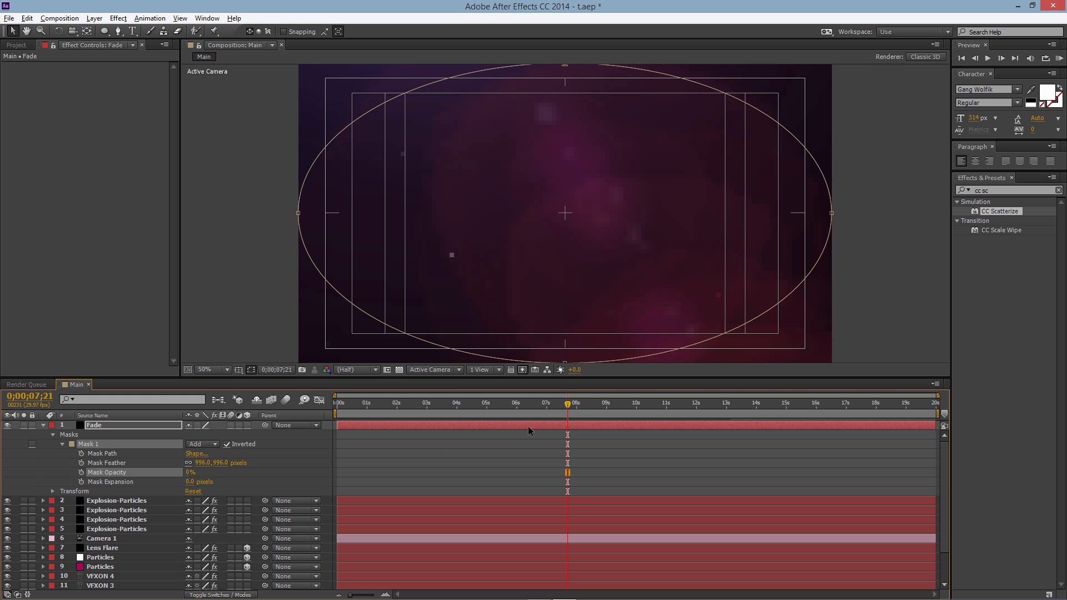
Keyframe the Fade mask's Mask Feather and Mask Opacity at 0;00;07;21, and set Mask Opacity to 100% at 0;00;08;03
left_click(82, 473)
left_click(82, 463)
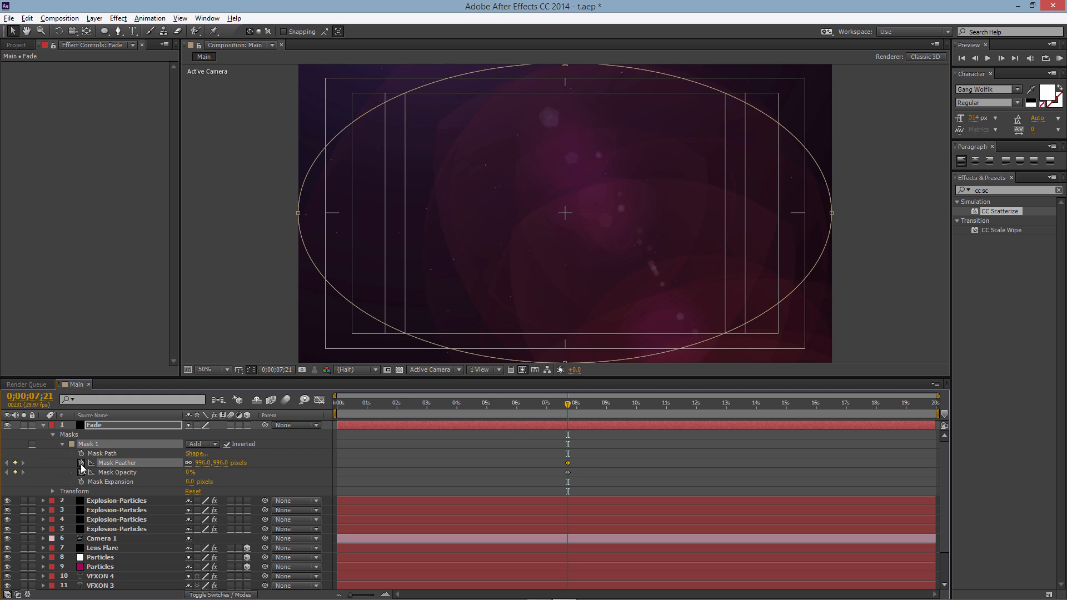
left_click(569, 406)
left_click_drag(571, 409, 580, 409)
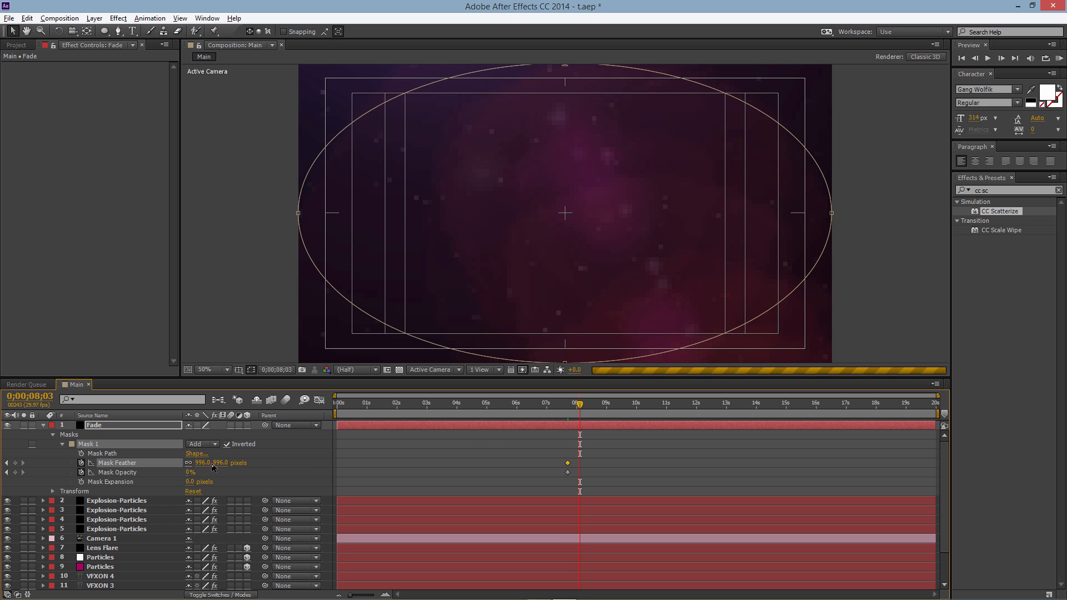
left_click_drag(191, 472, 279, 453)
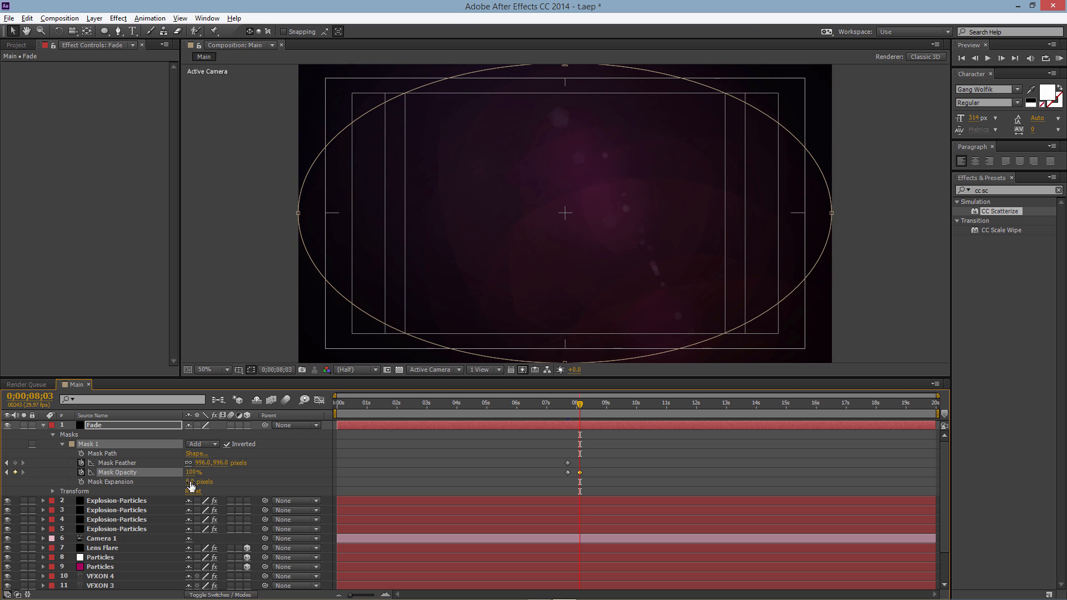
Add Mask Expansion keyframes of 0 pixels to the Fade mask at 0;00;08;03 and 0;00;07;21
left_click_drag(189, 482, 148, 495)
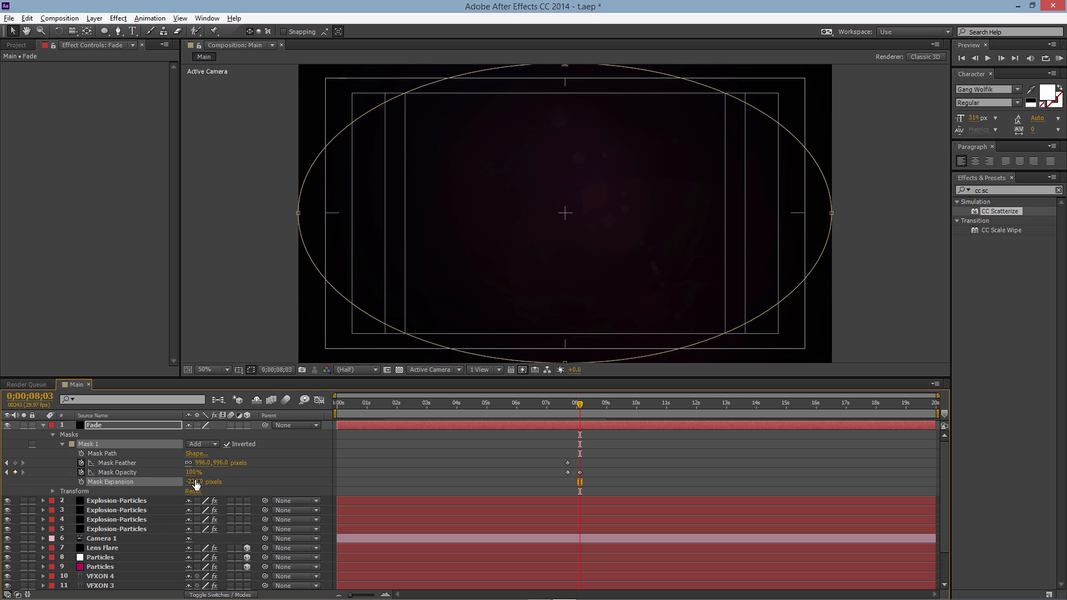
key("ctrl+z")
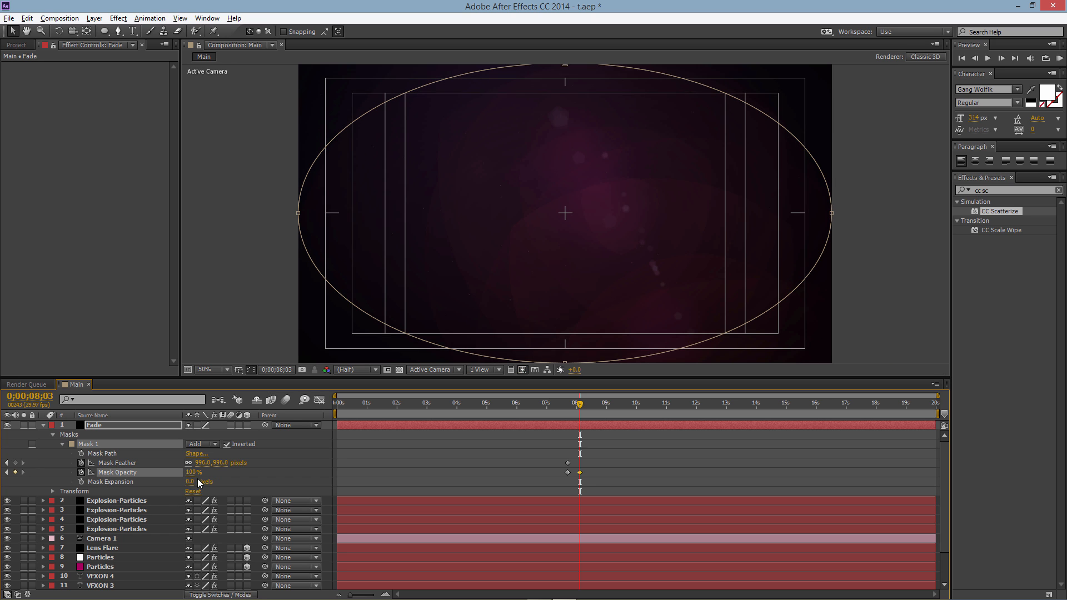
left_click(82, 481)
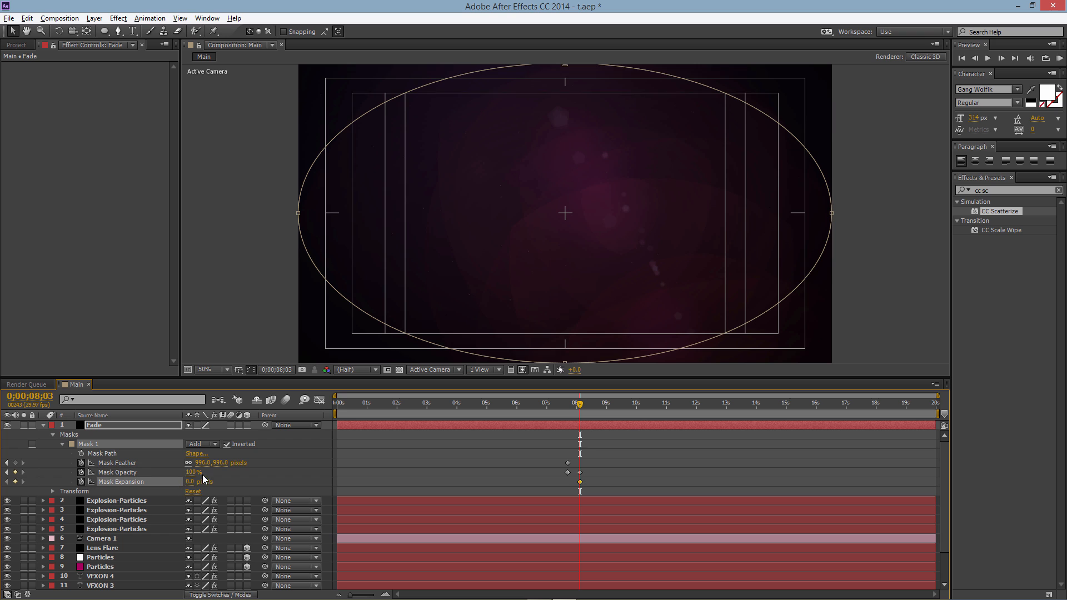
left_click_drag(579, 408, 567, 405)
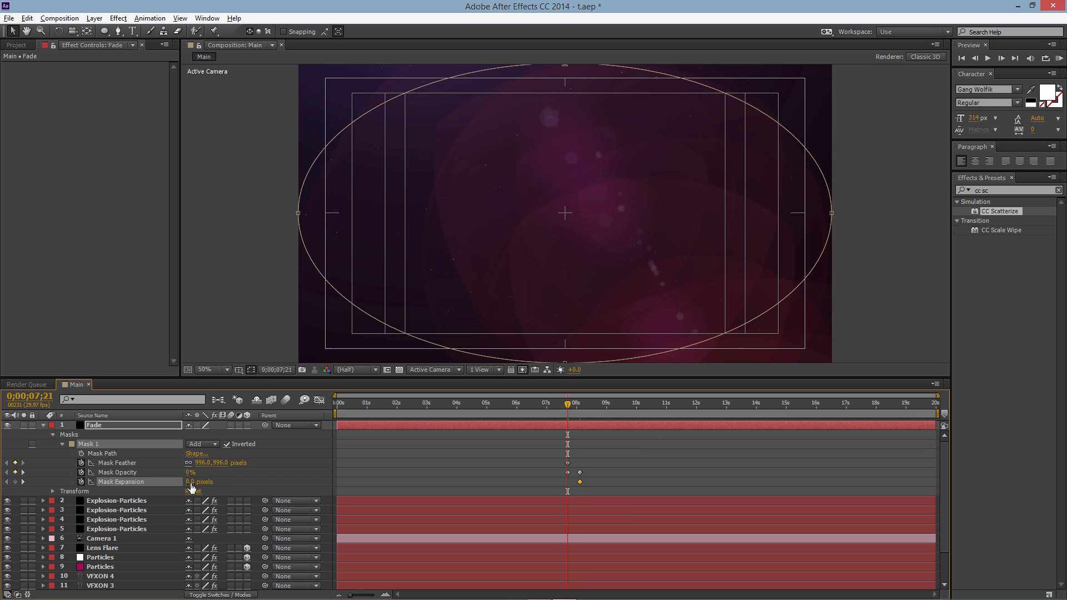
left_click(16, 482)
Lower the Fade mask's Mask Expansion to a large negative value at 0;00;08;03 and collapse the Fade layer's properties
left_click_drag(567, 404, 581, 406)
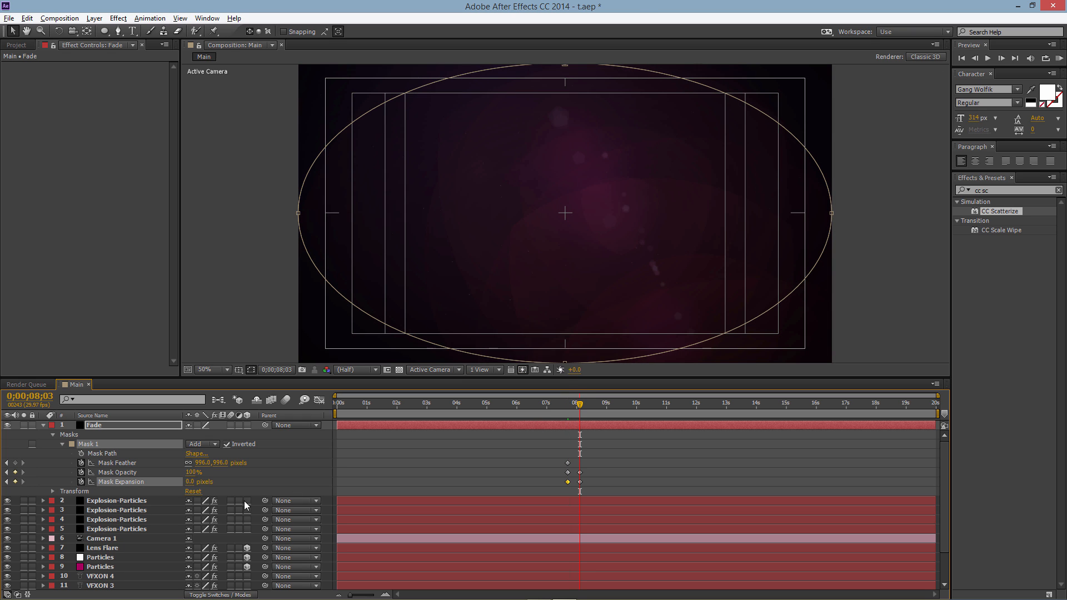
left_click_drag(190, 482, 44, 482)
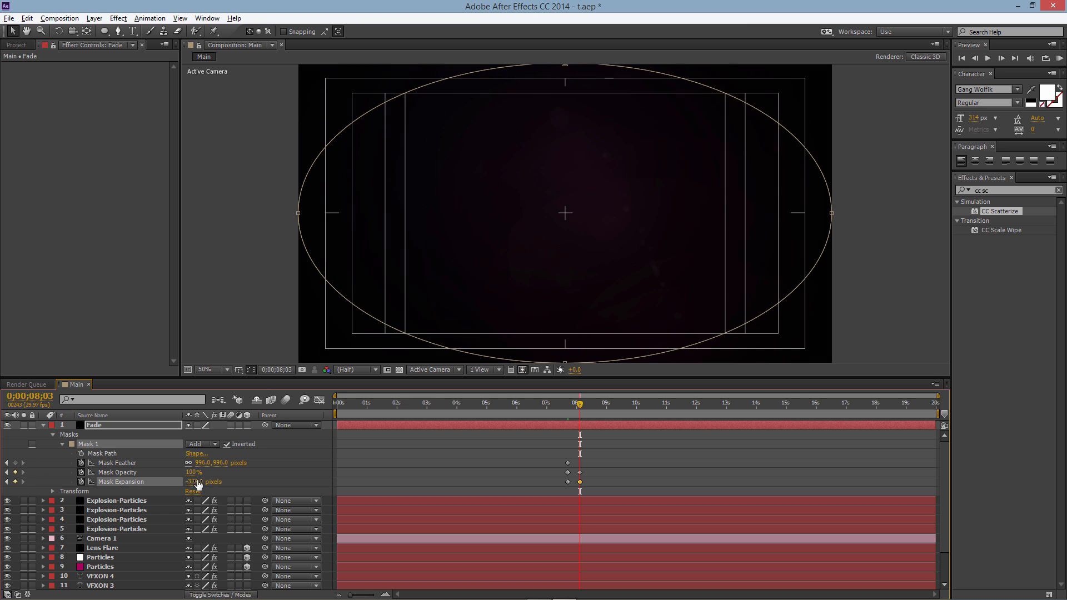
left_click_drag(196, 482, 121, 482)
left_click_drag(580, 405, 561, 410)
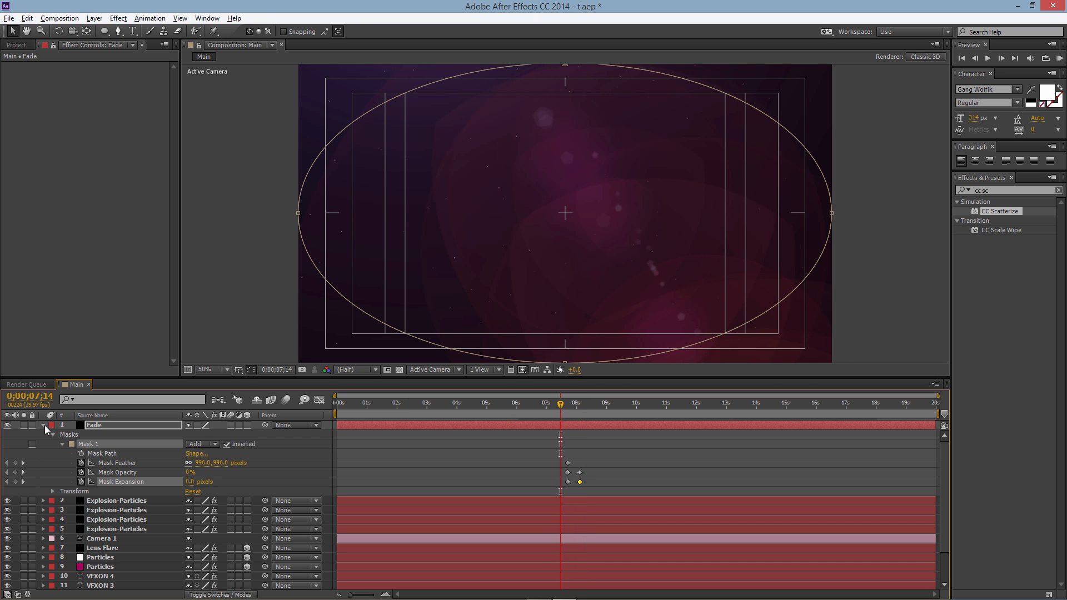
left_click(43, 425)
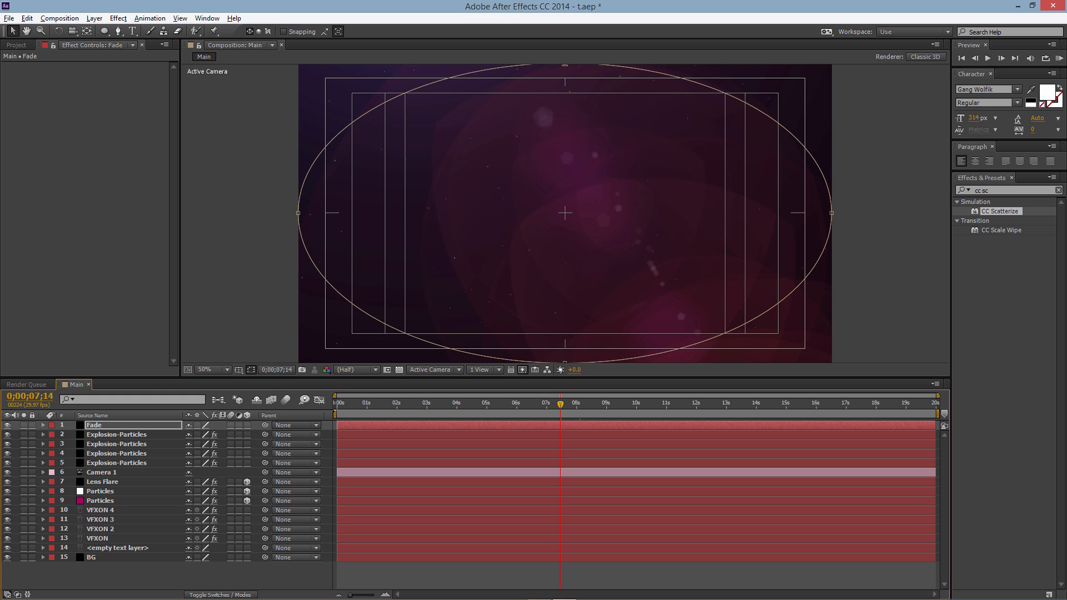
Trim the work area to start at 0;00;01;00 and end at about 0;00;08;14, just after the fade to black
left_click_drag(337, 412, 367, 412)
left_click(368, 403)
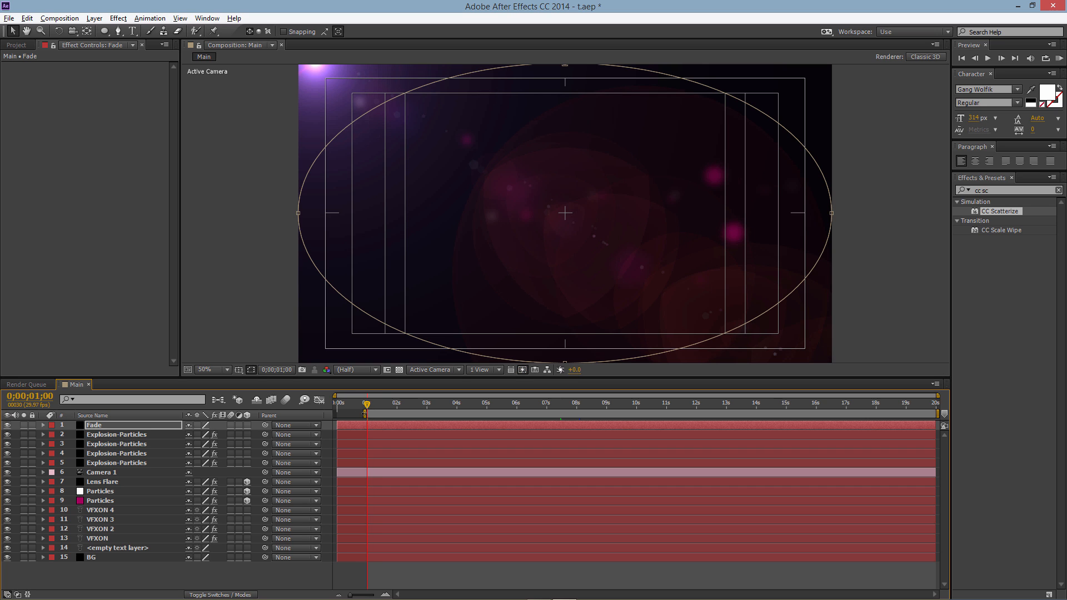
left_click_drag(369, 405, 590, 403)
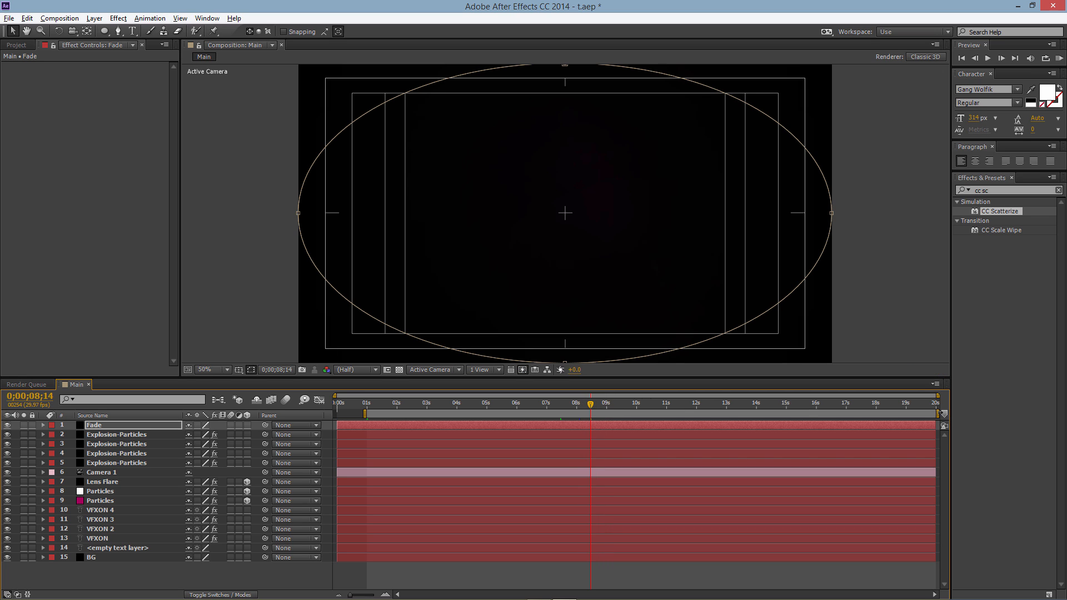
left_click_drag(939, 414, 735, 409)
left_click_drag(597, 410, 485, 410)
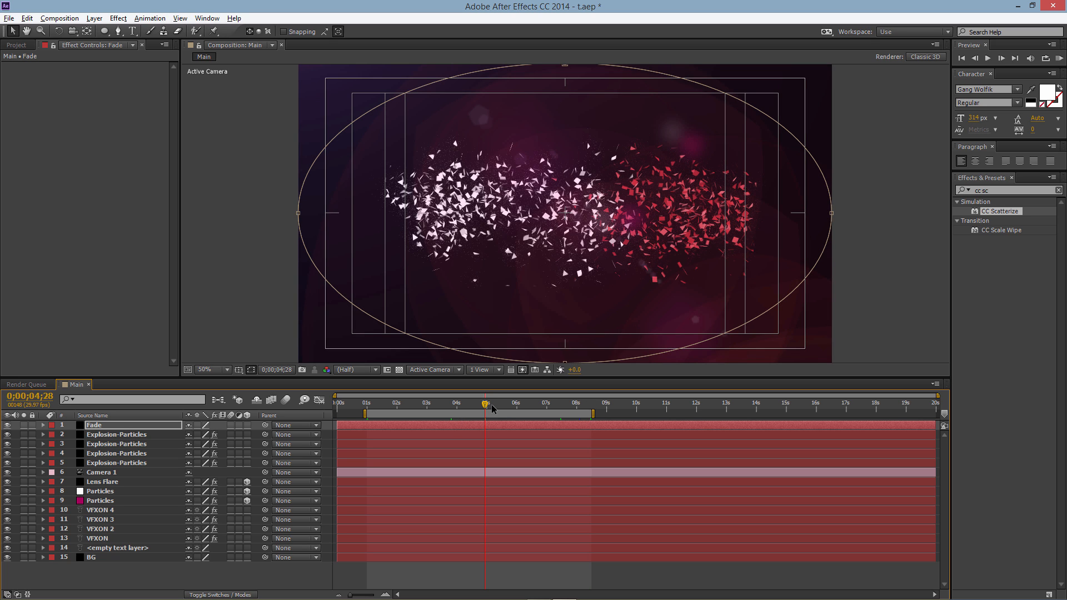